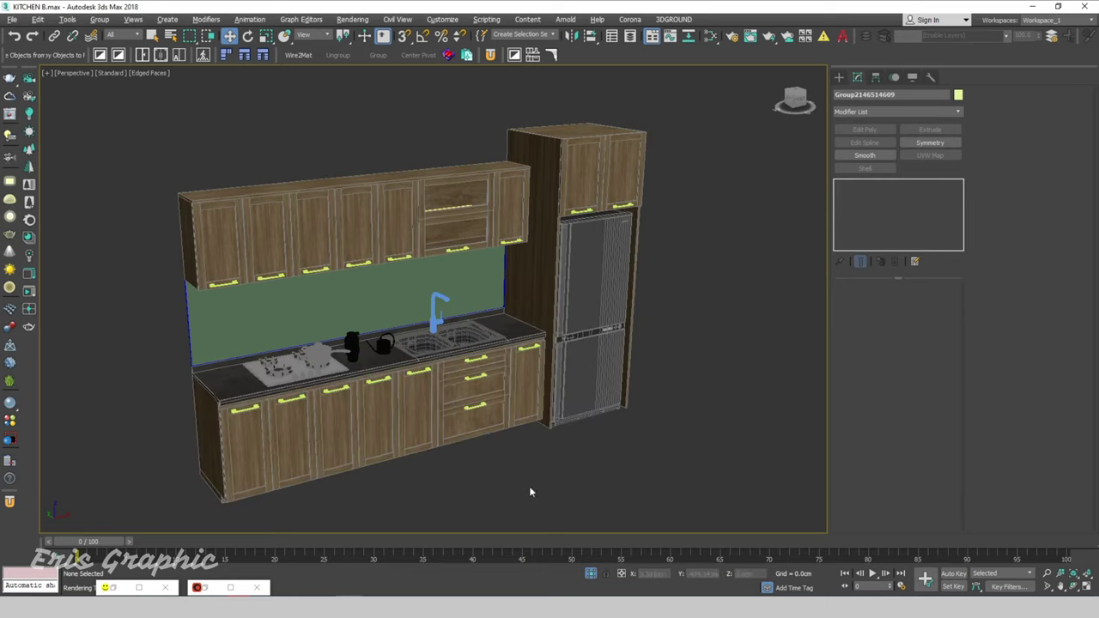
Step: Inspect the finished kitchen from left, front, top and perspective views
{"action": "left_click", "coordinate": [374, 298]}
{"action": "mouse_move", "coordinate": [373, 298]}
{"action": "middle_mouse_down", "text": "alt"}
{"action": "mouse_move", "coordinate": [593, 448]}
{"action": "mouse_move", "coordinate": [596, 422]}
{"action": "middle_mouse_up", "text": "alt"}
{"action": "left_click", "coordinate": [592, 448]}
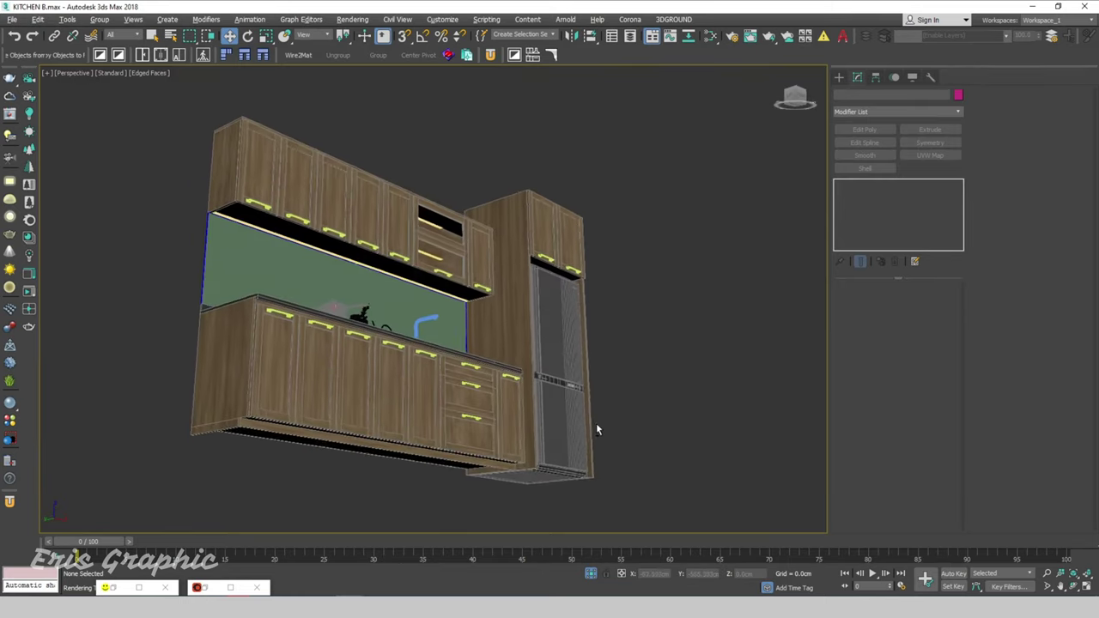
{"action": "key", "text": "l"}
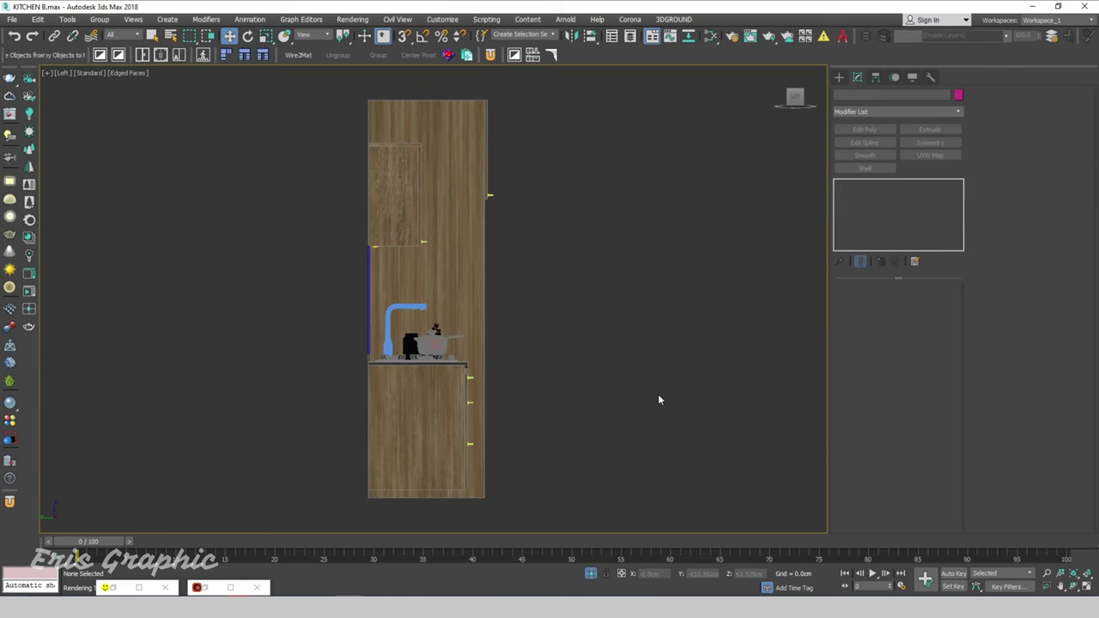
{"action": "key", "text": "f"}
{"action": "key", "text": "z"}
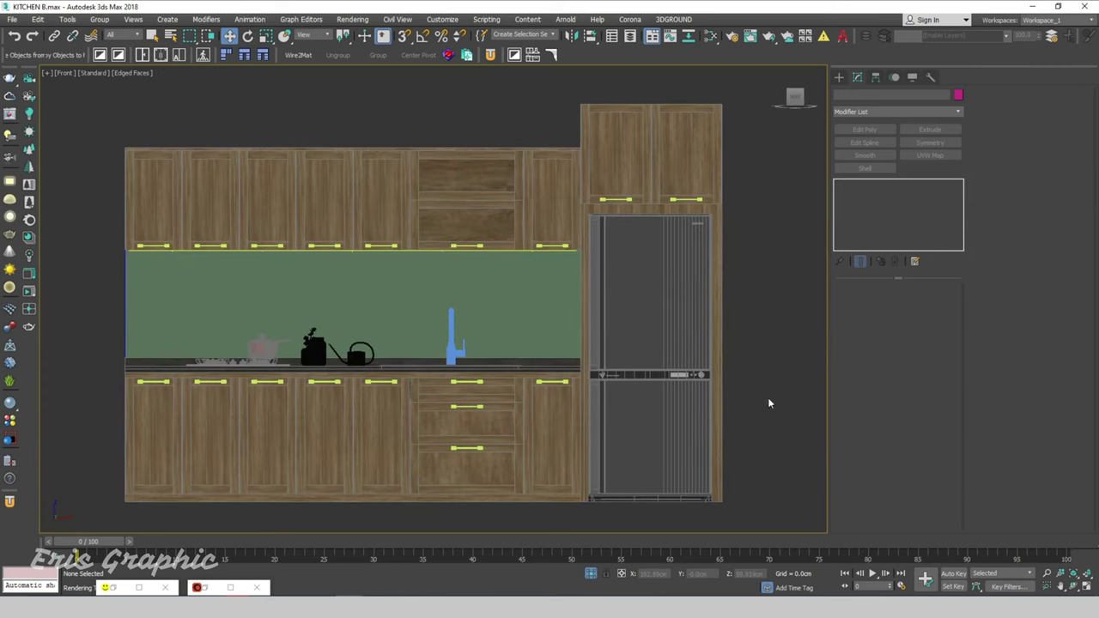
{"action": "middle_click_drag", "start_coordinate": [442, 404], "coordinate": [459, 440], "text": "alt"}
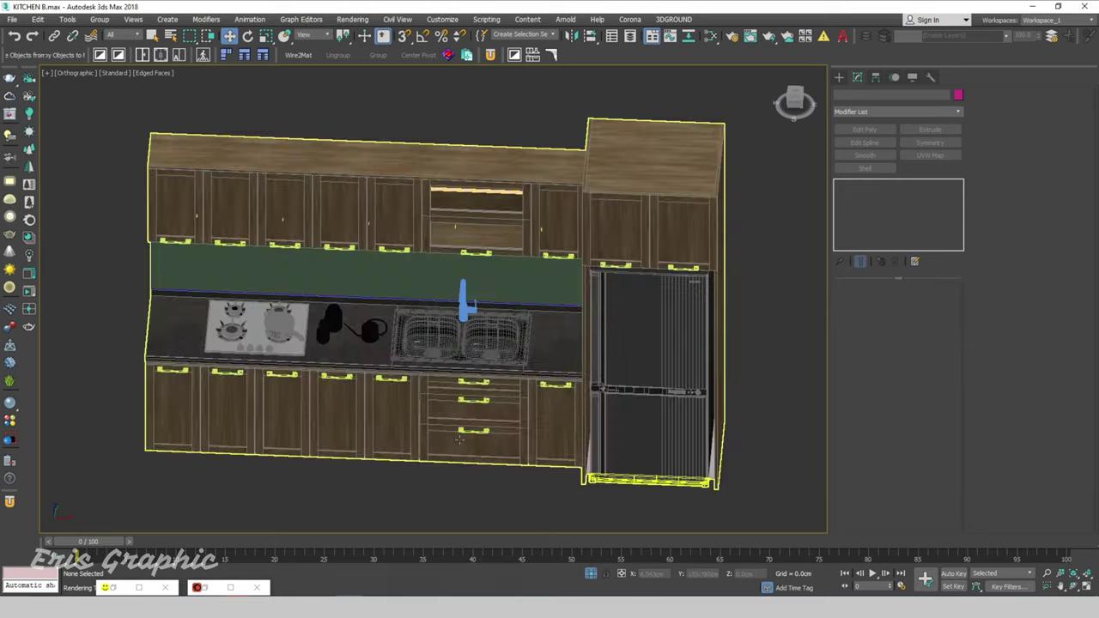
{"action": "key", "text": "p"}
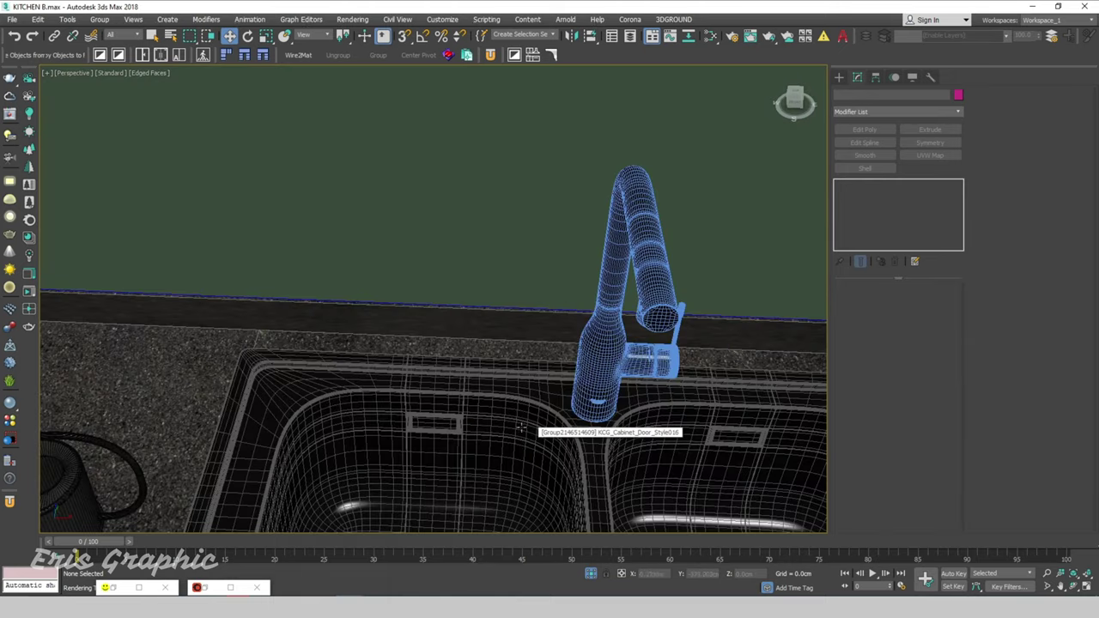
{"action": "scroll", "coordinate": [529, 432], "scroll_direction": "down", "scroll_amount": 5}
{"action": "scroll", "coordinate": [541, 404], "scroll_direction": "down", "scroll_amount": 5}
{"action": "middle_click_drag", "start_coordinate": [578, 382], "coordinate": [515, 344]}
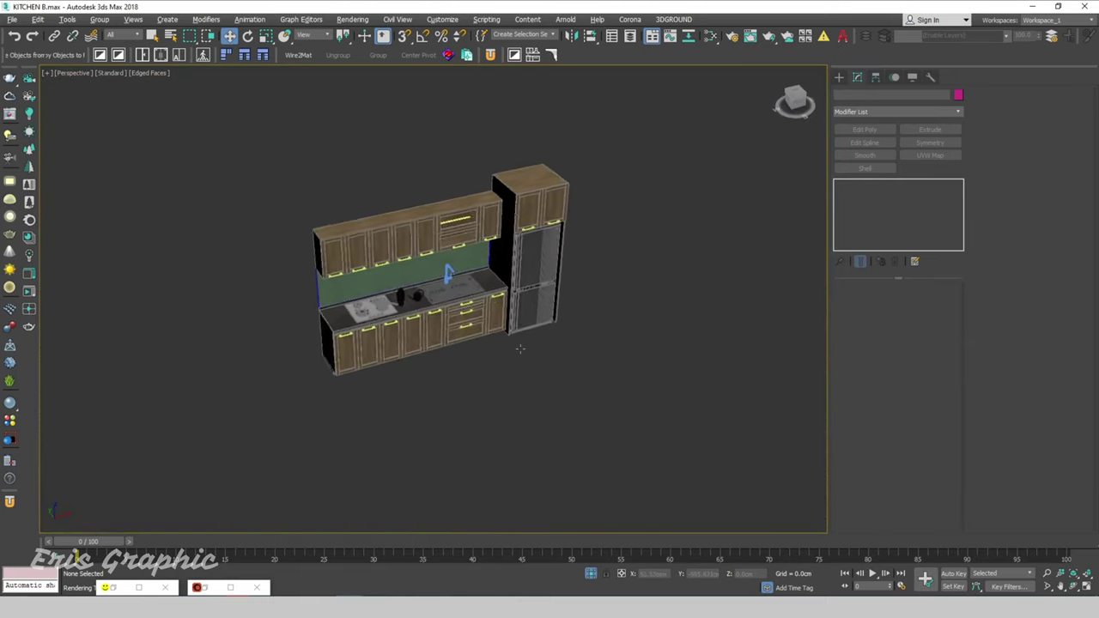
{"action": "scroll", "coordinate": [515, 343], "scroll_direction": "up", "scroll_amount": 3}
{"action": "scroll", "coordinate": [515, 339], "scroll_direction": "up", "scroll_amount": 4}
{"action": "middle_click_drag", "start_coordinate": [521, 283], "coordinate": [521, 334]}
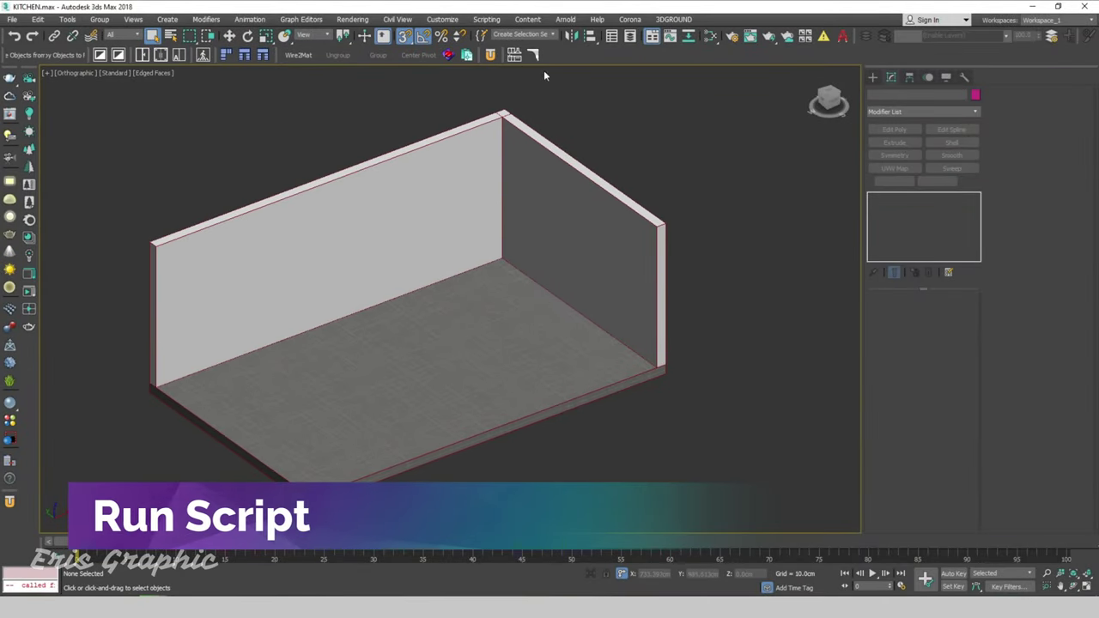
Step: Set display units to Metric Centimeters and the system unit to 1 Unit = 1.0 Centimeters
{"action": "left_click", "coordinate": [486, 19]}
{"action": "left_click", "coordinate": [462, 171]}
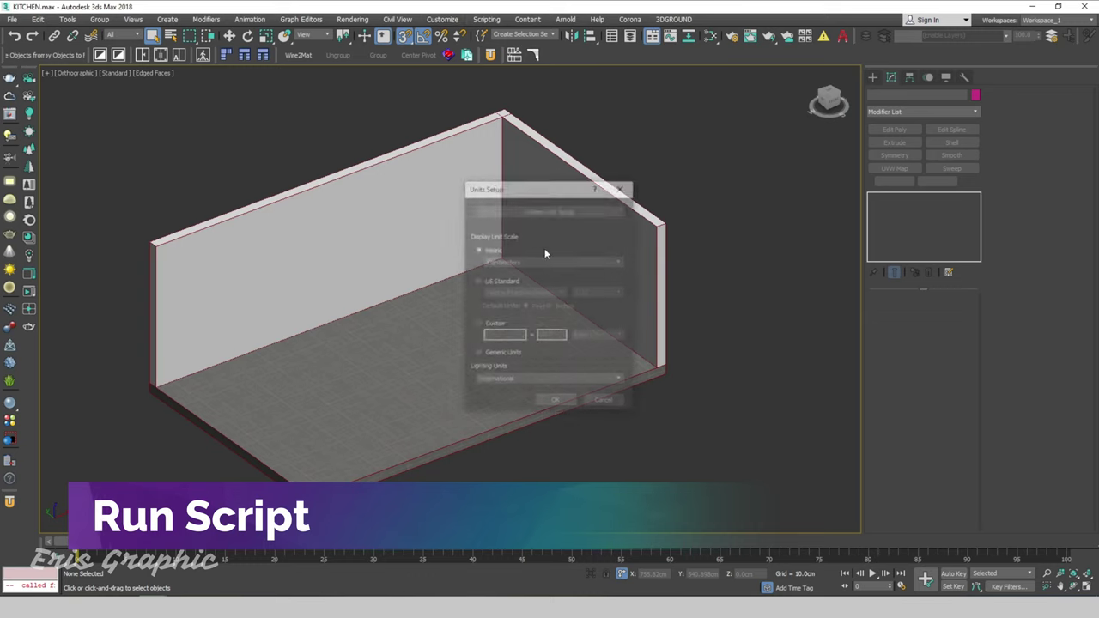
{"action": "left_click", "coordinate": [535, 261]}
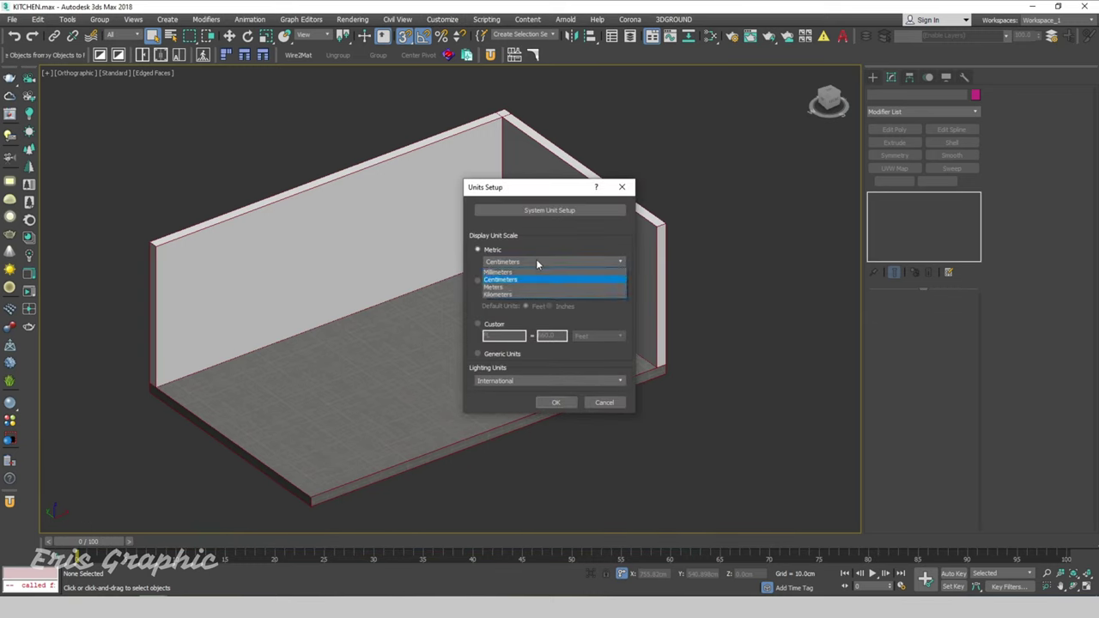
{"action": "left_click", "coordinate": [535, 258]}
{"action": "left_click", "coordinate": [561, 211]}
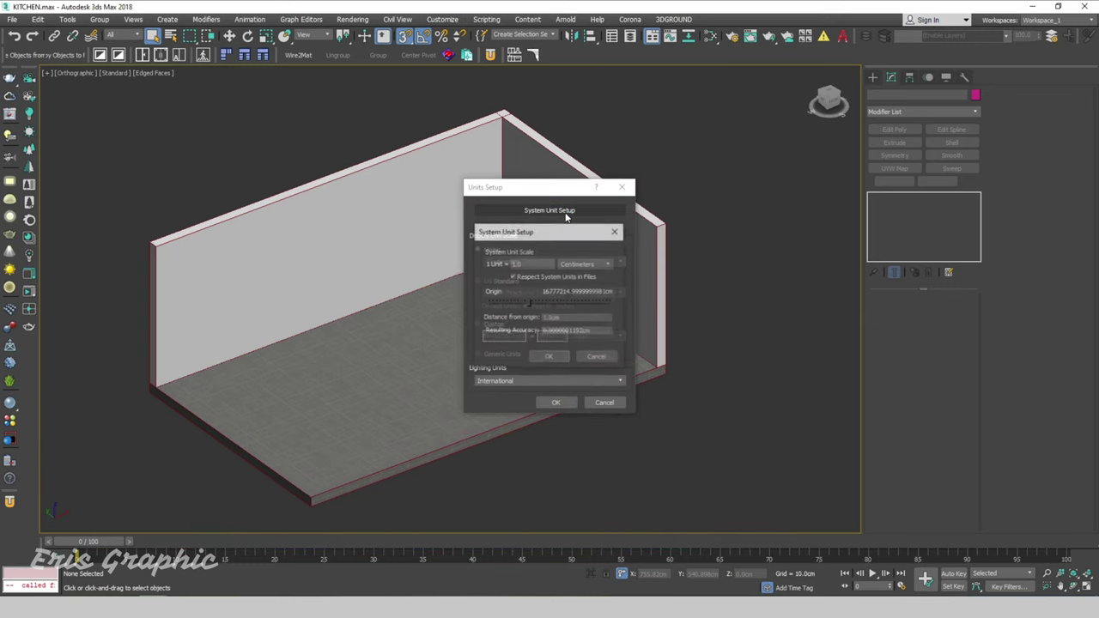
{"action": "left_click", "coordinate": [549, 357]}
{"action": "left_click", "coordinate": [556, 403]}
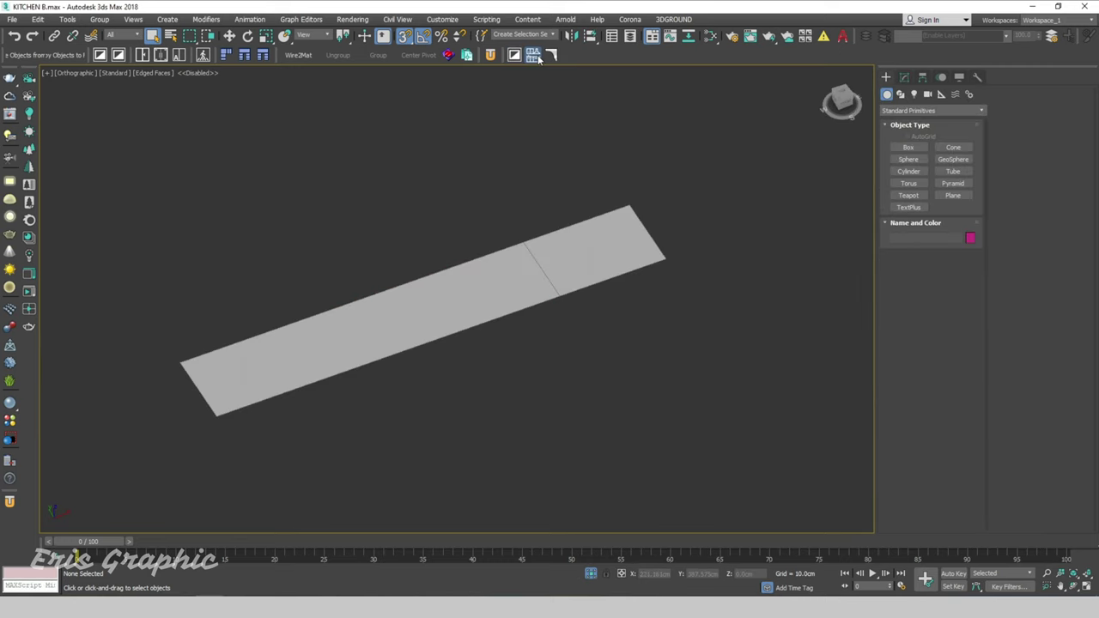
Step: Launch the Kitchen Cabinet Generator and move its window off the benchtop
{"action": "left_click", "coordinate": [532, 54]}
{"action": "left_click_drag", "start_coordinate": [525, 103], "coordinate": [791, 97]}
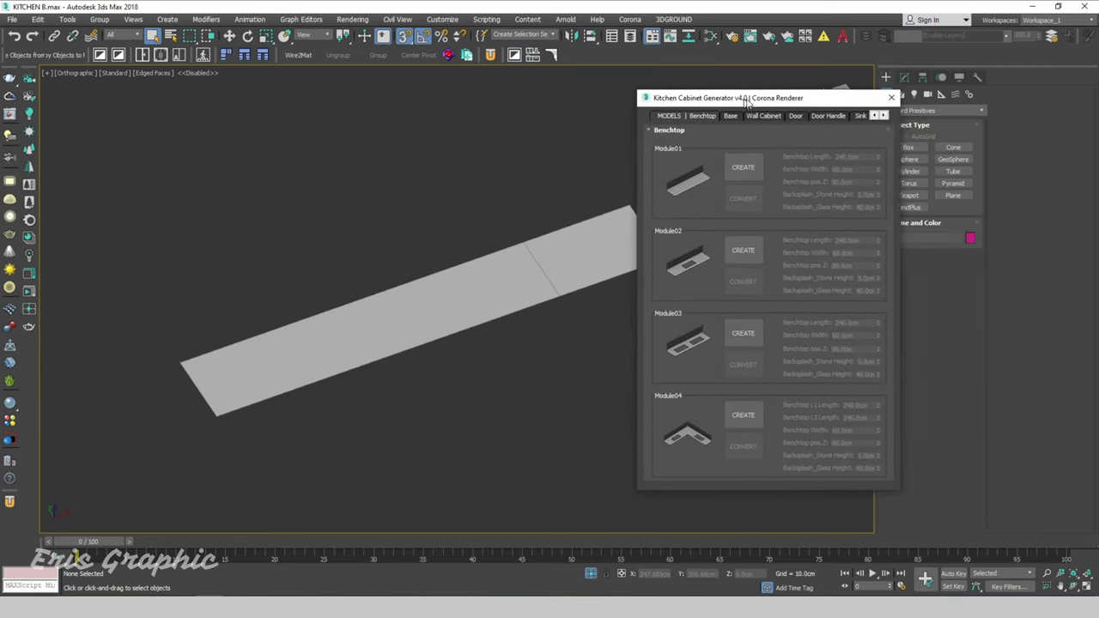
{"action": "middle_click_drag", "start_coordinate": [440, 154], "coordinate": [394, 165]}
{"action": "left_click_drag", "start_coordinate": [718, 98], "coordinate": [660, 93]}
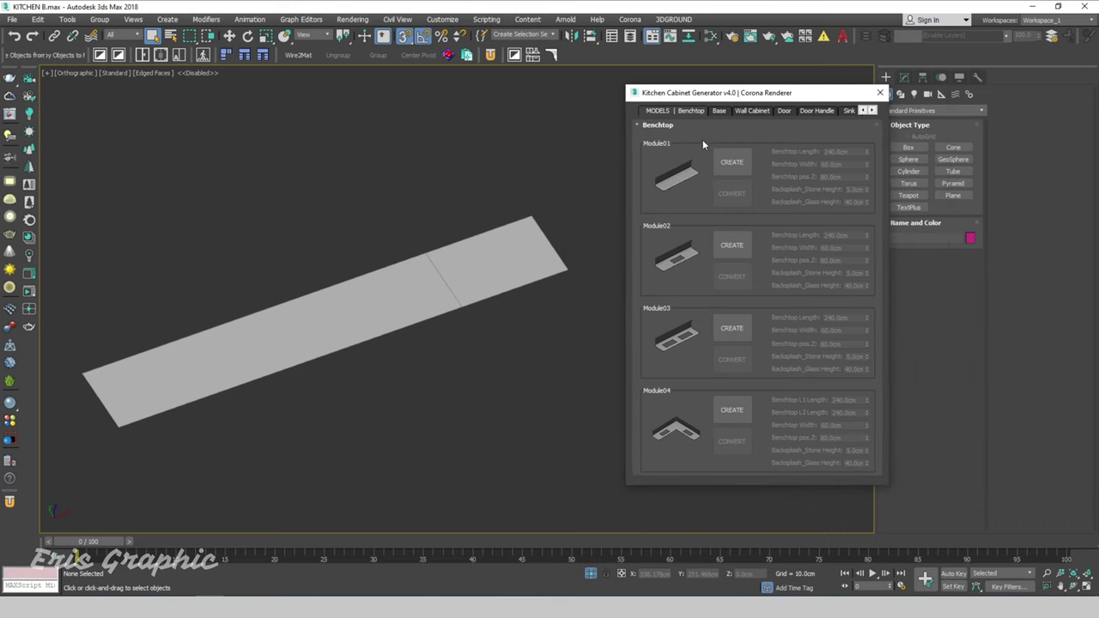
Step: Show the Base cabinet modules, scrolled down to the Fridge unit
{"action": "left_click", "coordinate": [718, 110]}
{"action": "scroll", "coordinate": [780, 309], "scroll_direction": "down", "scroll_amount": 2}
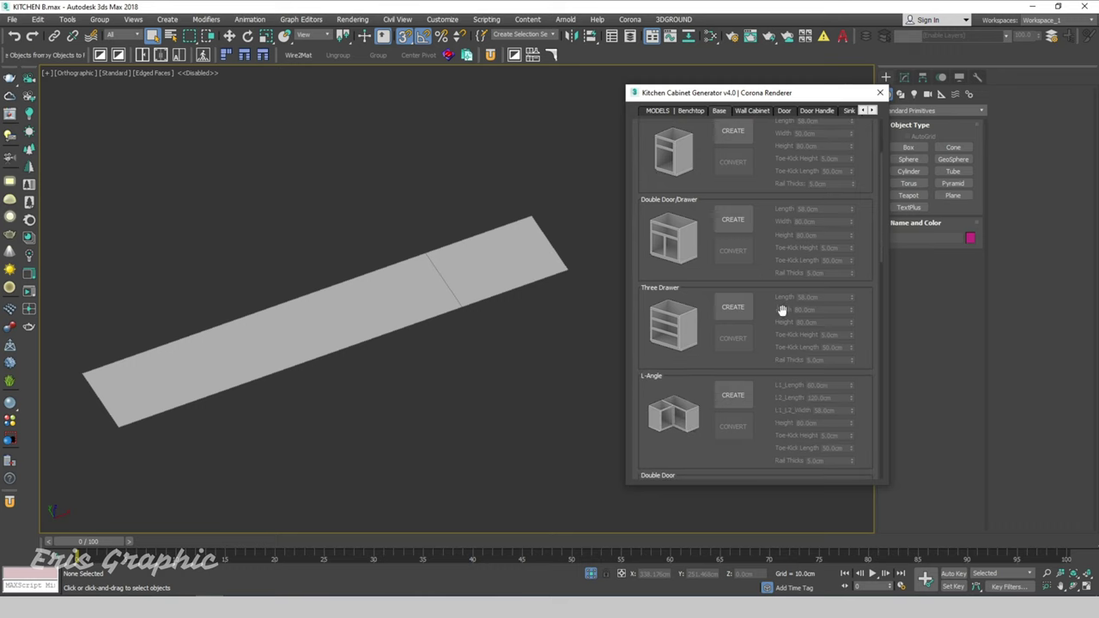
{"action": "scroll", "coordinate": [809, 309], "scroll_direction": "down", "scroll_amount": 3}
{"action": "scroll", "coordinate": [817, 309], "scroll_direction": "down", "scroll_amount": 2}
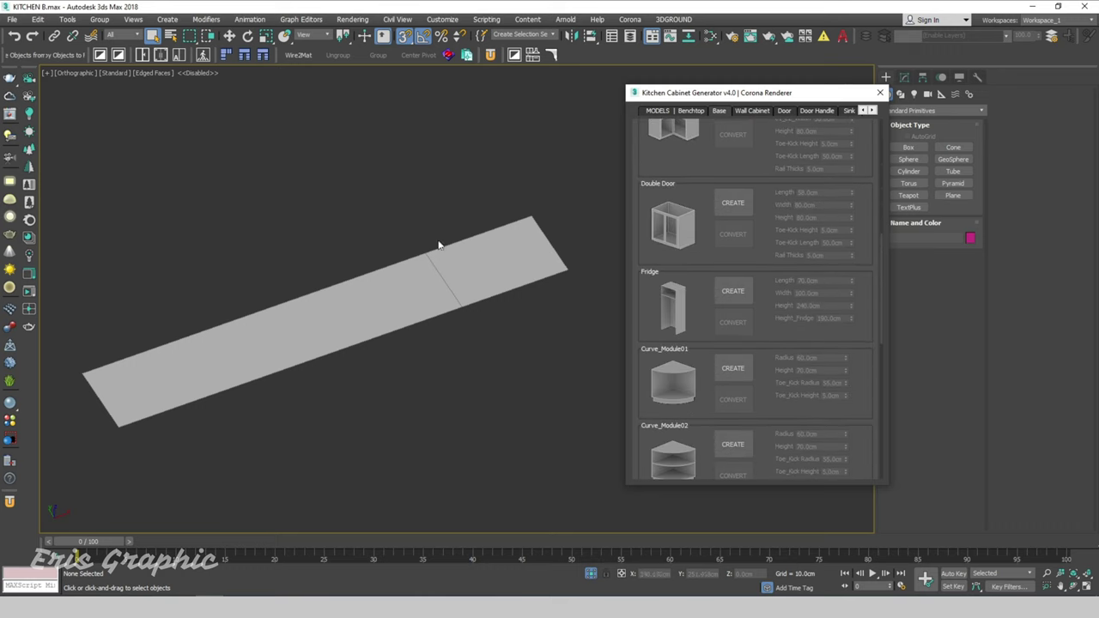
{"action": "middle_click_drag", "start_coordinate": [605, 280], "coordinate": [558, 285]}
Step: Create a Fridge cabinet with Width 85 and Height_Fridge 180, then convert it
{"action": "left_click", "coordinate": [743, 304]}
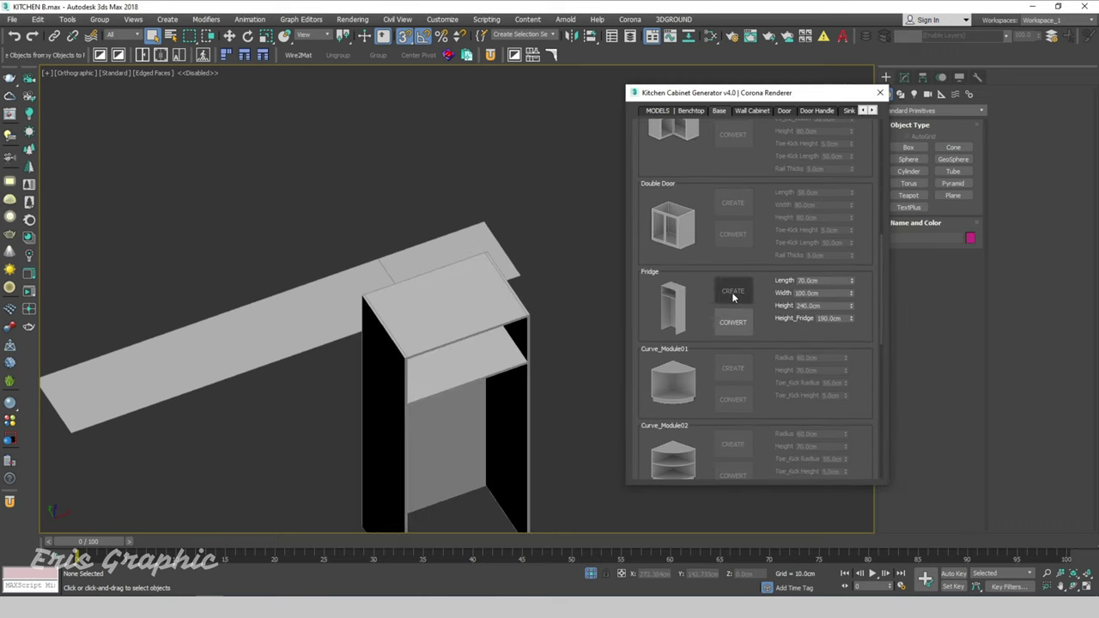
{"action": "scroll", "coordinate": [603, 344], "scroll_direction": "down", "scroll_amount": 2}
{"action": "scroll", "coordinate": [598, 368], "scroll_direction": "down", "scroll_amount": 1}
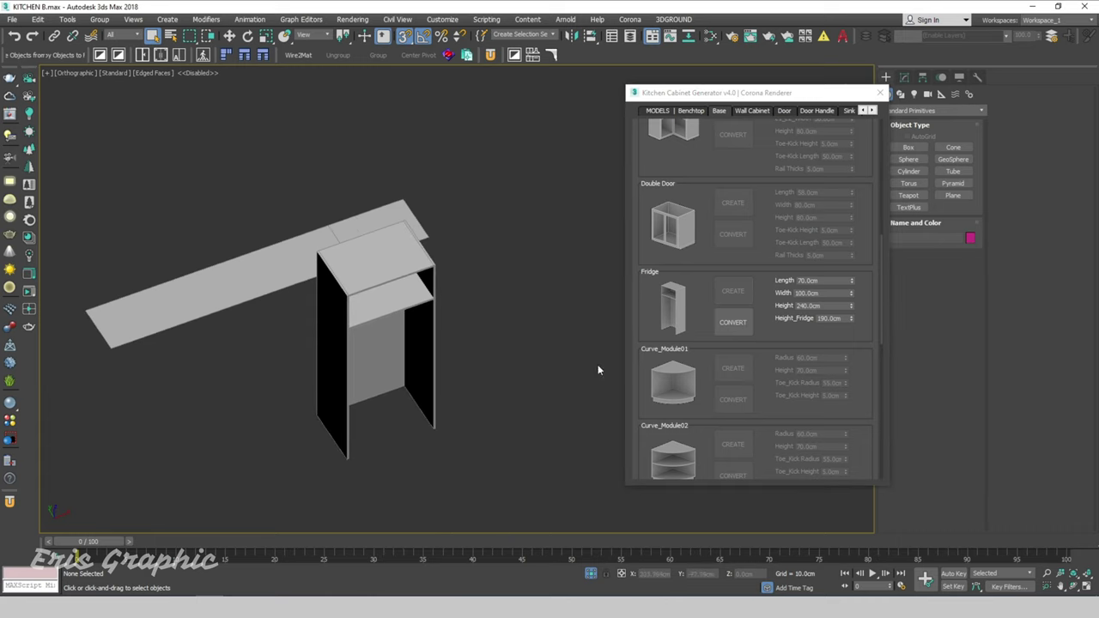
{"action": "left_click", "coordinate": [832, 294]}
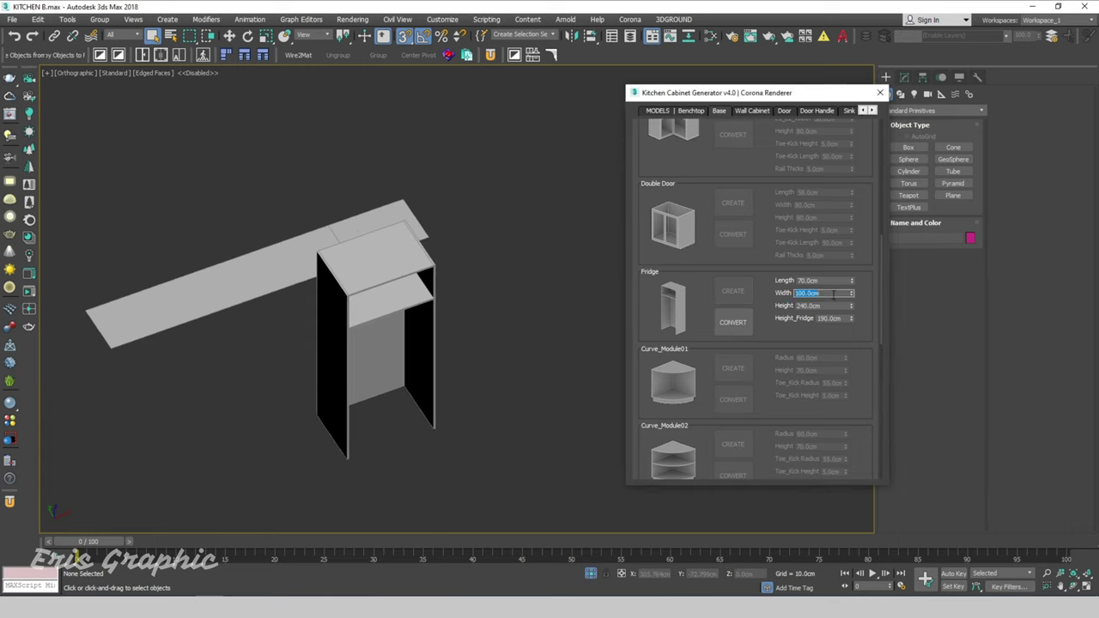
{"action": "type", "text": "85"}
{"action": "key", "text": "Return"}
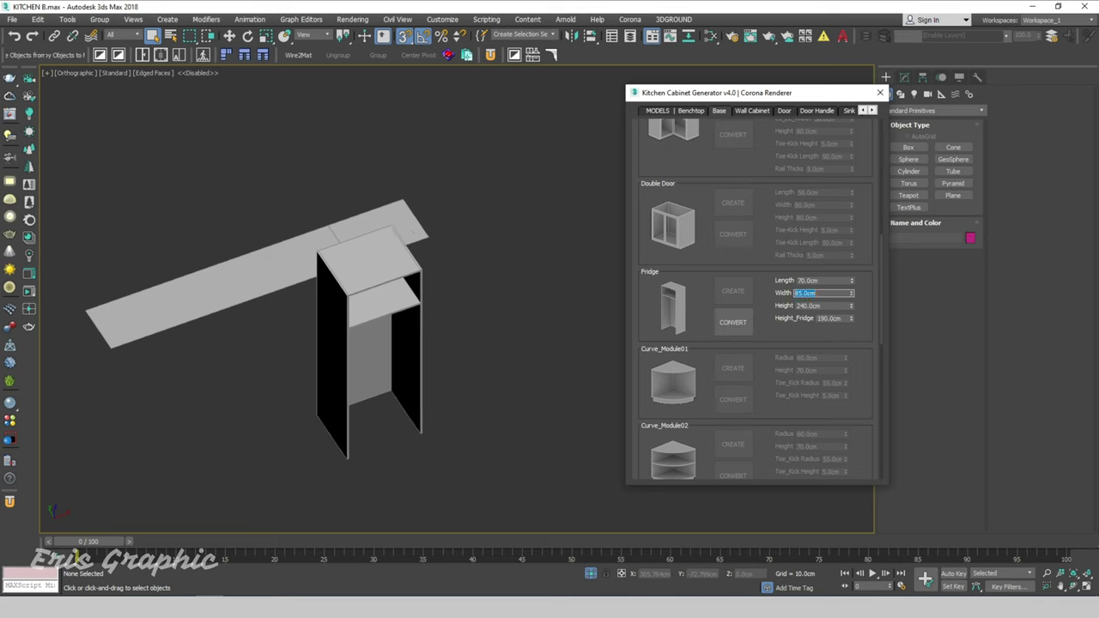
{"action": "left_click", "coordinate": [830, 306]}
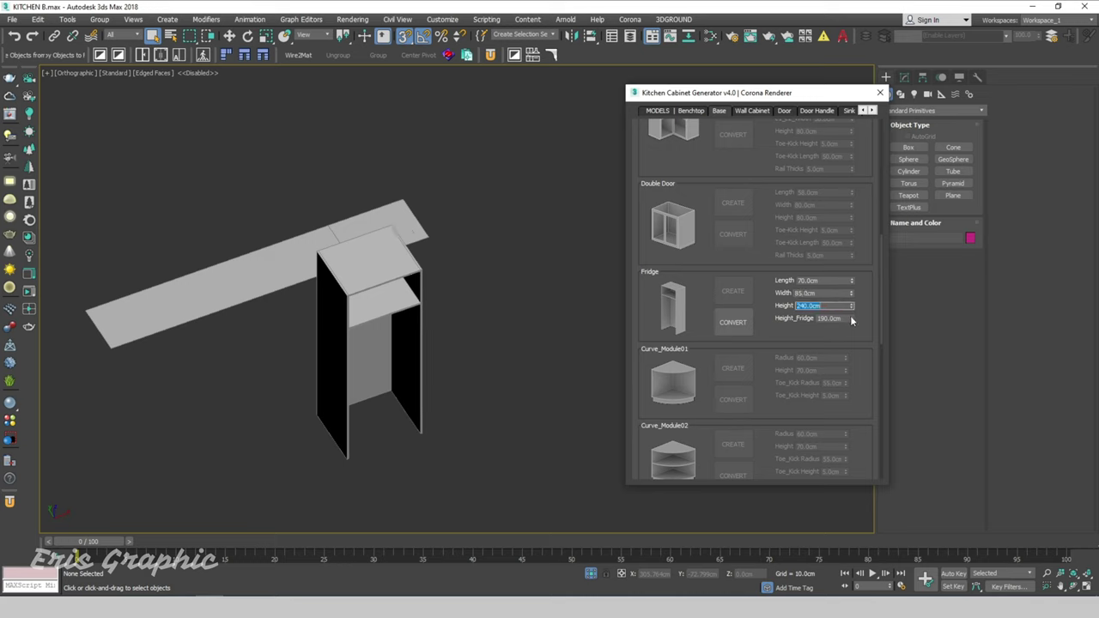
{"action": "key", "text": "Tab"}
{"action": "type", "text": "18"}
{"action": "key", "text": "Return"}
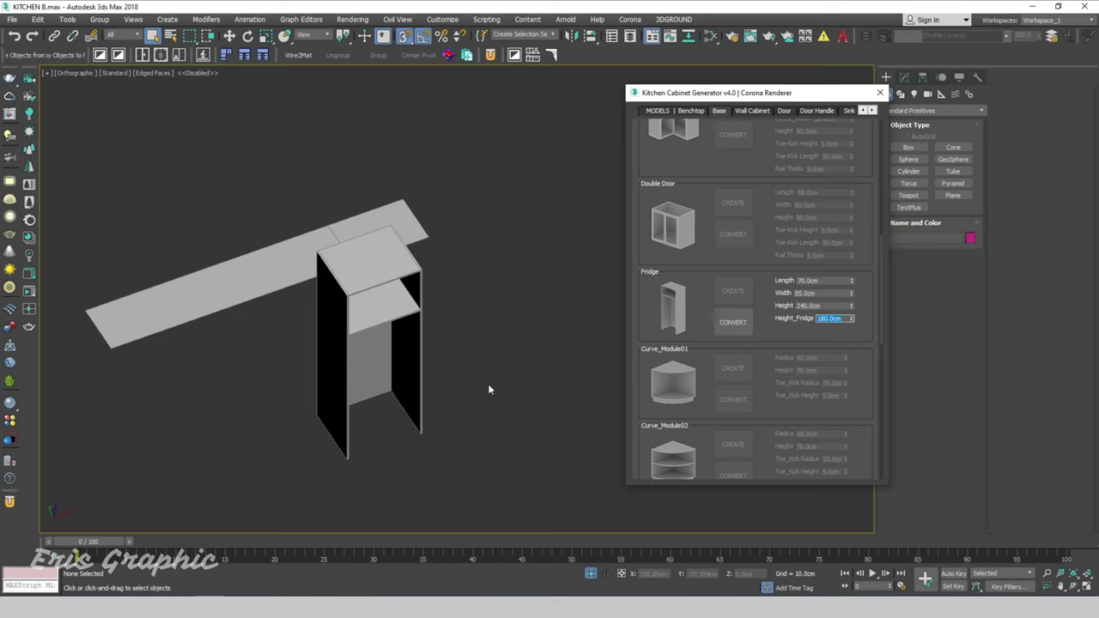
{"action": "left_click", "coordinate": [734, 323]}
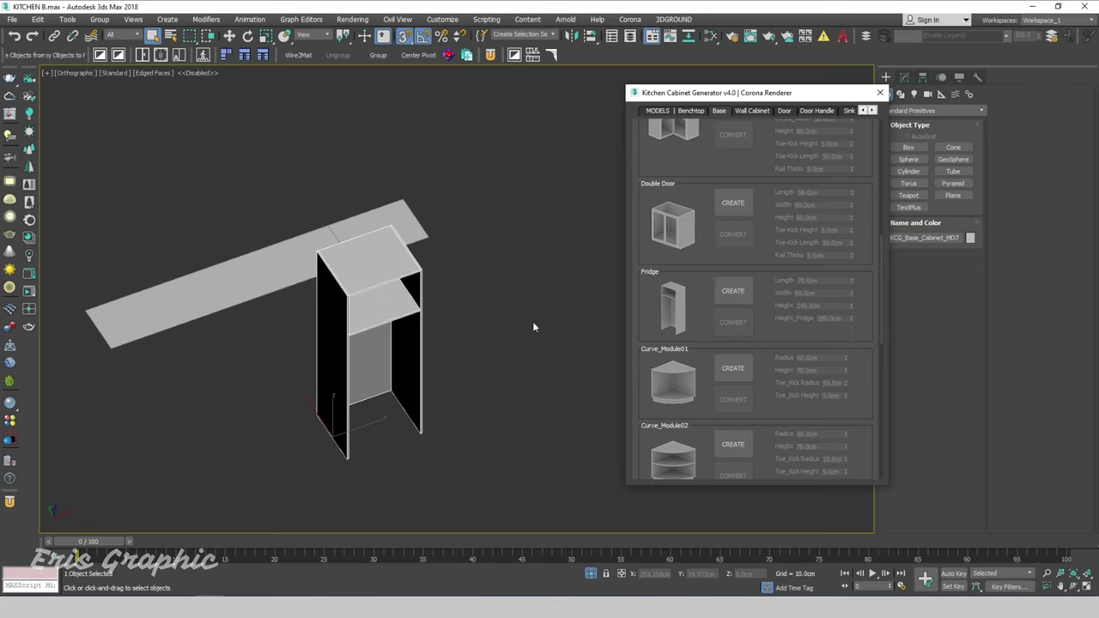
Step: Snap-move the fridge cabinet against the benchtop's end corner
{"action": "key", "text": "w"}
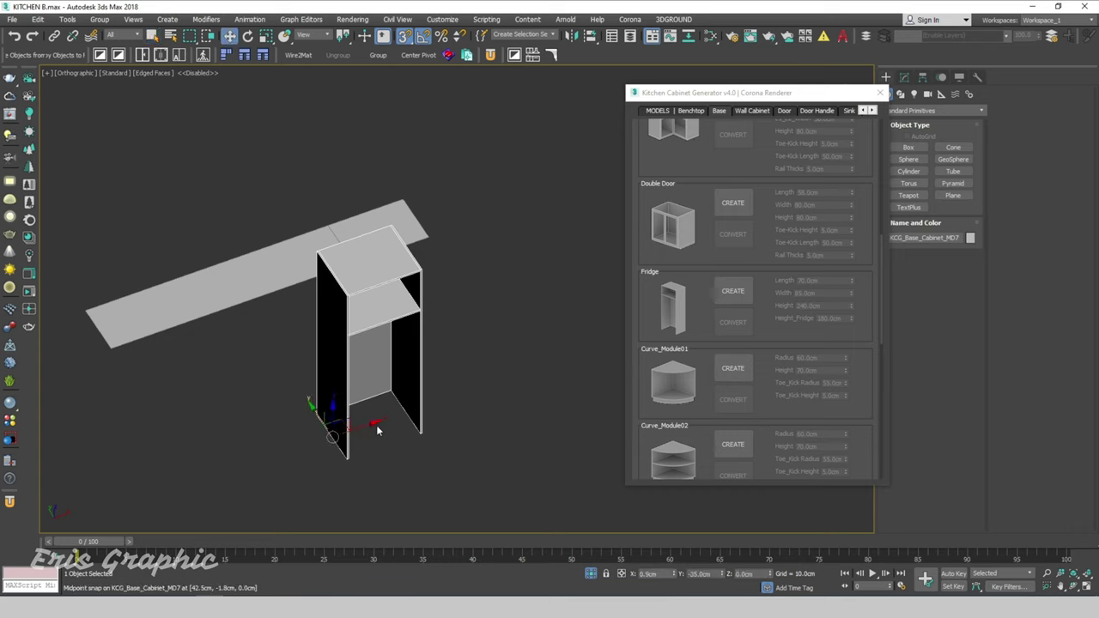
{"action": "mouse_move", "coordinate": [370, 432]}
{"action": "left_mouse_down"}
{"action": "mouse_move", "coordinate": [486, 423]}
{"action": "mouse_move", "coordinate": [405, 454]}
{"action": "left_mouse_up"}
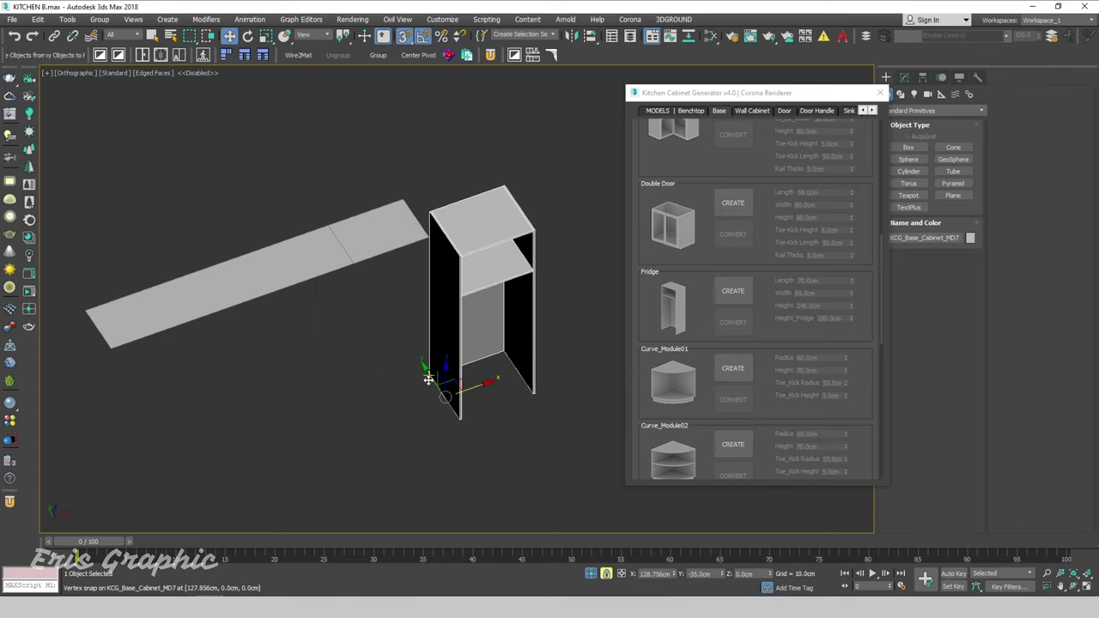
{"action": "mouse_move", "coordinate": [450, 403]}
{"action": "left_mouse_down"}
{"action": "mouse_move", "coordinate": [349, 290]}
{"action": "mouse_move", "coordinate": [344, 262]}
{"action": "left_mouse_up"}
{"action": "scroll", "coordinate": [312, 223], "scroll_direction": "up", "scroll_amount": 2}
{"action": "scroll", "coordinate": [318, 219], "scroll_direction": "up", "scroll_amount": 1}
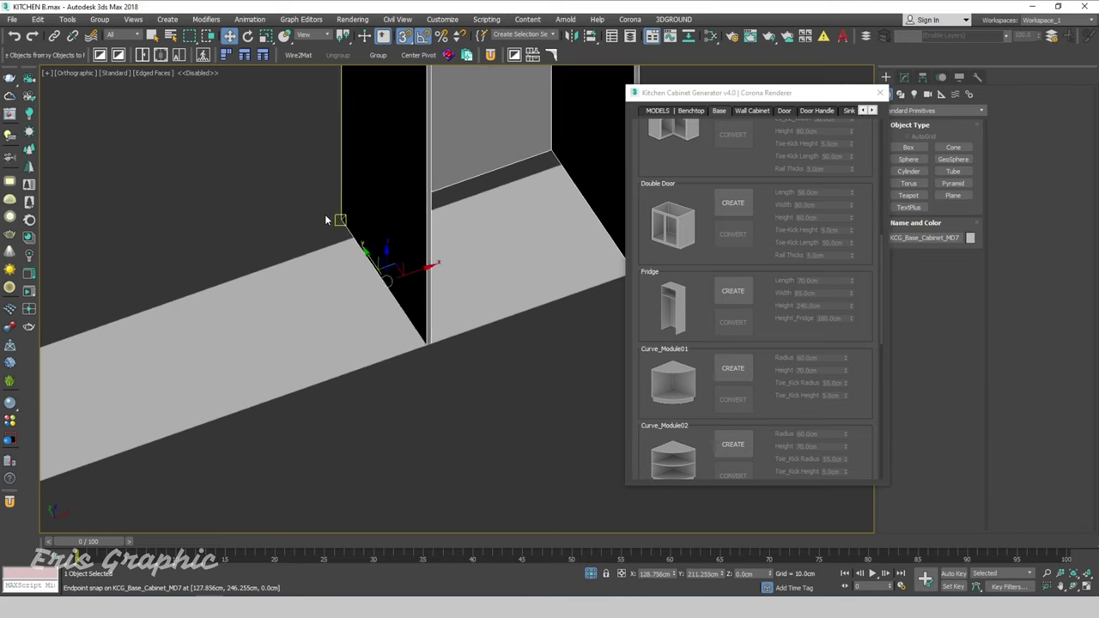
{"action": "scroll", "coordinate": [340, 215], "scroll_direction": "up", "scroll_amount": 1}
{"action": "scroll", "coordinate": [322, 251], "scroll_direction": "down", "scroll_amount": 3}
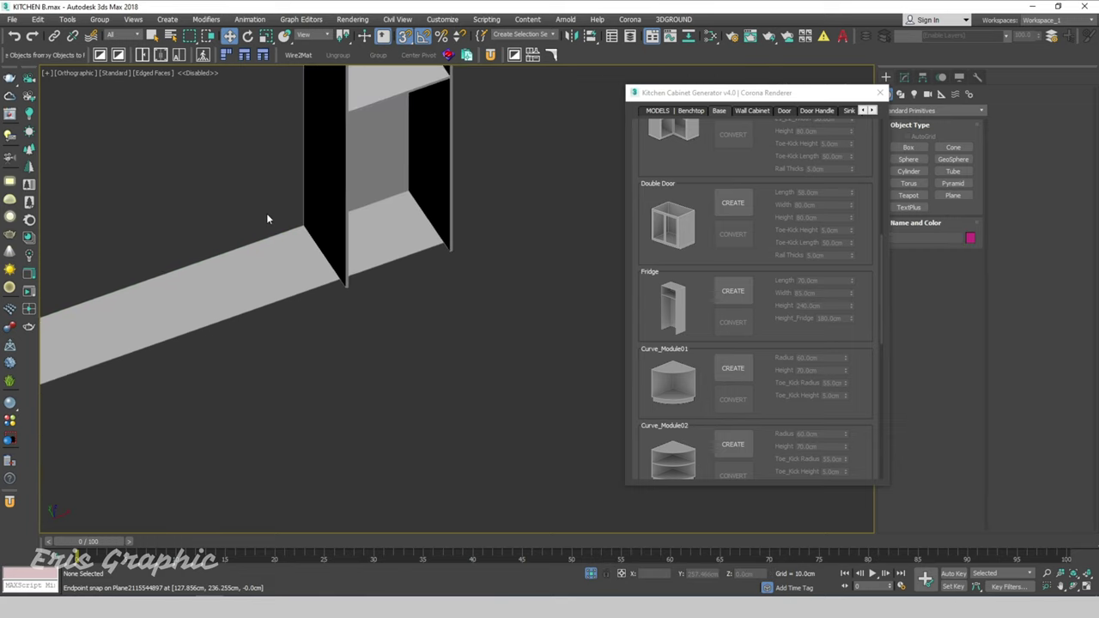
{"action": "middle_click_drag", "start_coordinate": [266, 213], "coordinate": [382, 345]}
{"action": "key", "text": "q"}
{"action": "left_click", "coordinate": [300, 309]}
Step: Create a Full Door base cabinet from the Base tab
{"action": "left_click", "coordinate": [489, 385]}
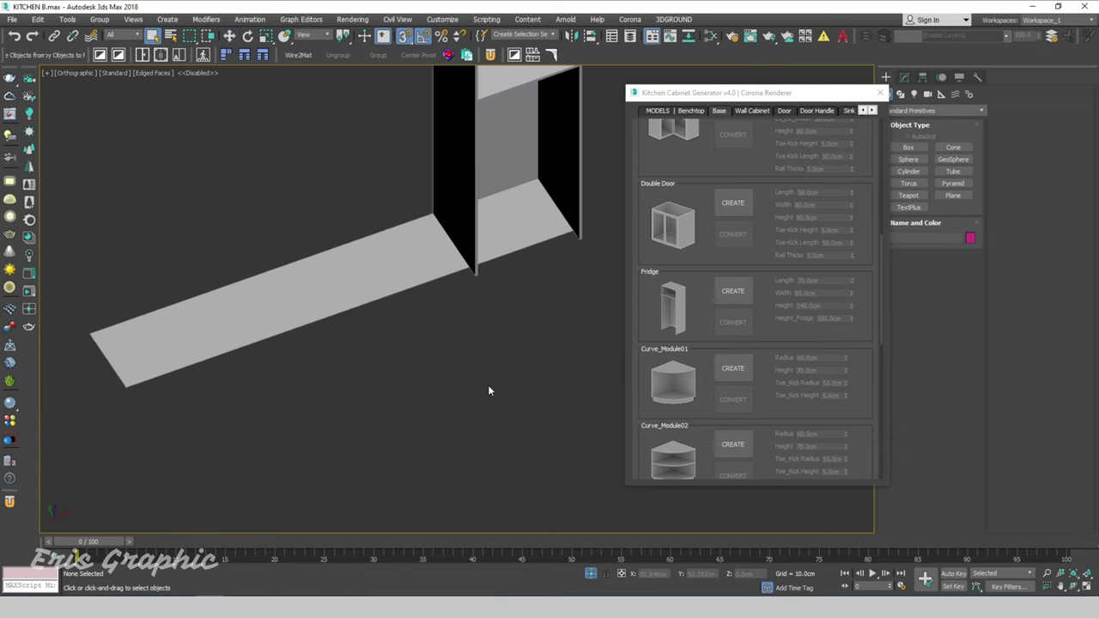
{"action": "scroll", "coordinate": [747, 228], "scroll_direction": "up", "scroll_amount": 2}
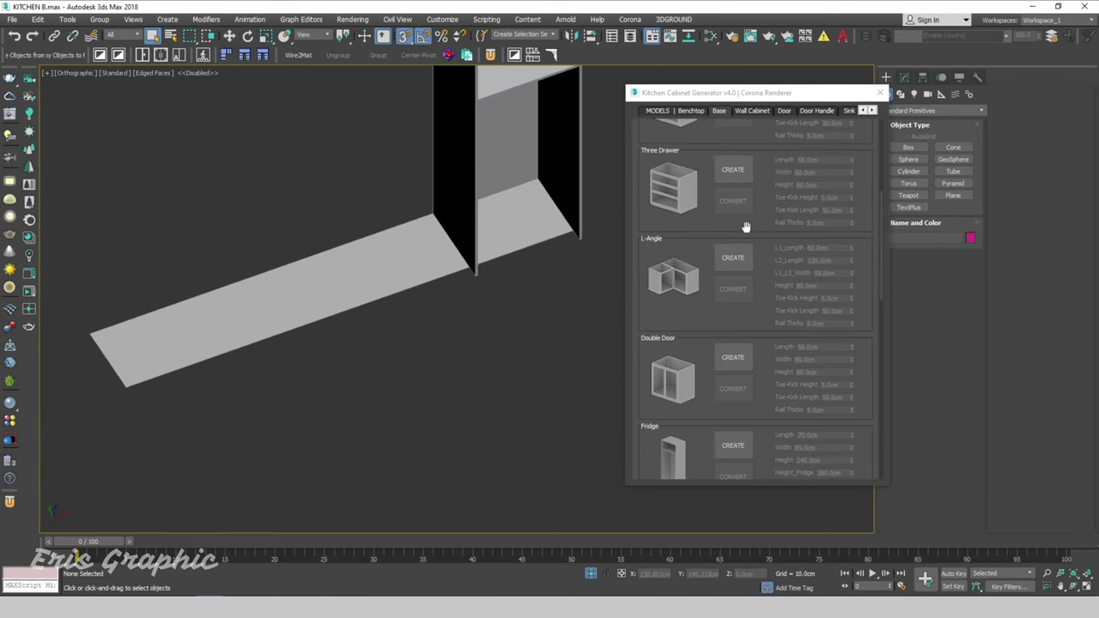
{"action": "scroll", "coordinate": [756, 274], "scroll_direction": "up", "scroll_amount": 1}
{"action": "scroll", "coordinate": [754, 275], "scroll_direction": "up", "scroll_amount": 2}
{"action": "scroll", "coordinate": [730, 241], "scroll_direction": "up", "scroll_amount": 1}
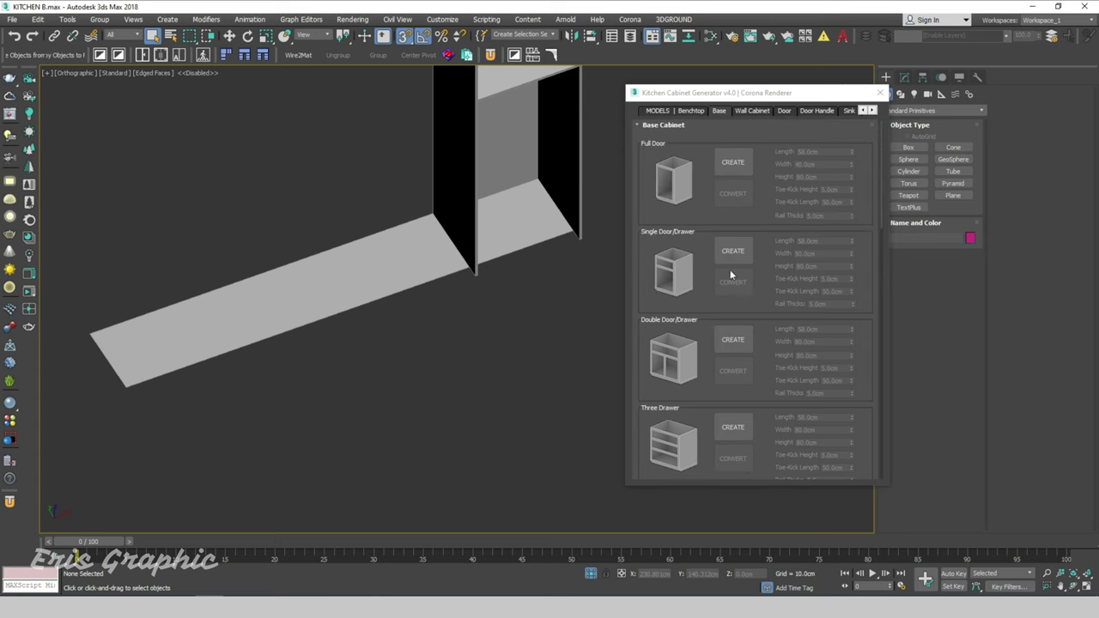
{"action": "left_click", "coordinate": [738, 165]}
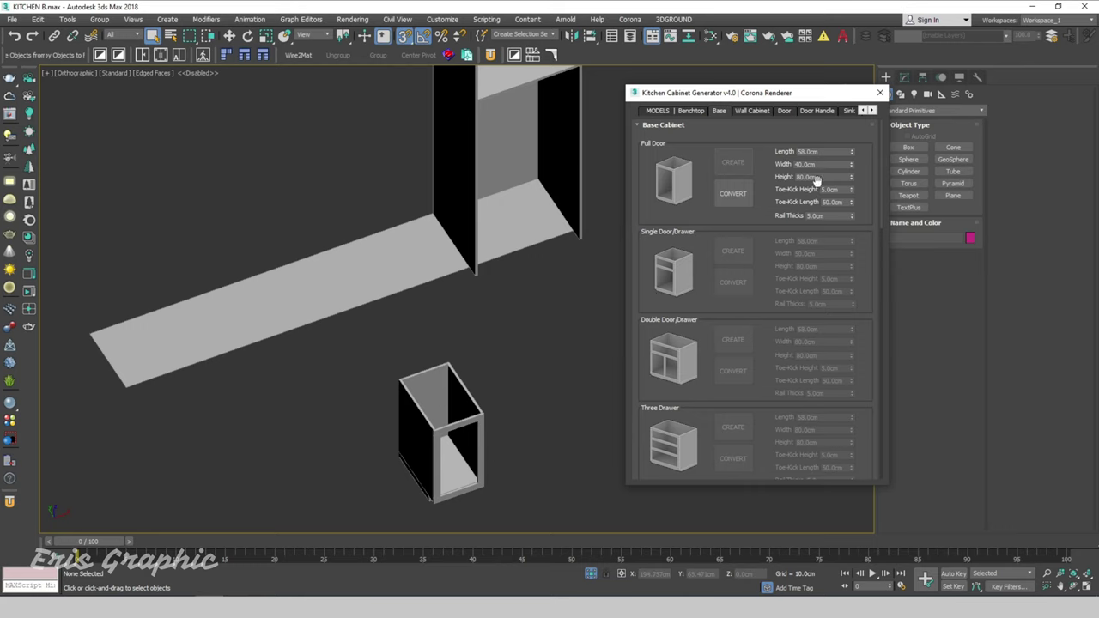
{"action": "middle_click_drag", "start_coordinate": [533, 305], "coordinate": [478, 246]}
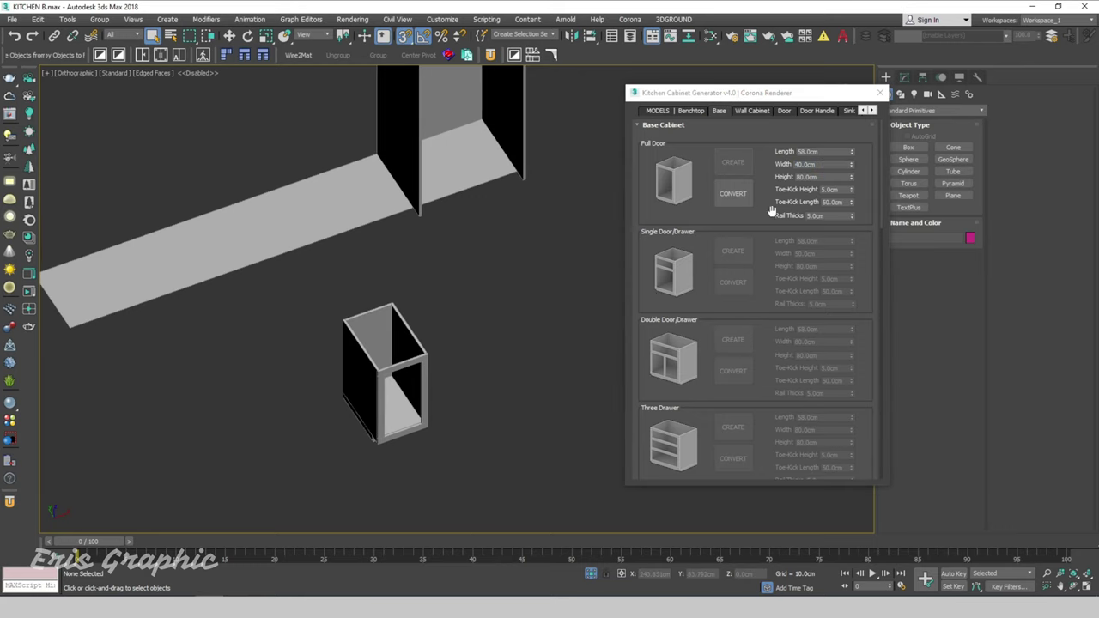
Step: Set the cabinet's width to 275 cm and convert it to KCG_Base_Cabinet_MD1
{"action": "left_click", "coordinate": [821, 161]}
{"action": "left_click", "coordinate": [824, 165]}
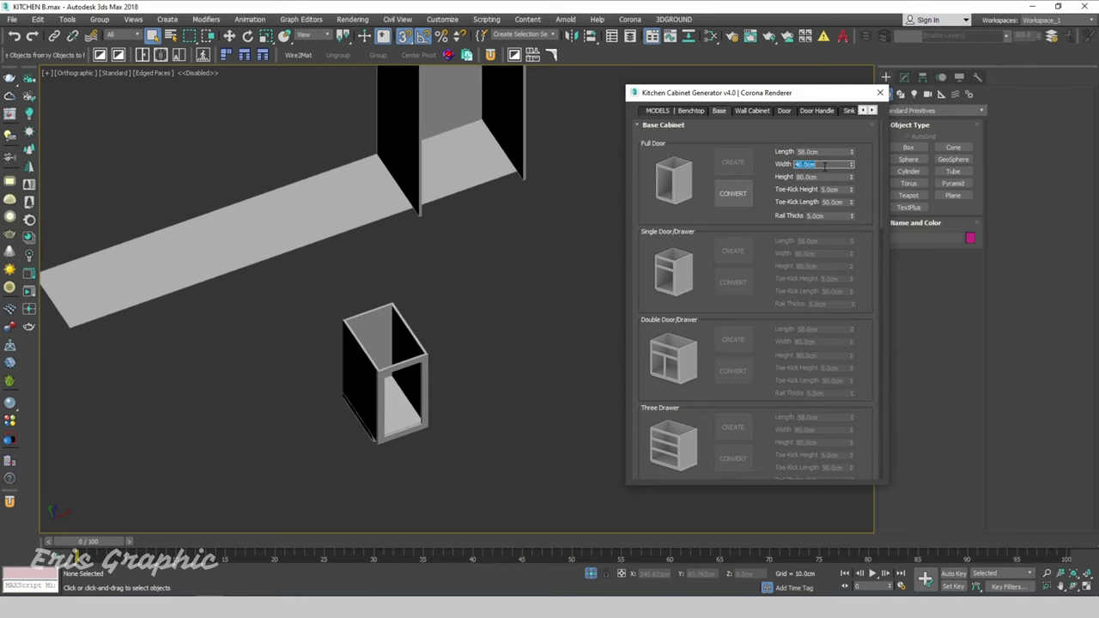
{"action": "type", "text": "275"}
{"action": "key", "text": "Return"}
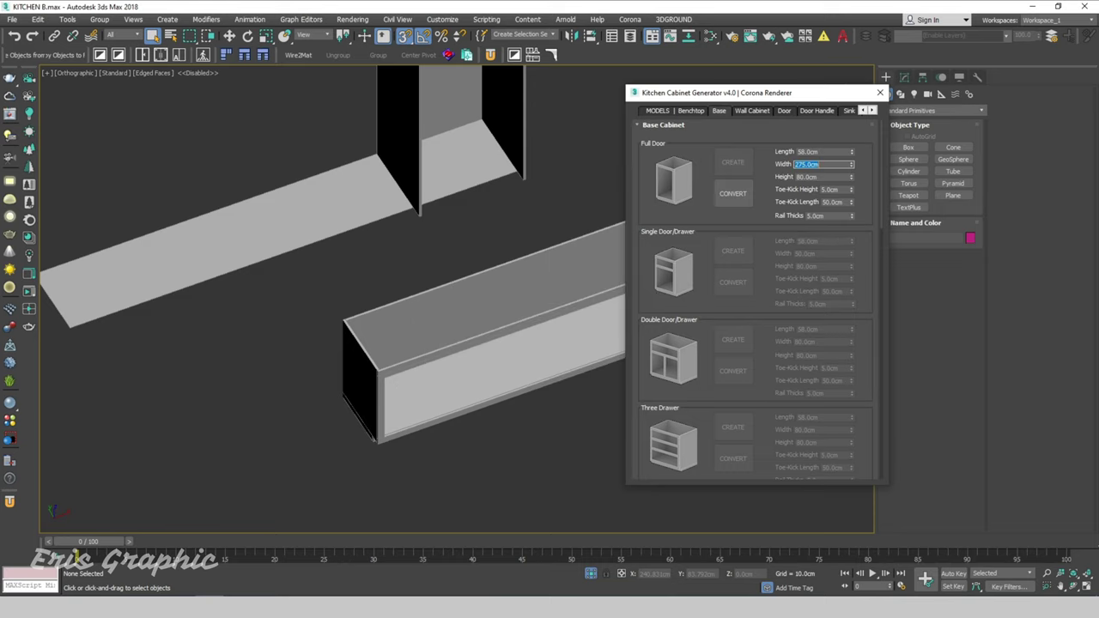
{"action": "scroll", "coordinate": [476, 361], "scroll_direction": "down", "scroll_amount": 3}
{"action": "scroll", "coordinate": [339, 333], "scroll_direction": "down", "scroll_amount": 2}
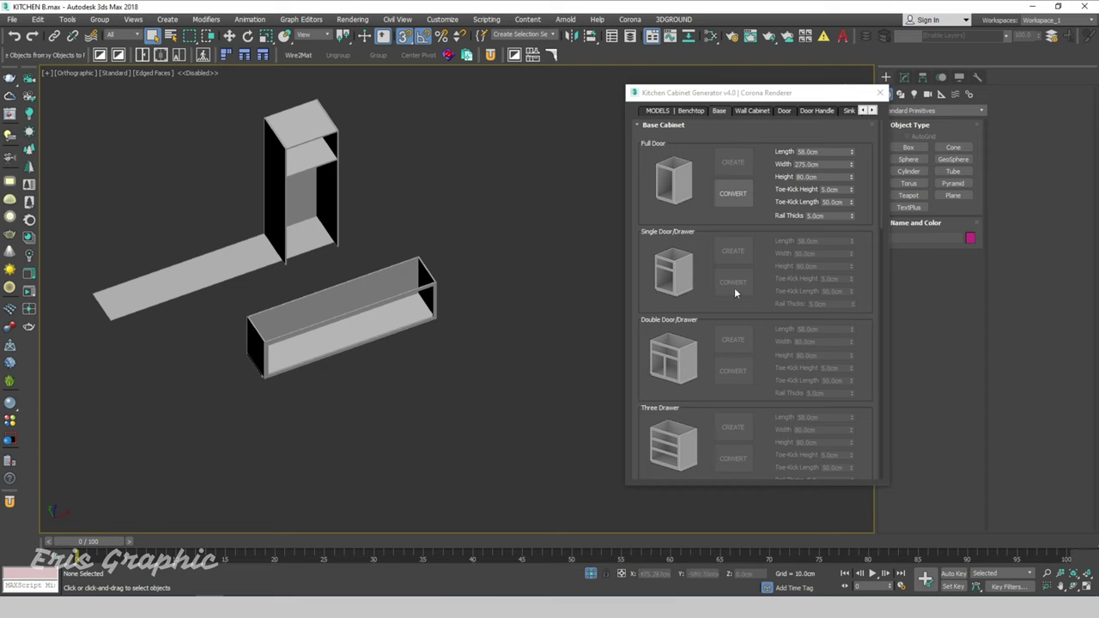
{"action": "left_click", "coordinate": [734, 194]}
Step: Vertex-snap the 275 cm base cabinet's corner to the tall fridge cabinet's corner
{"action": "scroll", "coordinate": [388, 366], "scroll_direction": "down", "scroll_amount": 1}
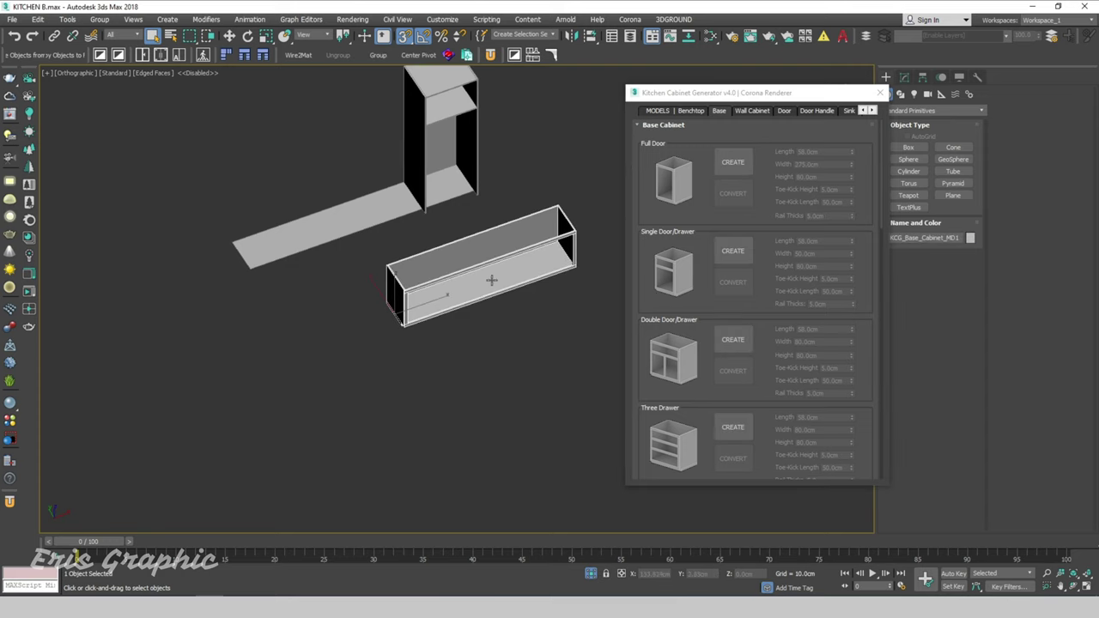
{"action": "scroll", "coordinate": [432, 323], "scroll_direction": "down", "scroll_amount": 4}
{"action": "scroll", "coordinate": [433, 326], "scroll_direction": "up", "scroll_amount": 4}
{"action": "key", "text": "w"}
{"action": "left_click_drag", "start_coordinate": [380, 320], "coordinate": [345, 339]}
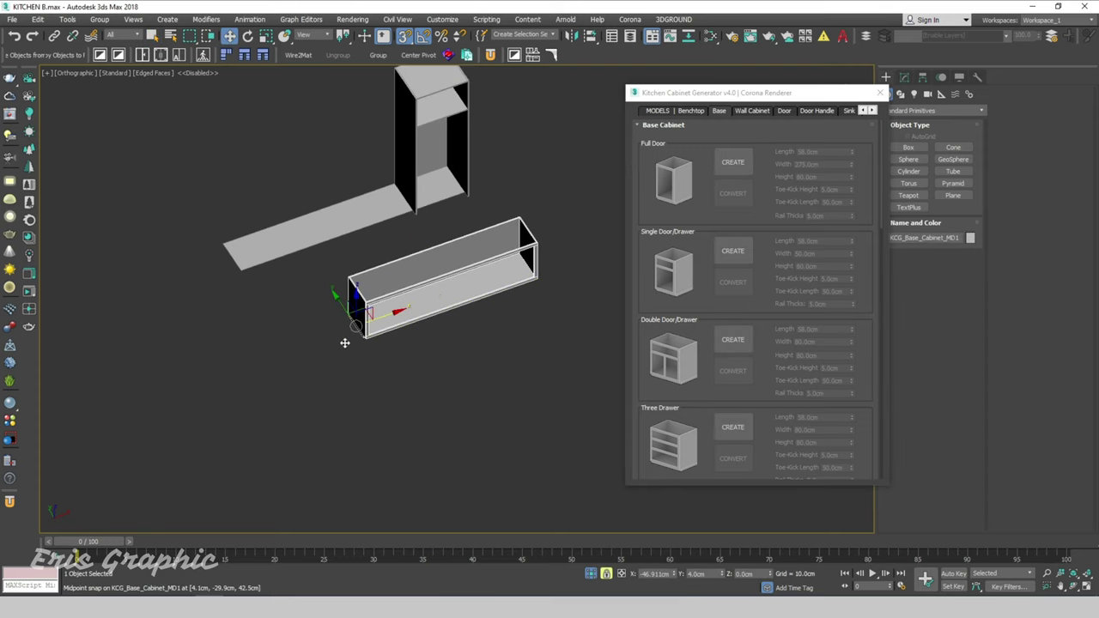
{"action": "scroll", "coordinate": [345, 339], "scroll_direction": "up", "scroll_amount": 4}
{"action": "scroll", "coordinate": [382, 338], "scroll_direction": "up", "scroll_amount": 2}
{"action": "scroll", "coordinate": [392, 326], "scroll_direction": "down", "scroll_amount": 1}
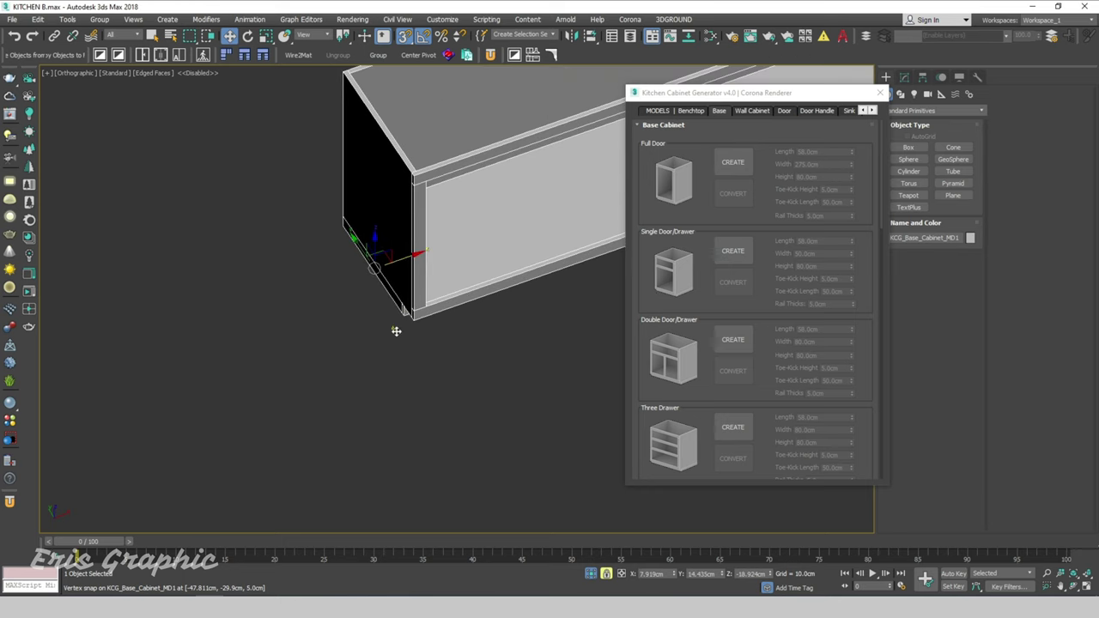
{"action": "scroll", "coordinate": [343, 300], "scroll_direction": "down", "scroll_amount": 4}
{"action": "mouse_move", "coordinate": [294, 276]}
{"action": "left_mouse_down"}
{"action": "mouse_move", "coordinate": [265, 246]}
{"action": "mouse_move", "coordinate": [251, 175]}
{"action": "left_mouse_up"}
{"action": "scroll", "coordinate": [303, 328], "scroll_direction": "up", "scroll_amount": 2}
{"action": "scroll", "coordinate": [303, 329], "scroll_direction": "up", "scroll_amount": 2}
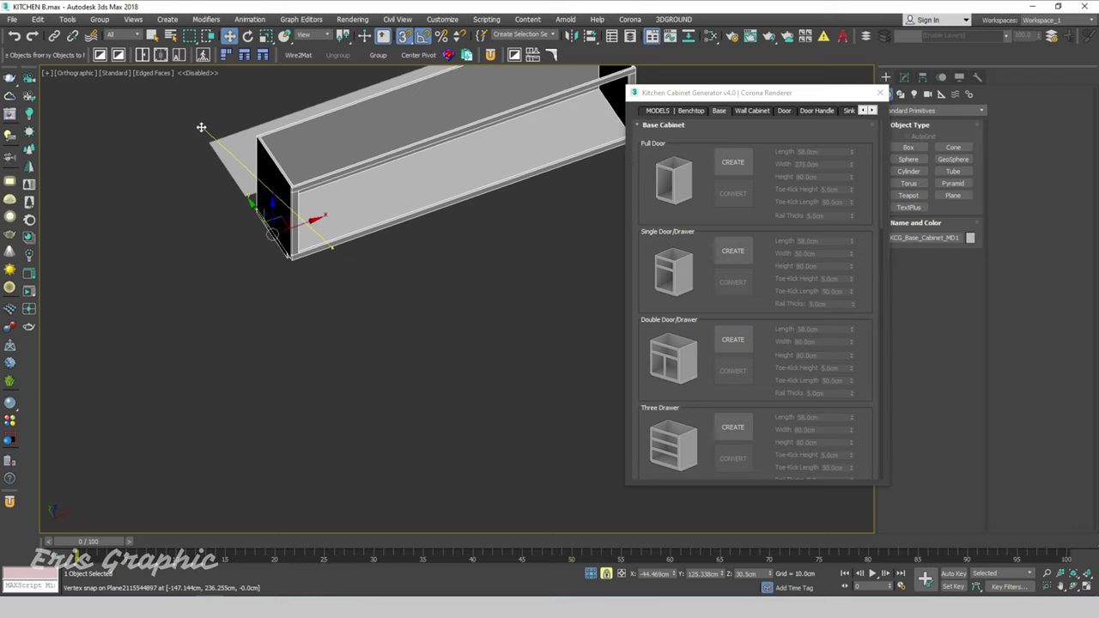
{"action": "scroll", "coordinate": [309, 229], "scroll_direction": "down", "scroll_amount": 5}
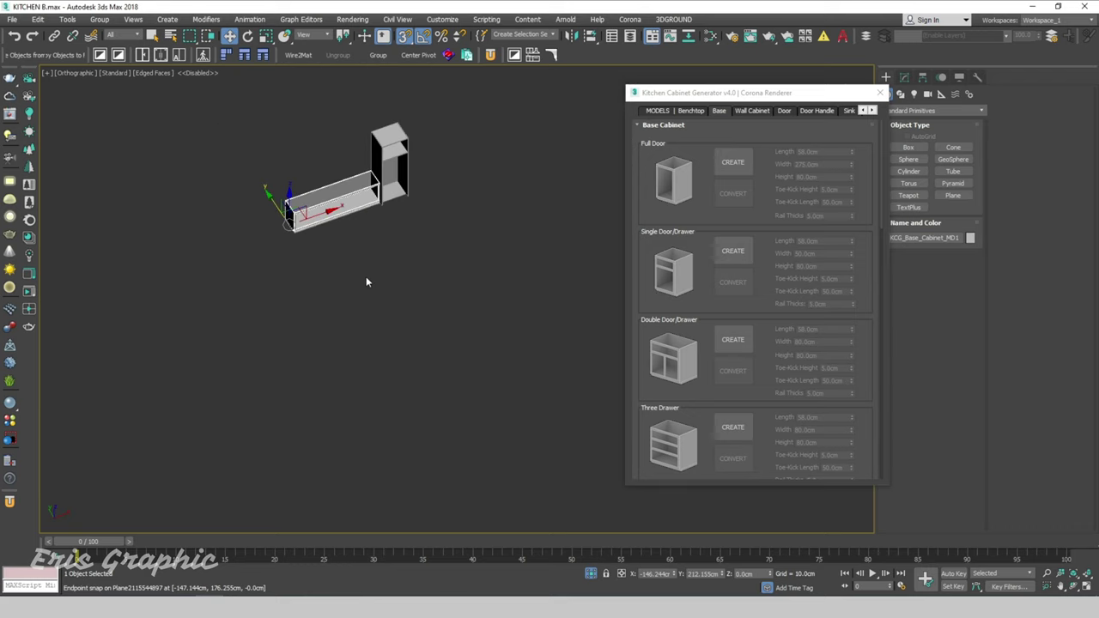
Step: Deselect the cabinet and frame both cabinets in the view
{"action": "left_click", "coordinate": [419, 292]}
{"action": "scroll", "coordinate": [424, 317], "scroll_direction": "up", "scroll_amount": 1}
{"action": "scroll", "coordinate": [383, 249], "scroll_direction": "up", "scroll_amount": 4}
{"action": "key", "text": "q"}
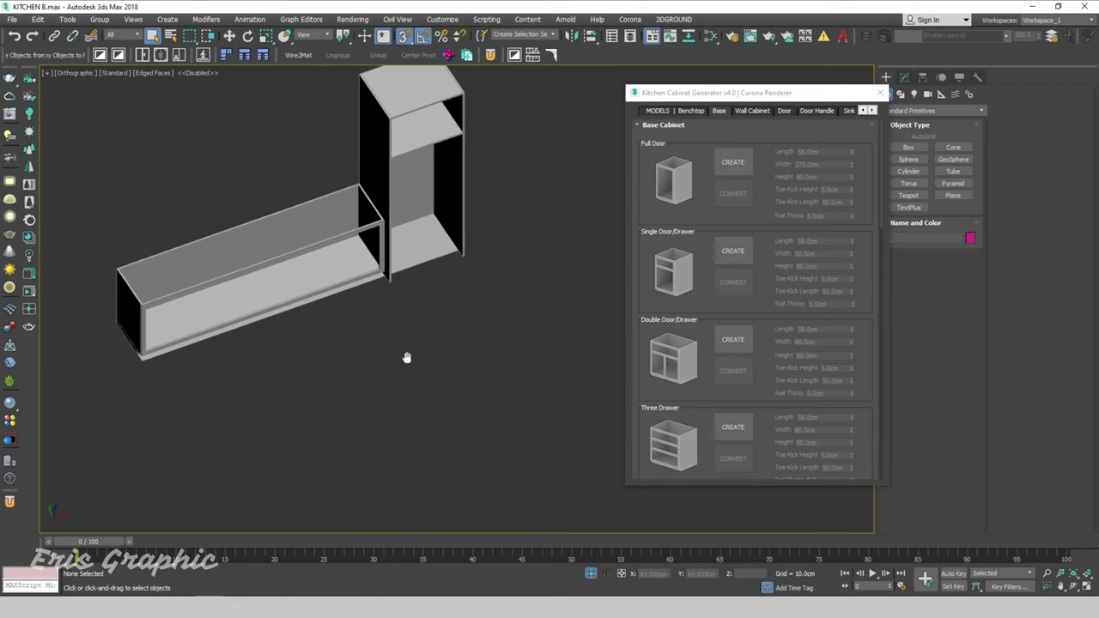
{"action": "scroll", "coordinate": [420, 365], "scroll_direction": "down", "scroll_amount": 2}
{"action": "middle_click_drag", "start_coordinate": [441, 367], "coordinate": [357, 310]}
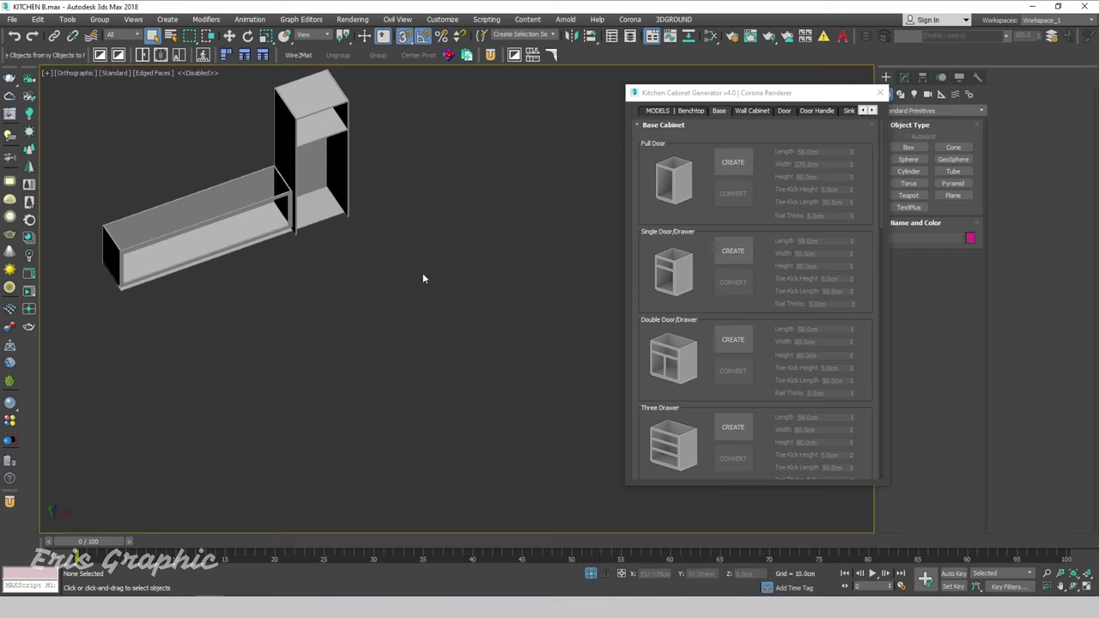
{"action": "scroll", "coordinate": [441, 265], "scroll_direction": "down", "scroll_amount": 2}
{"action": "middle_click_drag", "start_coordinate": [441, 266], "coordinate": [459, 325]}
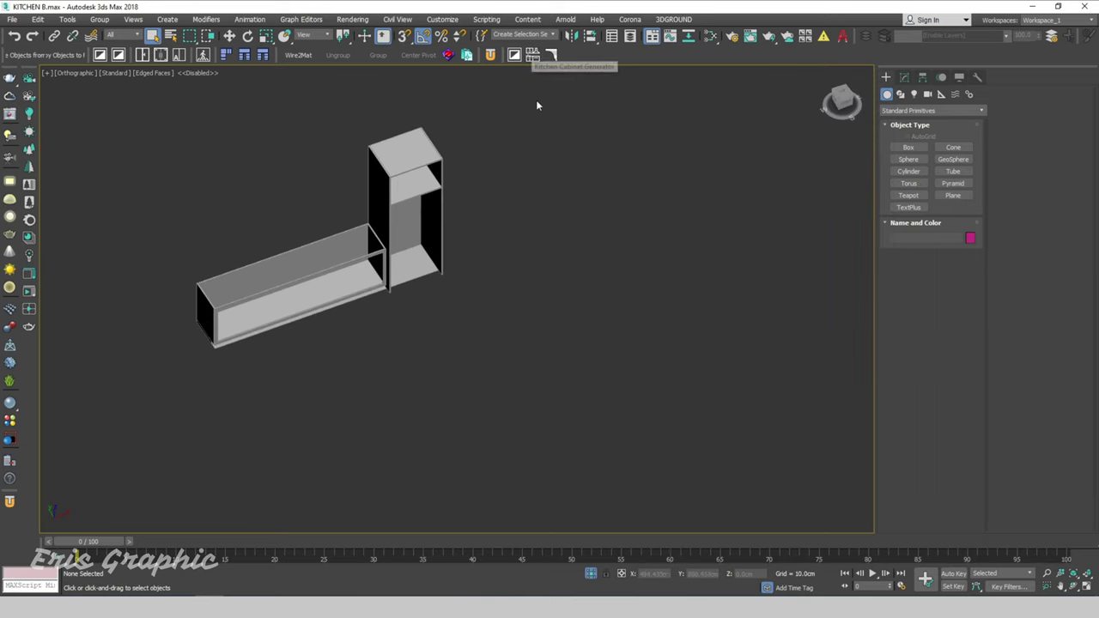
Step: Reopen the generator and create the Module03 double-sink benchtop
{"action": "left_click", "coordinate": [532, 55]}
{"action": "left_click_drag", "start_coordinate": [522, 110], "coordinate": [708, 87]}
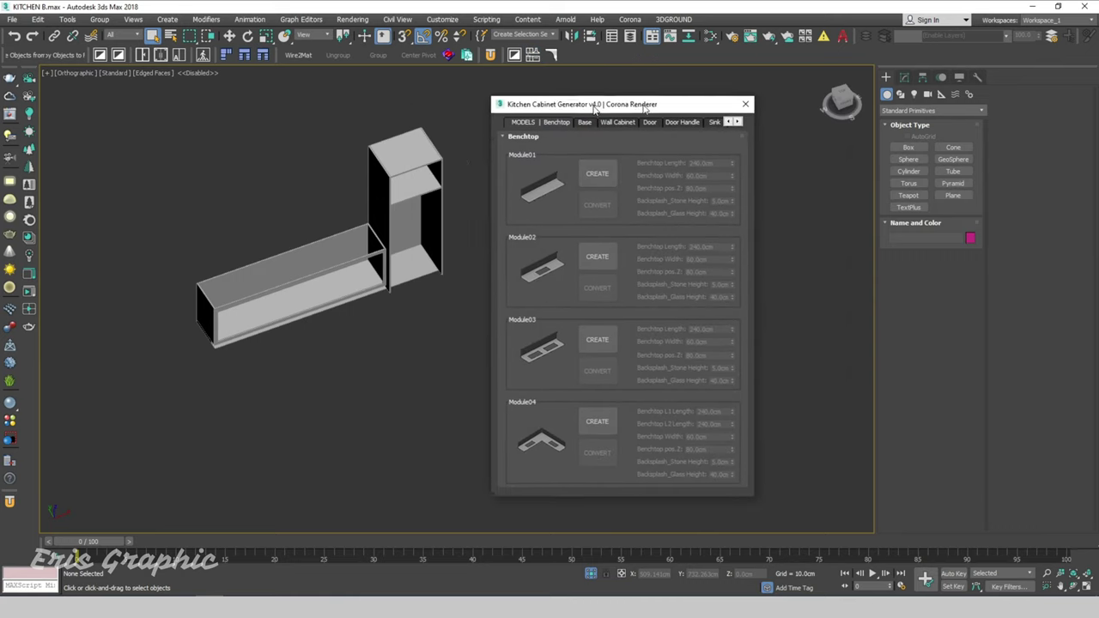
{"action": "left_click", "coordinate": [696, 104]}
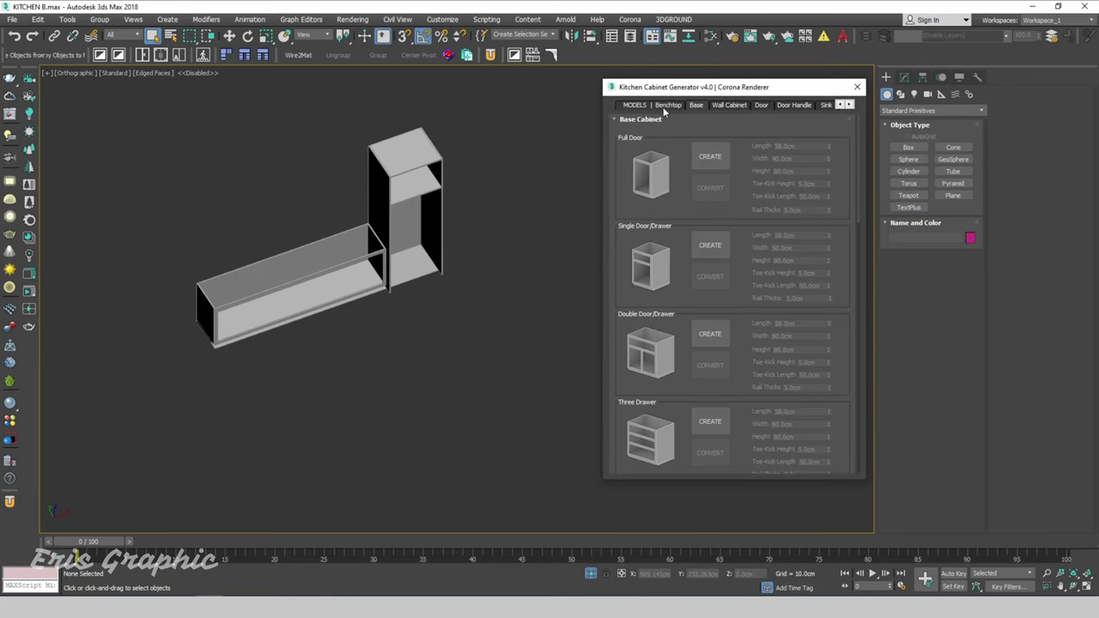
{"action": "left_click", "coordinate": [666, 105]}
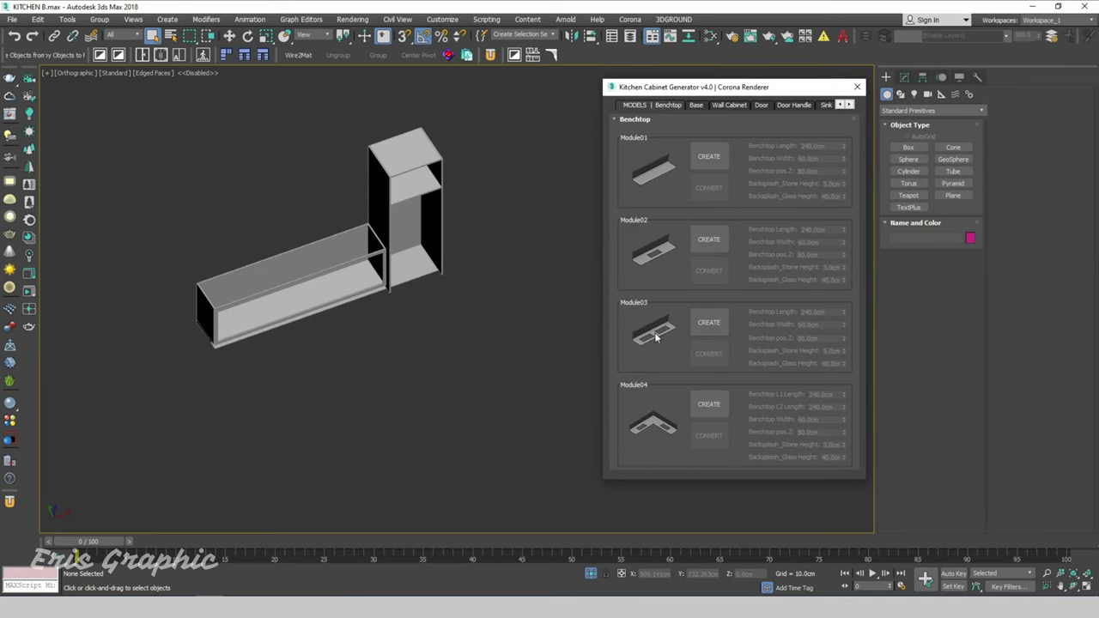
{"action": "left_click", "coordinate": [709, 322]}
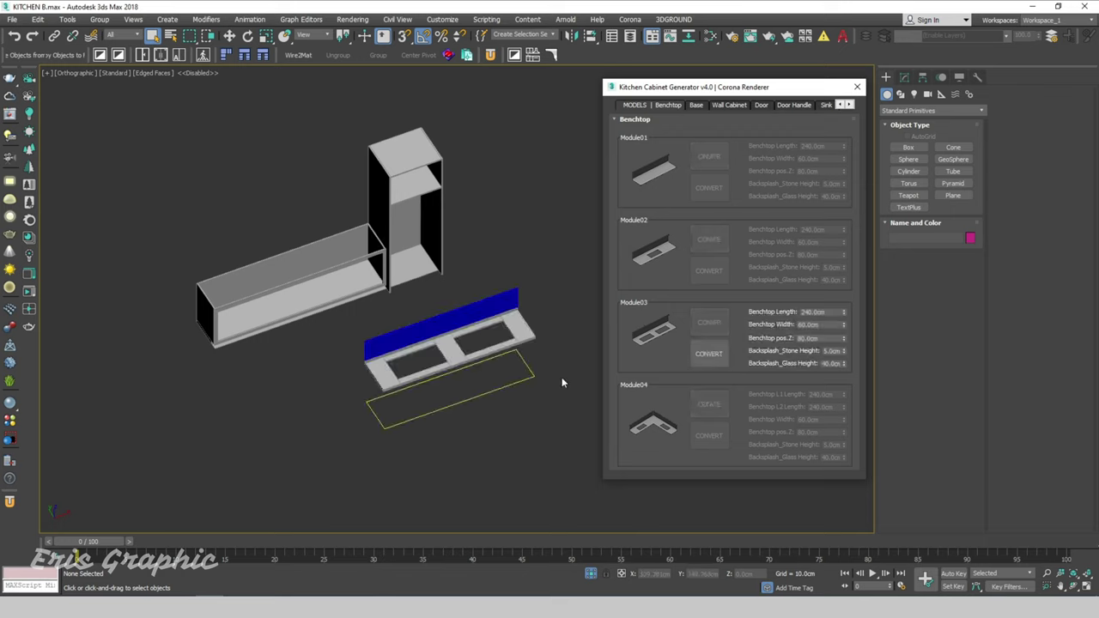
{"action": "middle_click_drag", "start_coordinate": [478, 398], "coordinate": [457, 397]}
{"action": "scroll", "coordinate": [475, 361], "scroll_direction": "up", "scroll_amount": 2}
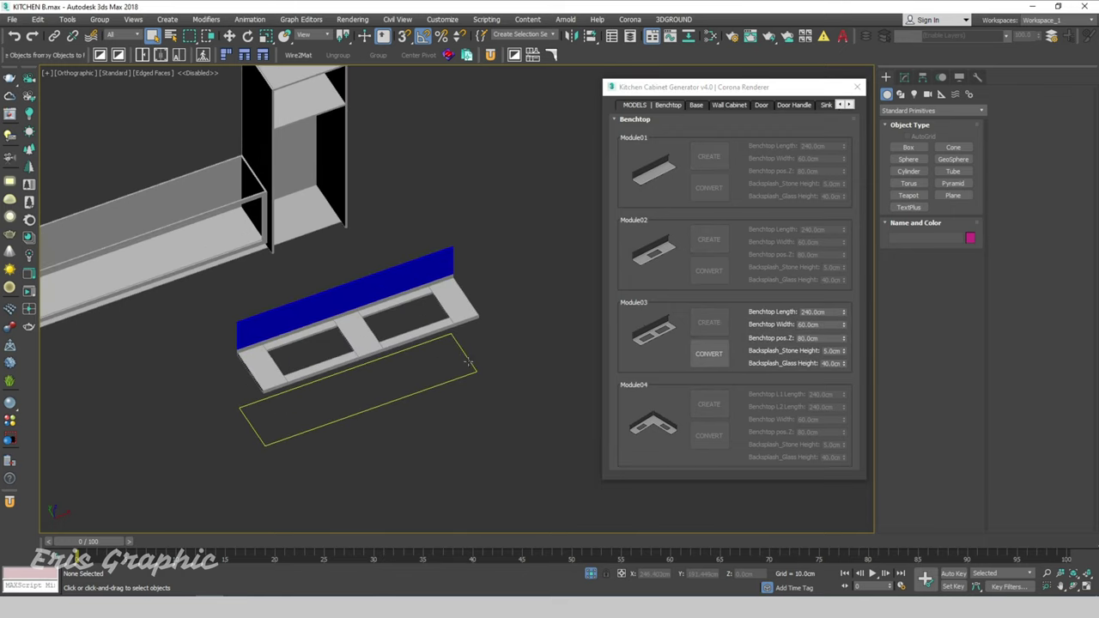
Step: Set Benchtop Length 275 and Backsplash_Glass Height 65, then convert the benchtop
{"action": "double_click", "coordinate": [832, 311]}
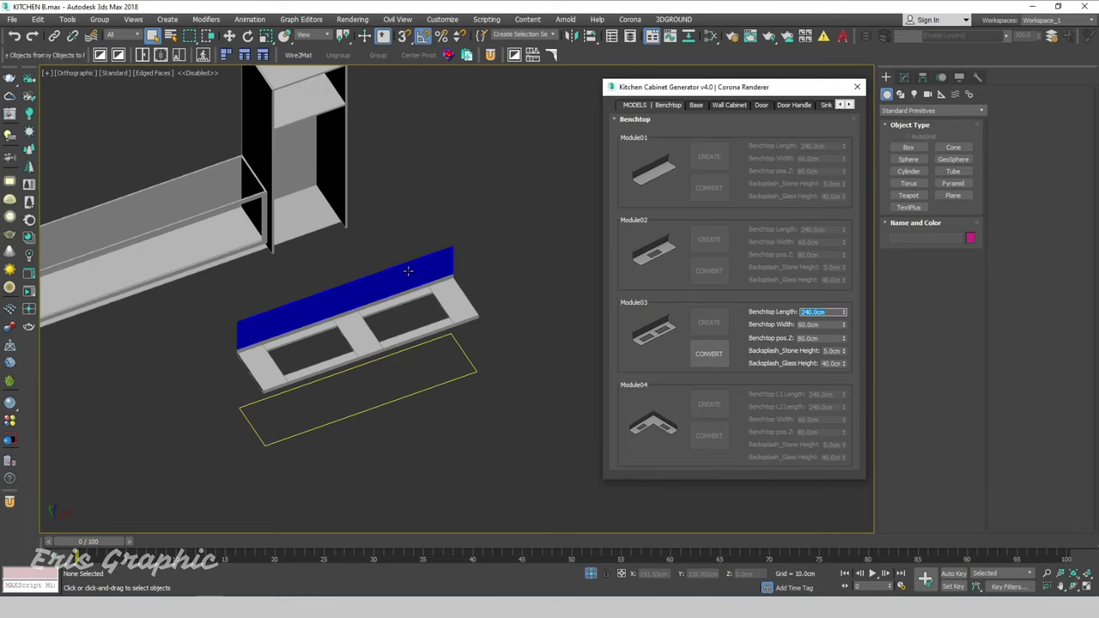
{"action": "scroll", "coordinate": [407, 271], "scroll_direction": "down", "scroll_amount": 1}
{"action": "scroll", "coordinate": [422, 277], "scroll_direction": "down", "scroll_amount": 1}
{"action": "scroll", "coordinate": [420, 314], "scroll_direction": "down", "scroll_amount": 1}
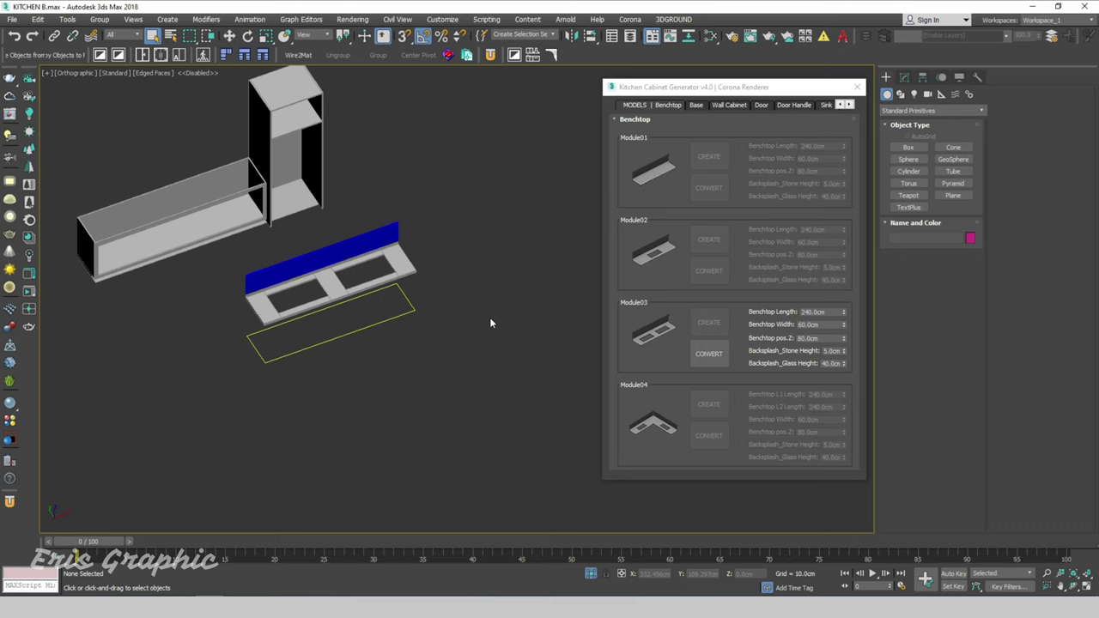
{"action": "double_click", "coordinate": [838, 312]}
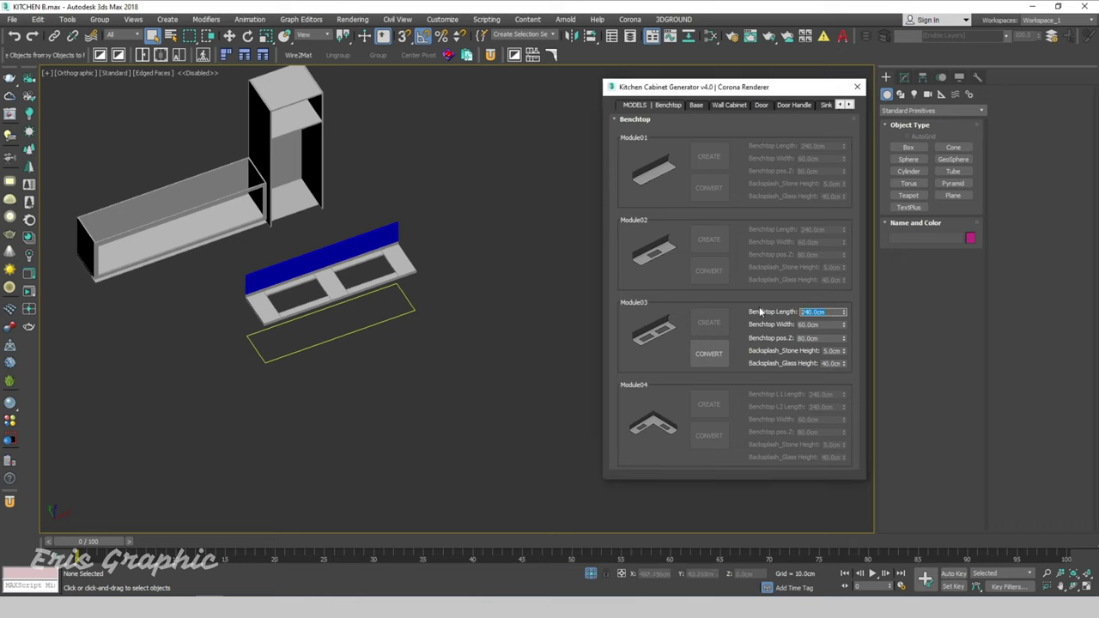
{"action": "type", "text": "275"}
{"action": "double_click", "coordinate": [828, 323]}
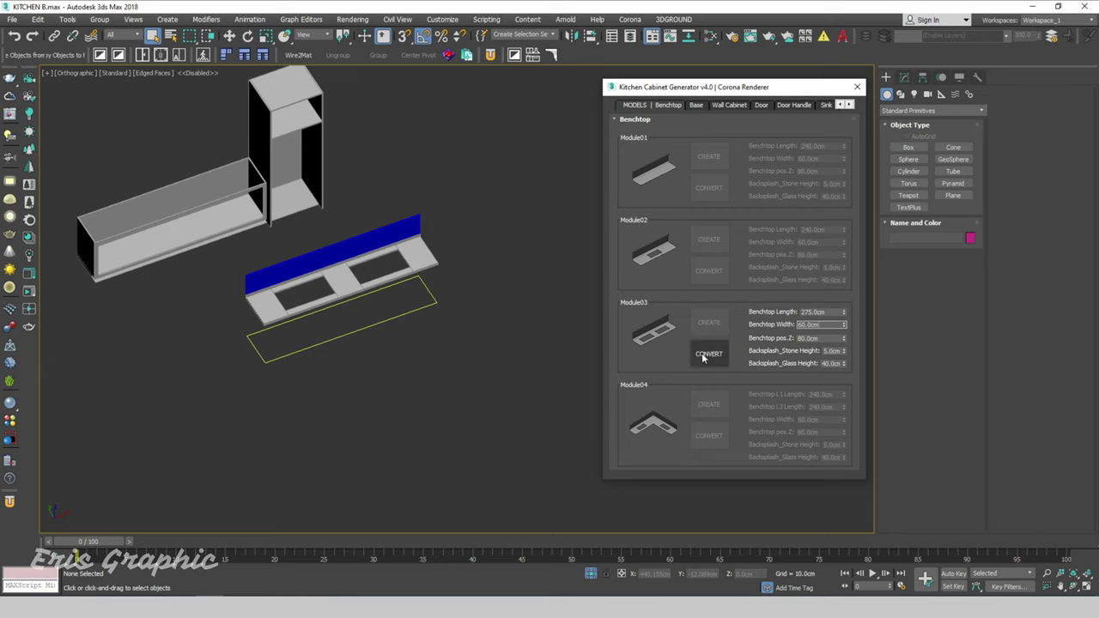
{"action": "double_click", "coordinate": [832, 363]}
{"action": "type", "text": "65"}
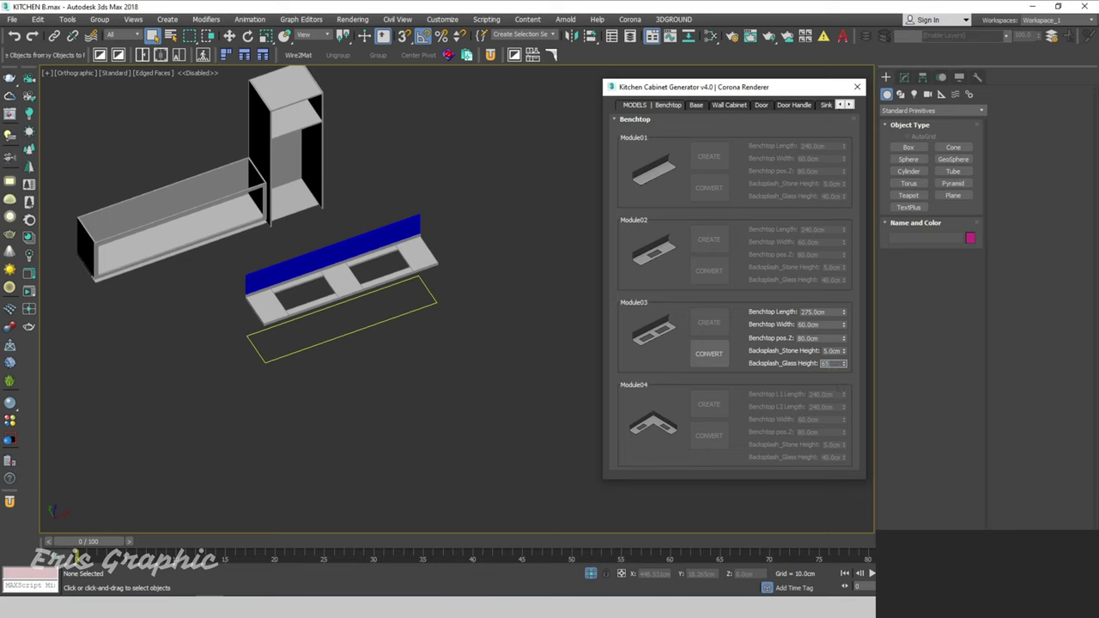
{"action": "key", "text": "Return"}
{"action": "mouse_move", "coordinate": [536, 396]}
{"action": "middle_mouse_down", "text": "alt"}
{"action": "mouse_move", "coordinate": [530, 339]}
{"action": "mouse_move", "coordinate": [510, 347]}
{"action": "middle_mouse_up", "text": "alt"}
{"action": "mouse_move", "coordinate": [351, 353]}
{"action": "middle_mouse_down", "text": "alt"}
{"action": "mouse_move", "coordinate": [388, 381]}
{"action": "mouse_move", "coordinate": [371, 386]}
{"action": "middle_mouse_up", "text": "alt"}
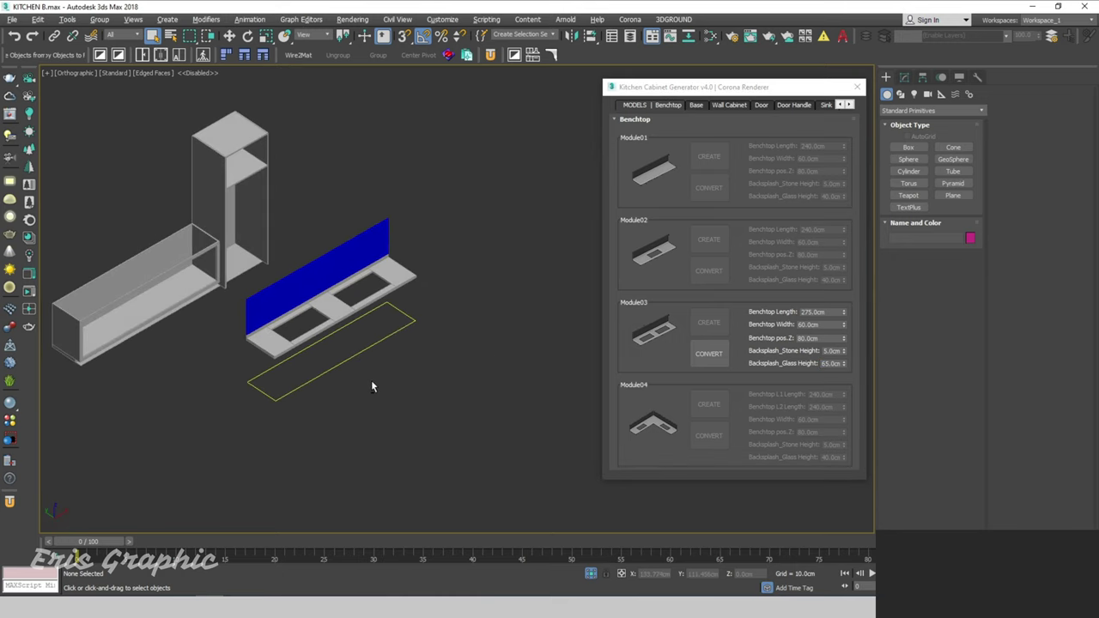
{"action": "left_click", "coordinate": [709, 353]}
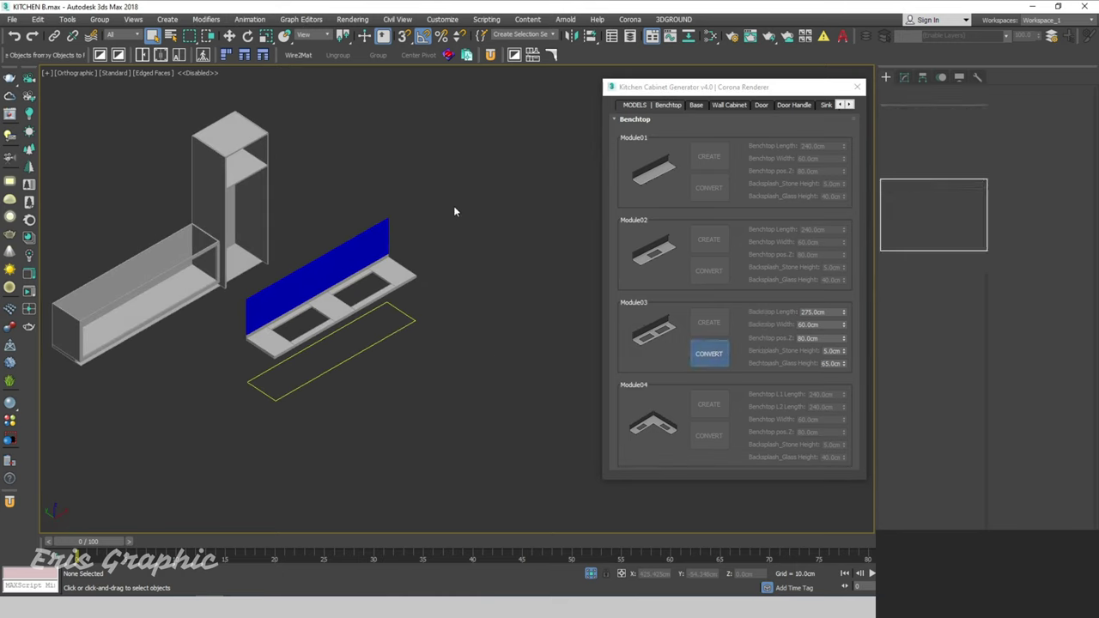
Step: Check the 60 × 275 cm footprint rectangle, select the benchtop, and close the generator
{"action": "scroll", "coordinate": [401, 252], "scroll_direction": "up", "scroll_amount": 3}
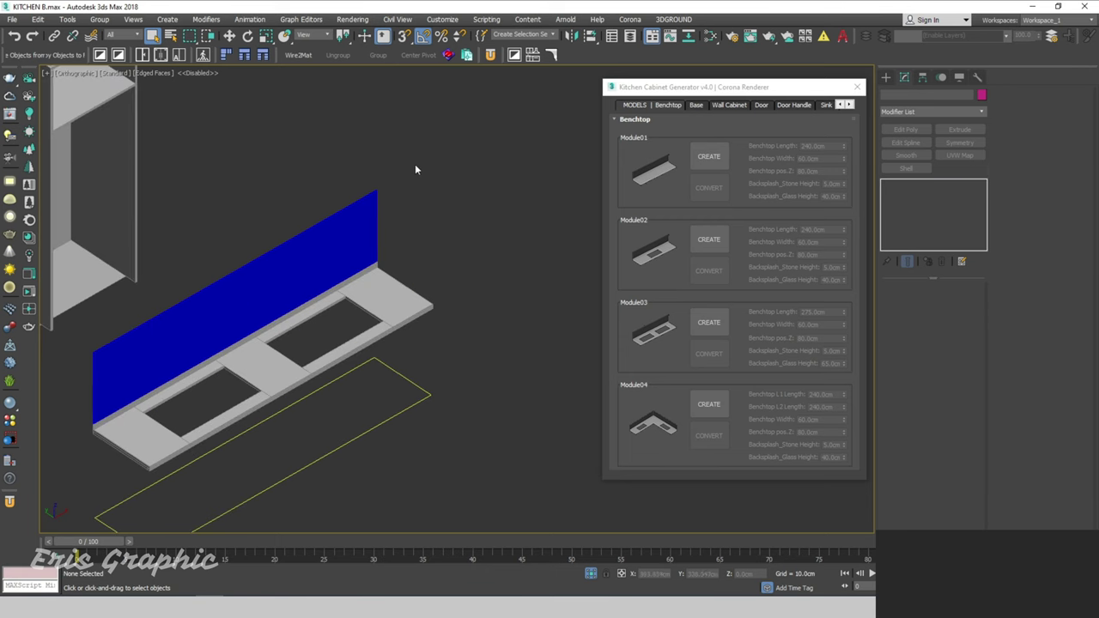
{"action": "scroll", "coordinate": [415, 164], "scroll_direction": "down", "scroll_amount": 1}
{"action": "scroll", "coordinate": [498, 227], "scroll_direction": "up", "scroll_amount": 3}
{"action": "scroll", "coordinate": [388, 268], "scroll_direction": "down", "scroll_amount": 2}
{"action": "scroll", "coordinate": [458, 291], "scroll_direction": "down", "scroll_amount": 3}
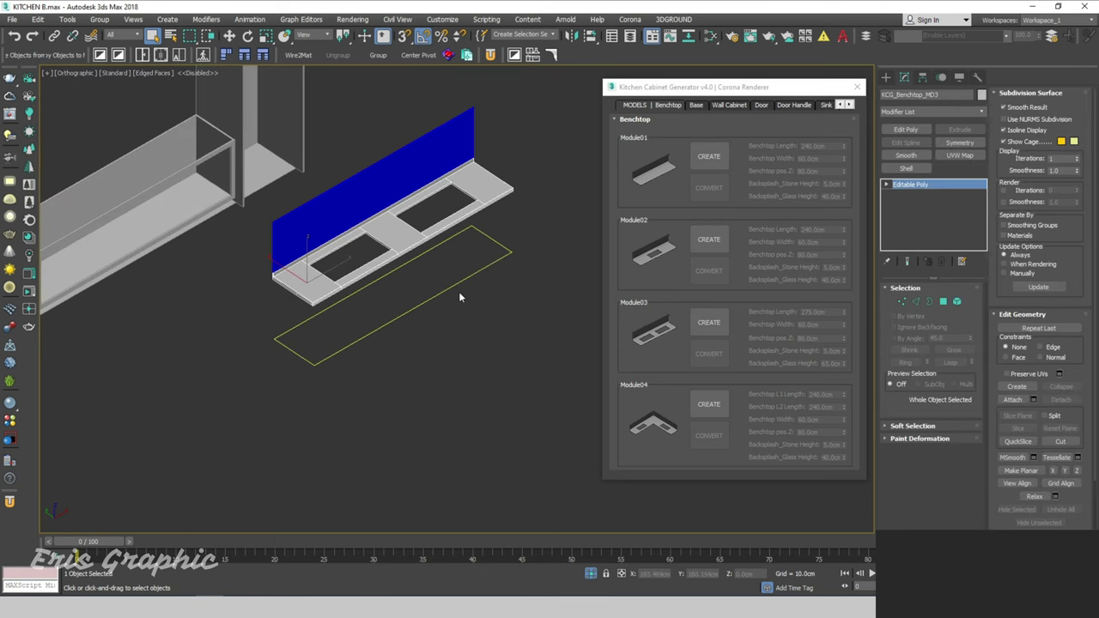
{"action": "left_click", "coordinate": [468, 281]}
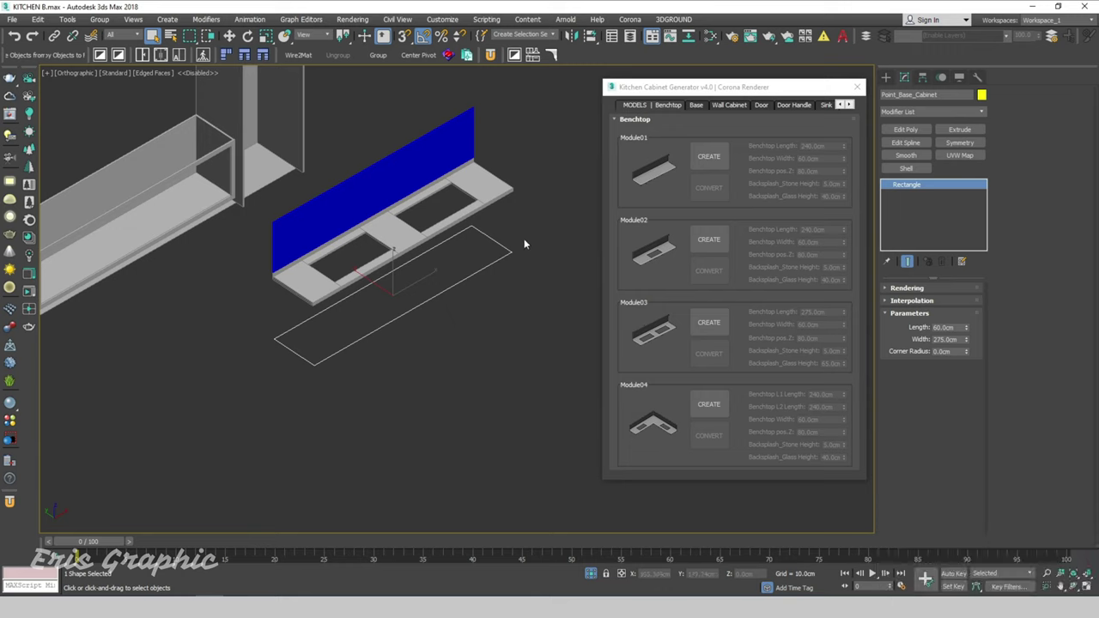
{"action": "scroll", "coordinate": [388, 275], "scroll_direction": "up", "scroll_amount": 2}
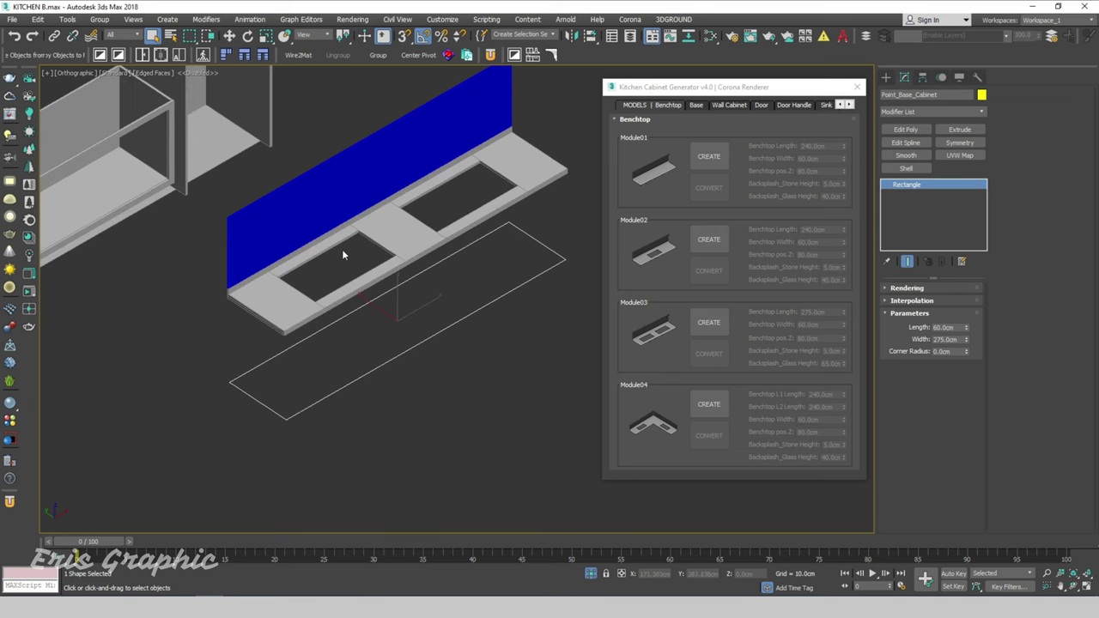
{"action": "left_click", "coordinate": [405, 234]}
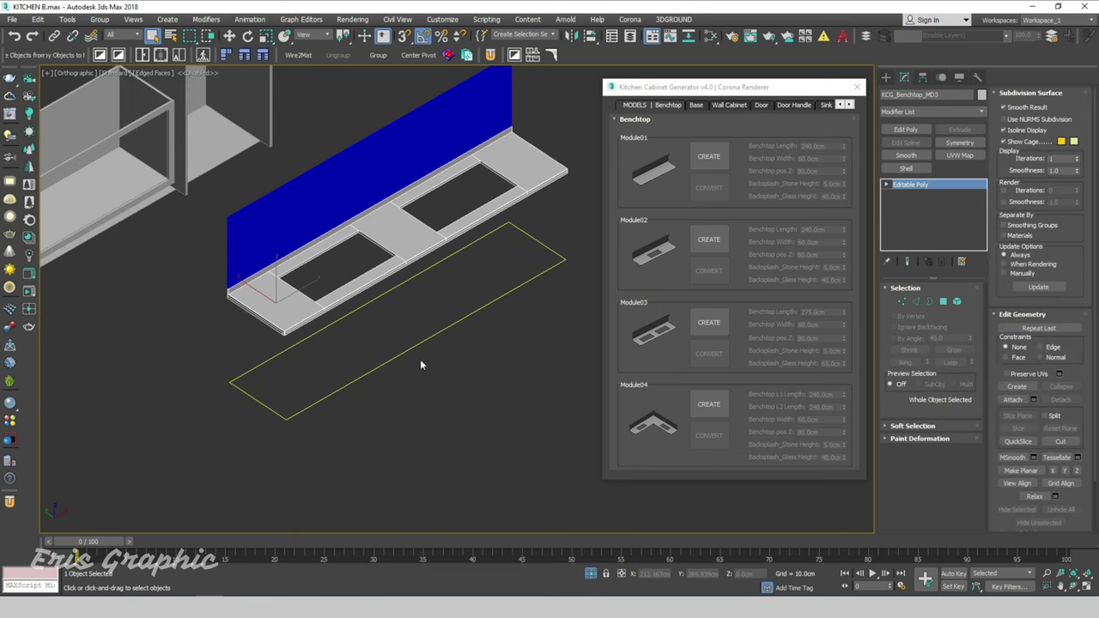
{"action": "left_click", "coordinate": [857, 87]}
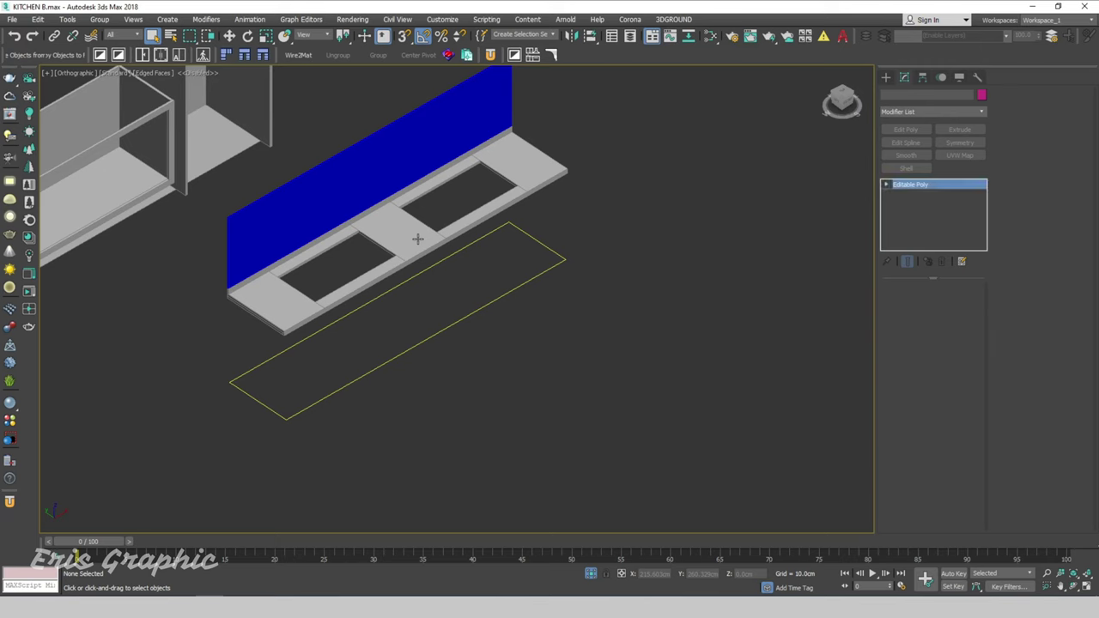
Step: Delete the front and back strips and middle panel to join the two sink openings
{"action": "mouse_move", "coordinate": [417, 238]}
{"action": "middle_mouse_down", "text": "alt"}
{"action": "mouse_move", "coordinate": [426, 254]}
{"action": "mouse_move", "coordinate": [431, 238]}
{"action": "middle_mouse_up", "text": "alt"}
{"action": "left_click", "coordinate": [956, 301]}
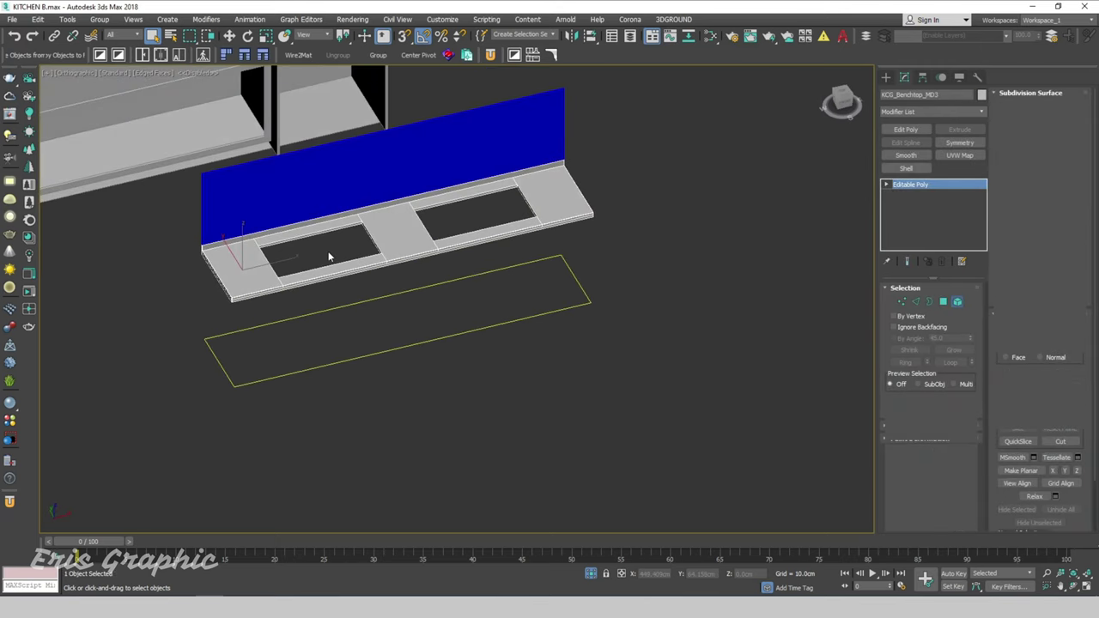
{"action": "scroll", "coordinate": [331, 253], "scroll_direction": "up", "scroll_amount": 5}
{"action": "scroll", "coordinate": [265, 272], "scroll_direction": "down", "scroll_amount": 2}
{"action": "left_click", "coordinate": [378, 277]}
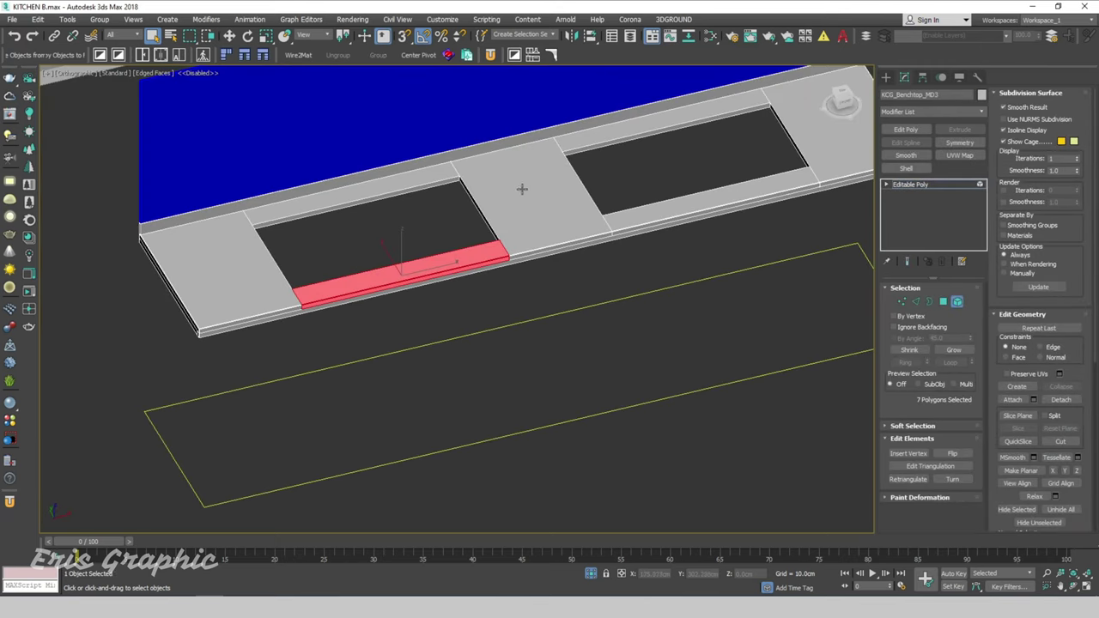
{"action": "middle_click_drag", "start_coordinate": [520, 197], "coordinate": [421, 262], "text": "alt"}
{"action": "left_click", "coordinate": [401, 236], "text": "ctrl"}
{"action": "key", "text": "Delete"}
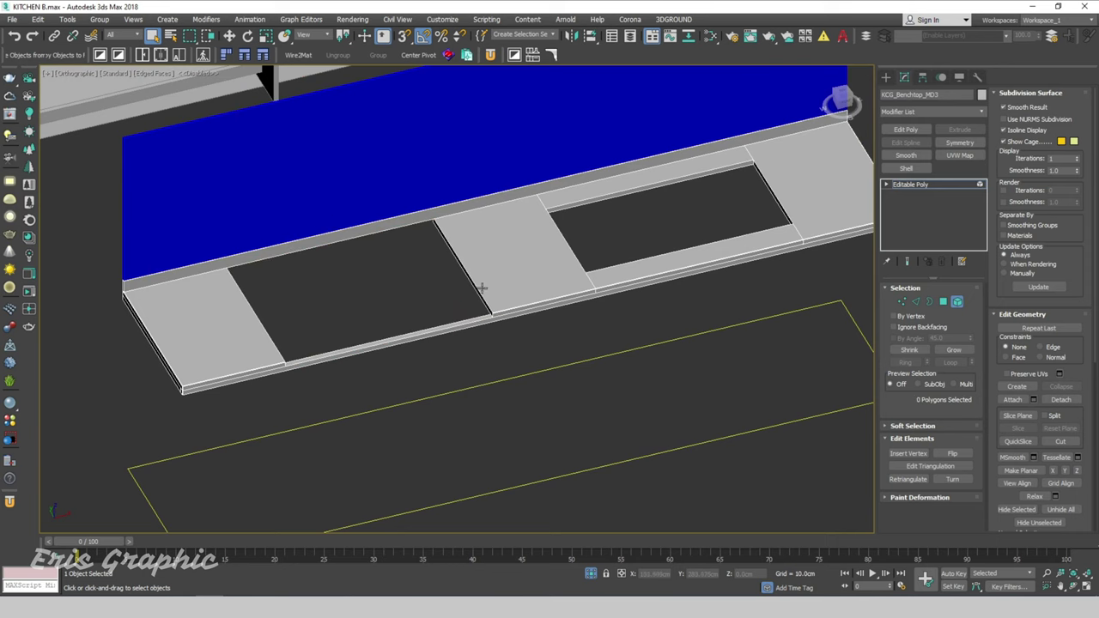
{"action": "left_click", "coordinate": [478, 289]}
{"action": "key", "text": "Delete"}
Step: Move the opening's left-side edges right to narrow the sink cutout
{"action": "middle_click_drag", "start_coordinate": [732, 368], "coordinate": [682, 377], "text": "alt"}
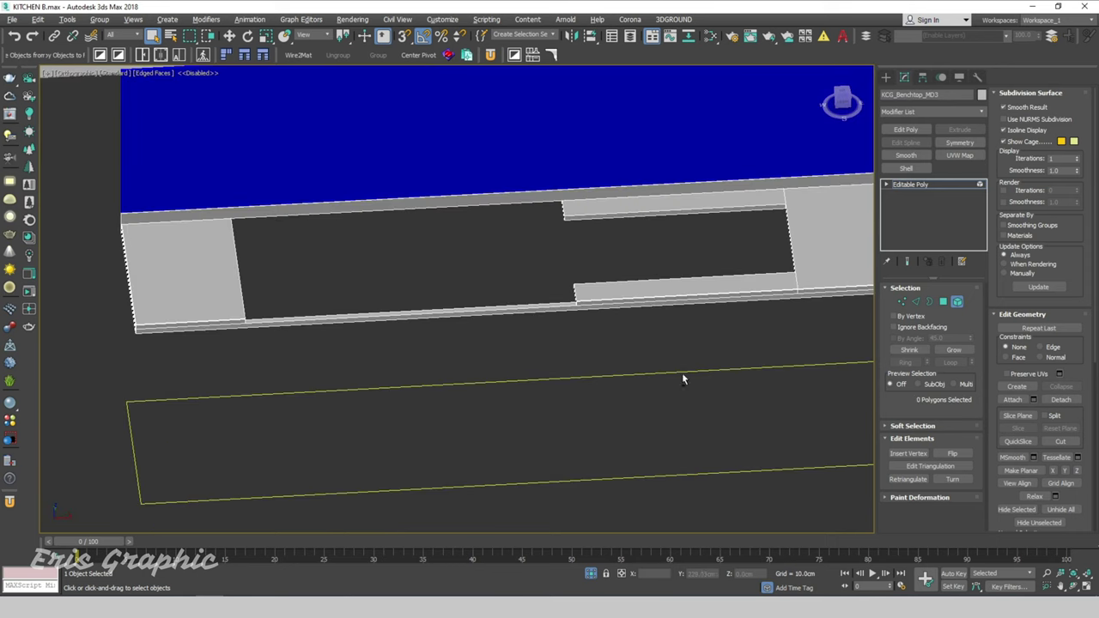
{"action": "left_click", "coordinate": [916, 301]}
{"action": "double_click", "coordinate": [461, 307]}
{"action": "middle_click_drag", "start_coordinate": [461, 307], "coordinate": [397, 377], "text": "alt"}
{"action": "mouse_move", "coordinate": [234, 285]}
{"action": "left_mouse_down"}
{"action": "mouse_move", "coordinate": [321, 308]}
{"action": "mouse_move", "coordinate": [444, 289]}
{"action": "mouse_move", "coordinate": [698, 215]}
{"action": "left_mouse_up"}
{"action": "scroll", "coordinate": [321, 309], "scroll_direction": "up", "scroll_amount": 4}
{"action": "key", "text": "w"}
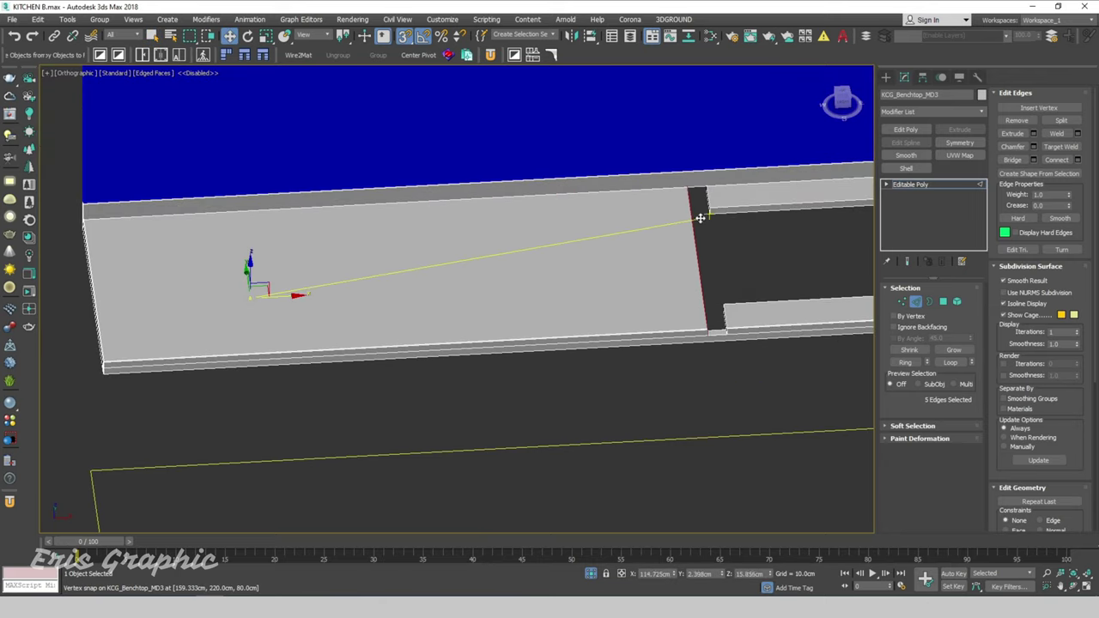
{"action": "scroll", "coordinate": [542, 299], "scroll_direction": "down", "scroll_amount": 5}
{"action": "middle_click_drag", "start_coordinate": [542, 300], "coordinate": [610, 297], "text": "alt"}
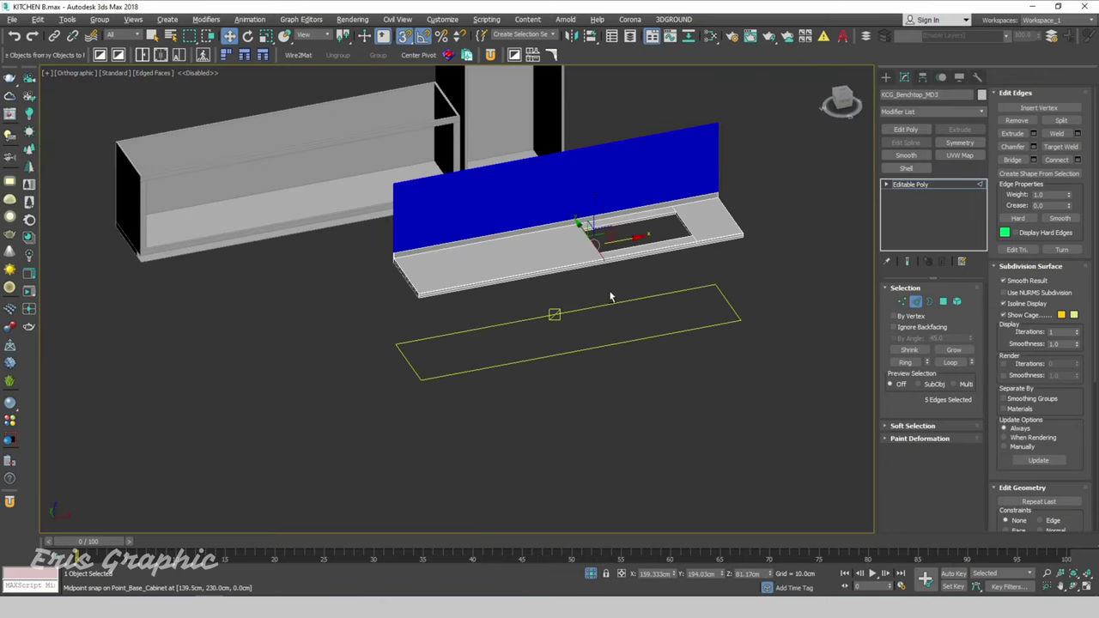
Step: Leave edge editing and reselect the benchtop as a whole object
{"action": "left_click", "coordinate": [915, 301]}
{"action": "left_click", "coordinate": [788, 272]}
{"action": "key", "text": "q"}
{"action": "left_click", "coordinate": [703, 184]}
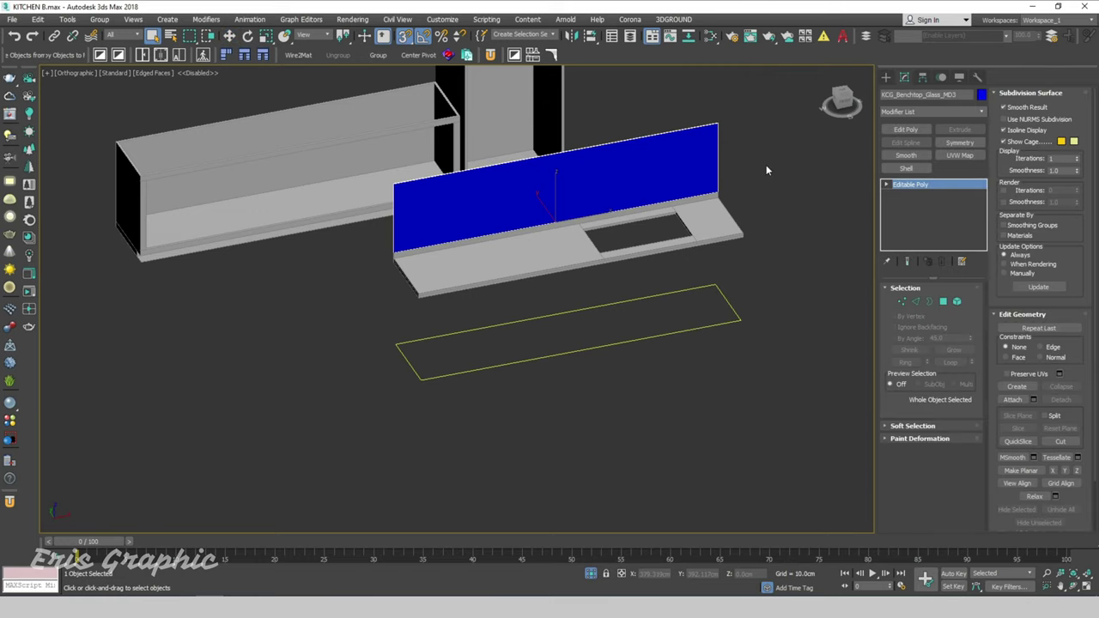
{"action": "left_click", "coordinate": [768, 169]}
{"action": "left_click", "coordinate": [702, 214]}
Step: Add the blue back panel to the benchtop selection and move both beside the base cabinet in Top view
{"action": "middle_click_drag", "start_coordinate": [650, 245], "coordinate": [662, 248], "text": "alt"}
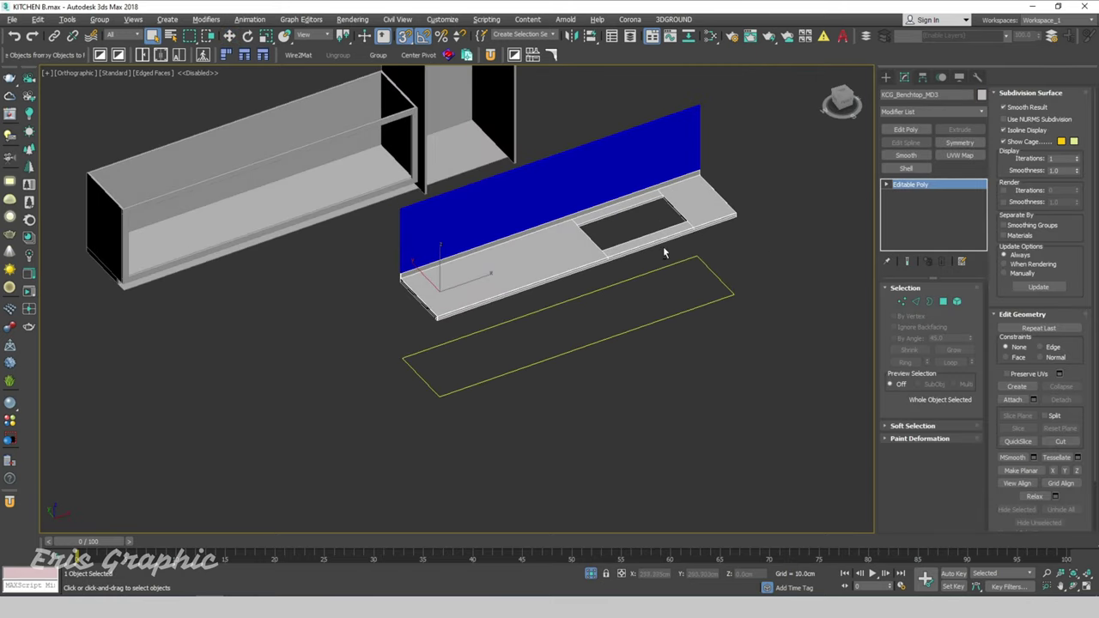
{"action": "left_click", "coordinate": [642, 163], "text": "ctrl"}
{"action": "middle_click_drag", "start_coordinate": [560, 316], "coordinate": [566, 325], "text": "alt"}
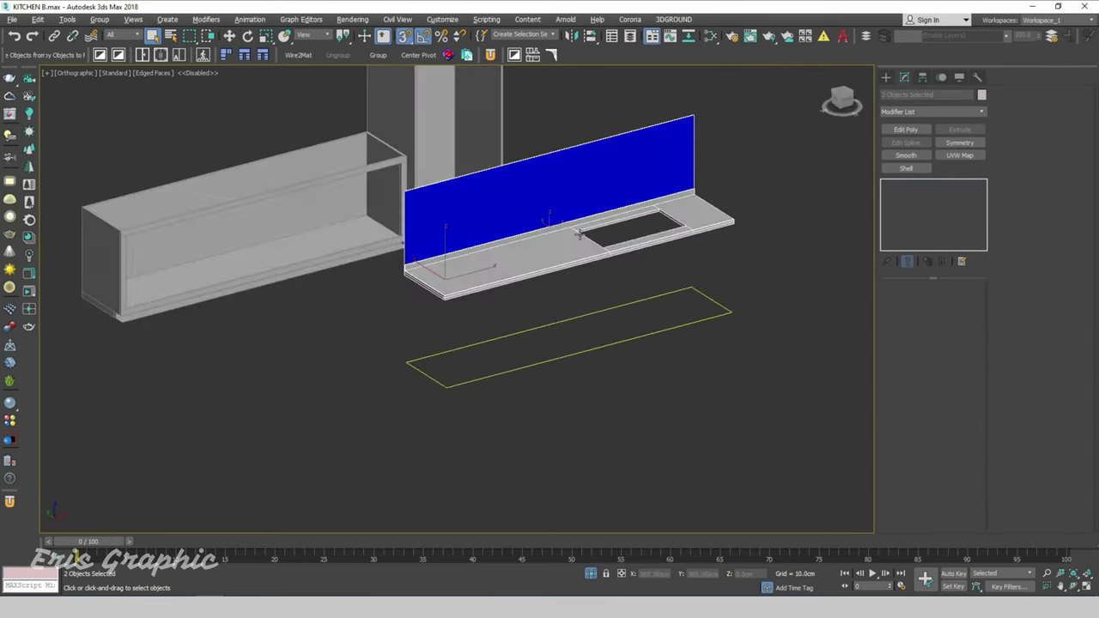
{"action": "middle_click_drag", "start_coordinate": [578, 264], "coordinate": [575, 289]}
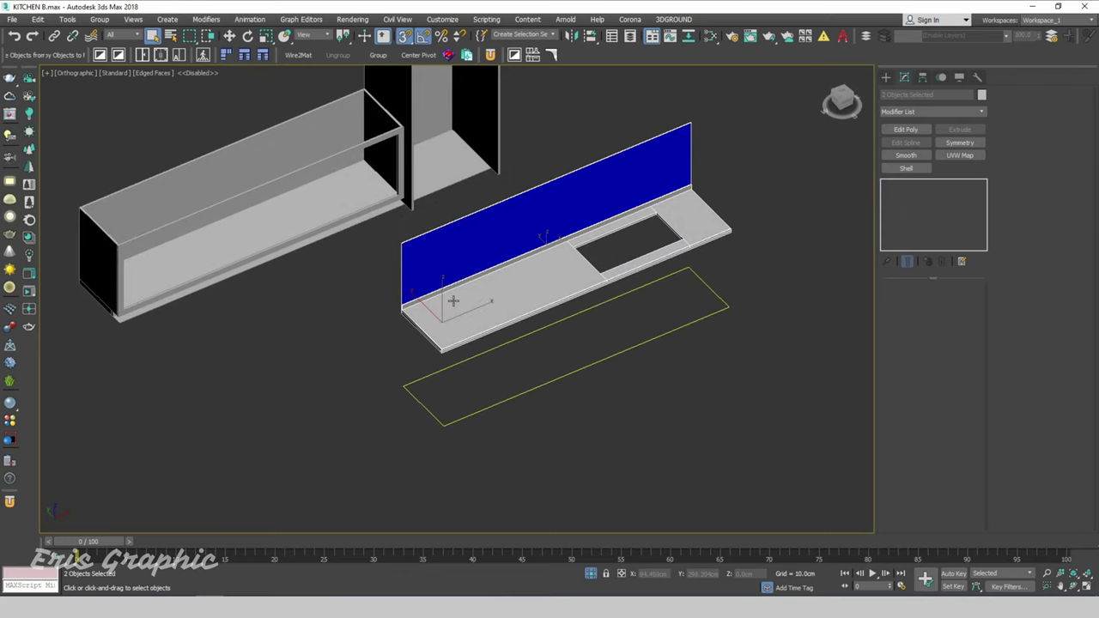
{"action": "key", "text": "t"}
{"action": "scroll", "coordinate": [481, 305], "scroll_direction": "down", "scroll_amount": 4}
{"action": "key", "text": "w"}
{"action": "middle_click_drag", "start_coordinate": [494, 288], "coordinate": [579, 395]}
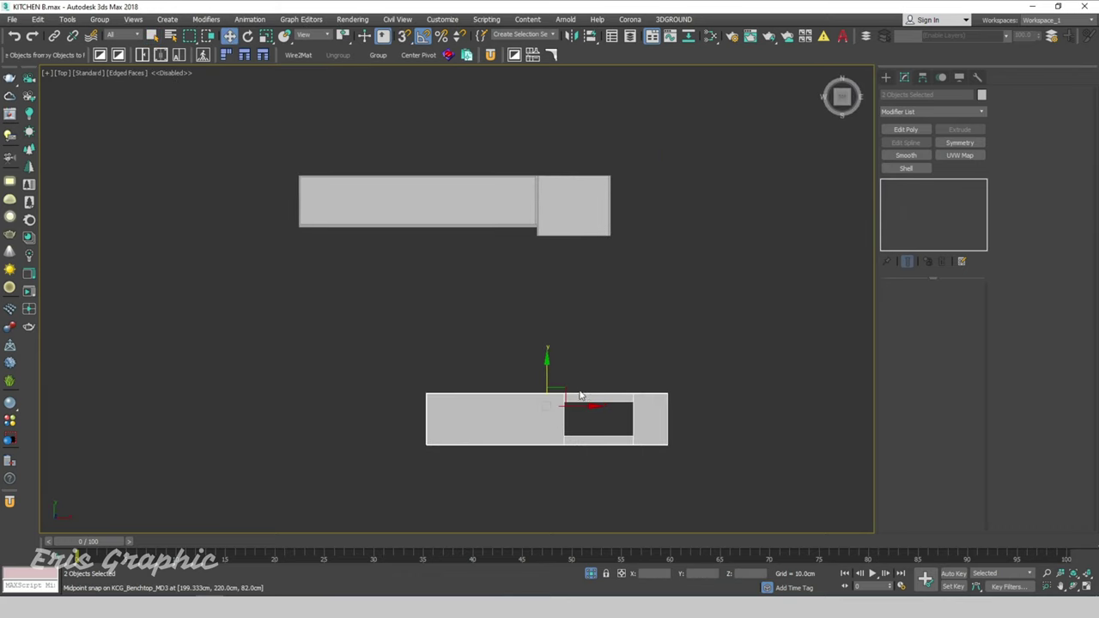
{"action": "left_click_drag", "start_coordinate": [559, 387], "coordinate": [419, 253]}
Step: In wireframe, snap the benchtop and panel onto the base cabinet's left edge, then return to shaded display
{"action": "scroll", "coordinate": [388, 273], "scroll_direction": "up", "scroll_amount": 3}
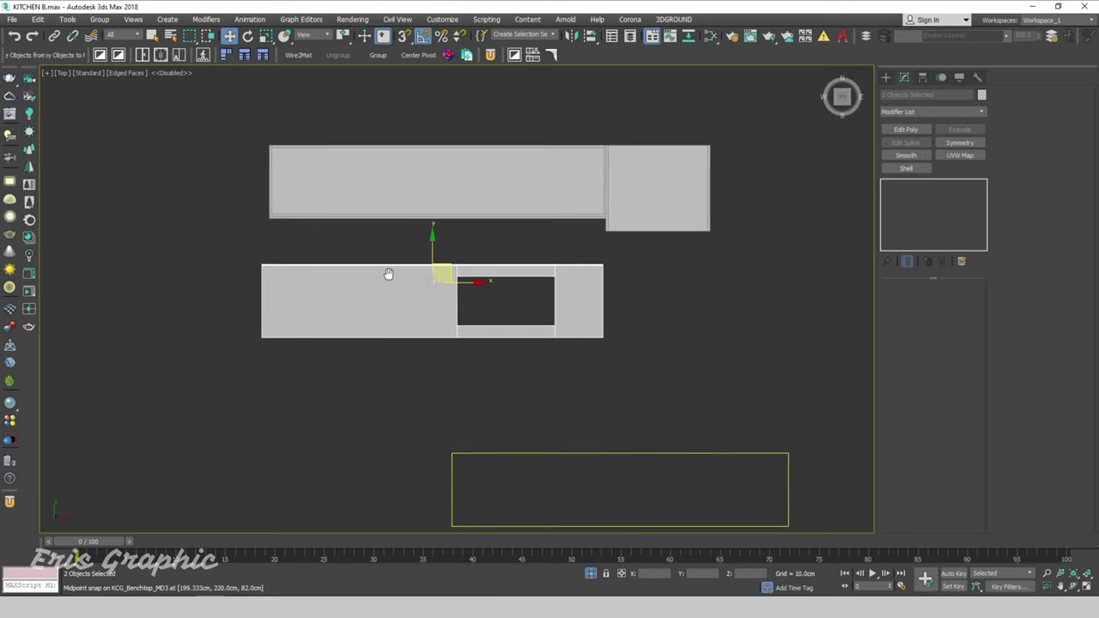
{"action": "key", "text": "F3"}
{"action": "middle_click_drag", "start_coordinate": [388, 273], "coordinate": [388, 325]}
{"action": "mouse_move", "coordinate": [430, 334]}
{"action": "left_mouse_down"}
{"action": "mouse_move", "coordinate": [431, 197]}
{"action": "mouse_move", "coordinate": [262, 272]}
{"action": "left_mouse_up"}
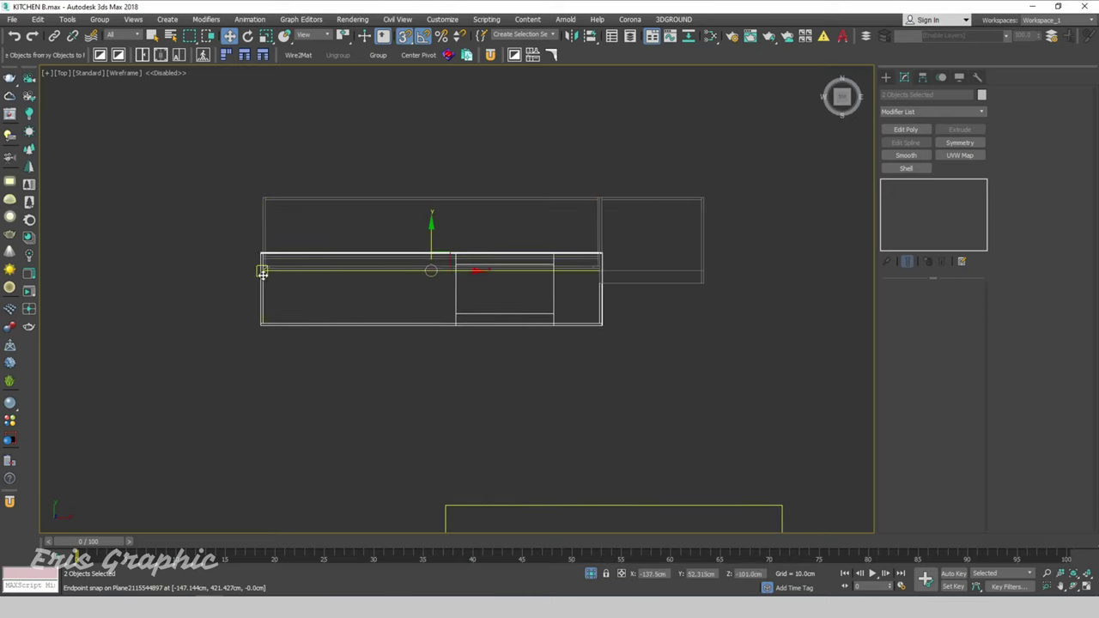
{"action": "scroll", "coordinate": [262, 272], "scroll_direction": "up", "scroll_amount": 3}
{"action": "scroll", "coordinate": [255, 196], "scroll_direction": "up", "scroll_amount": 2}
{"action": "scroll", "coordinate": [299, 248], "scroll_direction": "down", "scroll_amount": 4}
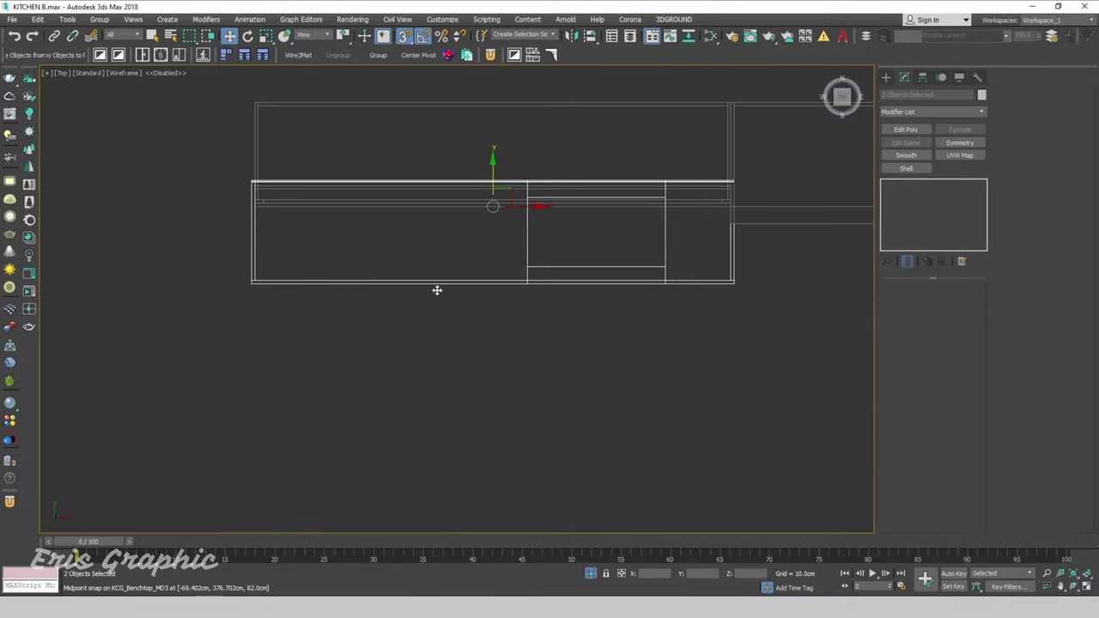
{"action": "mouse_move", "coordinate": [517, 329]}
{"action": "middle_mouse_down", "text": "alt"}
{"action": "mouse_move", "coordinate": [553, 252]}
{"action": "mouse_move", "coordinate": [442, 307]}
{"action": "mouse_move", "coordinate": [252, 139]}
{"action": "middle_mouse_up", "text": "alt"}
{"action": "key", "text": "F3"}
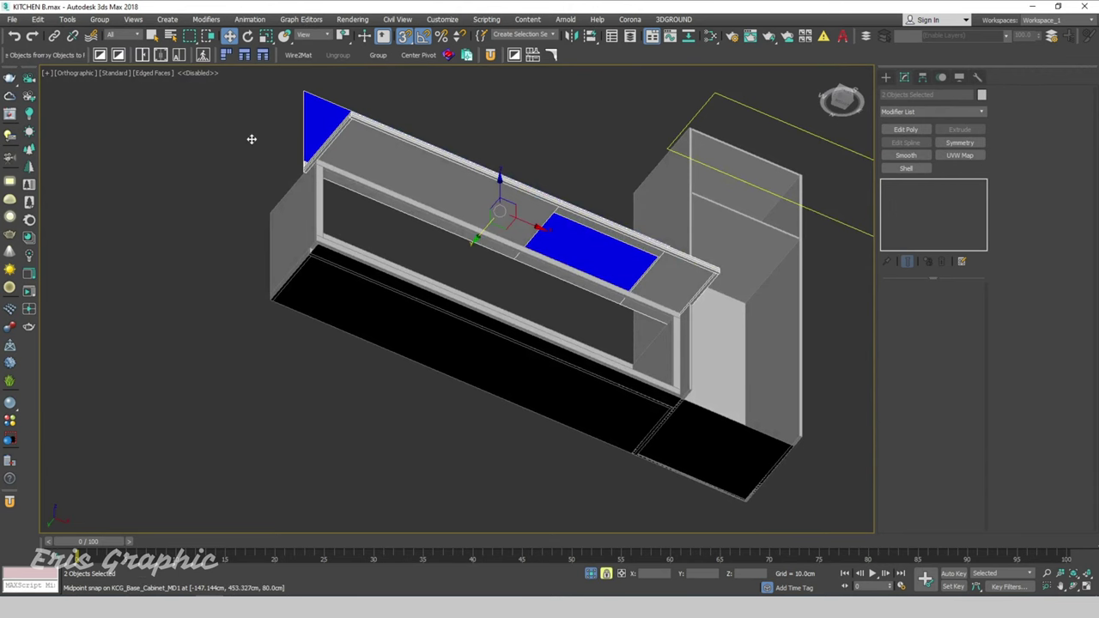
Step: Select only the benchtop and pick it at element sub-object level
{"action": "key", "text": "q"}
{"action": "left_click", "coordinate": [251, 138]}
{"action": "scroll", "coordinate": [251, 139], "scroll_direction": "up", "scroll_amount": 4}
{"action": "scroll", "coordinate": [385, 104], "scroll_direction": "up", "scroll_amount": 2}
{"action": "scroll", "coordinate": [363, 169], "scroll_direction": "up", "scroll_amount": 2}
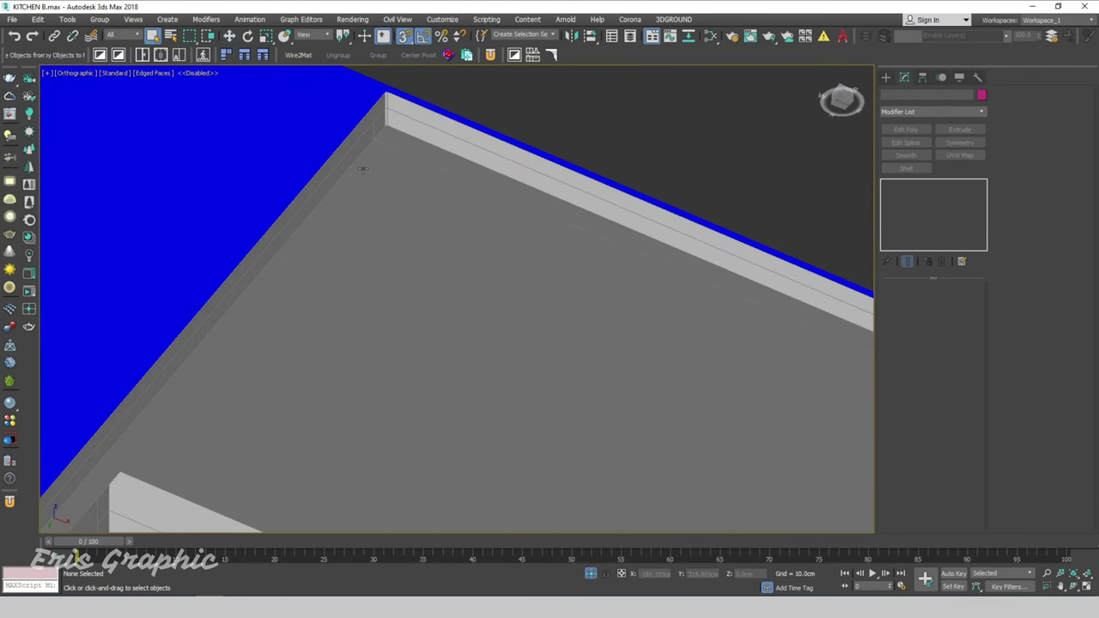
{"action": "left_click", "coordinate": [363, 169]}
{"action": "left_click", "coordinate": [956, 301]}
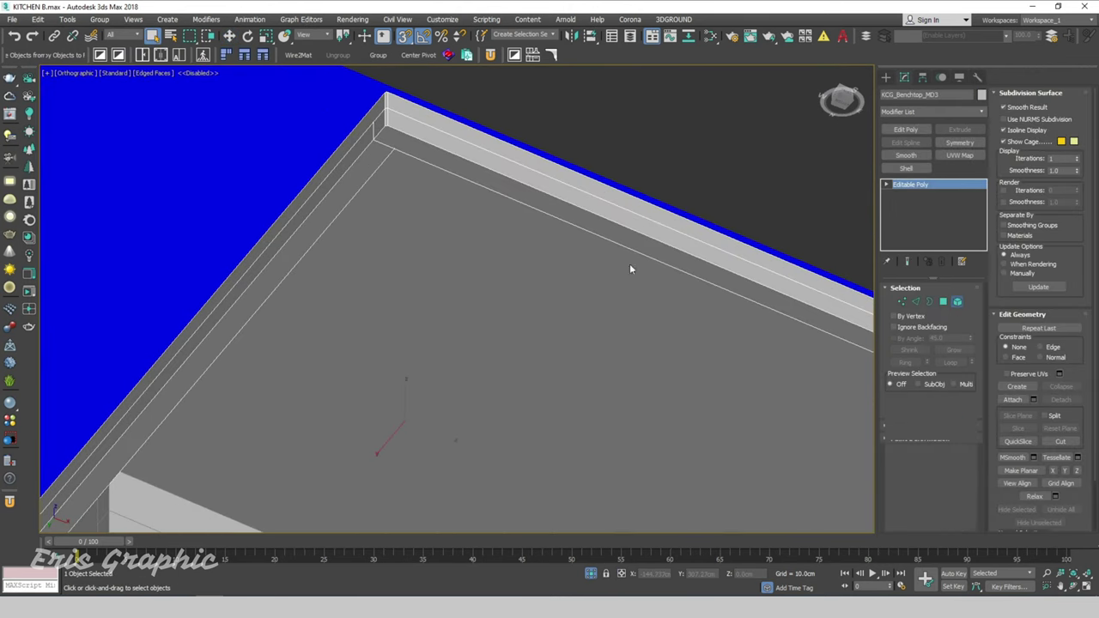
{"action": "left_click", "coordinate": [629, 263]}
Step: Window-select the edges at the benchtop's end in Edge mode
{"action": "middle_click_drag", "start_coordinate": [629, 263], "coordinate": [271, 157], "text": "alt"}
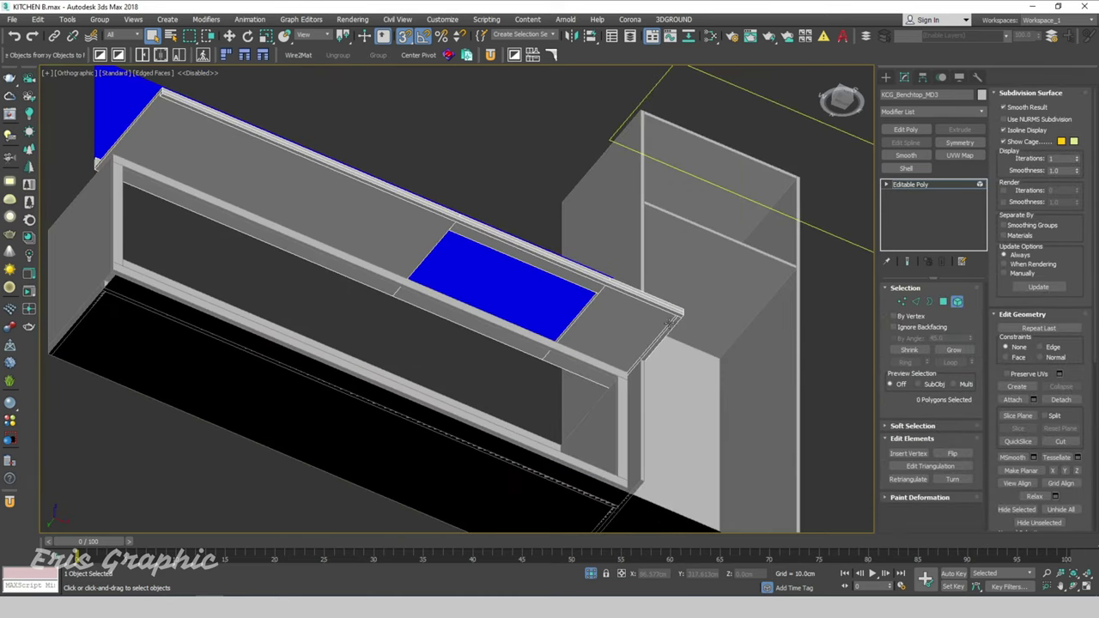
{"action": "scroll", "coordinate": [515, 287], "scroll_direction": "up", "scroll_amount": 4}
{"action": "scroll", "coordinate": [475, 284], "scroll_direction": "down", "scroll_amount": 3}
{"action": "scroll", "coordinate": [476, 284], "scroll_direction": "down", "scroll_amount": 3}
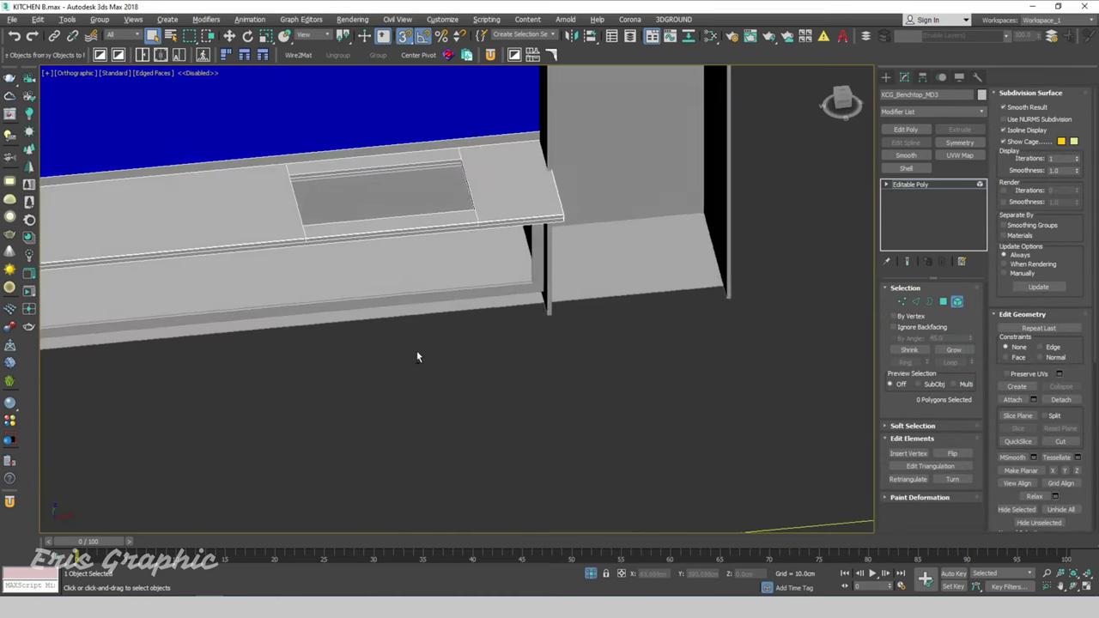
{"action": "scroll", "coordinate": [416, 350], "scroll_direction": "down", "scroll_amount": 5}
{"action": "middle_click_drag", "start_coordinate": [196, 162], "coordinate": [252, 179]}
{"action": "scroll", "coordinate": [385, 393], "scroll_direction": "up", "scroll_amount": 3}
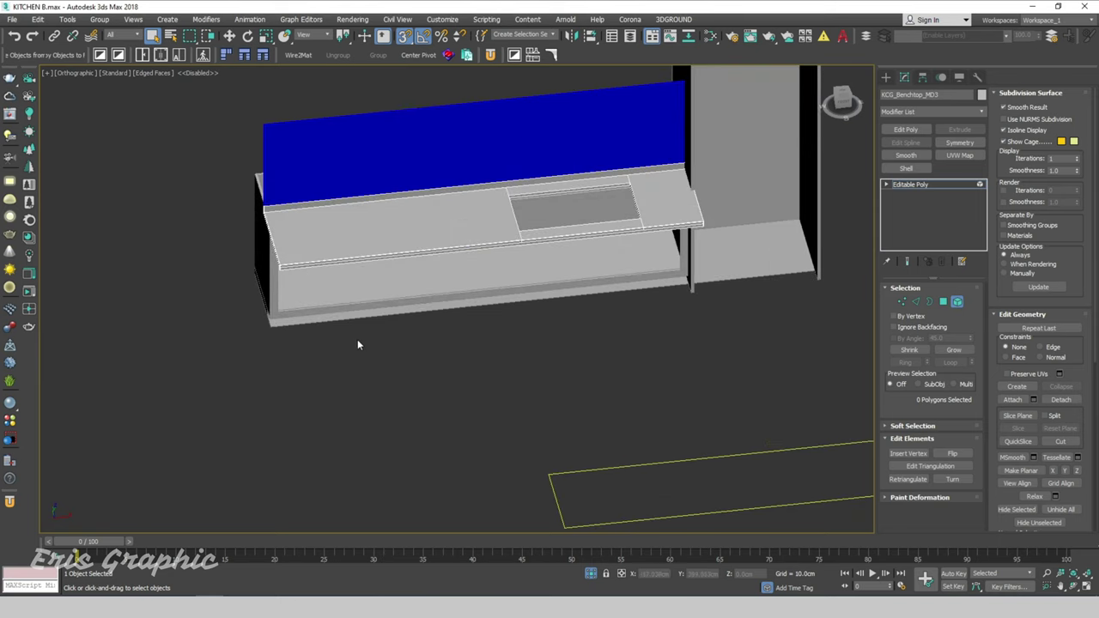
{"action": "left_click", "coordinate": [915, 301]}
{"action": "left_click_drag", "start_coordinate": [217, 93], "coordinate": [379, 391]}
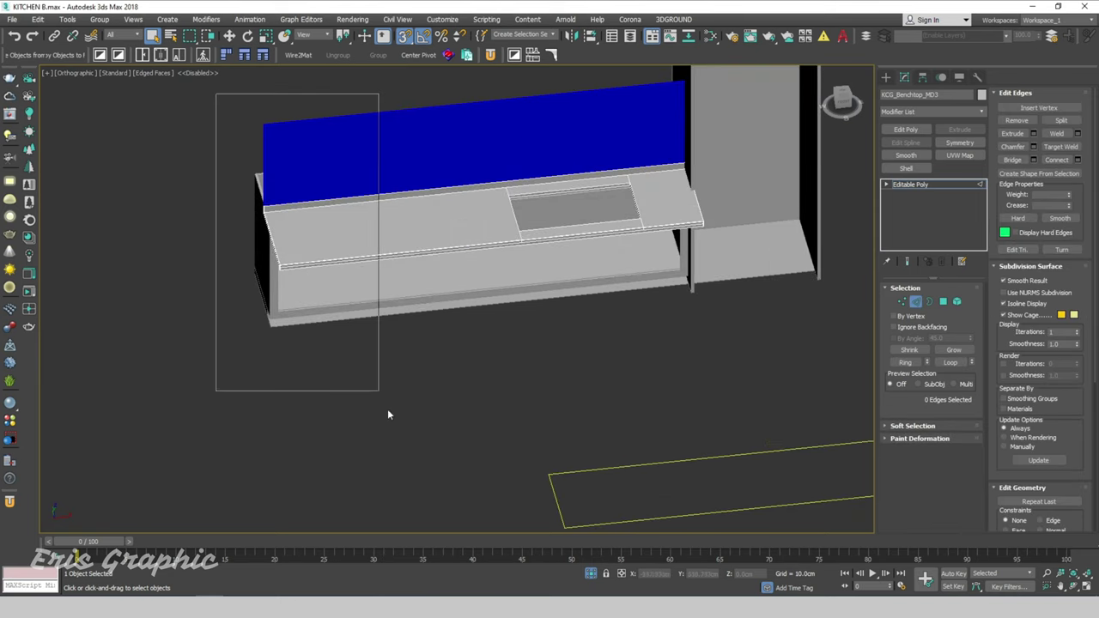
Step: With Offset type-in active, snap the benchtop's end edges against the tall cabinet's side
{"action": "key", "text": "w"}
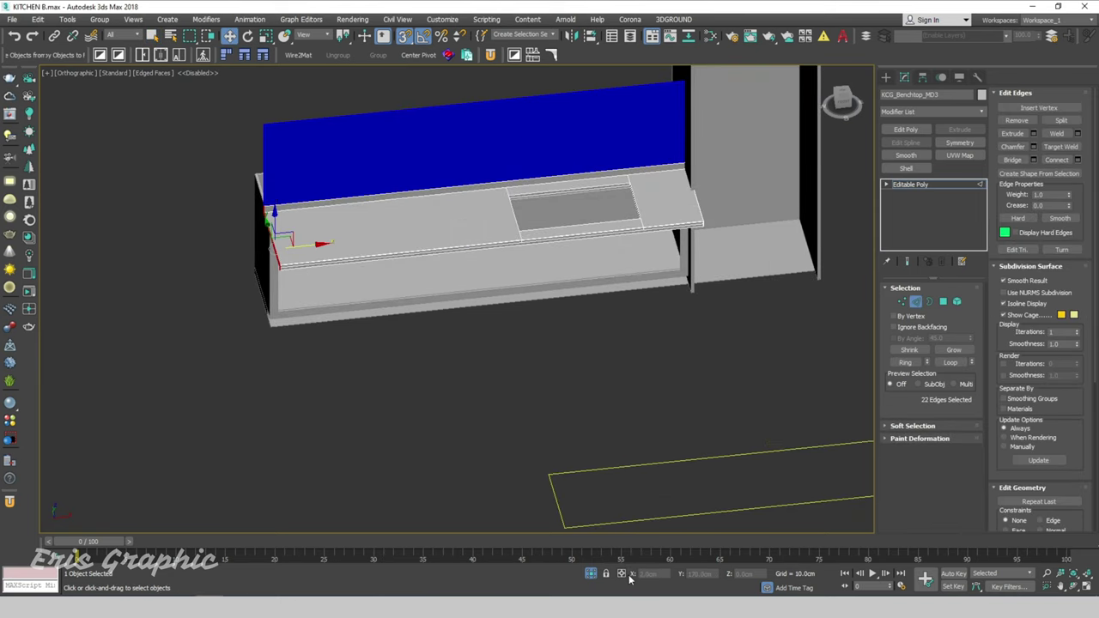
{"action": "left_click", "coordinate": [621, 574]}
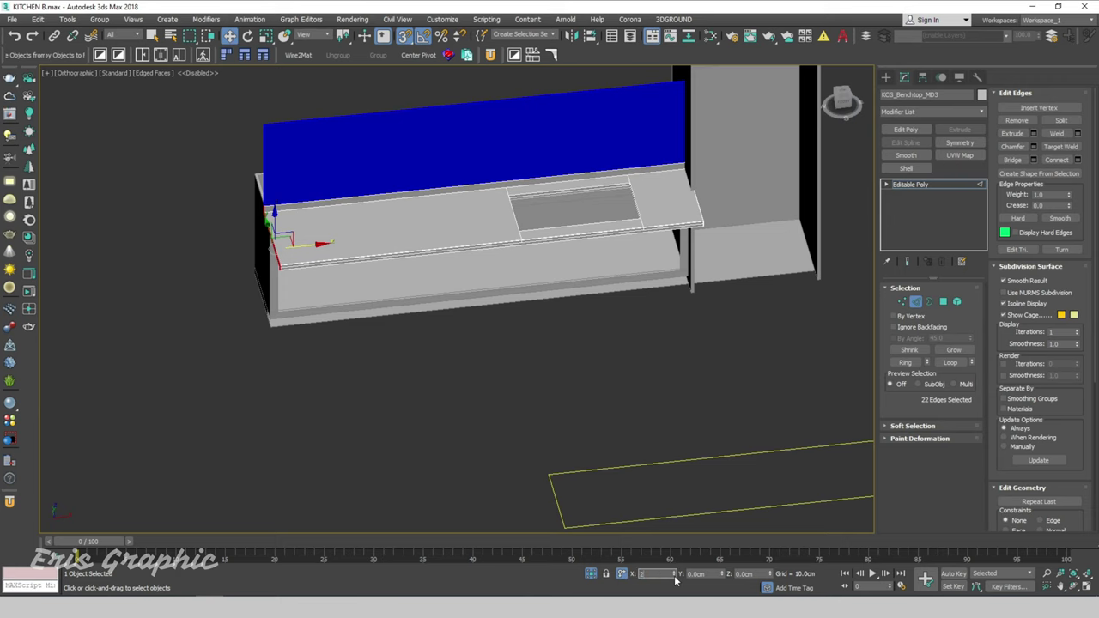
{"action": "middle_click_drag", "start_coordinate": [562, 358], "coordinate": [398, 418]}
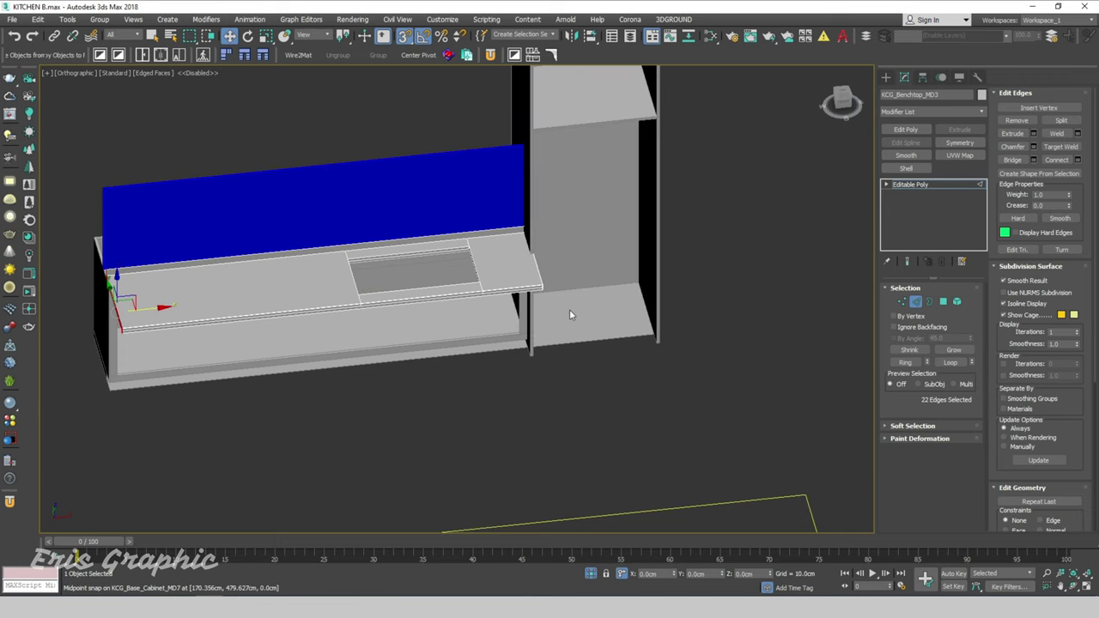
{"action": "middle_click_drag", "start_coordinate": [569, 315], "coordinate": [675, 588], "text": "alt"}
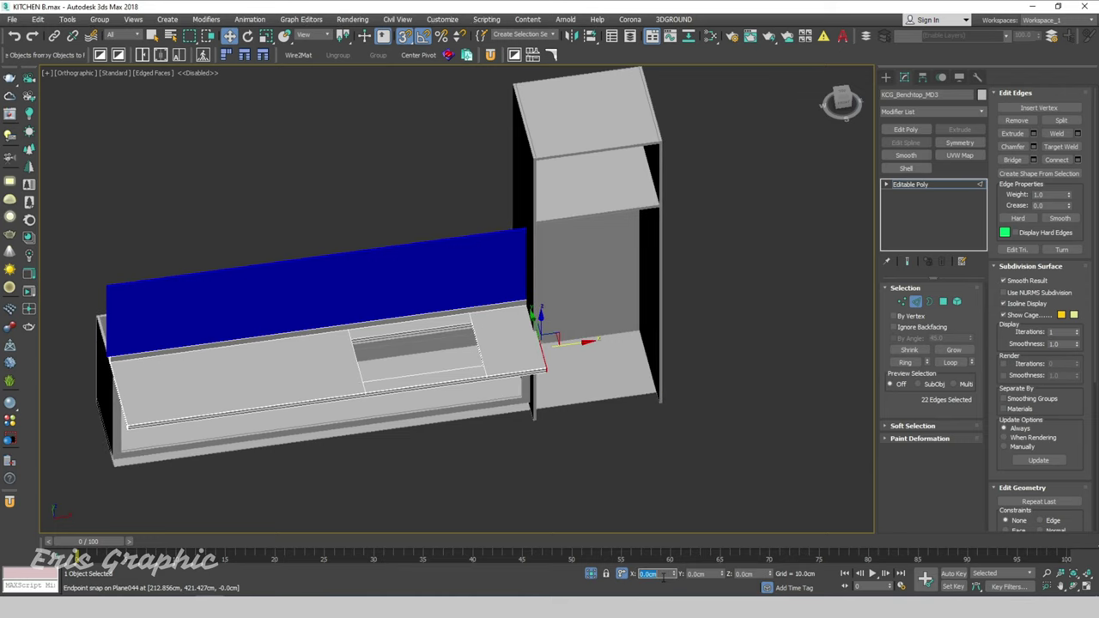
{"action": "left_click_drag", "start_coordinate": [539, 340], "coordinate": [536, 337]}
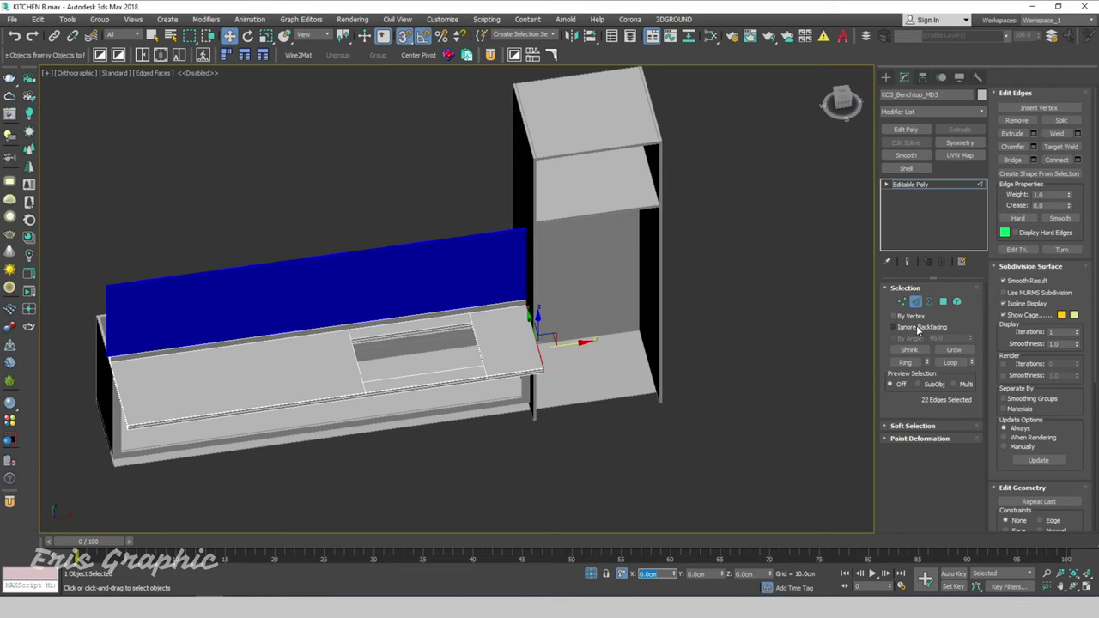
{"action": "left_click", "coordinate": [778, 380]}
{"action": "middle_click_drag", "start_coordinate": [777, 381], "coordinate": [618, 431], "text": "alt"}
Step: Select the blue back panel and window-select the edges at its left and right ends
{"action": "key", "text": "q"}
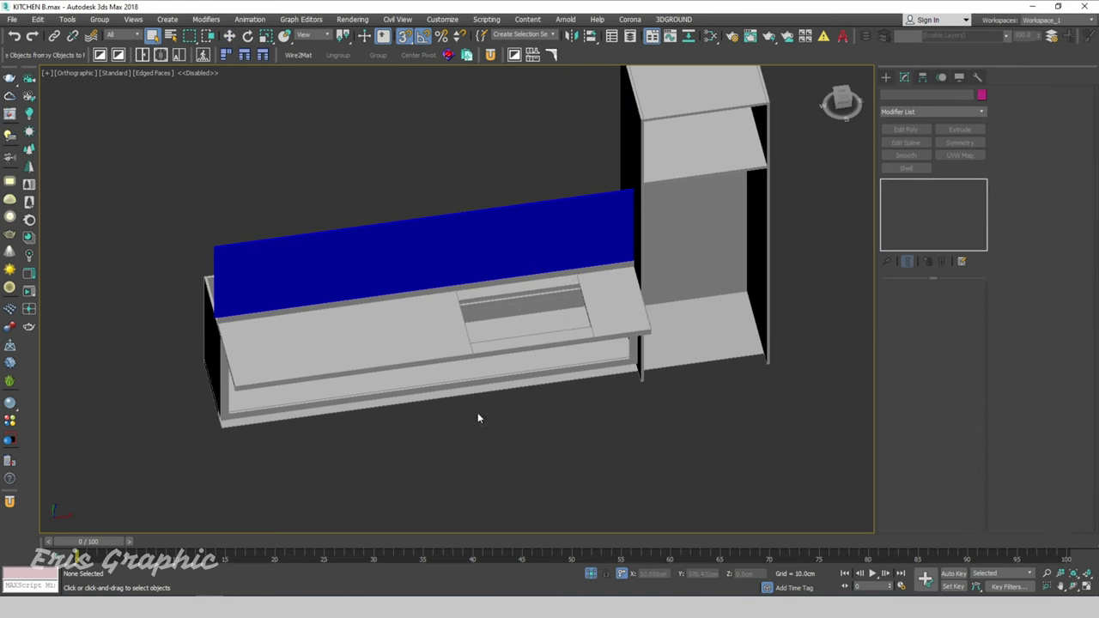
{"action": "left_click", "coordinate": [294, 290]}
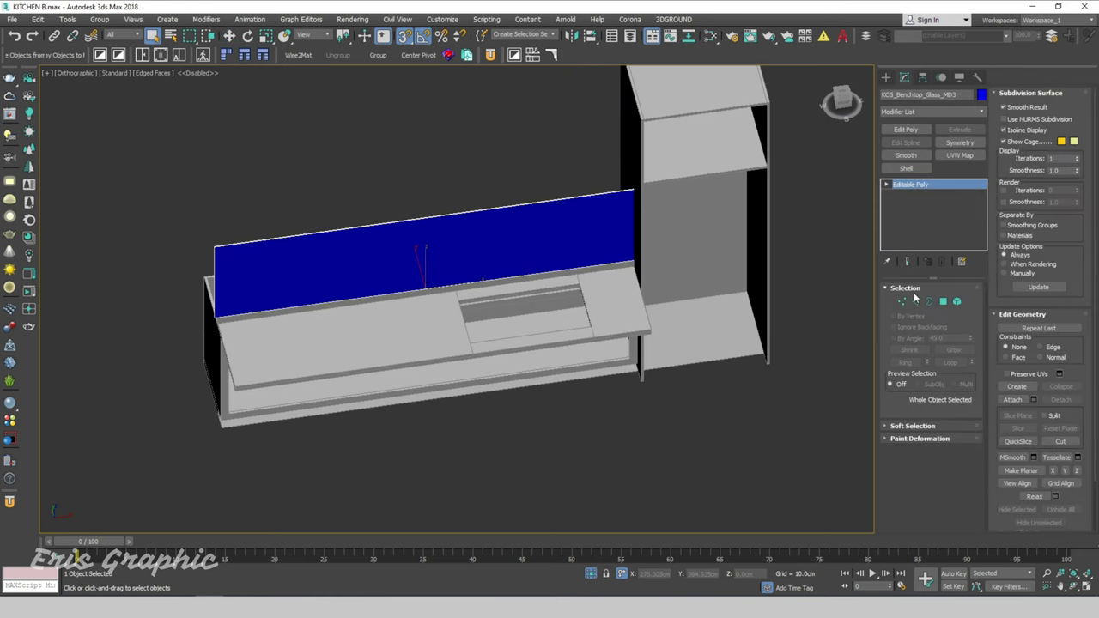
{"action": "left_click", "coordinate": [915, 301]}
{"action": "left_click_drag", "start_coordinate": [173, 196], "coordinate": [295, 420]}
{"action": "scroll", "coordinate": [219, 297], "scroll_direction": "up", "scroll_amount": 5}
{"action": "scroll", "coordinate": [210, 293], "scroll_direction": "up", "scroll_amount": 3}
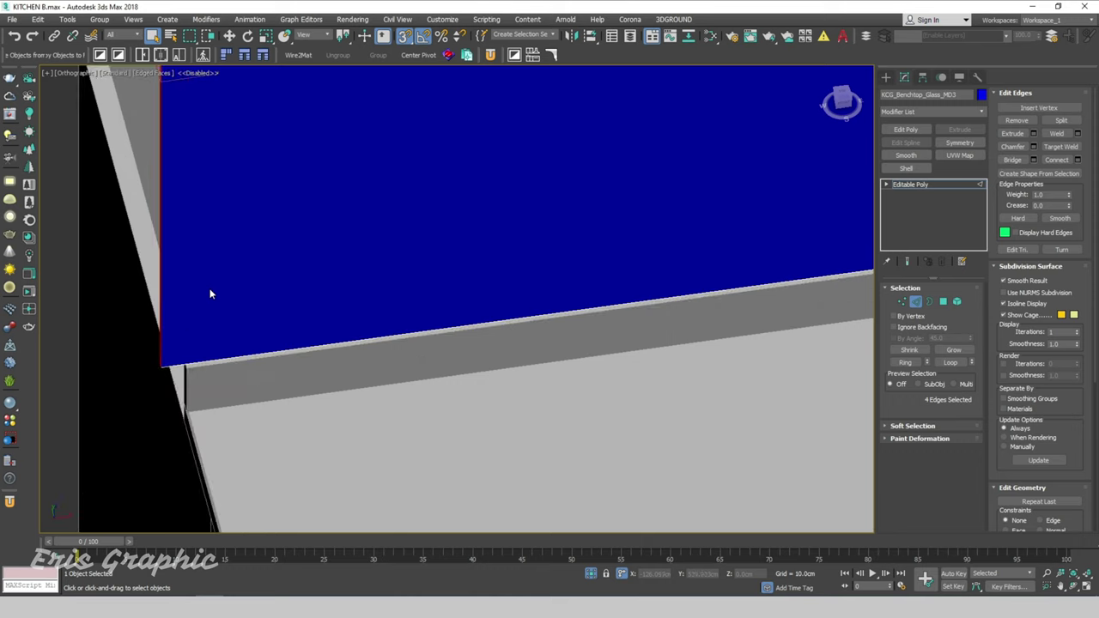
{"action": "scroll", "coordinate": [211, 293], "scroll_direction": "down", "scroll_amount": 5}
{"action": "key", "text": "w"}
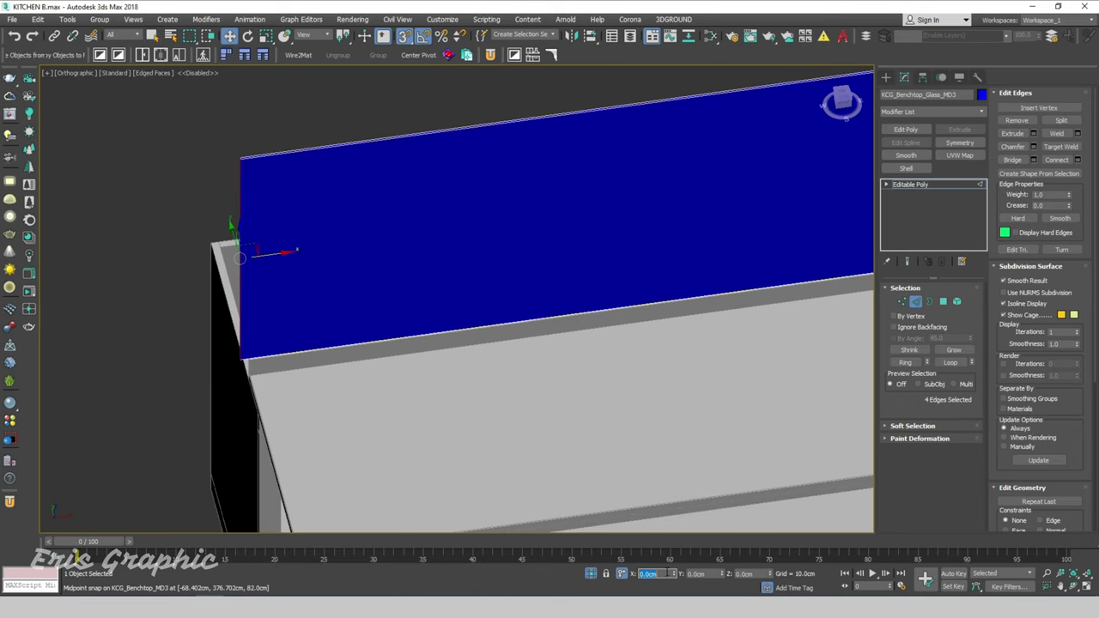
{"action": "scroll", "coordinate": [240, 256], "scroll_direction": "down", "scroll_amount": 4}
{"action": "scroll", "coordinate": [643, 232], "scroll_direction": "up", "scroll_amount": 3}
{"action": "left_click_drag", "start_coordinate": [658, 123], "coordinate": [796, 438]}
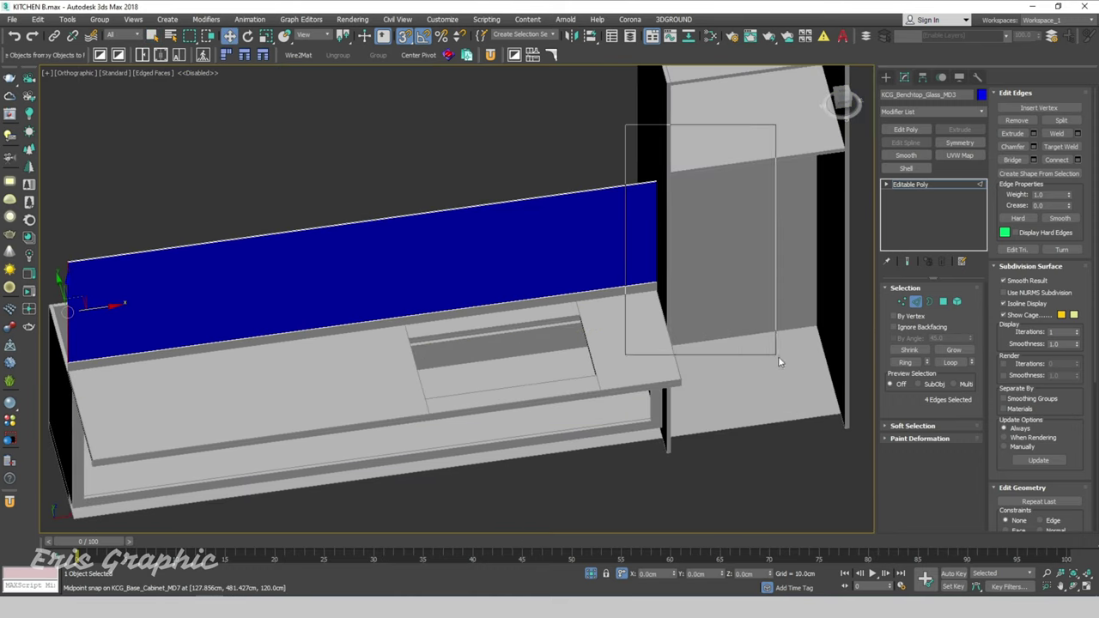
Step: Commit the X offset for the end edges and leave edge editing
{"action": "double_click", "coordinate": [653, 573]}
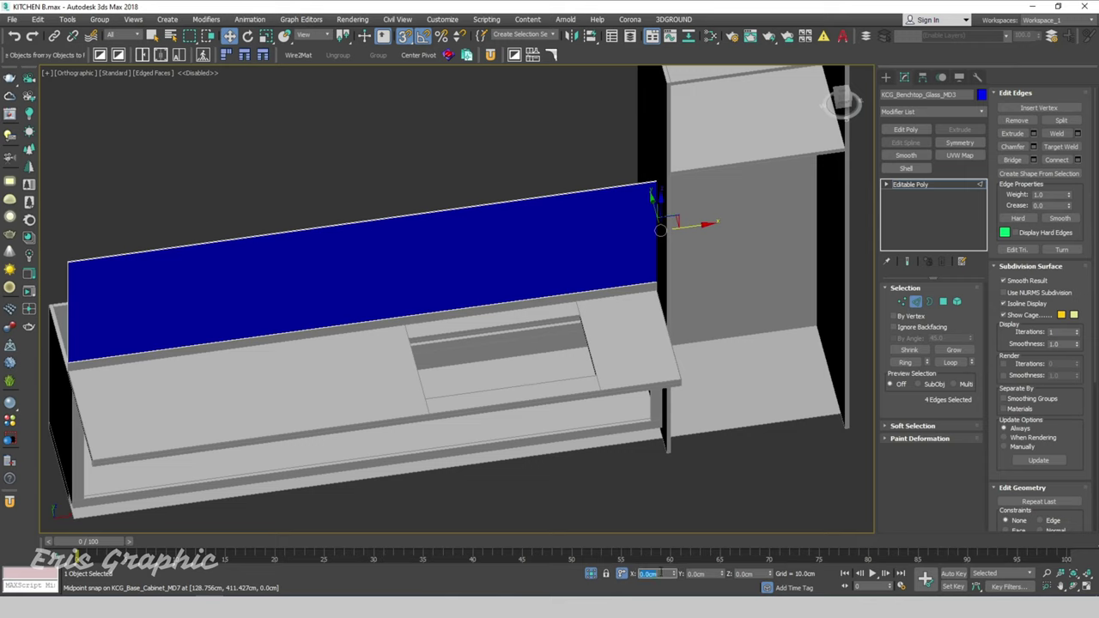
{"action": "type", "text": "-2"}
{"action": "key", "text": "Return"}
{"action": "left_click", "coordinate": [418, 138]}
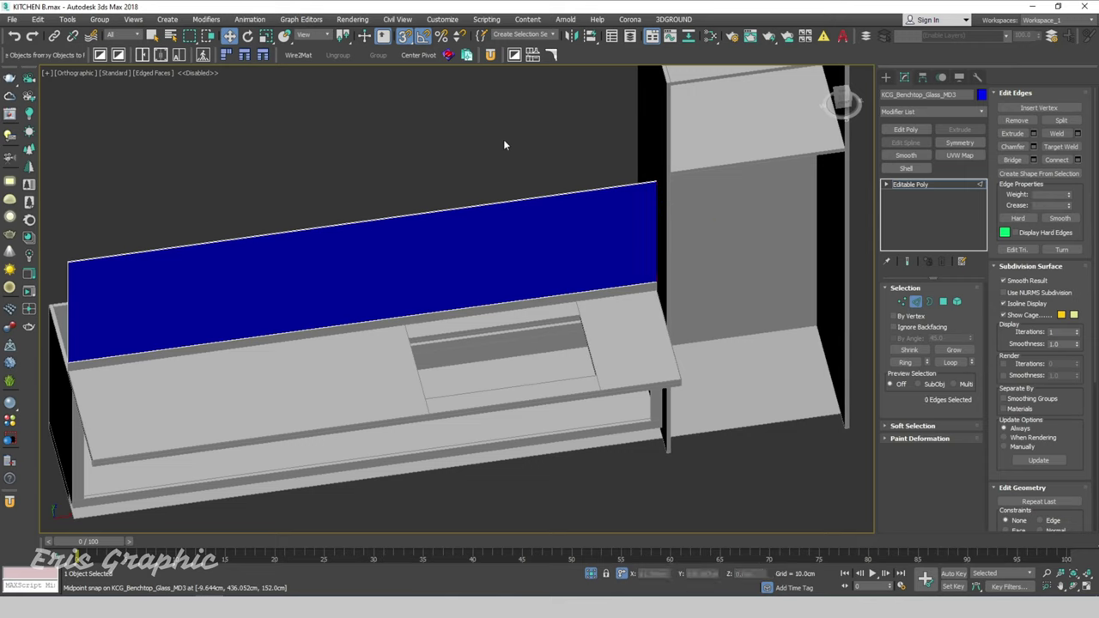
{"action": "key", "text": "q"}
{"action": "left_click", "coordinate": [351, 246]}
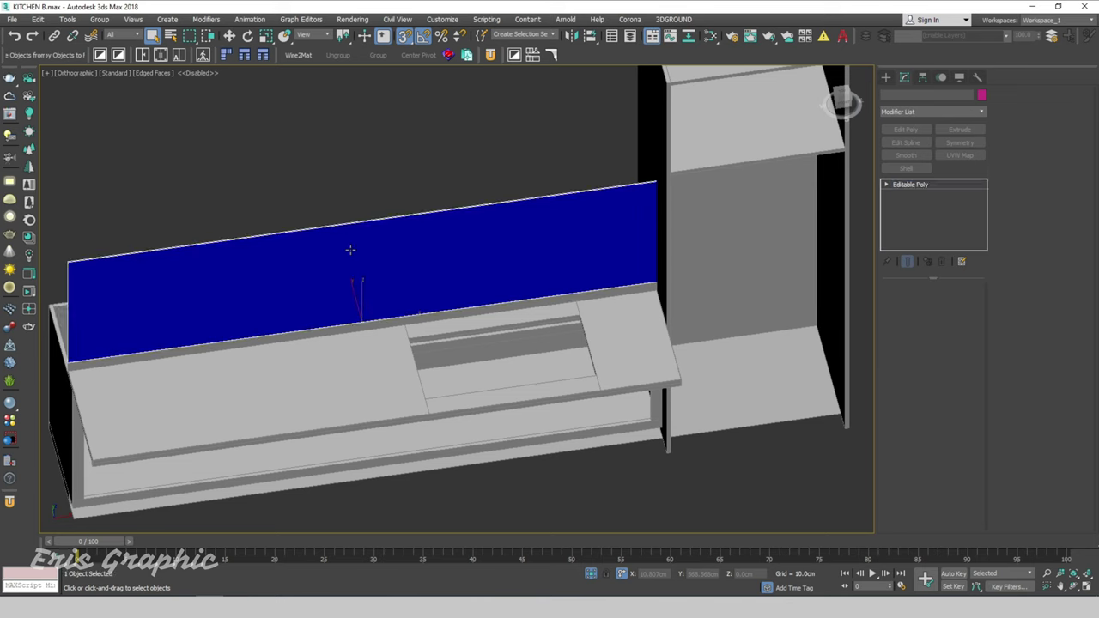
Step: Select the base cabinet with the benchtop and move them back along Y in wireframe Top view
{"action": "key", "text": "z"}
{"action": "left_click", "coordinate": [462, 316], "text": "ctrl"}
{"action": "middle_click_drag", "start_coordinate": [462, 316], "coordinate": [567, 319], "text": "alt"}
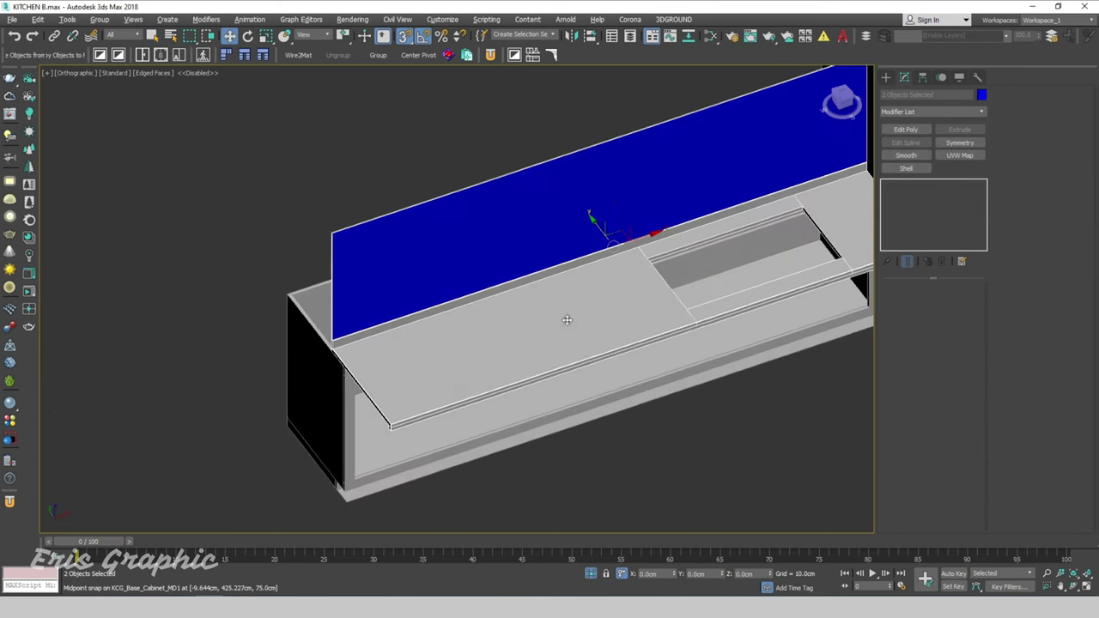
{"action": "key", "text": "w"}
{"action": "scroll", "coordinate": [523, 177], "scroll_direction": "up", "scroll_amount": 3}
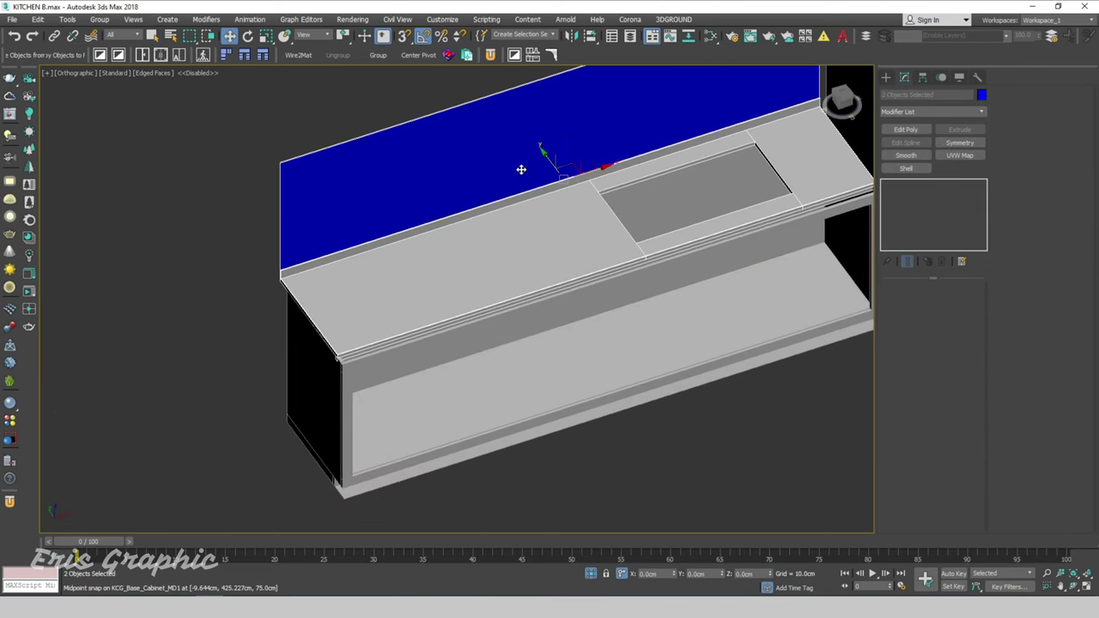
{"action": "key", "text": "t"}
{"action": "key", "text": "F3"}
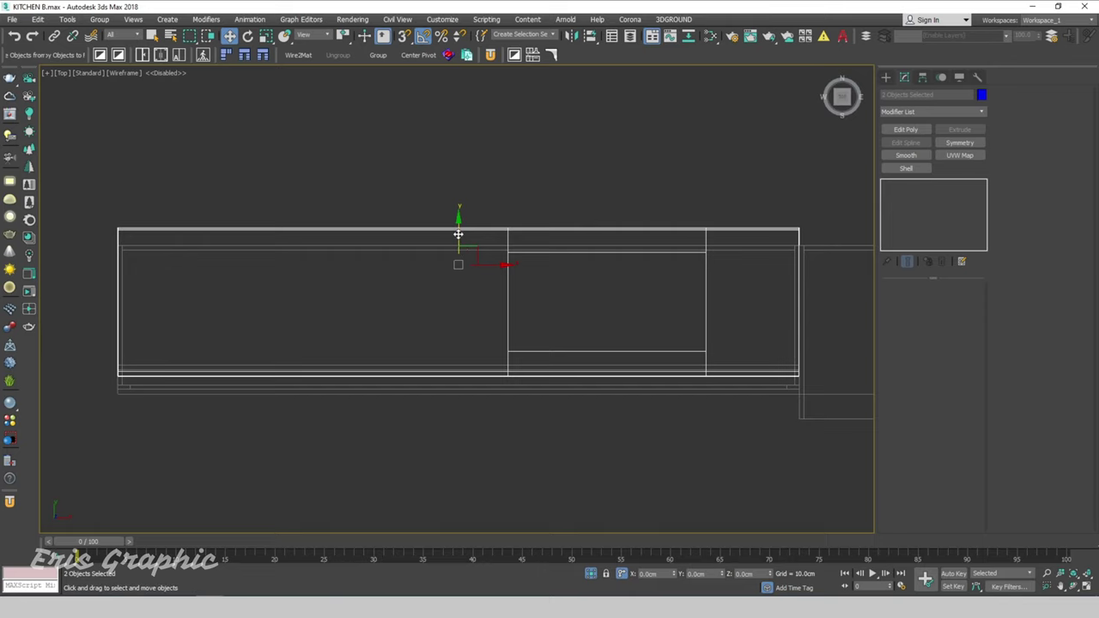
{"action": "left_click_drag", "start_coordinate": [462, 228], "coordinate": [460, 257]}
{"action": "scroll", "coordinate": [108, 263], "scroll_direction": "up", "scroll_amount": 5}
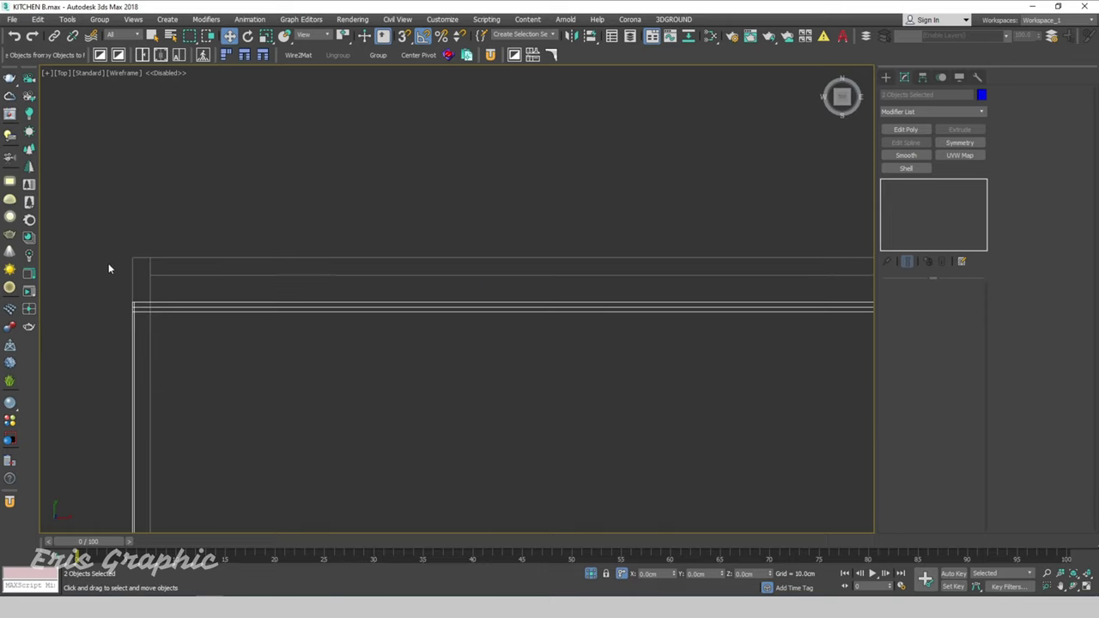
Step: In Left view, snap the selection onto the benchtop's corner vertex, then deselect and restore shading
{"action": "key", "text": "l"}
{"action": "scroll", "coordinate": [367, 384], "scroll_direction": "down", "scroll_amount": 2}
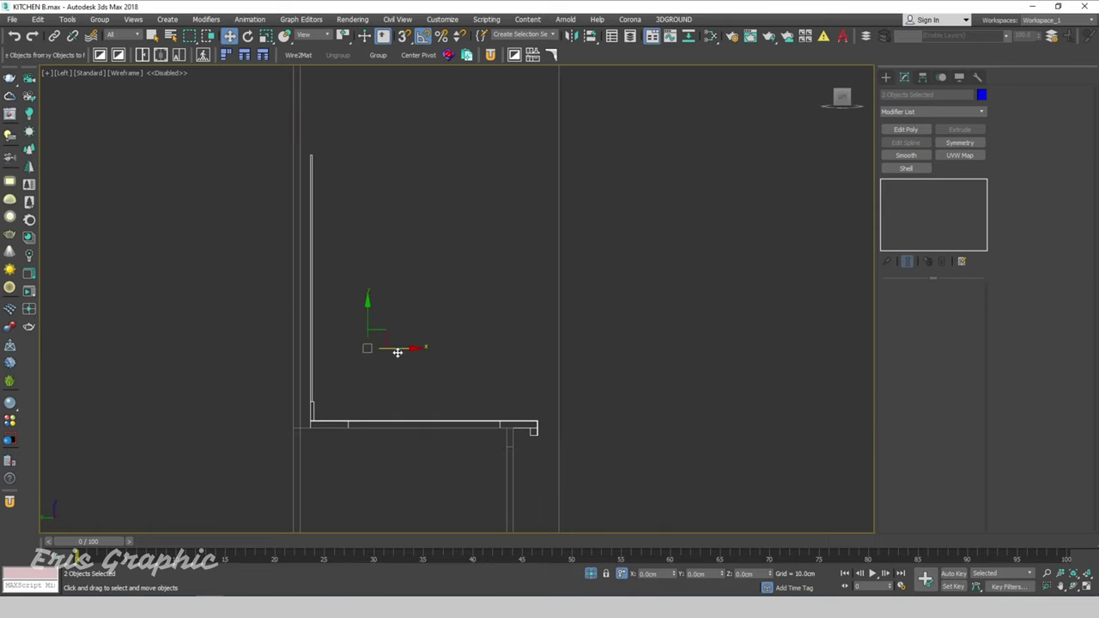
{"action": "scroll", "coordinate": [324, 430], "scroll_direction": "up", "scroll_amount": 3}
{"action": "left_click_drag", "start_coordinate": [318, 431], "coordinate": [243, 426]}
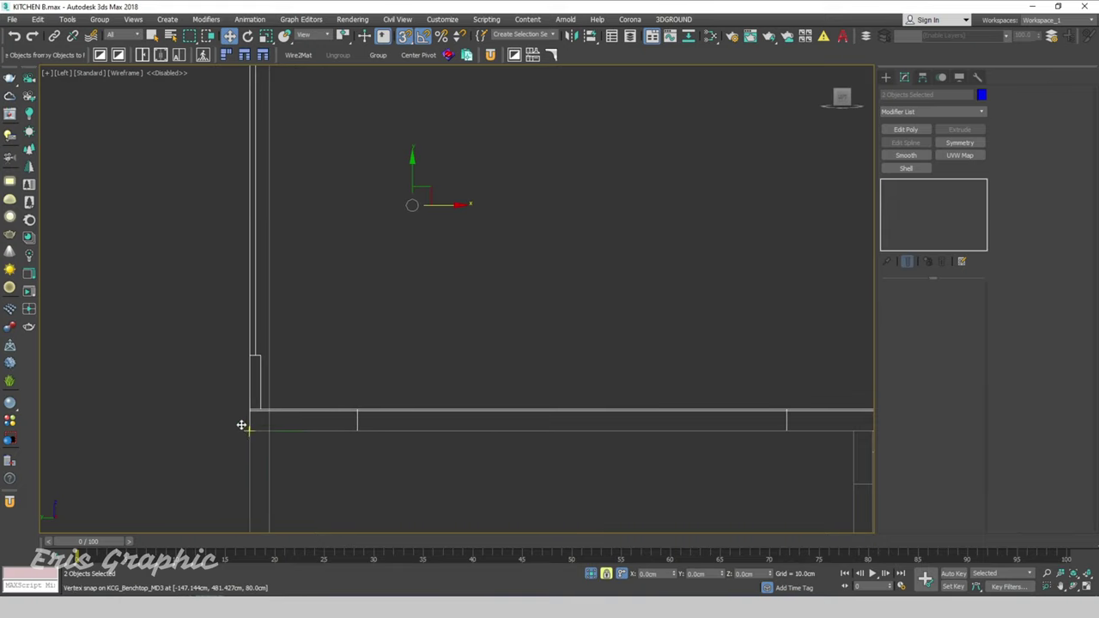
{"action": "mouse_move", "coordinate": [242, 425]}
{"action": "middle_mouse_down", "text": "alt"}
{"action": "mouse_move", "coordinate": [262, 326]}
{"action": "mouse_move", "coordinate": [373, 216]}
{"action": "middle_mouse_up", "text": "alt"}
{"action": "scroll", "coordinate": [262, 309], "scroll_direction": "down", "scroll_amount": 5}
{"action": "left_click", "coordinate": [266, 291]}
{"action": "key", "text": "F3"}
{"action": "scroll", "coordinate": [372, 215], "scroll_direction": "up", "scroll_amount": 1}
{"action": "scroll", "coordinate": [486, 351], "scroll_direction": "up", "scroll_amount": 1}
Step: Turn on Edged Faces so edges show on the shaded model
{"action": "scroll", "coordinate": [635, 330], "scroll_direction": "up", "scroll_amount": 4}
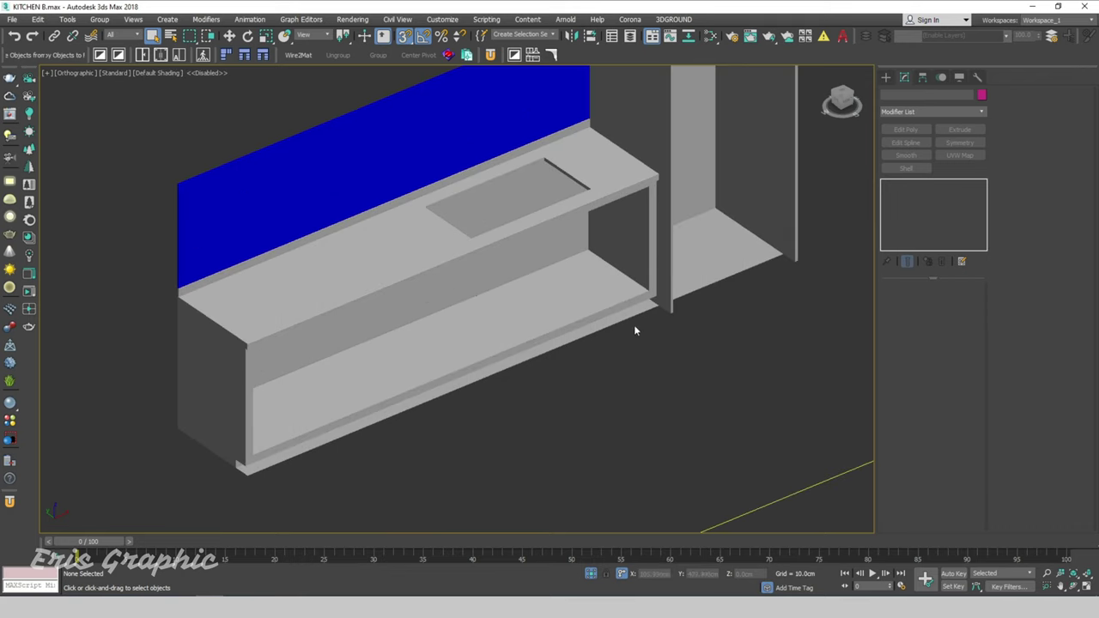
{"action": "mouse_move", "coordinate": [635, 330]}
{"action": "middle_mouse_down", "text": "alt"}
{"action": "mouse_move", "coordinate": [672, 365]}
{"action": "mouse_move", "coordinate": [589, 354]}
{"action": "middle_mouse_up", "text": "alt"}
{"action": "key", "text": "F4"}
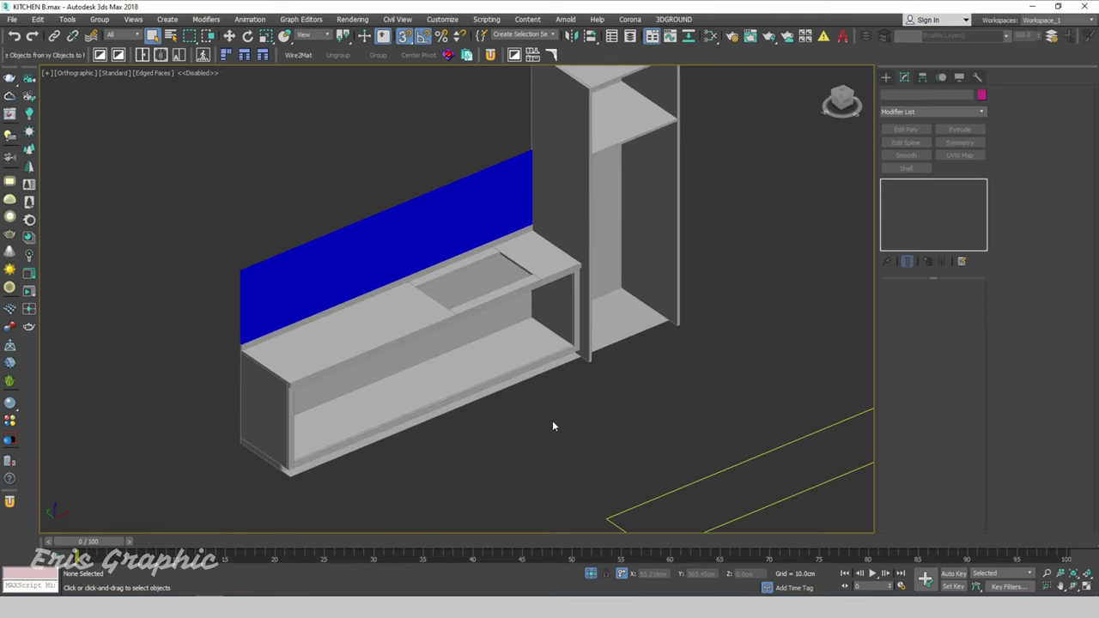
{"action": "scroll", "coordinate": [694, 395], "scroll_direction": "down", "scroll_amount": 4}
Step: Delete the leftover 60 × 275 cm rectangle outline and reopen the Kitchen Cabinet Generator
{"action": "left_click_drag", "start_coordinate": [689, 349], "coordinate": [625, 434]}
{"action": "middle_click_drag", "start_coordinate": [631, 386], "coordinate": [602, 364]}
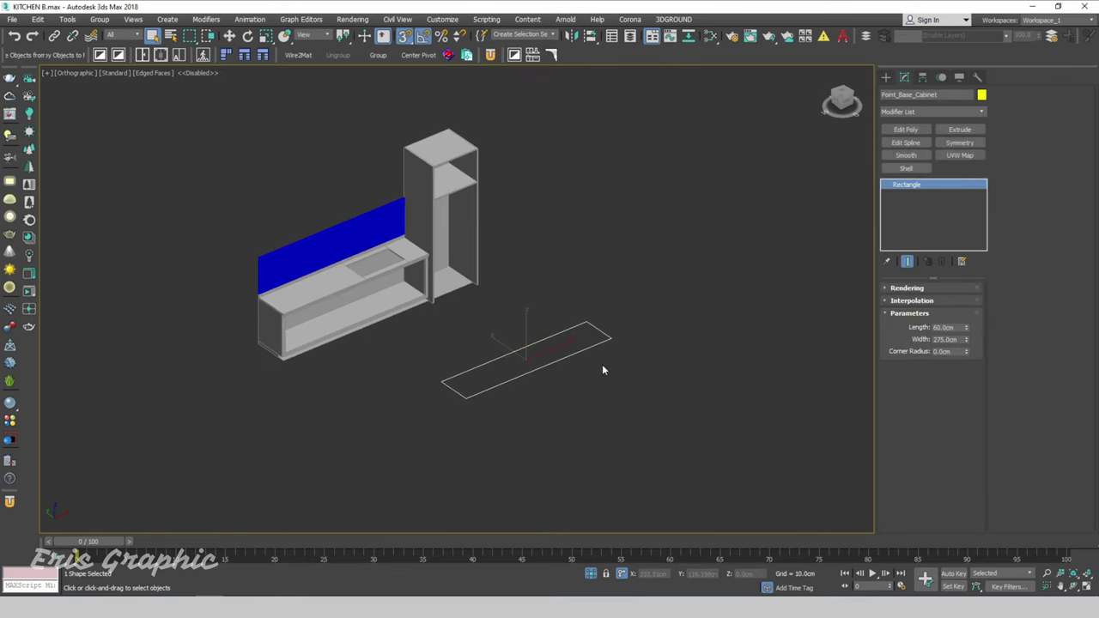
{"action": "key", "text": "Delete"}
{"action": "scroll", "coordinate": [583, 331], "scroll_direction": "down", "scroll_amount": 2}
{"action": "scroll", "coordinate": [558, 311], "scroll_direction": "up", "scroll_amount": 4}
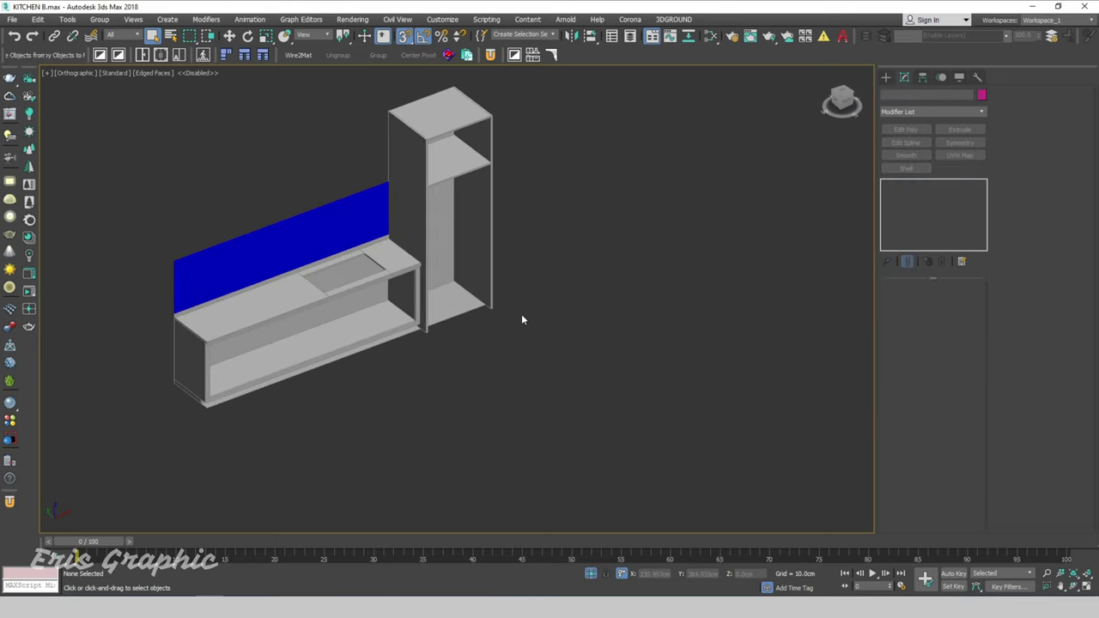
{"action": "mouse_move", "coordinate": [522, 316]}
{"action": "middle_mouse_down"}
{"action": "mouse_move", "coordinate": [607, 357]}
{"action": "mouse_move", "coordinate": [590, 351]}
{"action": "middle_mouse_up"}
{"action": "middle_click_drag", "start_coordinate": [662, 160], "coordinate": [619, 174]}
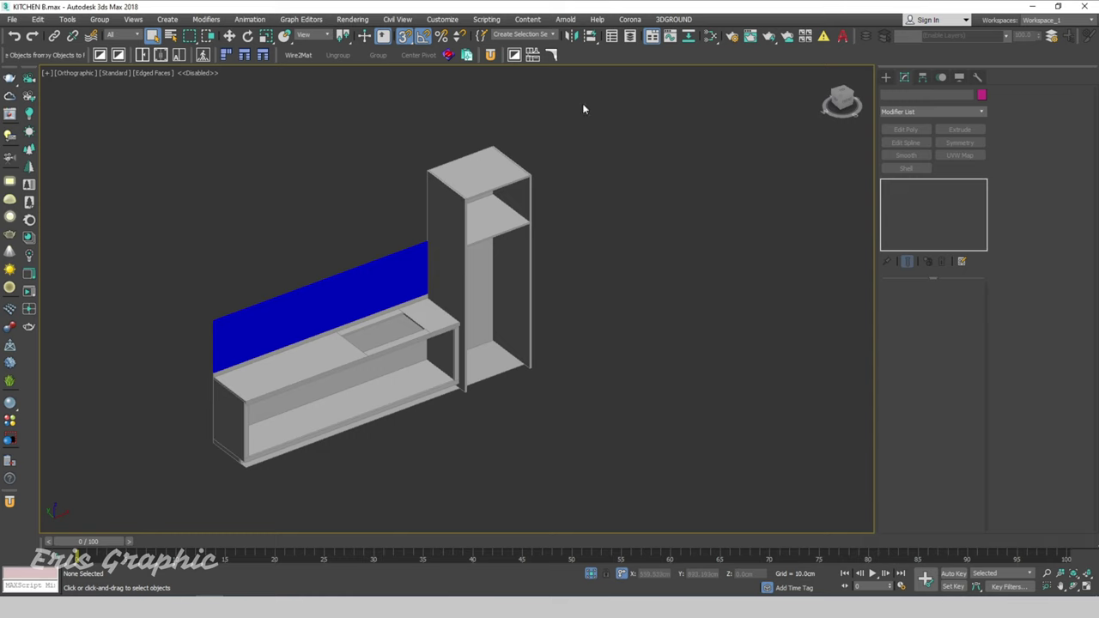
{"action": "left_click", "coordinate": [533, 54]}
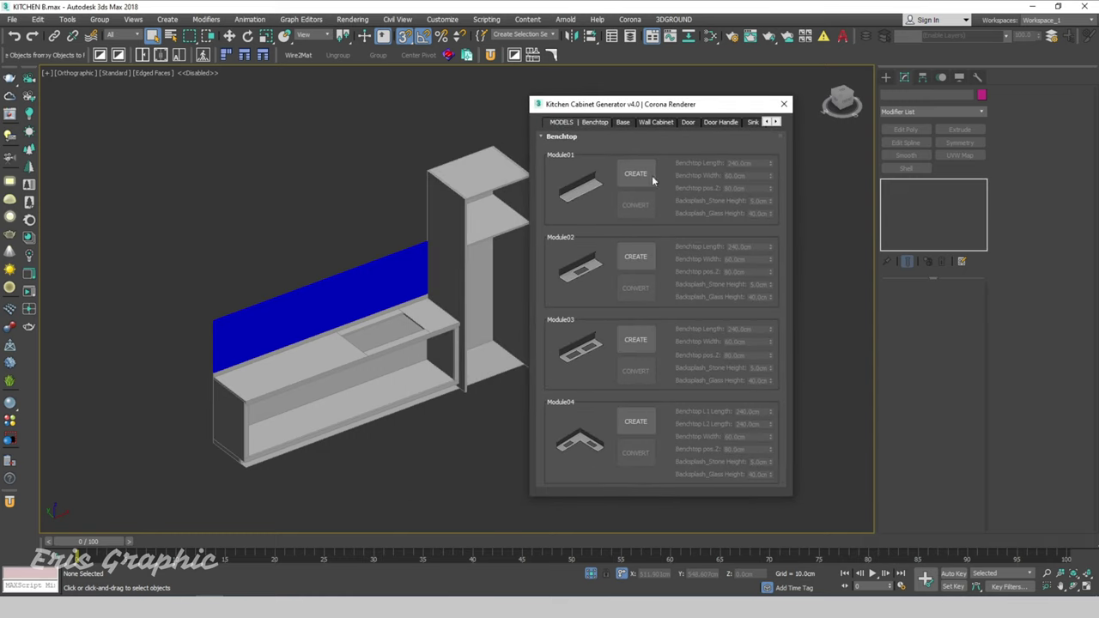
Step: Browse the Base cabinet list, then switch to the Wall Cabinet modules showing Module01
{"action": "left_click", "coordinate": [623, 122]}
{"action": "middle_click_drag", "start_coordinate": [533, 274], "coordinate": [470, 281]}
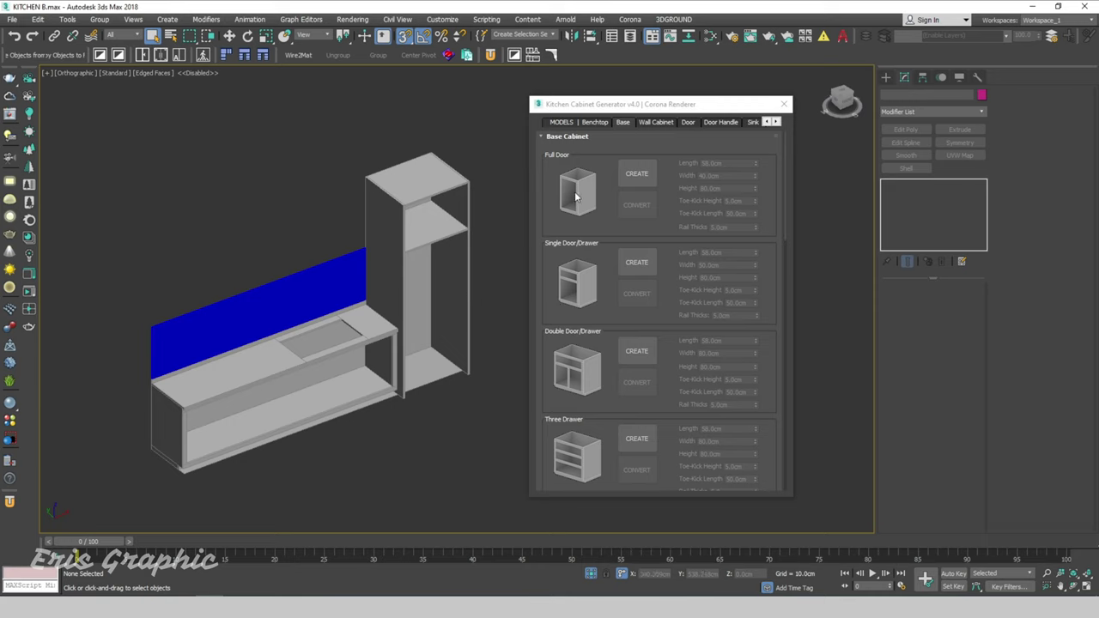
{"action": "scroll", "coordinate": [665, 258], "scroll_direction": "down", "scroll_amount": 2}
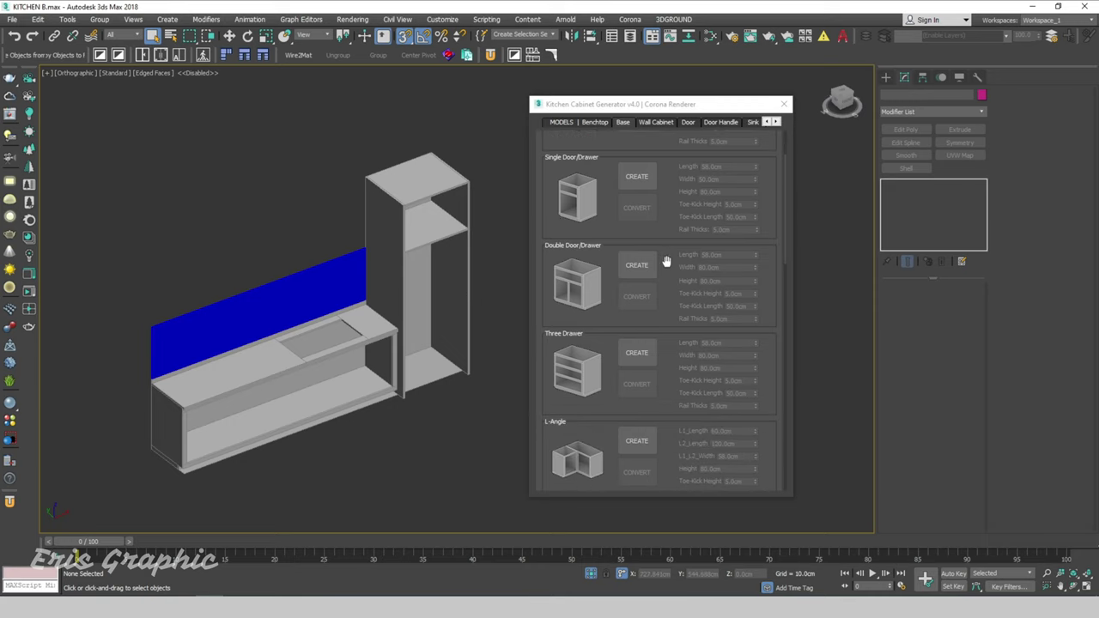
{"action": "left_click", "coordinate": [655, 121]}
{"action": "scroll", "coordinate": [585, 268], "scroll_direction": "down", "scroll_amount": 1}
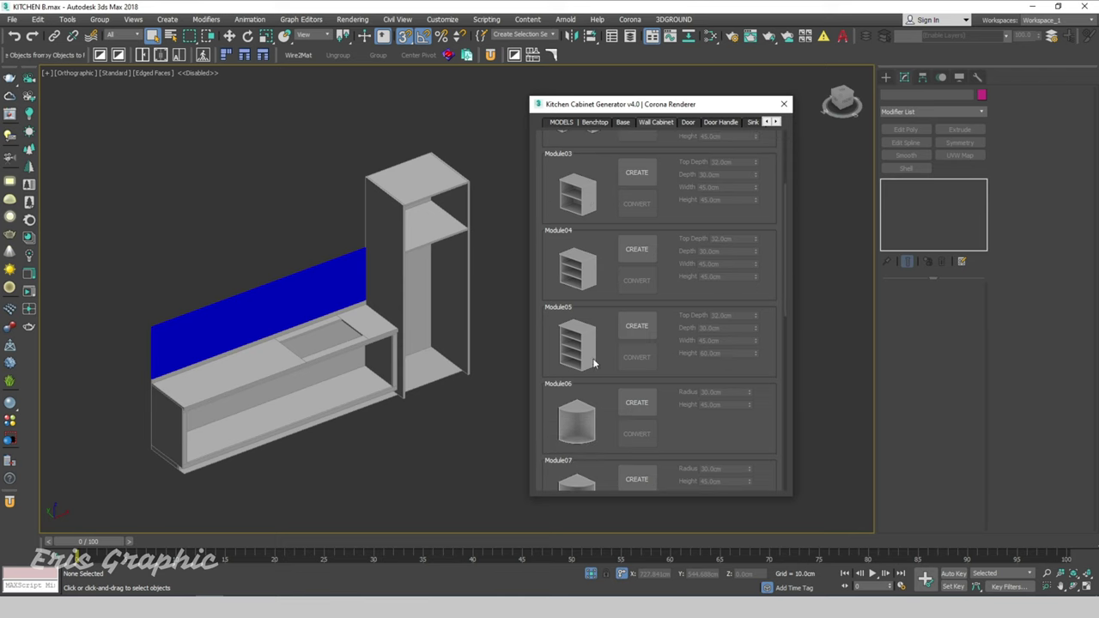
{"action": "scroll", "coordinate": [593, 257], "scroll_direction": "up", "scroll_amount": 2}
{"action": "scroll", "coordinate": [601, 249], "scroll_direction": "up", "scroll_amount": 1}
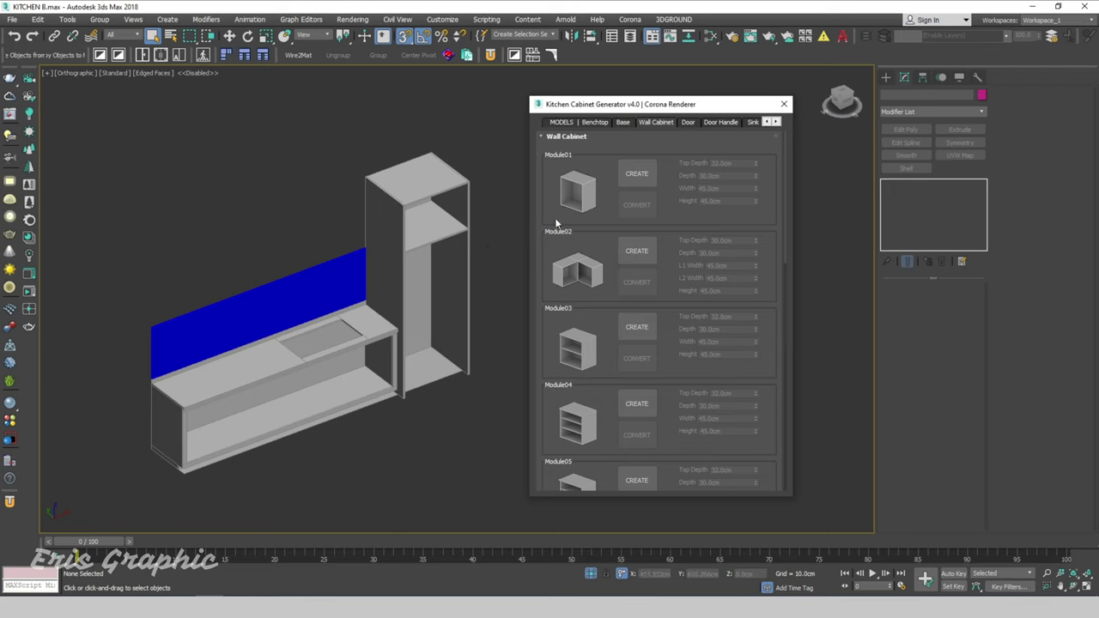
Step: Create a Module01 wall cabinet and set its width to 275 cm
{"action": "left_click", "coordinate": [636, 174]}
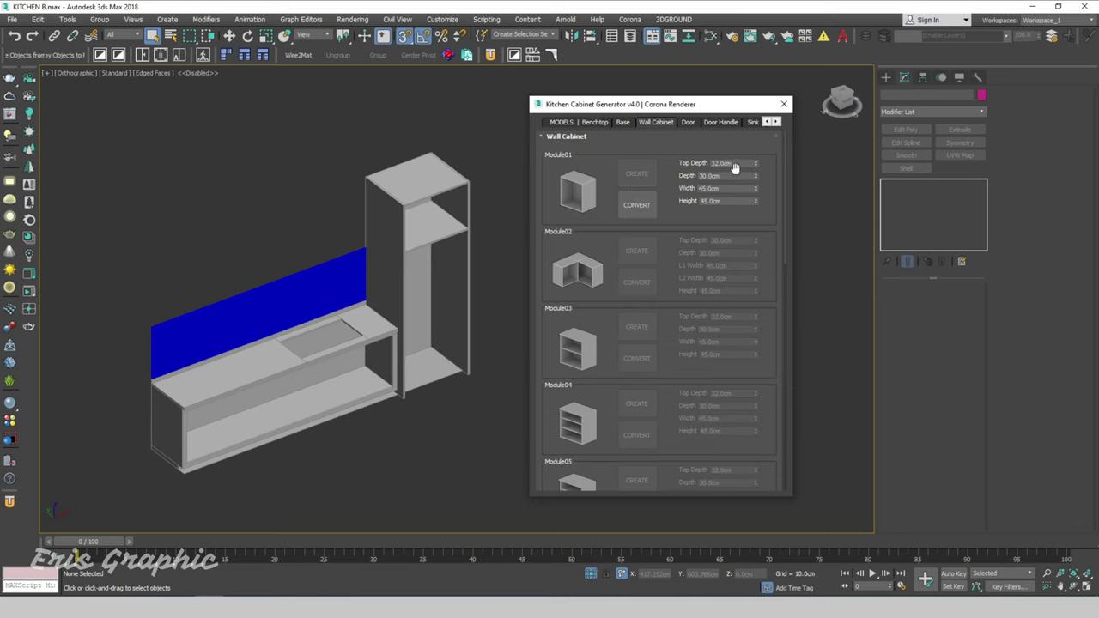
{"action": "scroll", "coordinate": [272, 270], "scroll_direction": "down", "scroll_amount": 5}
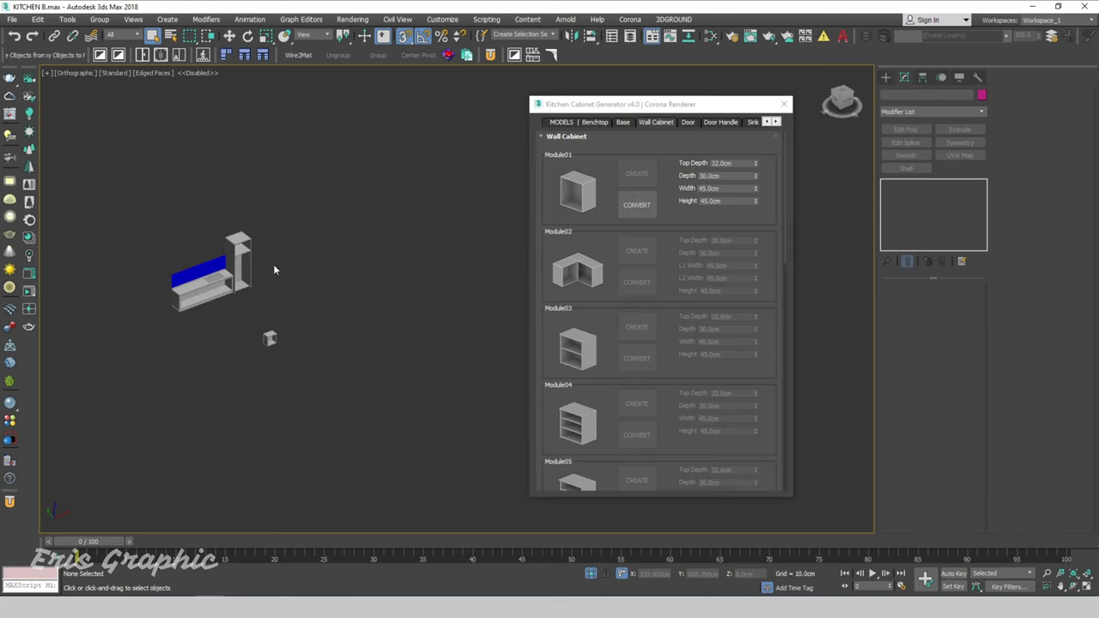
{"action": "scroll", "coordinate": [334, 289], "scroll_direction": "down", "scroll_amount": 2}
{"action": "scroll", "coordinate": [319, 301], "scroll_direction": "up", "scroll_amount": 5}
{"action": "scroll", "coordinate": [318, 304], "scroll_direction": "down", "scroll_amount": 3}
{"action": "middle_click_drag", "start_coordinate": [319, 304], "coordinate": [426, 312]}
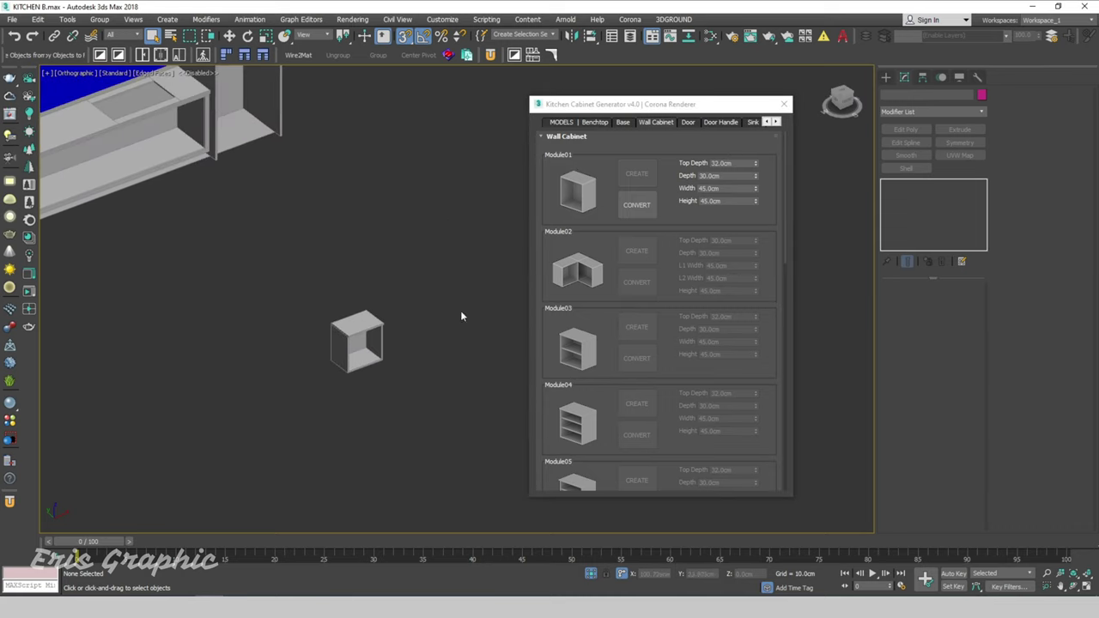
{"action": "double_click", "coordinate": [728, 188]}
{"action": "type", "text": "275"}
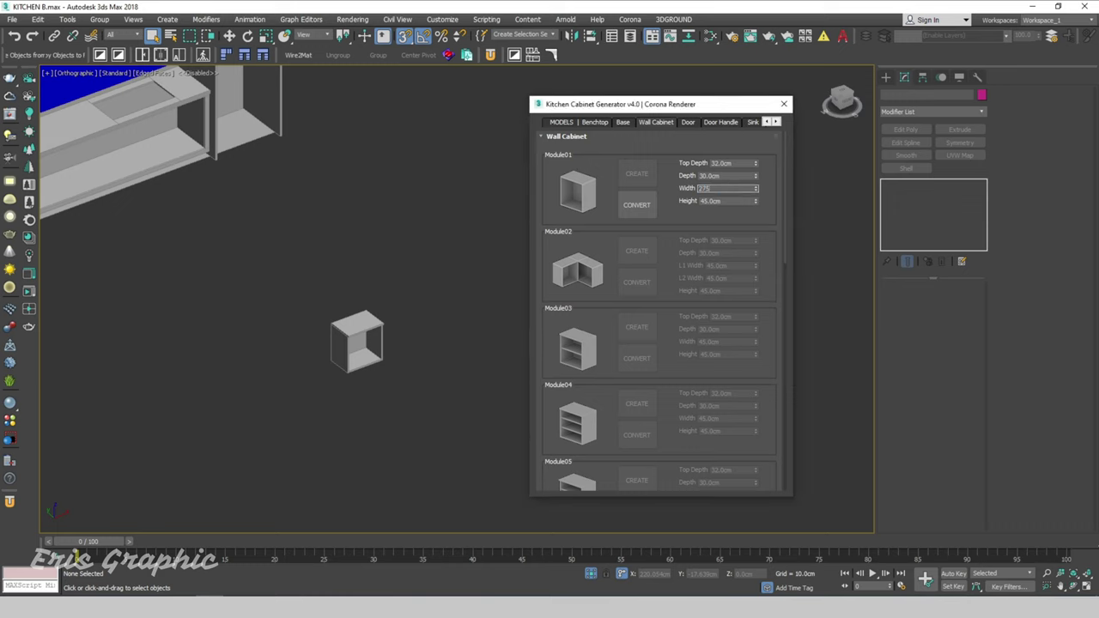
{"action": "key", "text": "Return"}
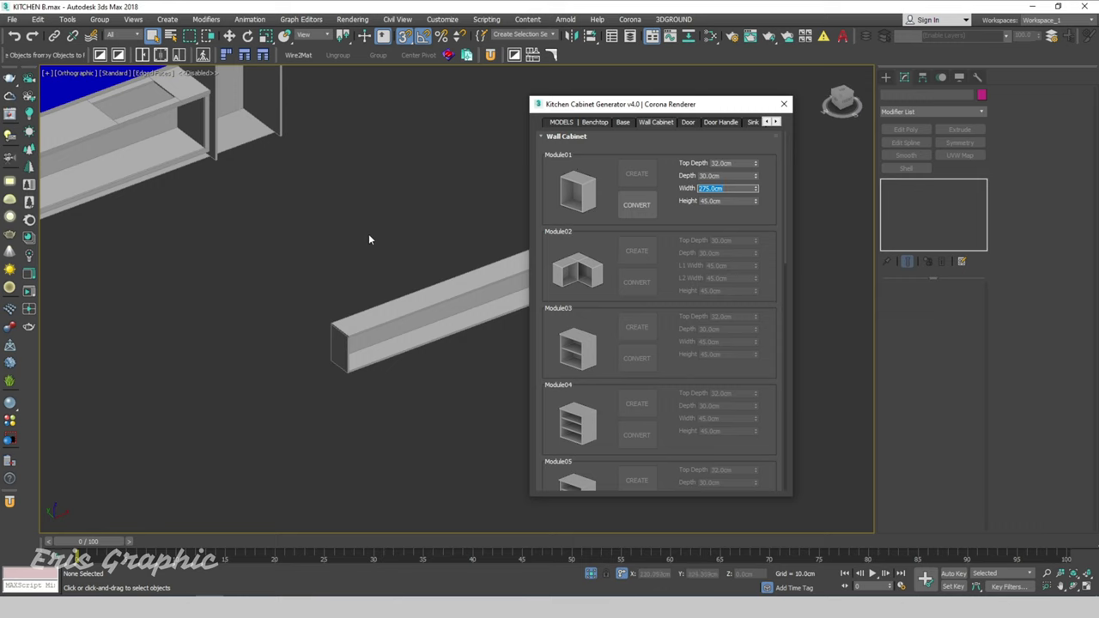
{"action": "mouse_move", "coordinate": [369, 239]}
{"action": "middle_mouse_down"}
{"action": "mouse_move", "coordinate": [277, 297]}
{"action": "mouse_move", "coordinate": [302, 276]}
{"action": "middle_mouse_up"}
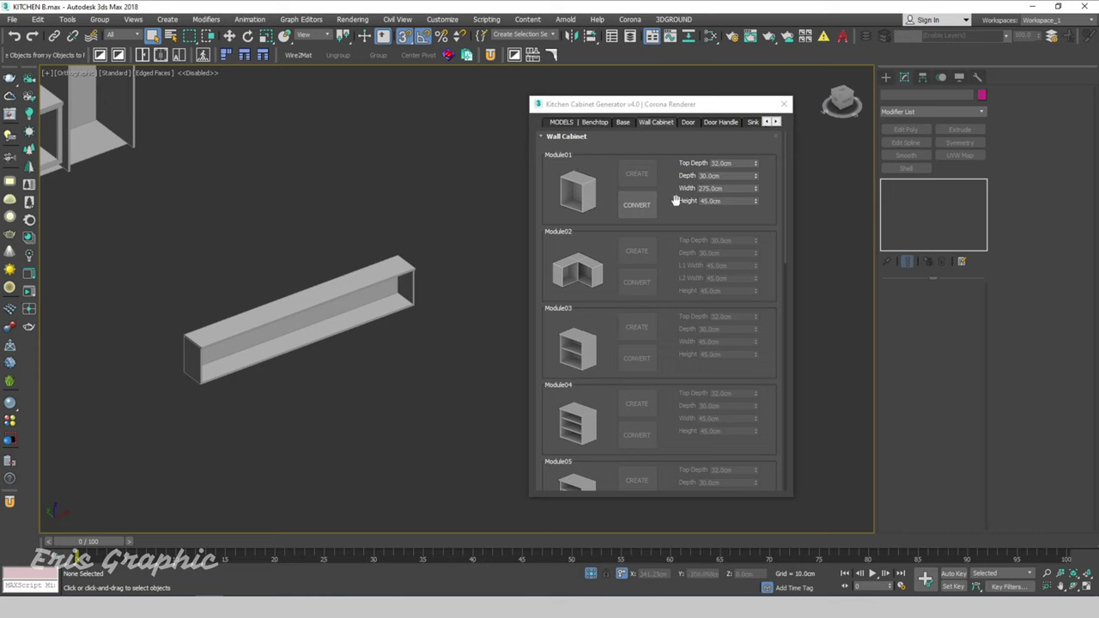
Step: Set the wall cabinet's height to 60 cm
{"action": "mouse_move", "coordinate": [494, 354]}
{"action": "middle_mouse_down", "text": "alt"}
{"action": "mouse_move", "coordinate": [449, 332]}
{"action": "mouse_move", "coordinate": [456, 346]}
{"action": "middle_mouse_up", "text": "alt"}
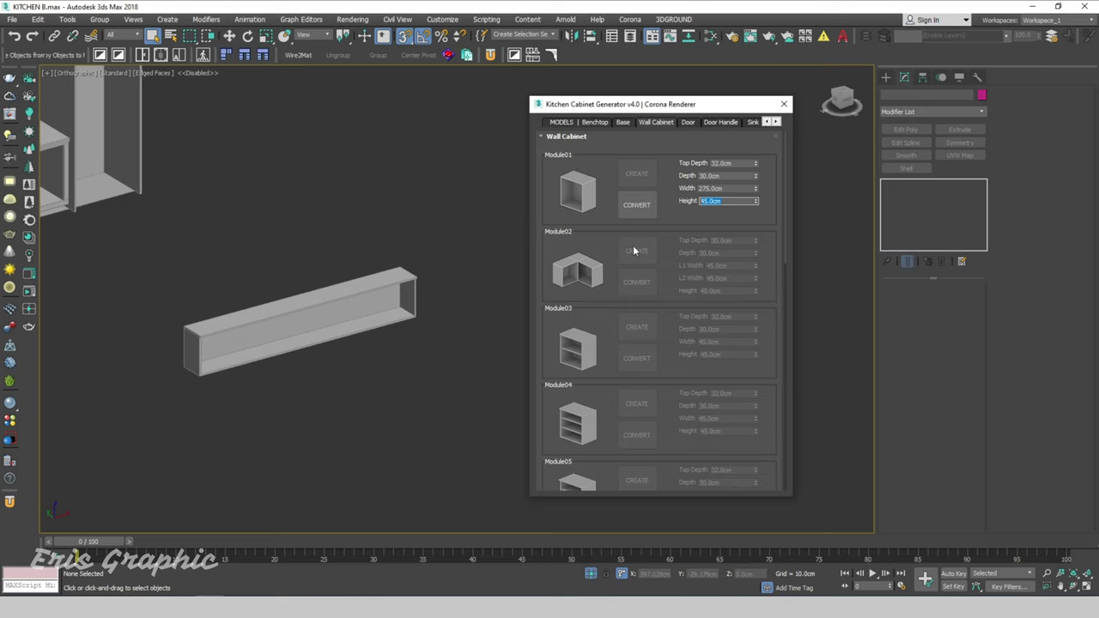
{"action": "type", "text": "60"}
{"action": "key", "text": "Return"}
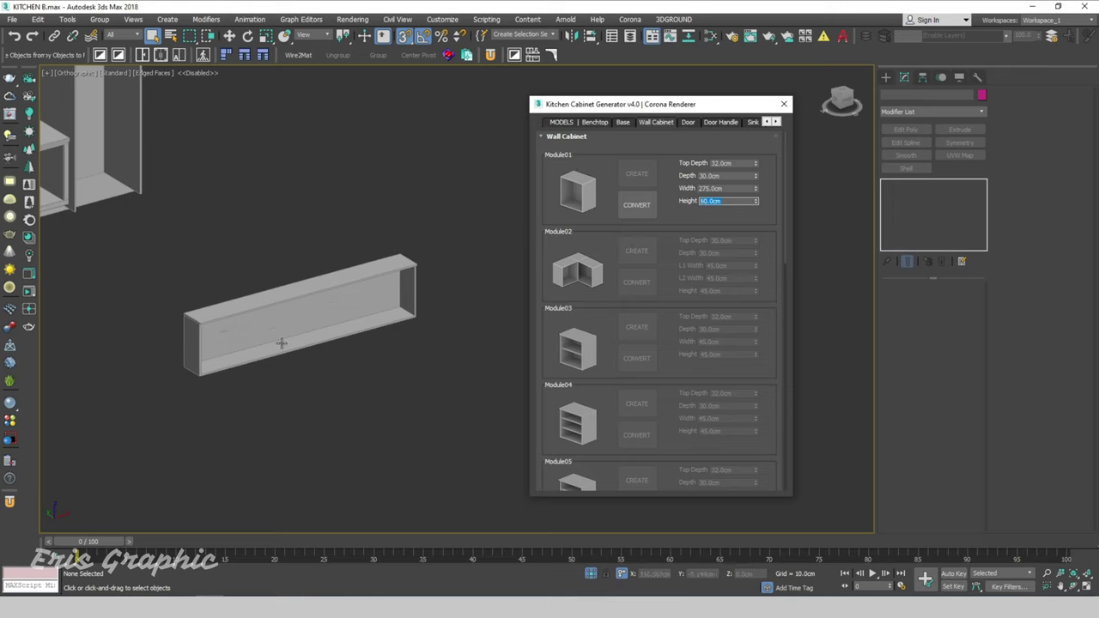
{"action": "mouse_move", "coordinate": [281, 343]}
{"action": "middle_mouse_down", "text": "alt"}
{"action": "mouse_move", "coordinate": [209, 331]}
{"action": "mouse_move", "coordinate": [306, 392]}
{"action": "mouse_move", "coordinate": [312, 336]}
{"action": "mouse_move", "coordinate": [318, 415]}
{"action": "mouse_move", "coordinate": [272, 299]}
{"action": "middle_mouse_up", "text": "alt"}
{"action": "scroll", "coordinate": [339, 411], "scroll_direction": "down", "scroll_amount": 3}
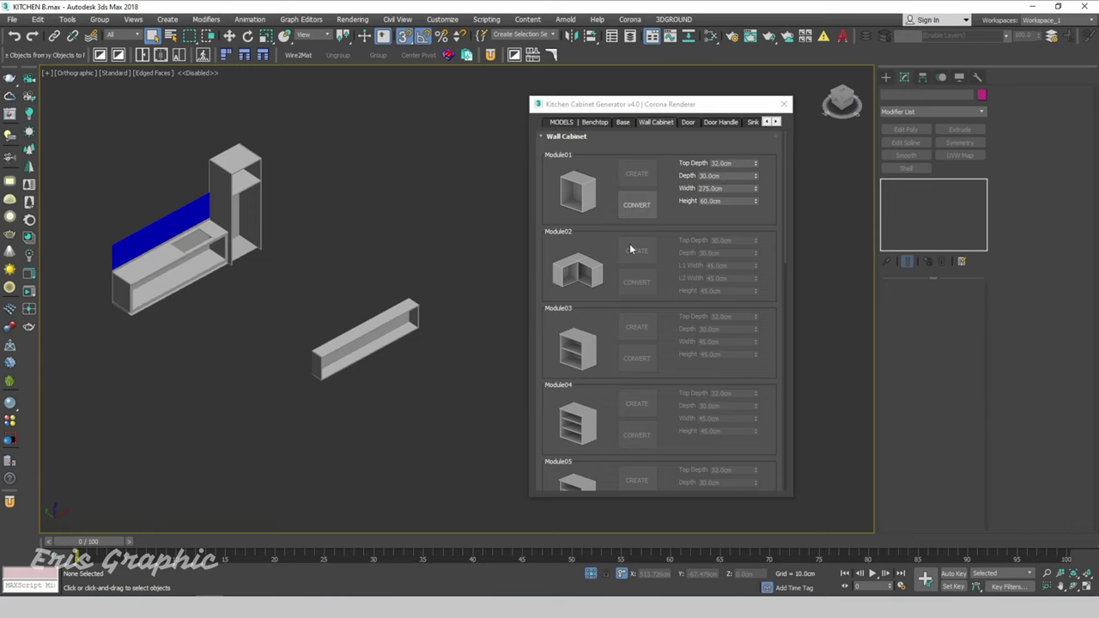
Step: Convert the generated wall cabinet to editable geometry, close the generator and select the cabinet
{"action": "left_click", "coordinate": [636, 205]}
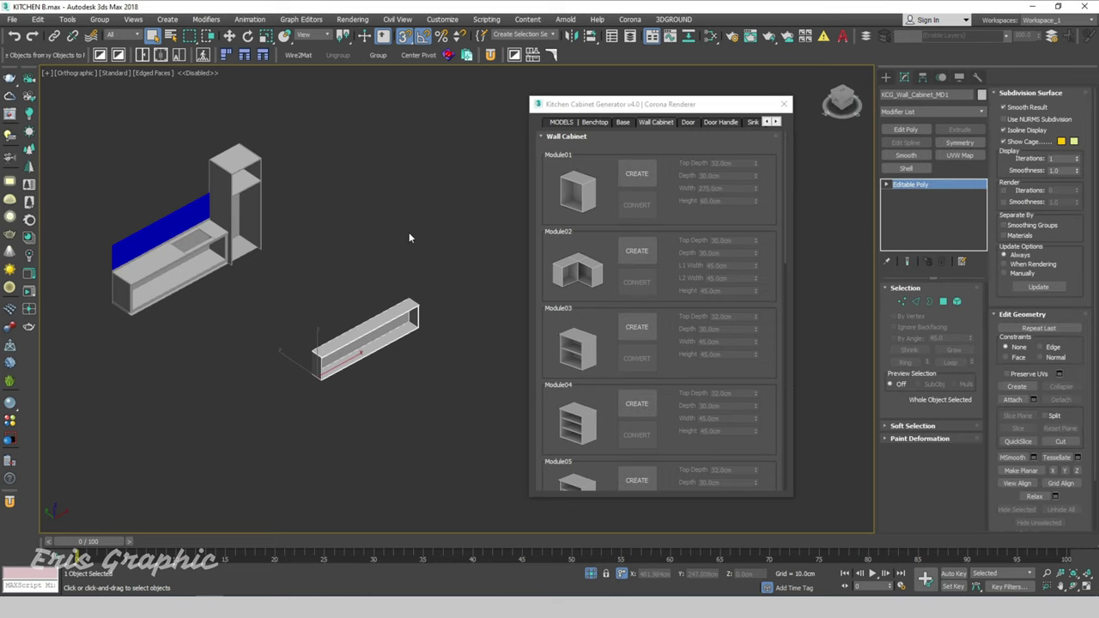
{"action": "left_click", "coordinate": [408, 231]}
{"action": "left_click", "coordinate": [783, 104]}
{"action": "left_click", "coordinate": [356, 357]}
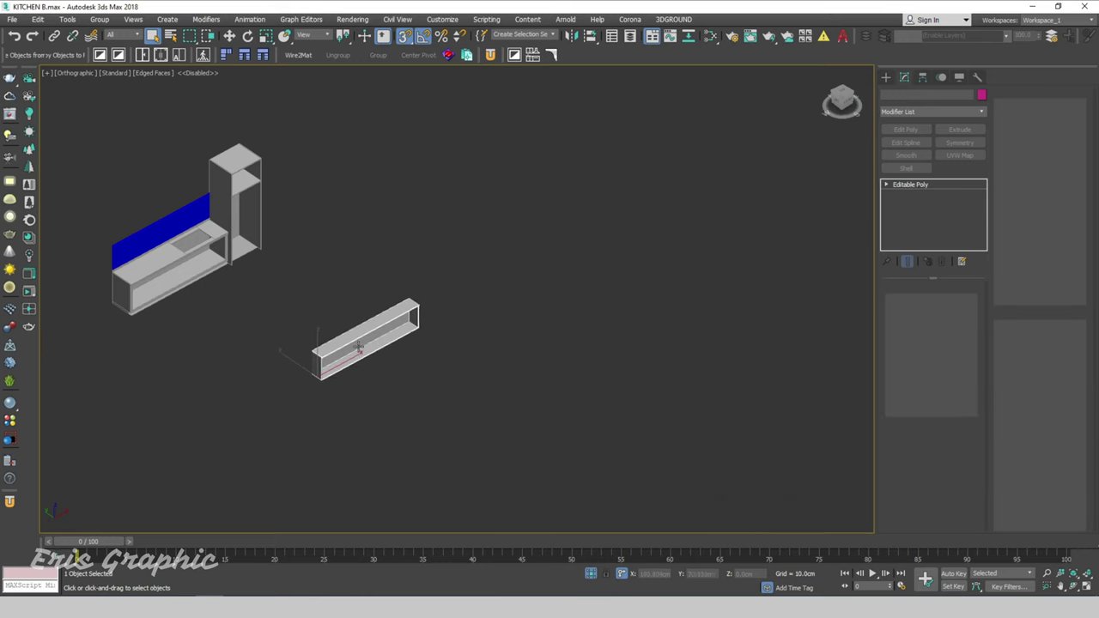
{"action": "middle_click_drag", "start_coordinate": [486, 387], "coordinate": [586, 337]}
{"action": "left_click_drag", "start_coordinate": [538, 387], "coordinate": [455, 236]}
Step: In Top view, snap the wall cabinet to the base cabinet corner beside the tall unit
{"action": "key", "text": "t"}
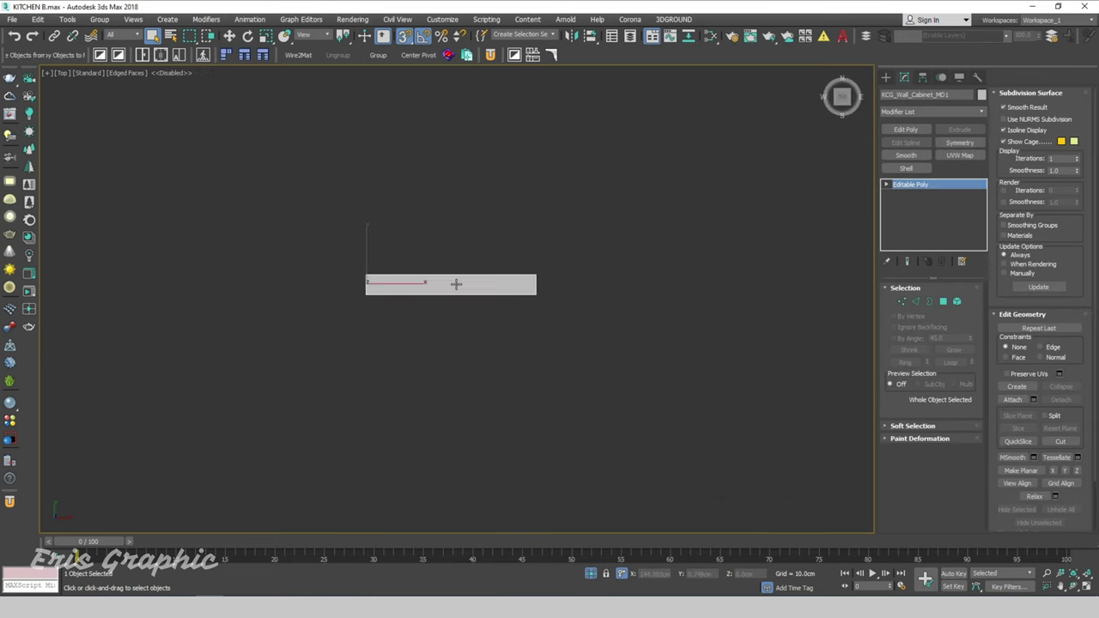
{"action": "key", "text": "w"}
{"action": "mouse_move", "coordinate": [394, 287]}
{"action": "left_mouse_down"}
{"action": "mouse_move", "coordinate": [365, 182]}
{"action": "mouse_move", "coordinate": [429, 215]}
{"action": "left_mouse_up"}
{"action": "scroll", "coordinate": [361, 233], "scroll_direction": "down", "scroll_amount": 3}
{"action": "scroll", "coordinate": [321, 128], "scroll_direction": "up", "scroll_amount": 8}
{"action": "scroll", "coordinate": [425, 215], "scroll_direction": "down", "scroll_amount": 6}
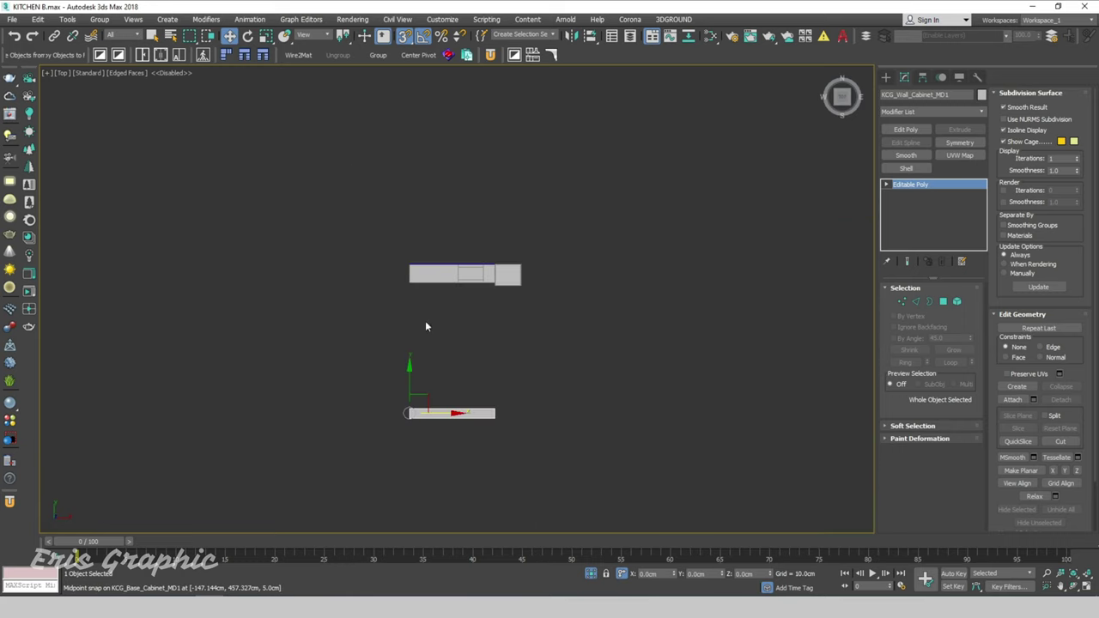
{"action": "mouse_move", "coordinate": [404, 413]}
{"action": "left_mouse_down"}
{"action": "mouse_move", "coordinate": [386, 351]}
{"action": "mouse_move", "coordinate": [253, 253]}
{"action": "left_mouse_up"}
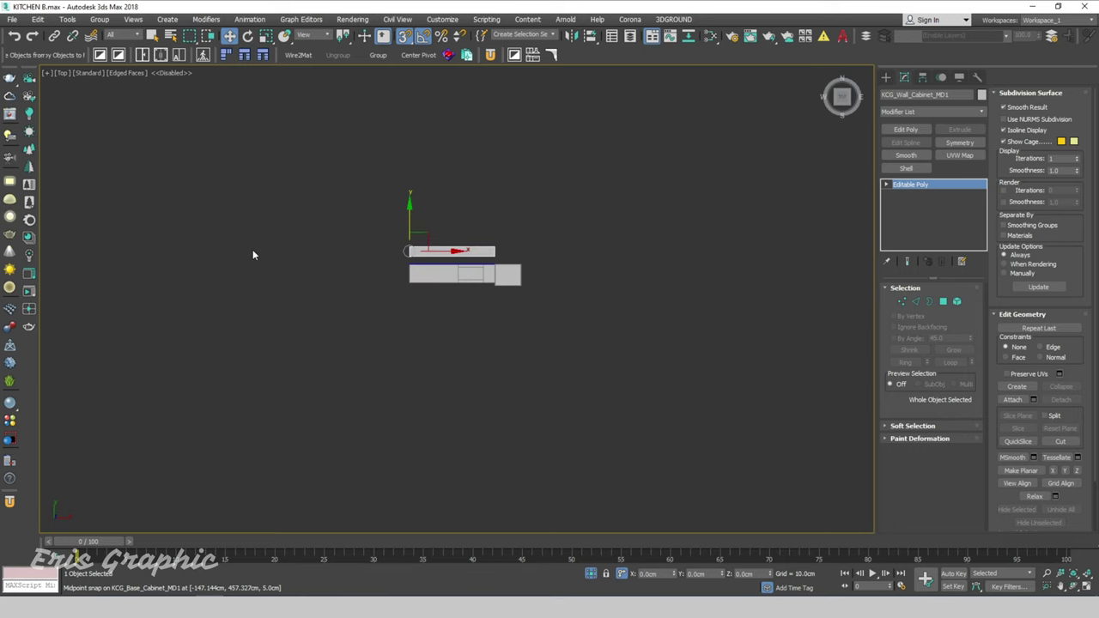
Step: In Left view, snap the wall cabinet onto the backsplash top, flush against the tall unit
{"action": "key", "text": "l"}
{"action": "scroll", "coordinate": [252, 254], "scroll_direction": "down", "scroll_amount": 5}
{"action": "scroll", "coordinate": [429, 352], "scroll_direction": "down", "scroll_amount": 2}
{"action": "scroll", "coordinate": [434, 356], "scroll_direction": "down", "scroll_amount": 2}
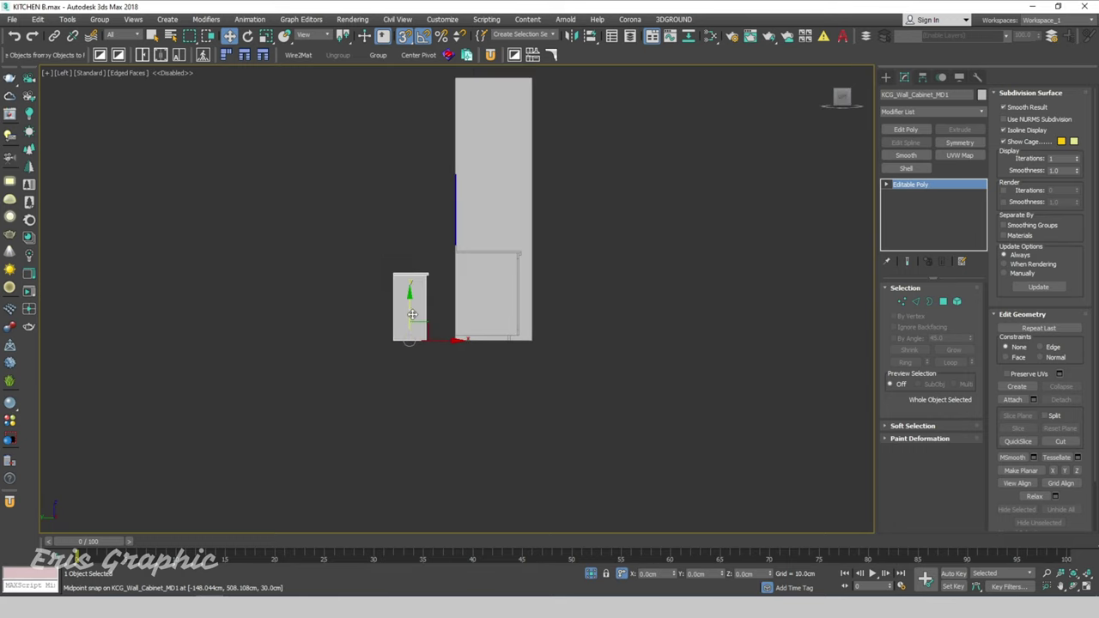
{"action": "left_click_drag", "start_coordinate": [409, 338], "coordinate": [395, 142]}
{"action": "scroll", "coordinate": [449, 129], "scroll_direction": "up", "scroll_amount": 5}
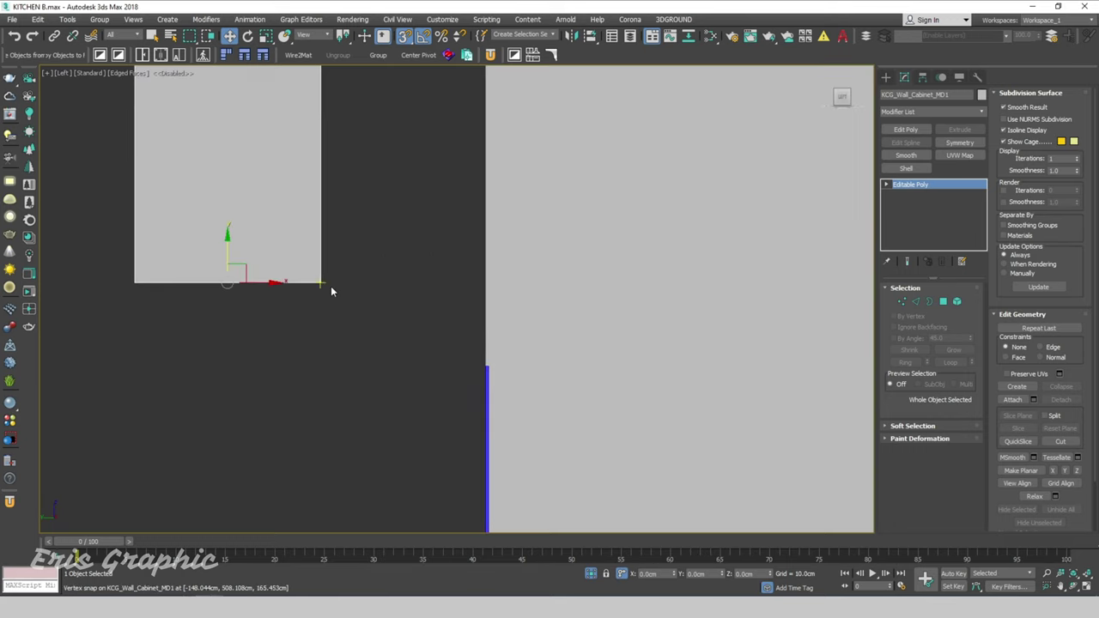
{"action": "mouse_move", "coordinate": [322, 285]}
{"action": "left_mouse_down"}
{"action": "mouse_move", "coordinate": [384, 326]}
{"action": "mouse_move", "coordinate": [484, 363]}
{"action": "left_mouse_up"}
{"action": "scroll", "coordinate": [346, 325], "scroll_direction": "down", "scroll_amount": 3}
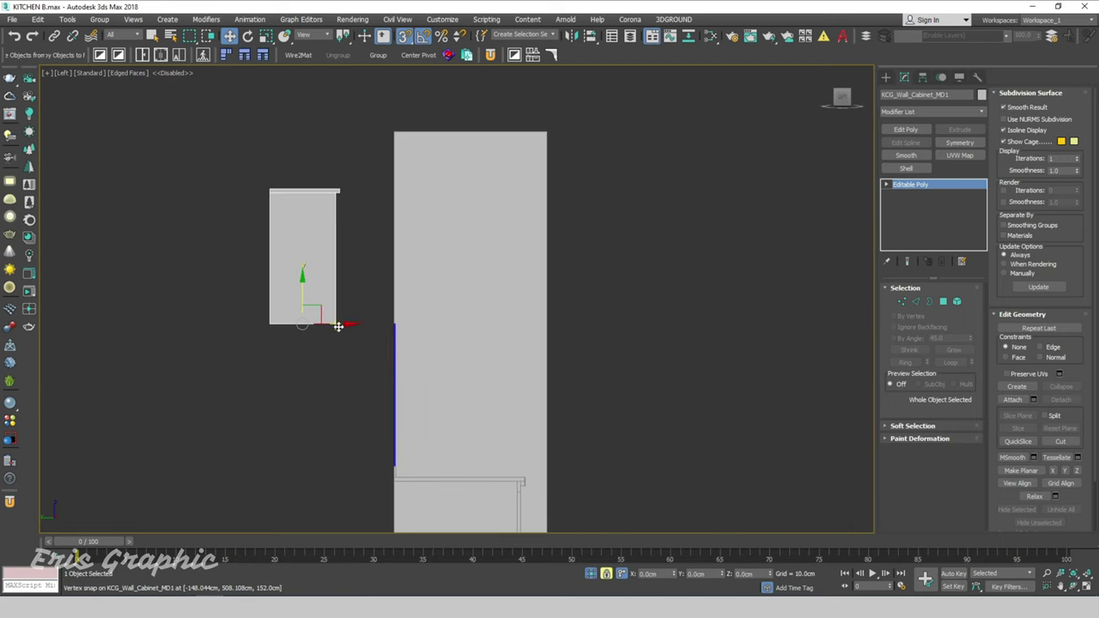
{"action": "mouse_move", "coordinate": [338, 326]}
{"action": "left_mouse_down"}
{"action": "mouse_move", "coordinate": [606, 355]}
{"action": "mouse_move", "coordinate": [385, 323]}
{"action": "left_mouse_up"}
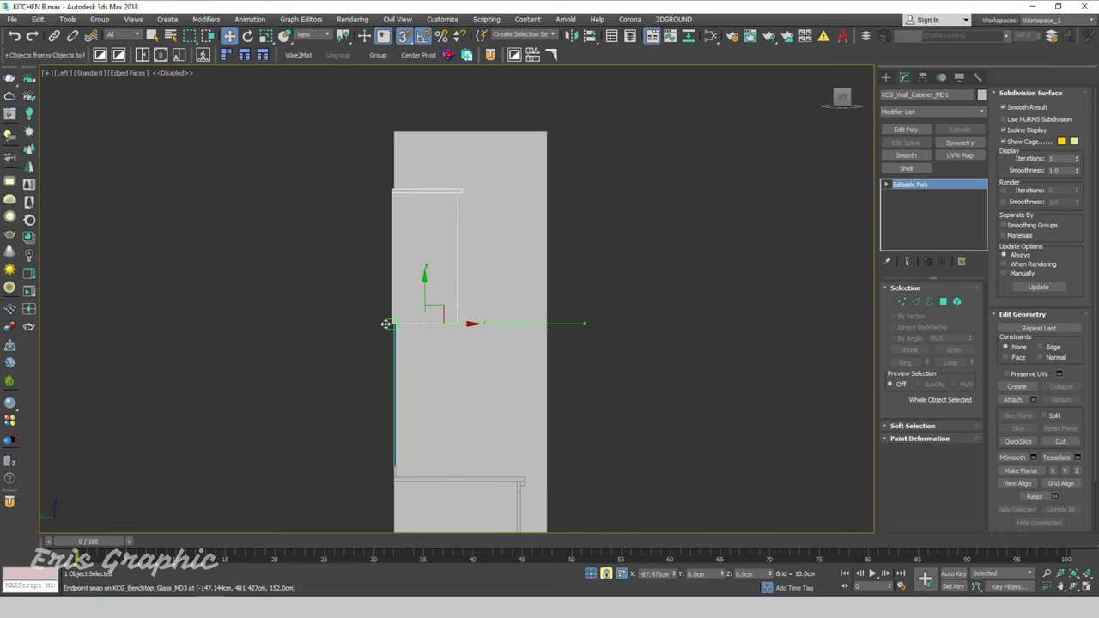
{"action": "scroll", "coordinate": [387, 324], "scroll_direction": "up", "scroll_amount": 3}
{"action": "scroll", "coordinate": [412, 315], "scroll_direction": "down", "scroll_amount": 4}
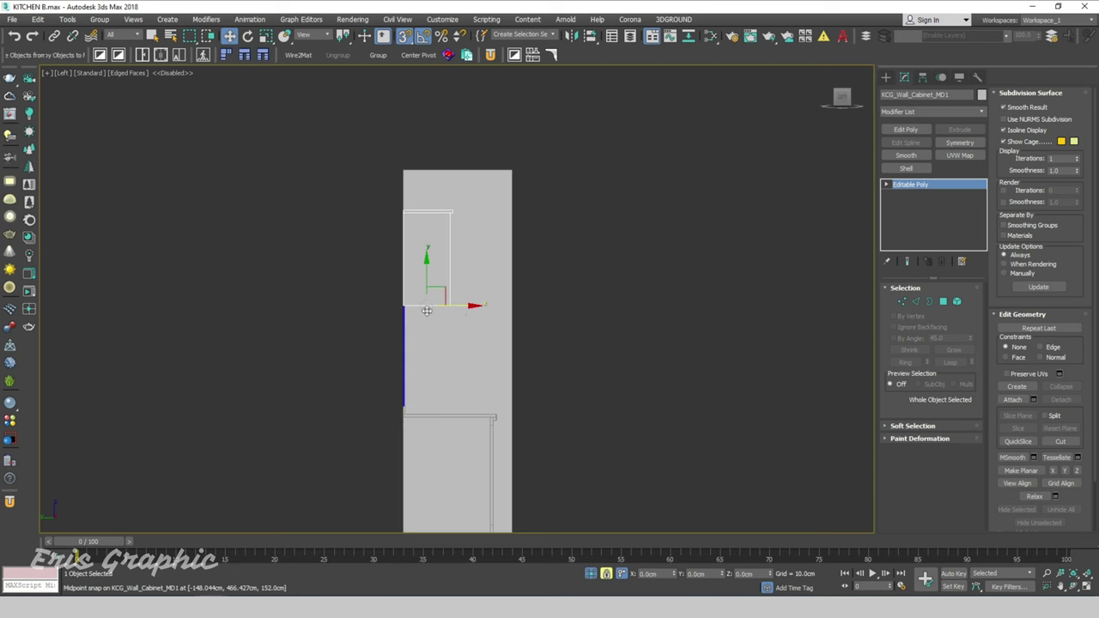
{"action": "middle_click_drag", "start_coordinate": [427, 310], "coordinate": [315, 190], "text": "alt"}
{"action": "left_click", "coordinate": [288, 143]}
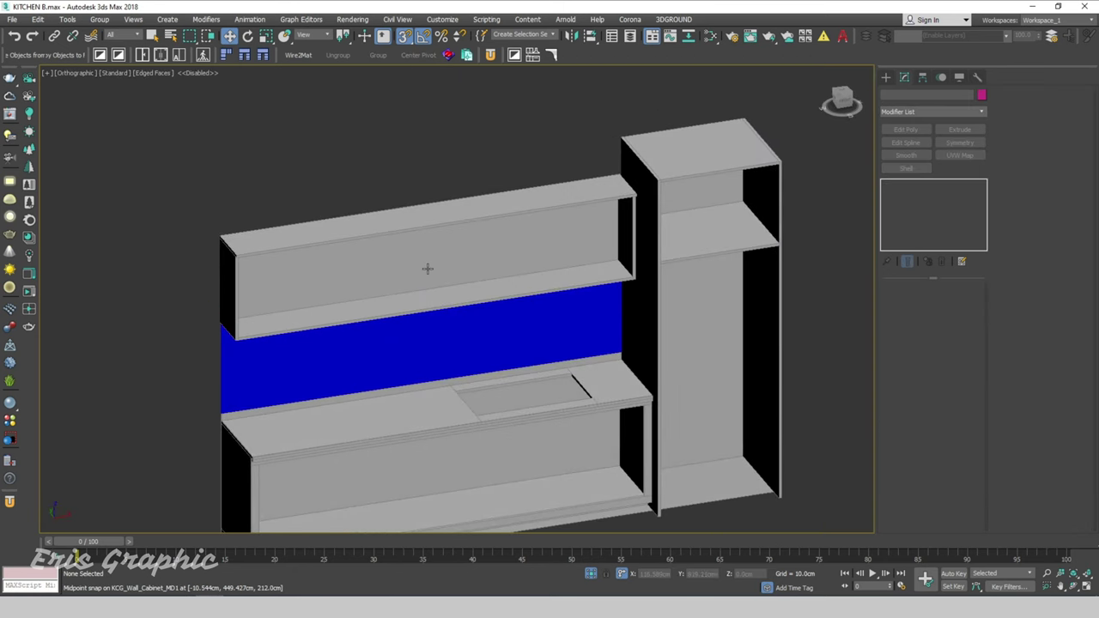
Step: Save the scene, then browse the cabinet generator's door styles down to Style05
{"action": "key", "text": "ctrl+s"}
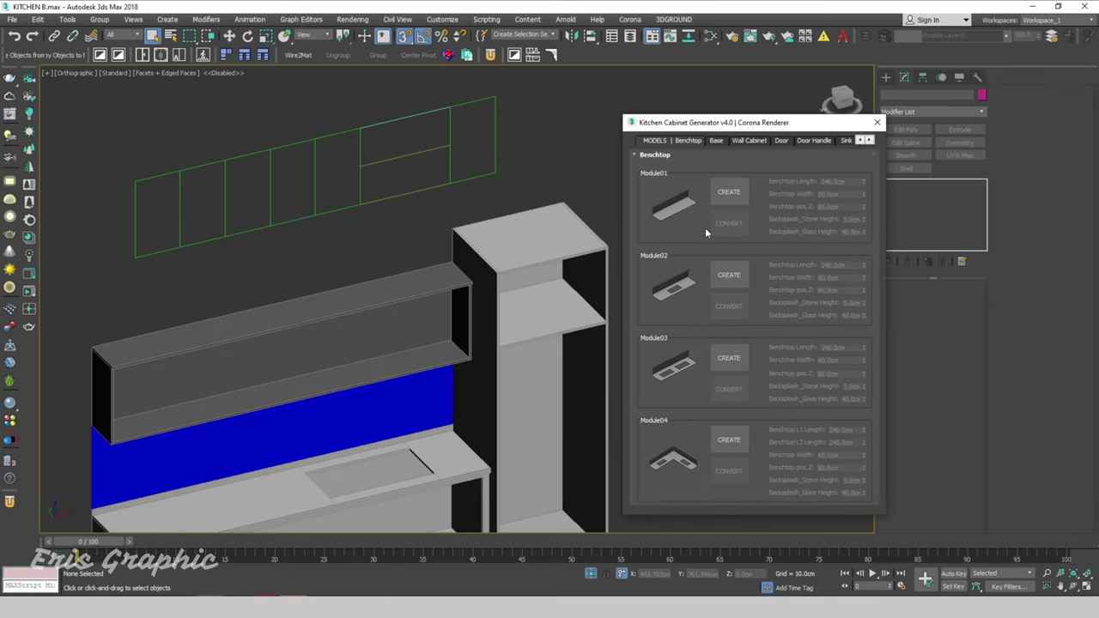
{"action": "left_click", "coordinate": [743, 141]}
{"action": "left_click_drag", "start_coordinate": [713, 123], "coordinate": [651, 90]}
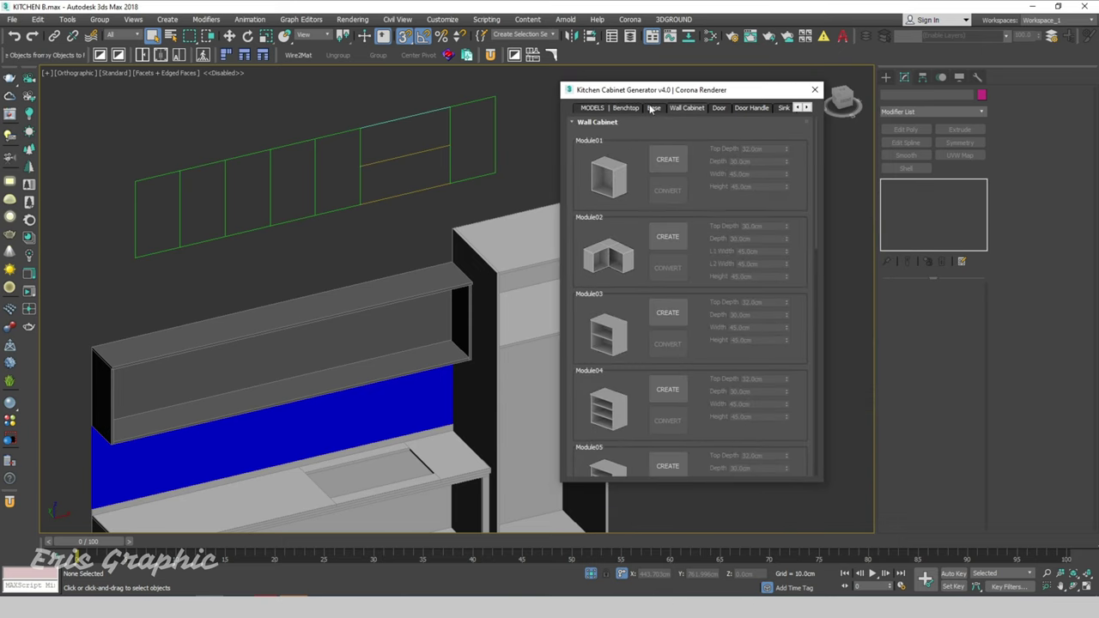
{"action": "scroll", "coordinate": [702, 219], "scroll_direction": "down", "scroll_amount": 2}
{"action": "left_click", "coordinate": [718, 107]}
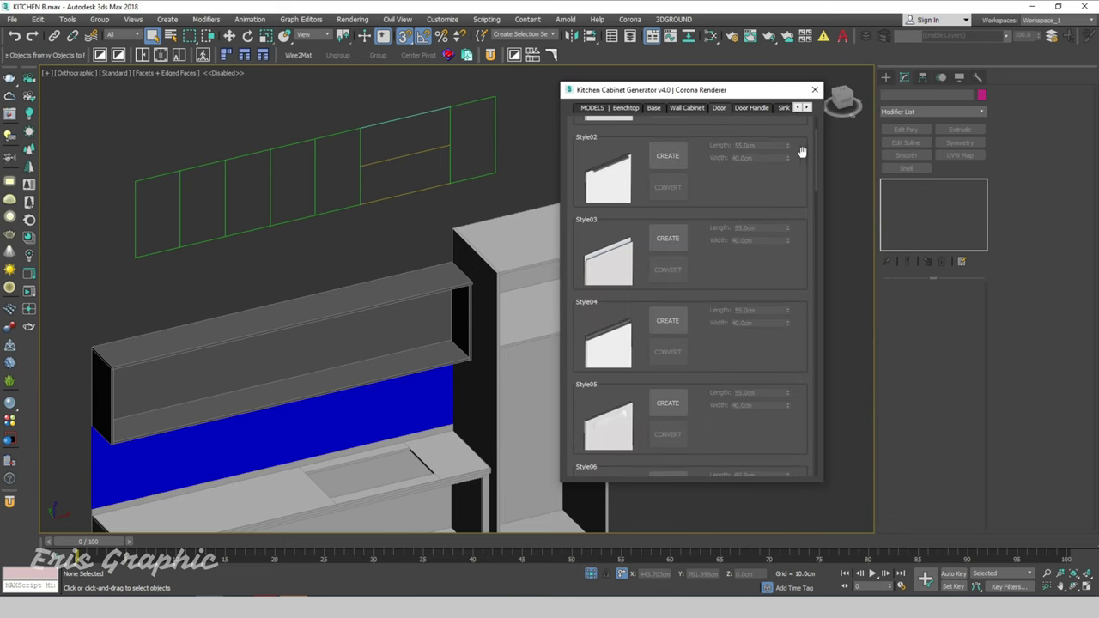
{"action": "scroll", "coordinate": [674, 227], "scroll_direction": "down", "scroll_amount": 3}
{"action": "scroll", "coordinate": [678, 245], "scroll_direction": "down", "scroll_amount": 2}
{"action": "scroll", "coordinate": [679, 270], "scroll_direction": "down", "scroll_amount": 1}
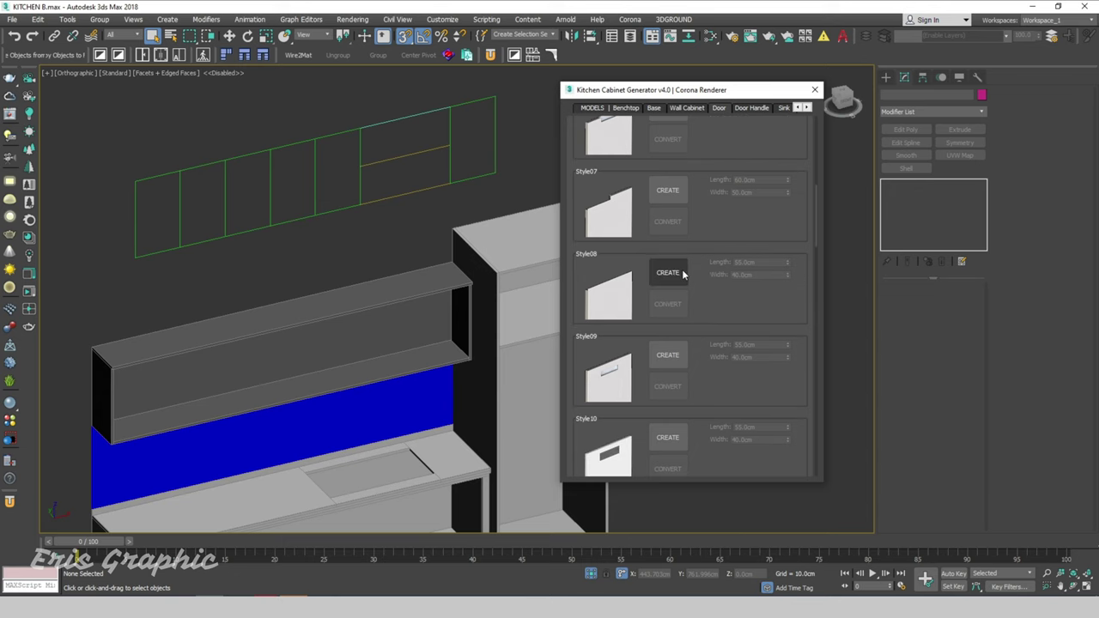
{"action": "scroll", "coordinate": [731, 270], "scroll_direction": "down", "scroll_amount": 1}
{"action": "scroll", "coordinate": [778, 284], "scroll_direction": "down", "scroll_amount": 1}
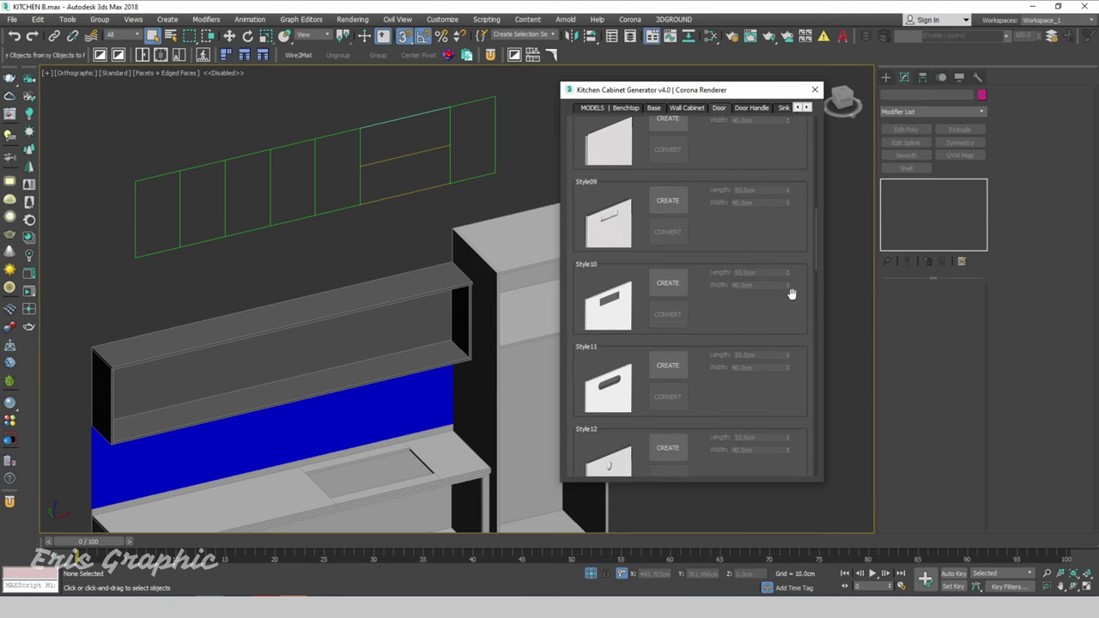
{"action": "scroll", "coordinate": [791, 294], "scroll_direction": "down", "scroll_amount": 1}
{"action": "scroll", "coordinate": [790, 295], "scroll_direction": "down", "scroll_amount": 2}
{"action": "scroll", "coordinate": [789, 295], "scroll_direction": "down", "scroll_amount": 1}
{"action": "scroll", "coordinate": [785, 293], "scroll_direction": "down", "scroll_amount": 1}
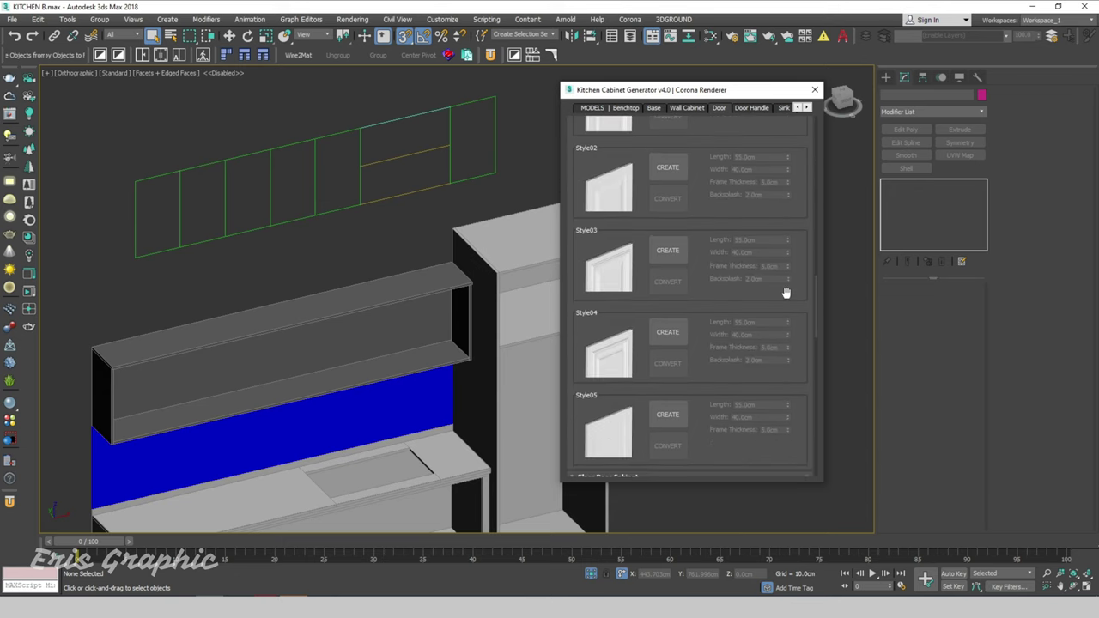
{"action": "scroll", "coordinate": [787, 292], "scroll_direction": "down", "scroll_amount": 1}
{"action": "scroll", "coordinate": [764, 290], "scroll_direction": "down", "scroll_amount": 1}
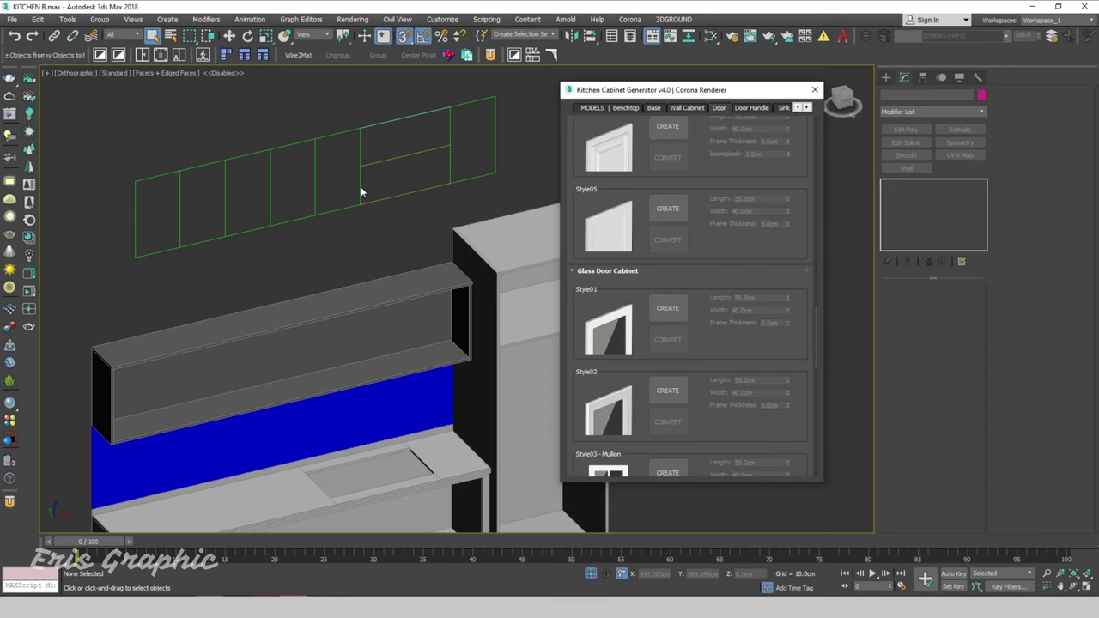
{"action": "scroll", "coordinate": [361, 186], "scroll_direction": "down", "scroll_amount": 5}
Step: Create a Style05 cabinet door and place it in the scene
{"action": "middle_click_drag", "start_coordinate": [429, 228], "coordinate": [317, 179]}
{"action": "left_click", "coordinate": [671, 210]}
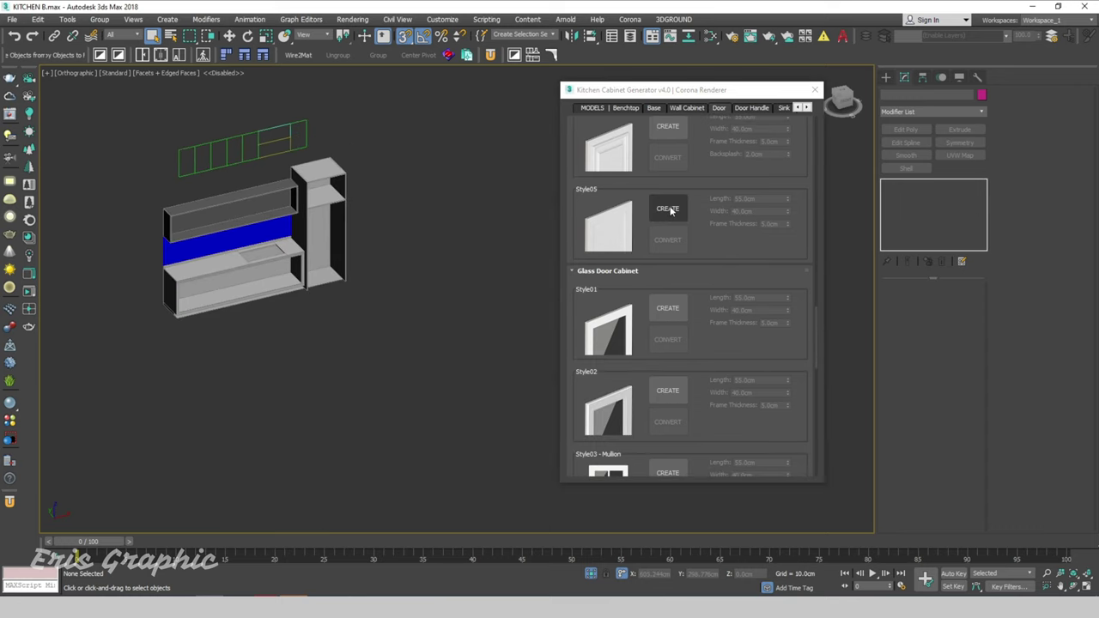
{"action": "left_click", "coordinate": [670, 211]}
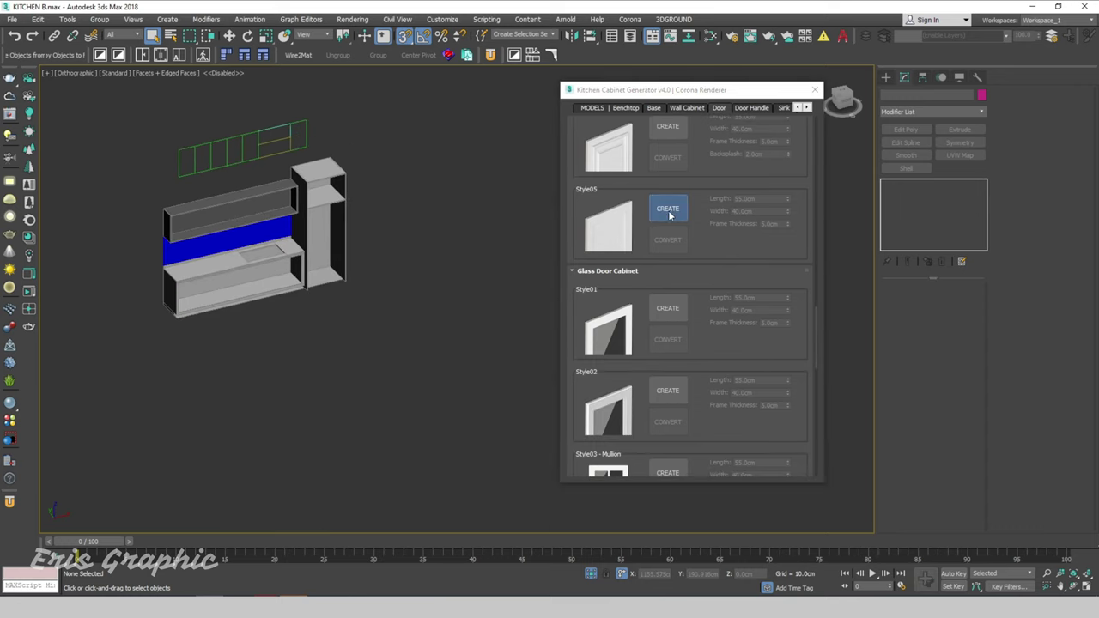
{"action": "left_click", "coordinate": [557, 315]}
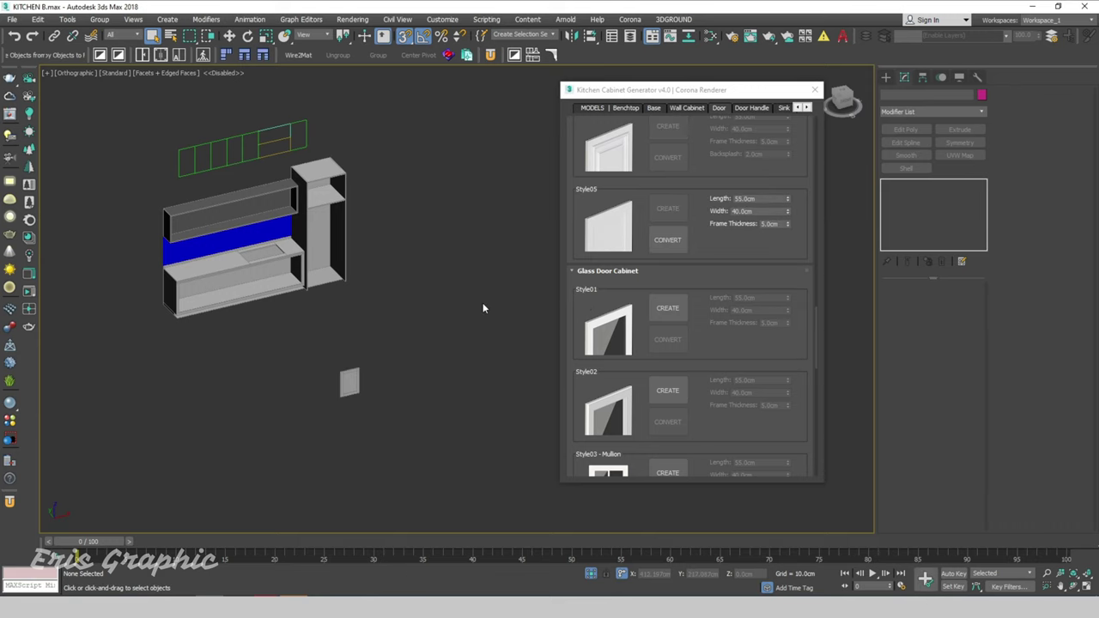
Step: Set the door's Length to 60 cm and Width to 34 cm
{"action": "scroll", "coordinate": [484, 491], "scroll_direction": "down", "scroll_amount": 3}
{"action": "scroll", "coordinate": [461, 490], "scroll_direction": "down", "scroll_amount": 2}
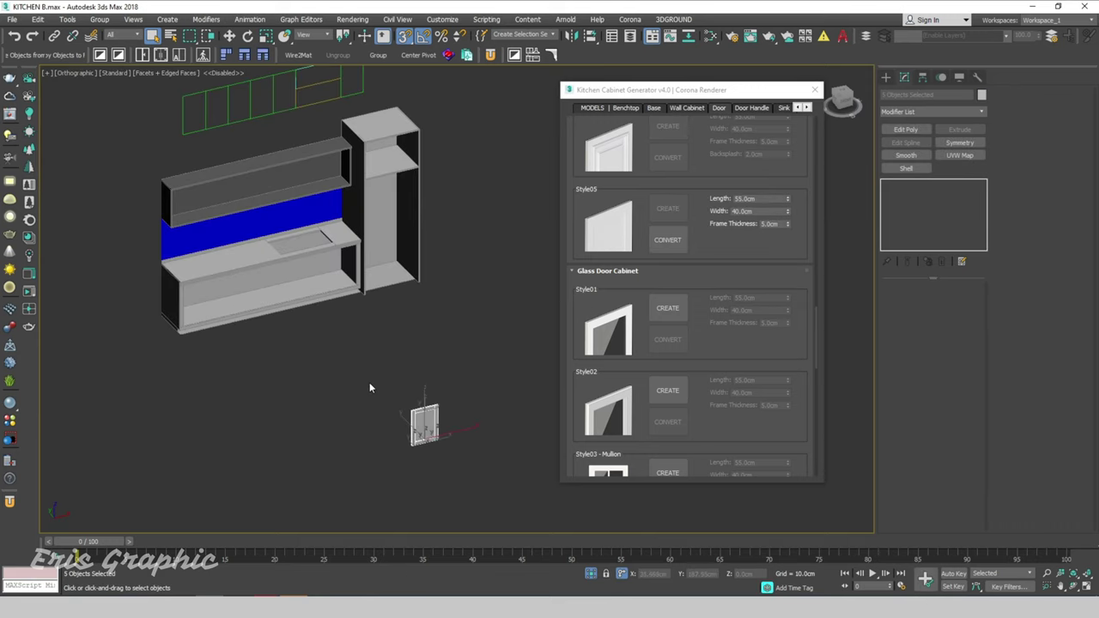
{"action": "left_click", "coordinate": [770, 199]}
{"action": "type", "text": "60"}
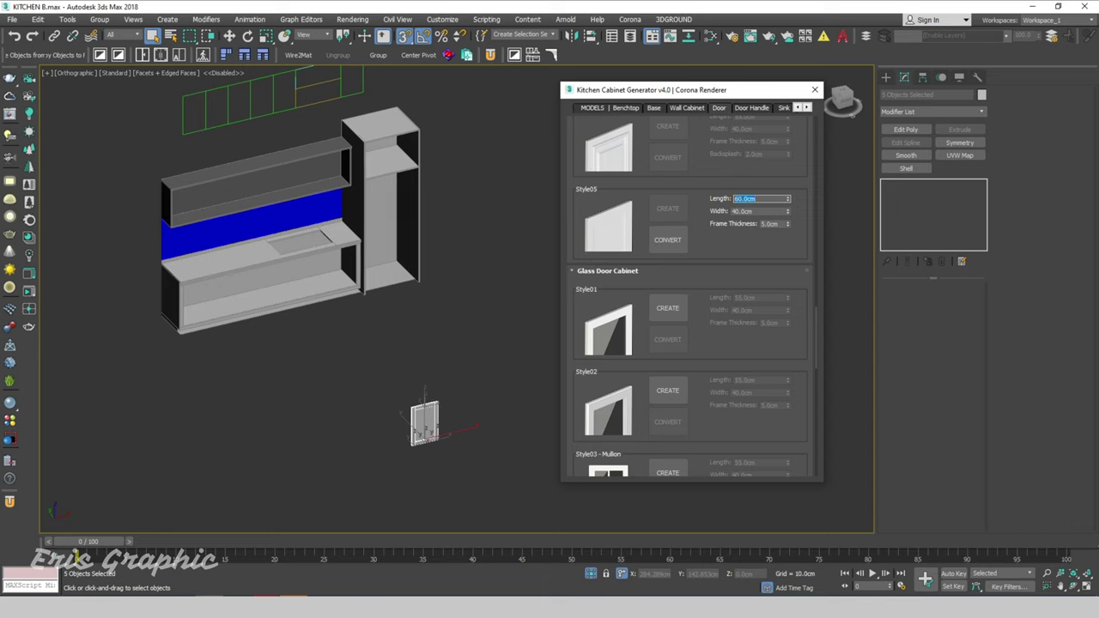
{"action": "scroll", "coordinate": [481, 467], "scroll_direction": "up", "scroll_amount": 3}
{"action": "scroll", "coordinate": [443, 460], "scroll_direction": "up", "scroll_amount": 4}
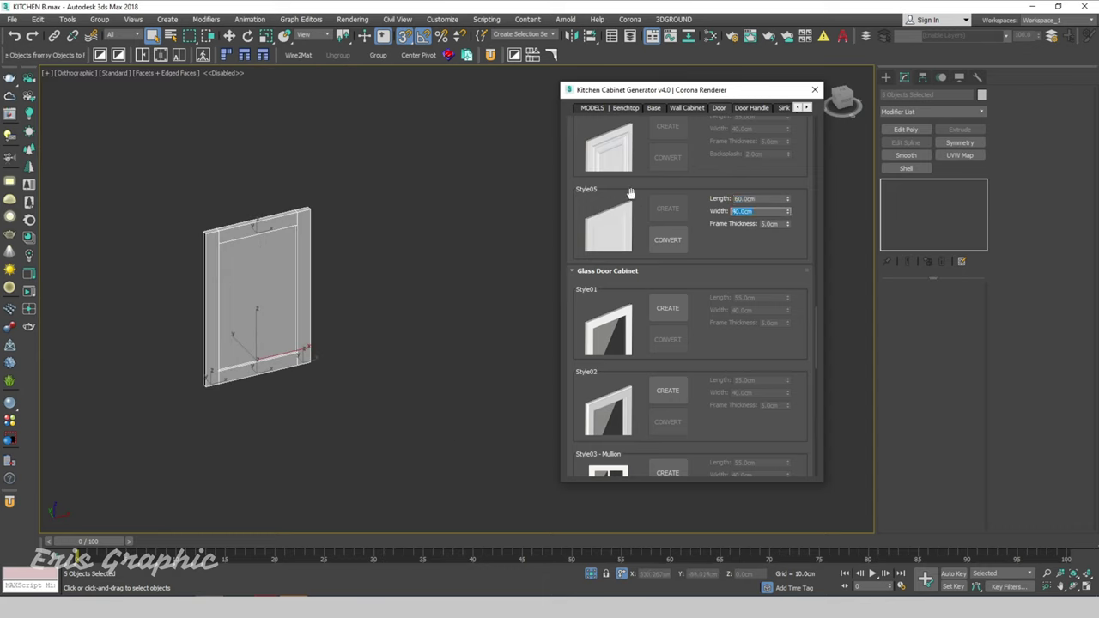
{"action": "left_click", "coordinate": [731, 211]}
{"action": "type", "text": "34"}
{"action": "key", "text": "Return"}
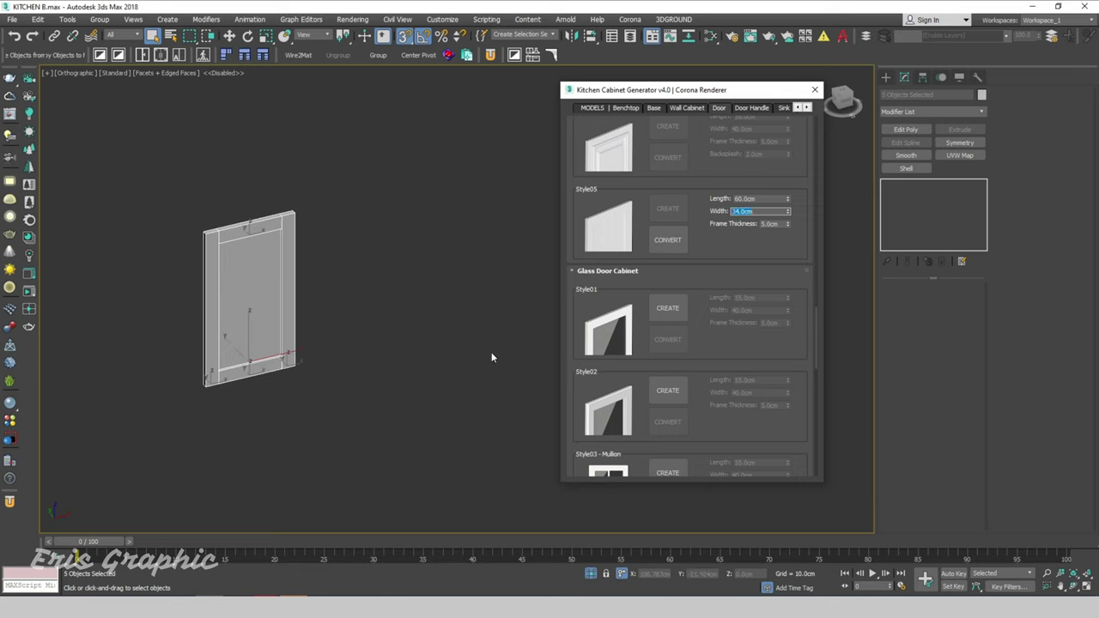
{"action": "scroll", "coordinate": [492, 357], "scroll_direction": "down", "scroll_amount": 2}
Step: Convert the Style05 door into editable geometry
{"action": "middle_click_drag", "start_coordinate": [392, 306], "coordinate": [432, 274]}
{"action": "left_click", "coordinate": [671, 242]}
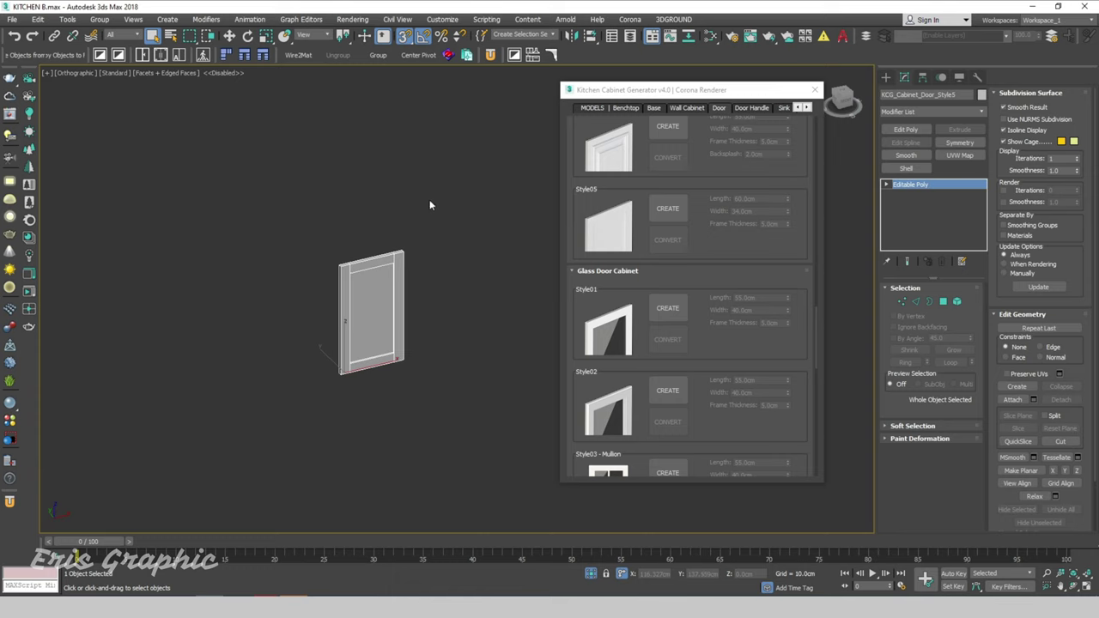
{"action": "scroll", "coordinate": [430, 199], "scroll_direction": "down", "scroll_amount": 3}
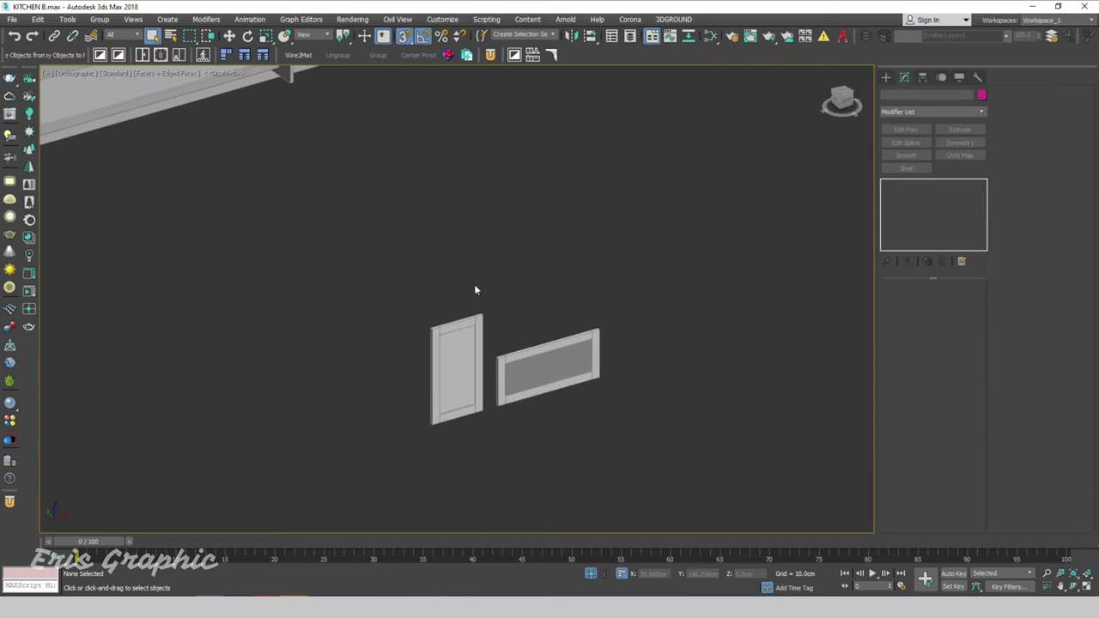
Step: Apply a dark wood finish from the generator's Wood materials to the plain door panel
{"action": "scroll", "coordinate": [476, 283], "scroll_direction": "up", "scroll_amount": 3}
{"action": "left_click", "coordinate": [439, 412]}
{"action": "middle_click_drag", "start_coordinate": [496, 276], "coordinate": [399, 240]}
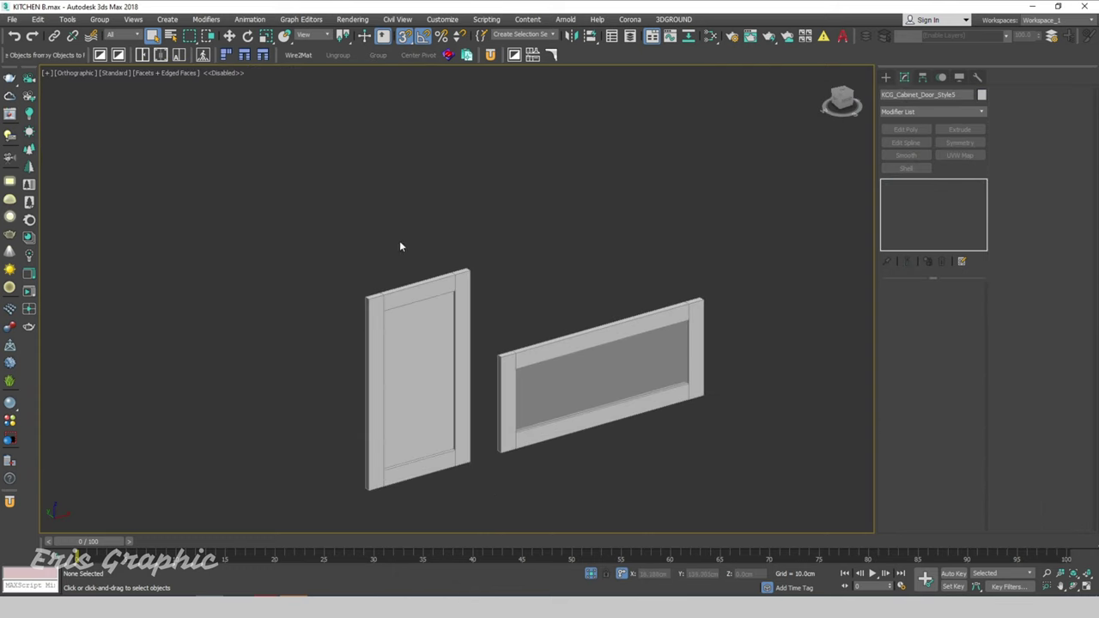
{"action": "middle_click_drag", "start_coordinate": [323, 306], "coordinate": [466, 275]}
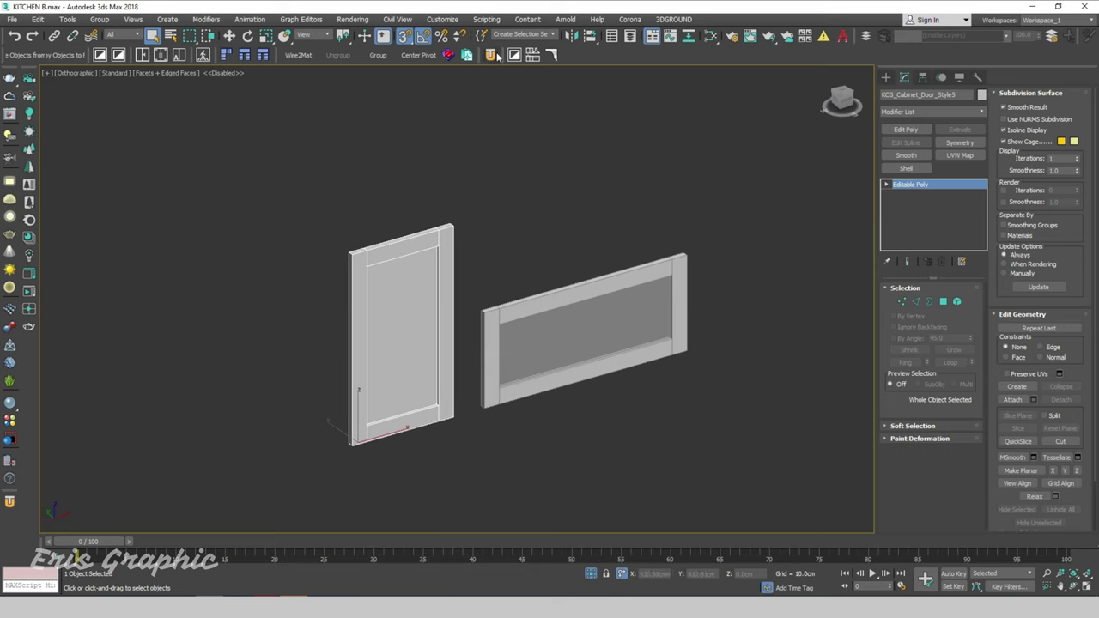
{"action": "left_click", "coordinate": [532, 55]}
{"action": "left_click_drag", "start_coordinate": [601, 101], "coordinate": [732, 110]}
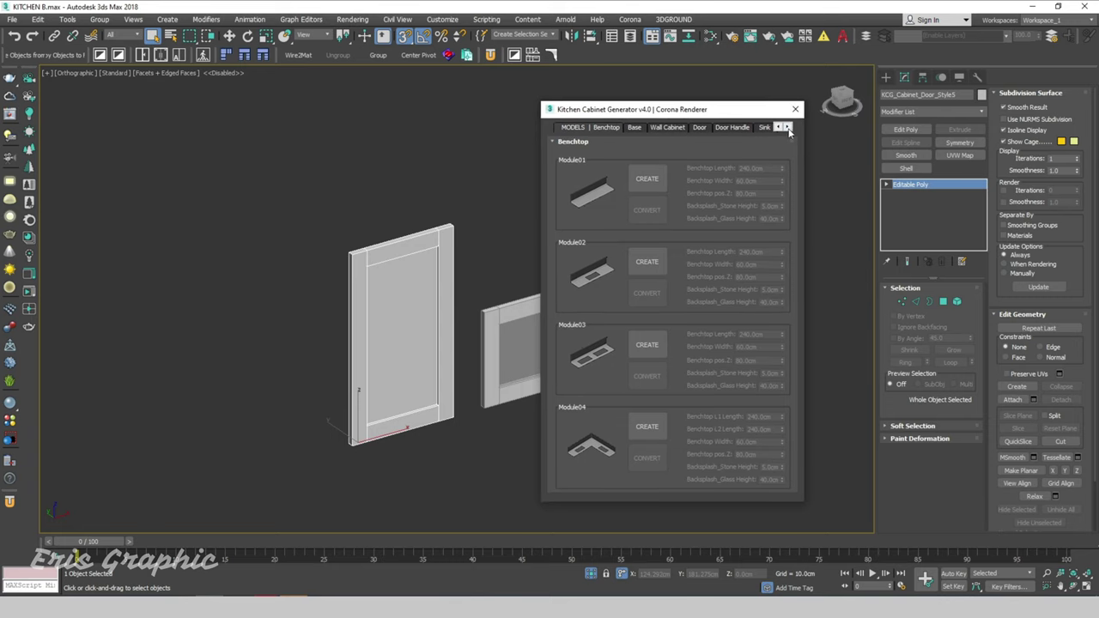
{"action": "left_click", "coordinate": [787, 127]}
{"action": "left_click", "coordinate": [786, 127]}
{"action": "left_click", "coordinate": [685, 127]}
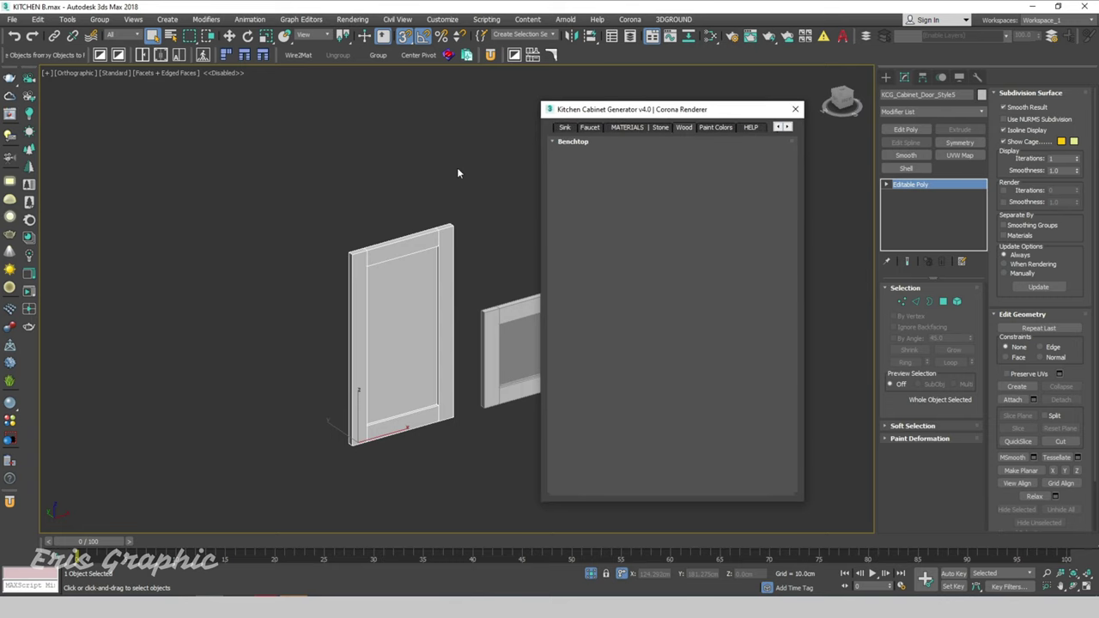
{"action": "mouse_move", "coordinate": [428, 180]}
{"action": "middle_mouse_down"}
{"action": "mouse_move", "coordinate": [309, 140]}
{"action": "mouse_move", "coordinate": [249, 140]}
{"action": "middle_mouse_up"}
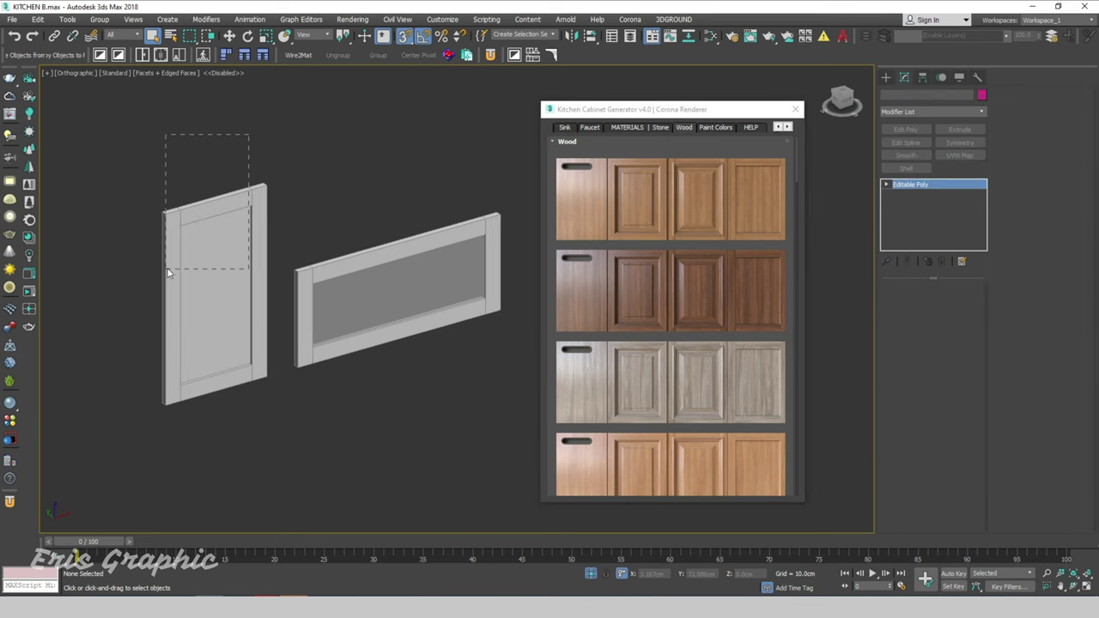
{"action": "scroll", "coordinate": [739, 316], "scroll_direction": "down", "scroll_amount": 5}
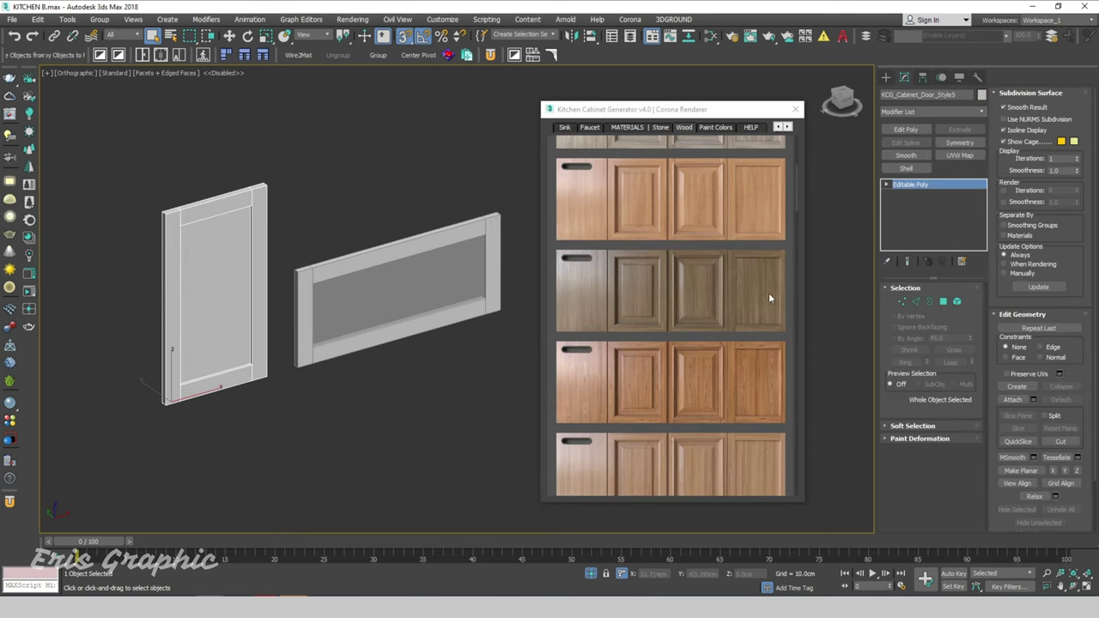
{"action": "left_click", "coordinate": [769, 293]}
Step: Give the glass-panel door's pieces the same dark wood, then select its inner frame panel
{"action": "scroll", "coordinate": [327, 208], "scroll_direction": "up", "scroll_amount": 5}
{"action": "scroll", "coordinate": [332, 165], "scroll_direction": "down", "scroll_amount": 6}
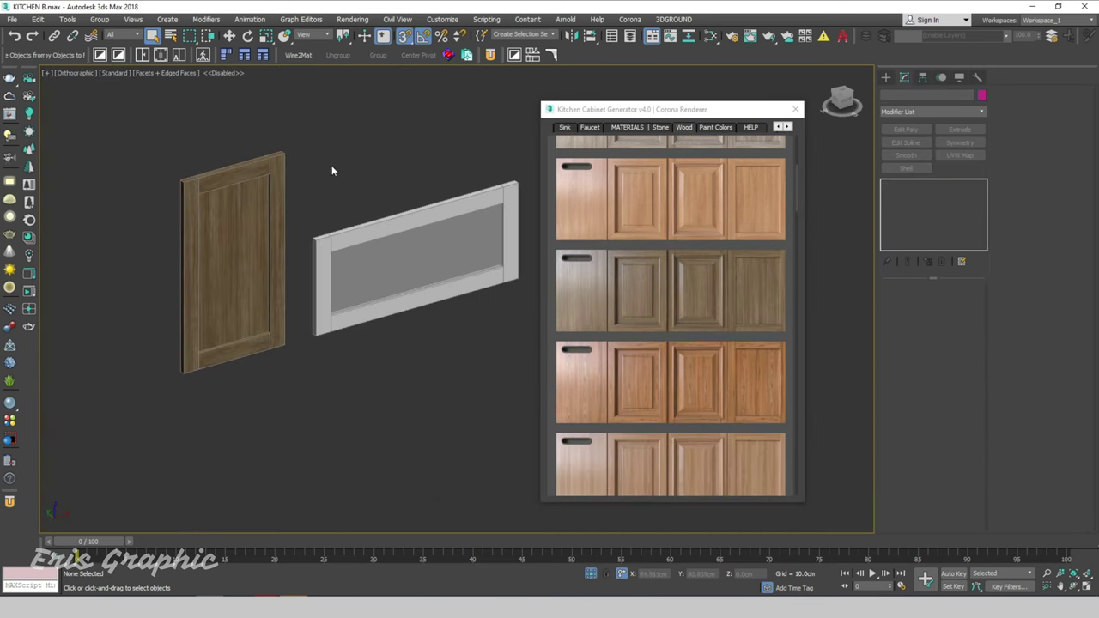
{"action": "scroll", "coordinate": [322, 174], "scroll_direction": "up", "scroll_amount": 1}
{"action": "left_click", "coordinate": [322, 174]}
{"action": "left_click", "coordinate": [317, 307]}
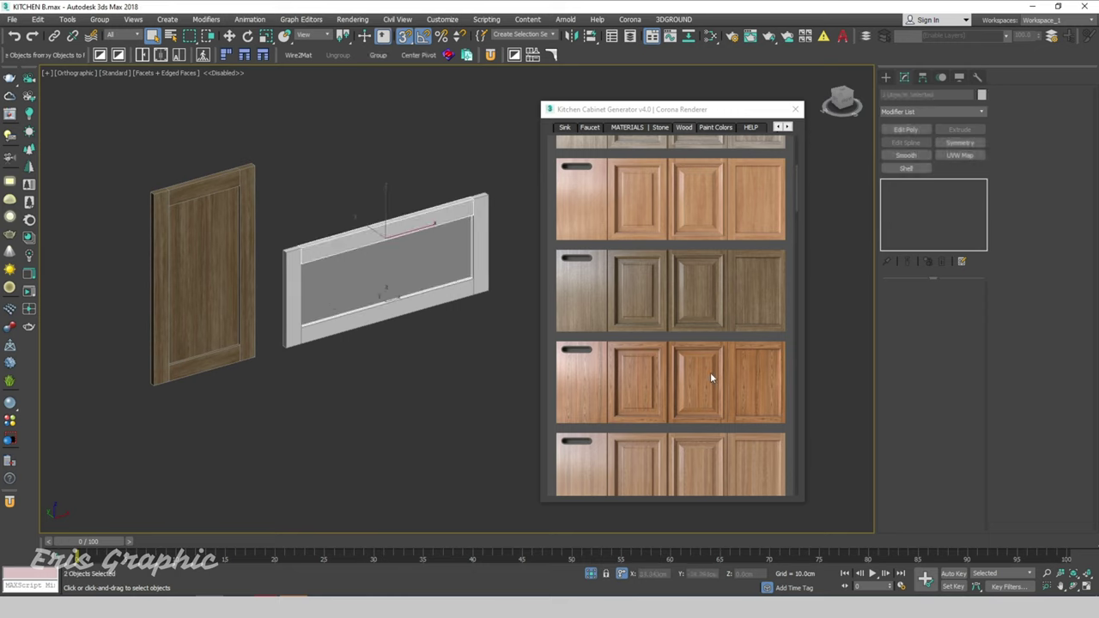
{"action": "left_click", "coordinate": [754, 280]}
{"action": "left_click", "coordinate": [375, 142]}
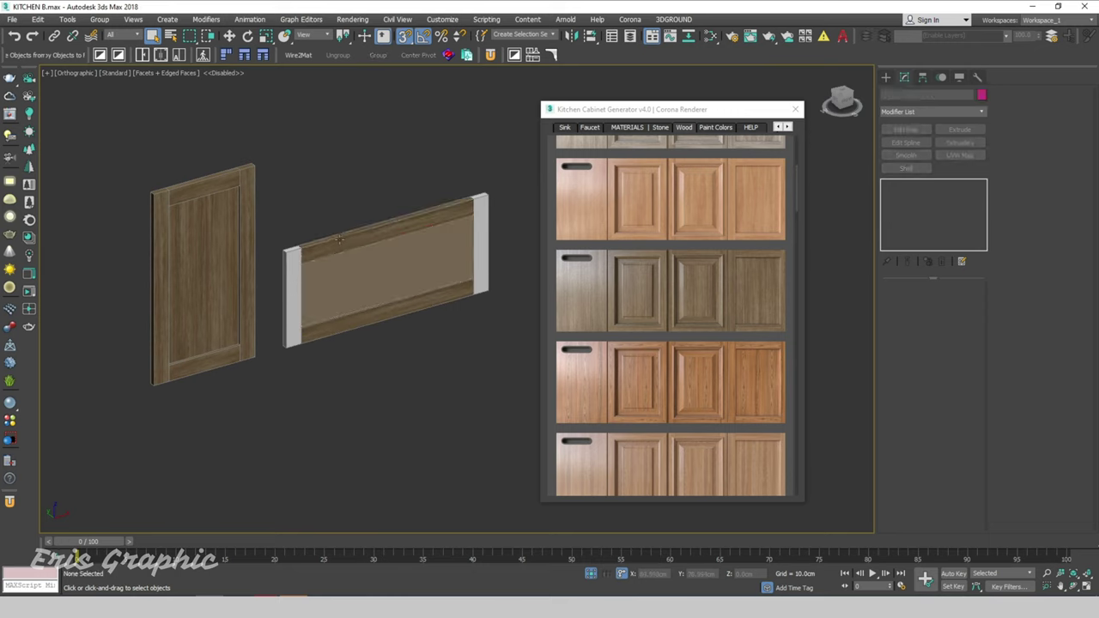
{"action": "middle_click_drag", "start_coordinate": [455, 251], "coordinate": [371, 245]}
{"action": "left_click", "coordinate": [366, 221]}
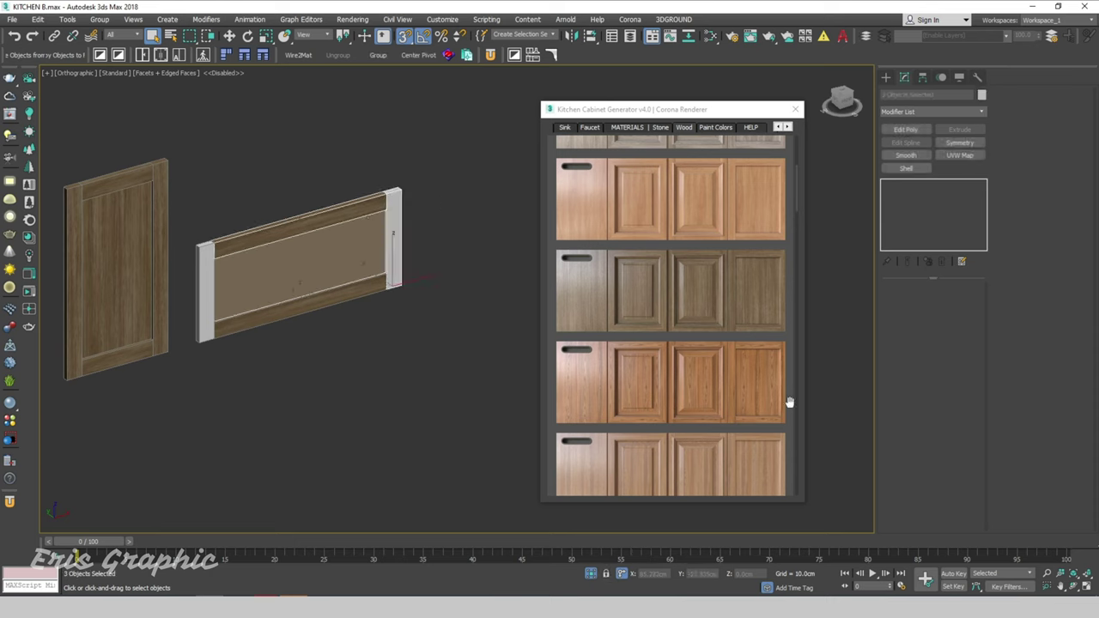
{"action": "left_click", "coordinate": [756, 302]}
{"action": "left_click", "coordinate": [204, 253]}
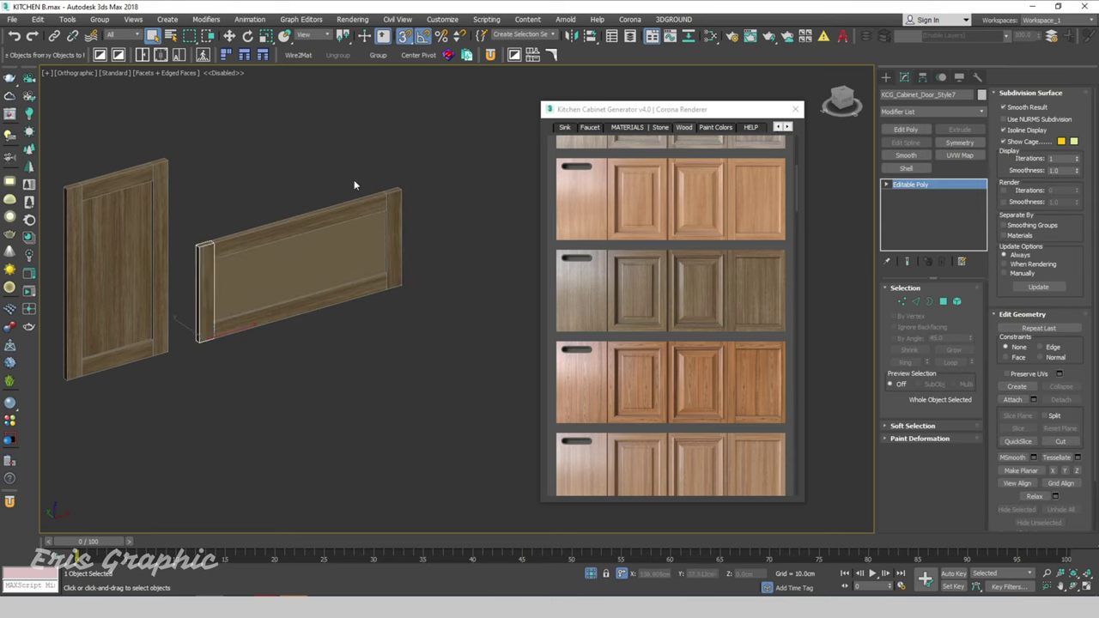
{"action": "left_click", "coordinate": [308, 261]}
Step: Assign the Corona library's Glass Clear material to the selected inner panel
{"action": "key", "text": "w"}
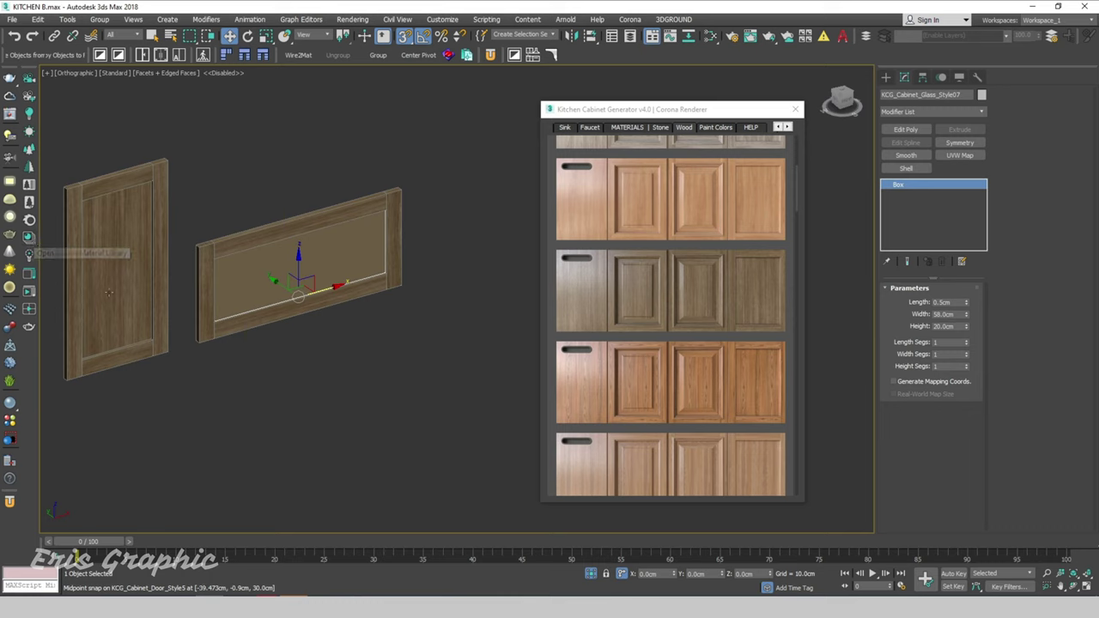
{"action": "left_click", "coordinate": [30, 237]}
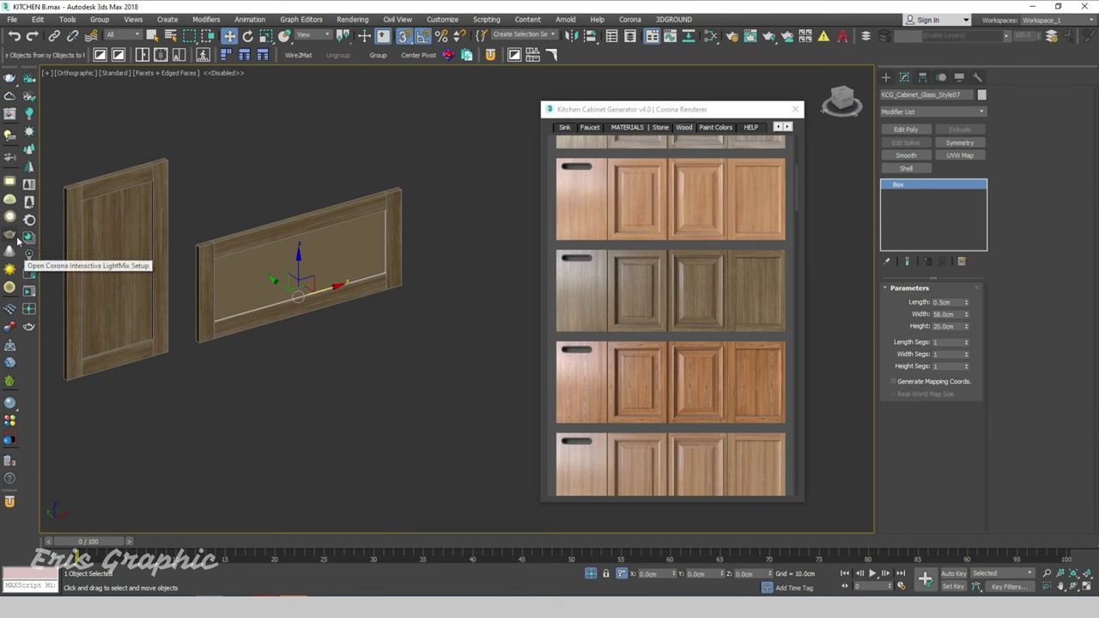
{"action": "left_click", "coordinate": [29, 240]}
{"action": "right_click", "coordinate": [496, 99]}
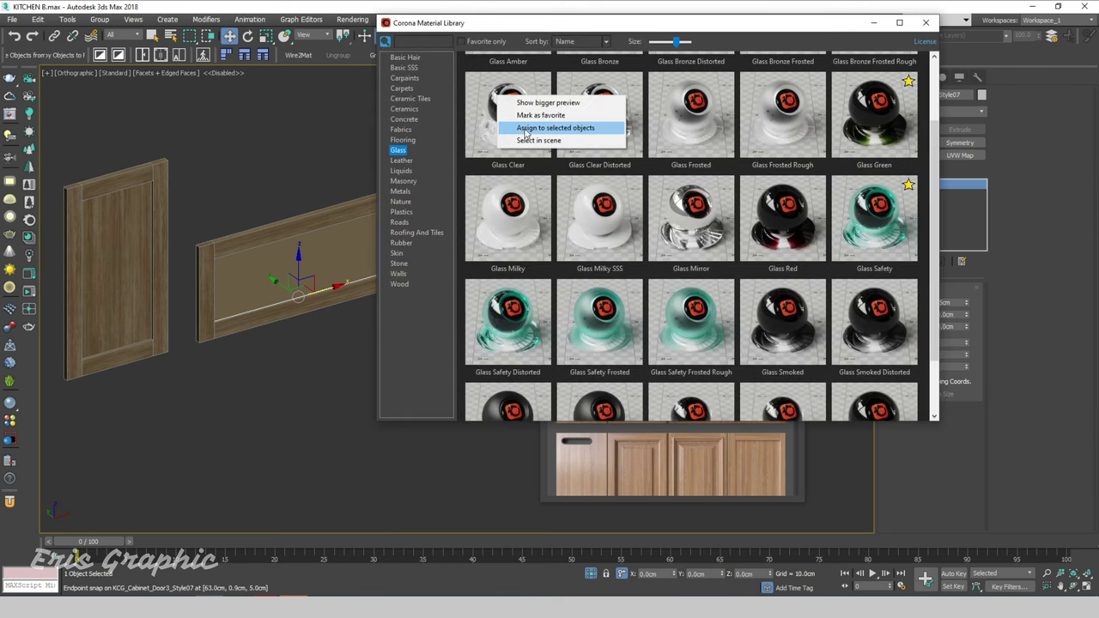
{"action": "left_click", "coordinate": [558, 127]}
Step: Close the Corona material library and the Kitchen Cabinet Generator window
{"action": "left_click", "coordinate": [937, 26]}
{"action": "left_click", "coordinate": [476, 127]}
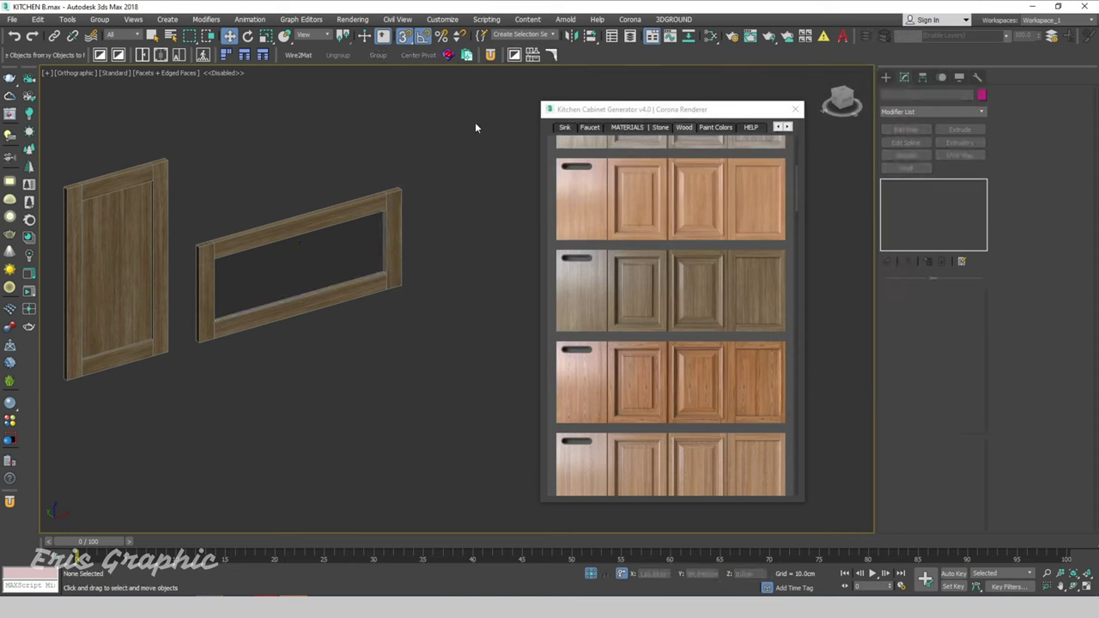
{"action": "left_click", "coordinate": [794, 109]}
Step: Add Edit Poly to the right stile and attach the top rail, bottom rail and left stile
{"action": "middle_click_drag", "start_coordinate": [320, 165], "coordinate": [415, 152]}
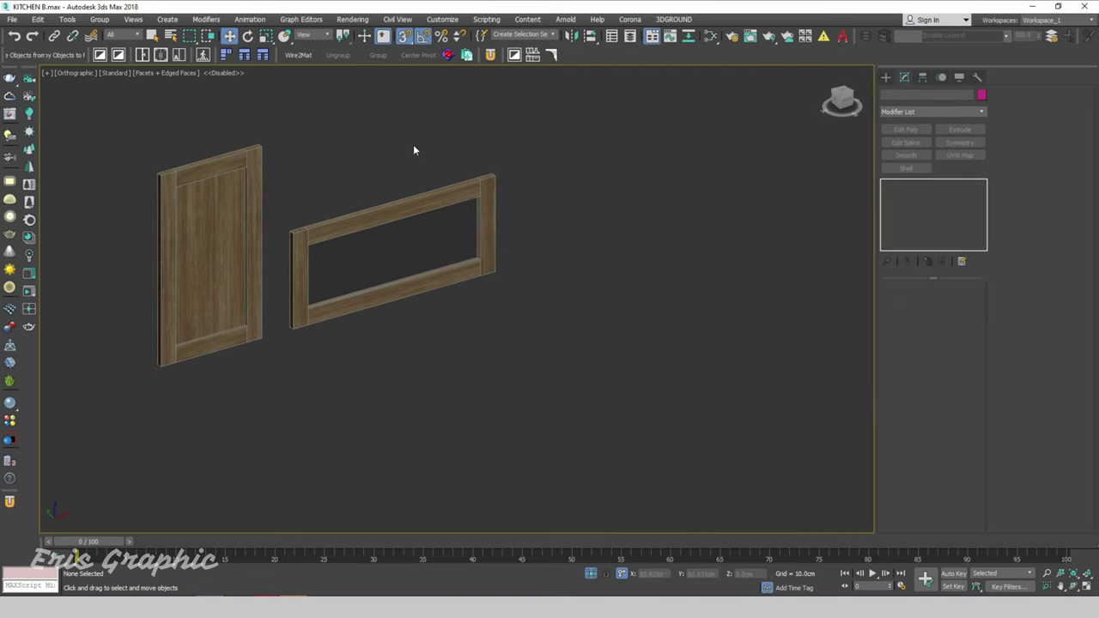
{"action": "key", "text": "q"}
{"action": "scroll", "coordinate": [440, 209], "scroll_direction": "up", "scroll_amount": 5}
{"action": "left_click", "coordinate": [509, 217]}
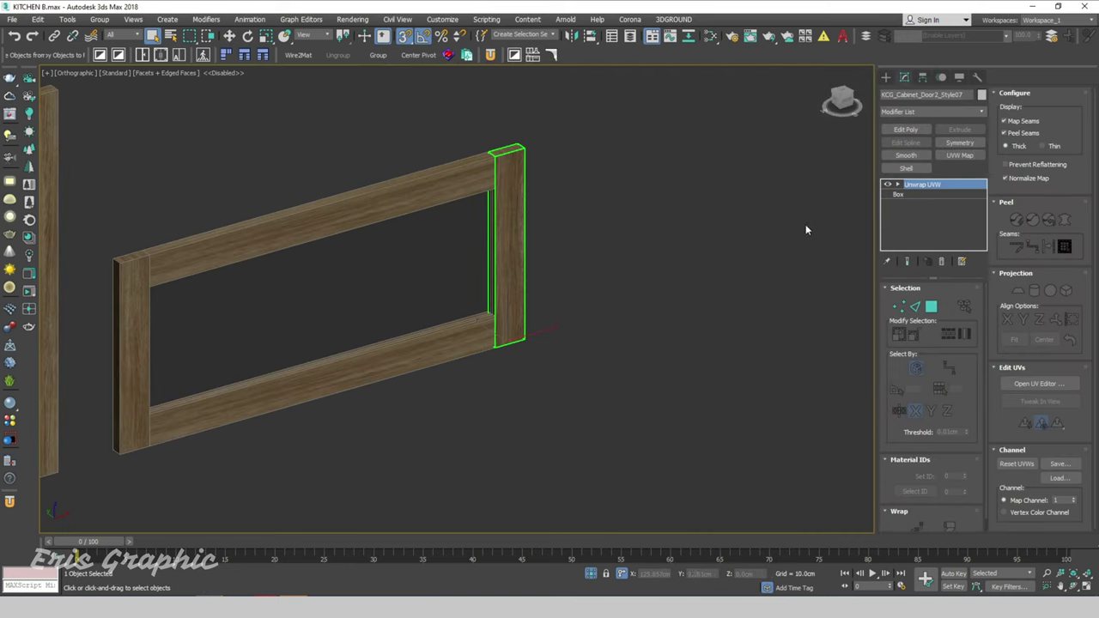
{"action": "left_click", "coordinate": [906, 129]}
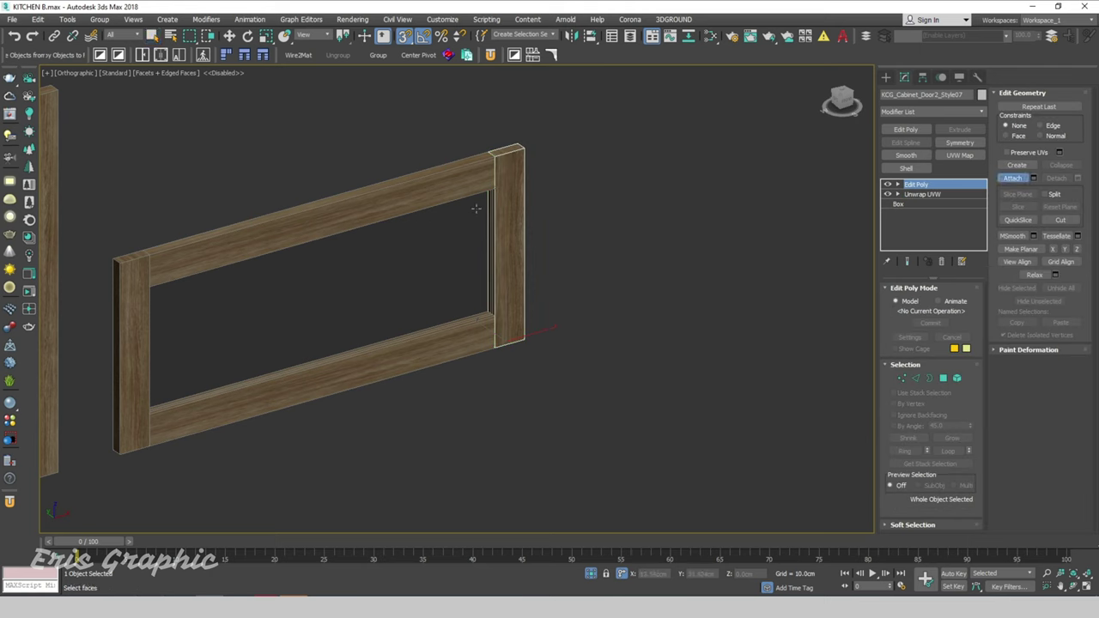
{"action": "left_click", "coordinate": [446, 232]}
{"action": "left_click", "coordinate": [608, 287]}
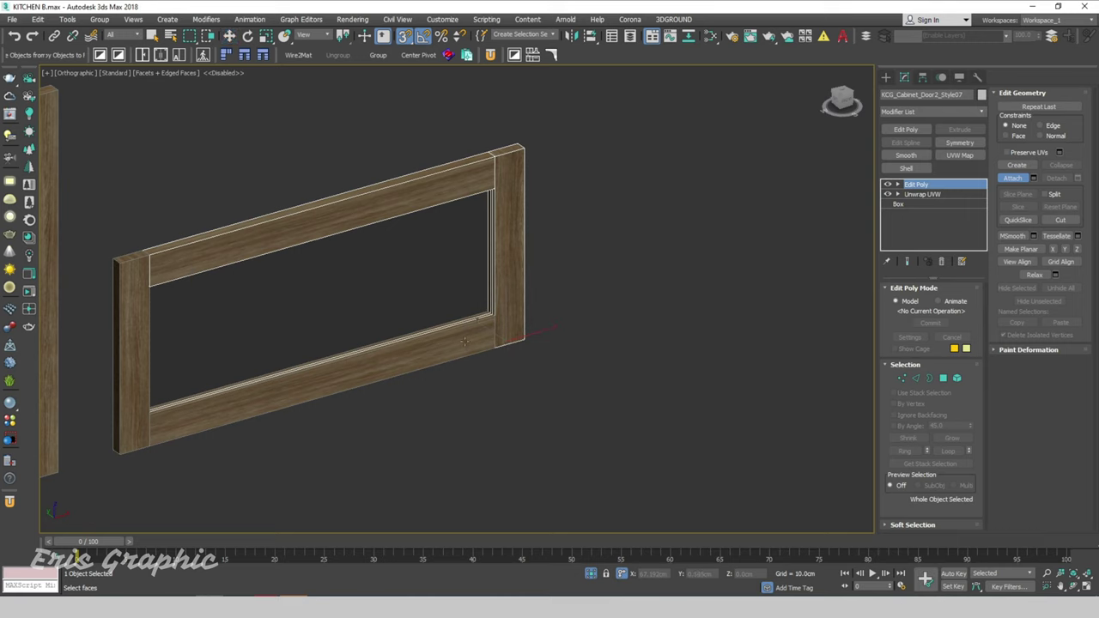
{"action": "left_click", "coordinate": [481, 335]}
{"action": "left_click", "coordinate": [607, 287]}
{"action": "left_click", "coordinate": [132, 287]}
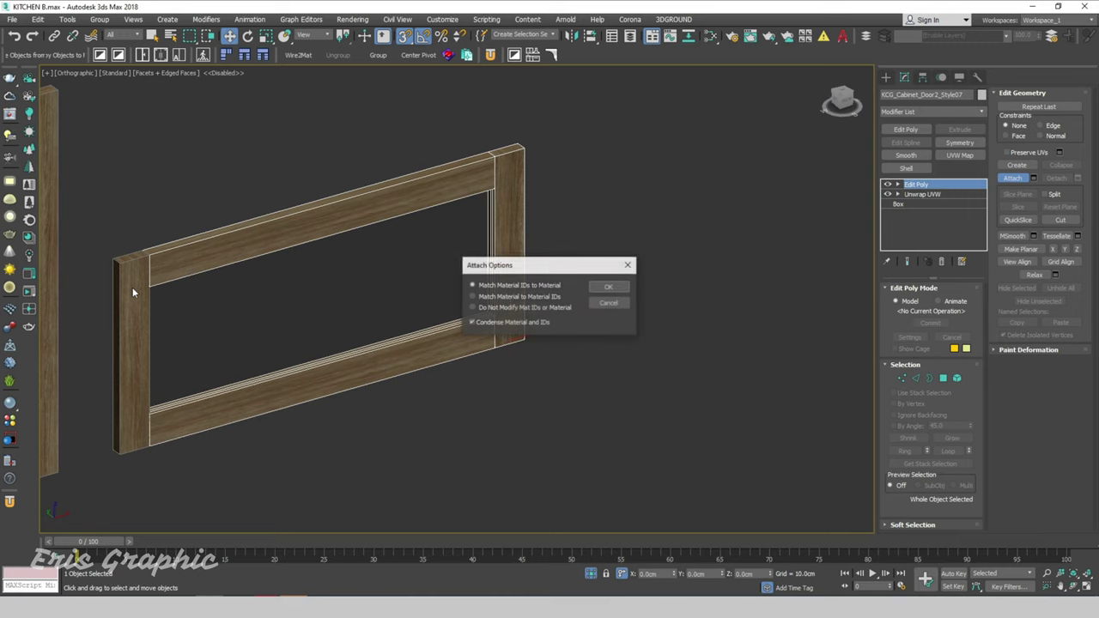
{"action": "left_click", "coordinate": [608, 288]}
Step: Select the panel door and nudge it into a new position
{"action": "scroll", "coordinate": [687, 245], "scroll_direction": "down", "scroll_amount": 5}
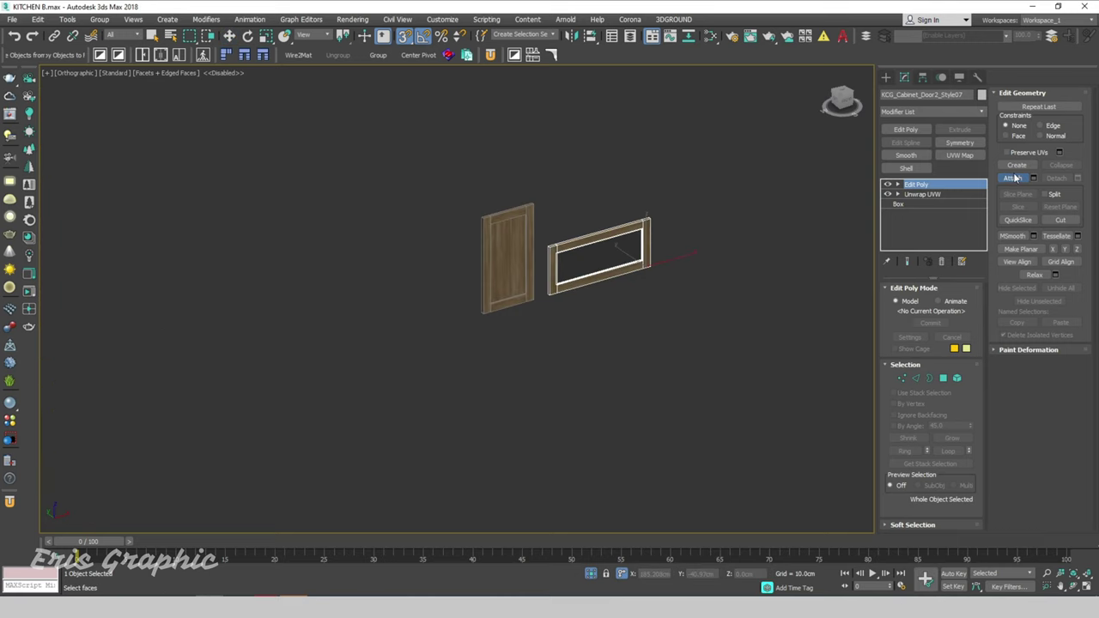
{"action": "left_click", "coordinate": [673, 165]}
{"action": "scroll", "coordinate": [361, 206], "scroll_direction": "up", "scroll_amount": 3}
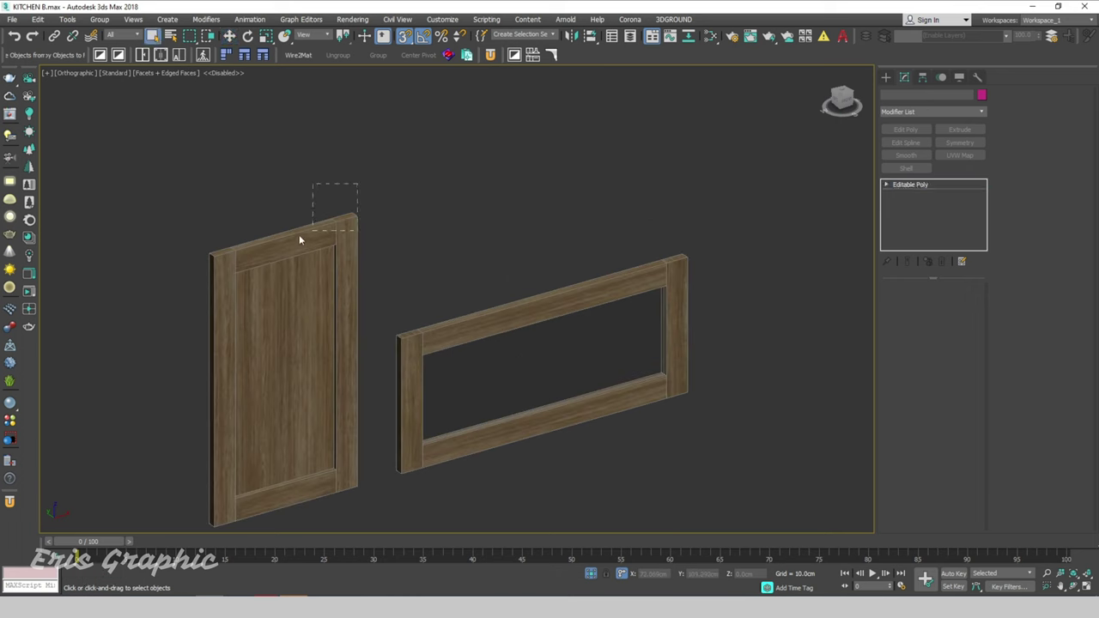
{"action": "left_click_drag", "start_coordinate": [299, 239], "coordinate": [339, 201]}
{"action": "key", "text": "w"}
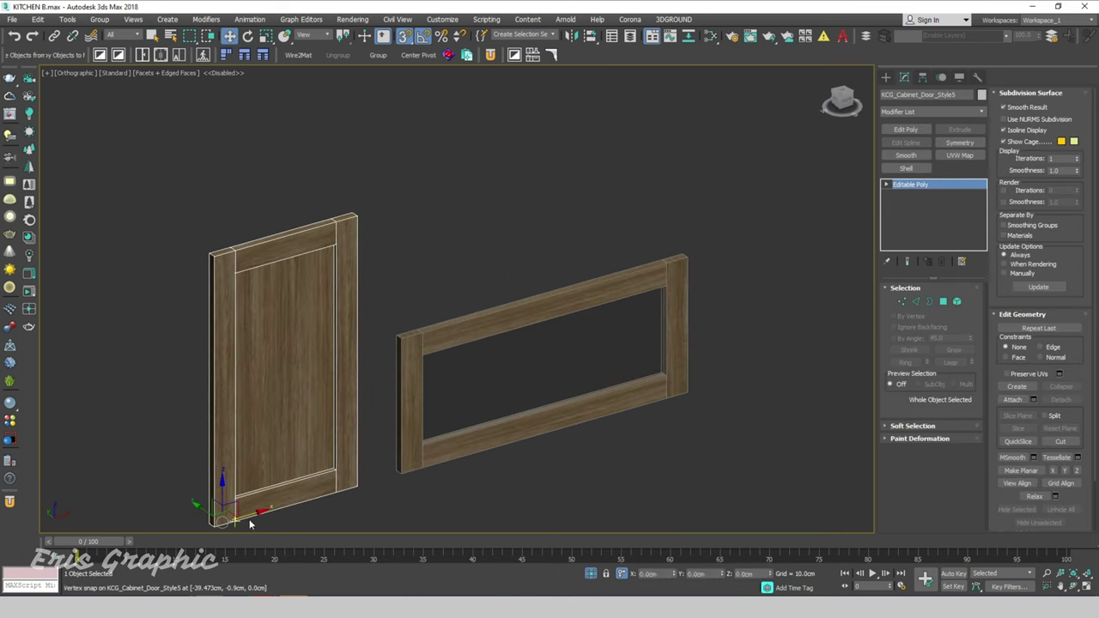
{"action": "left_click_drag", "start_coordinate": [250, 524], "coordinate": [226, 515]}
{"action": "left_click", "coordinate": [433, 222]}
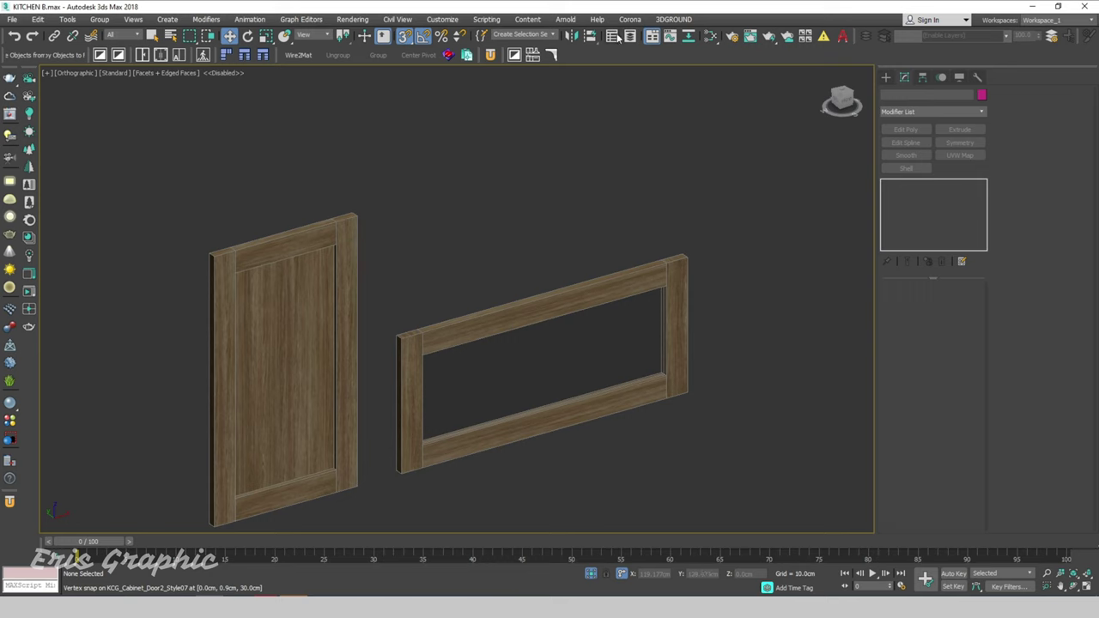
Step: Reopen the Kitchen Cabinet Generator and move its window to the right
{"action": "middle_click_drag", "start_coordinate": [554, 206], "coordinate": [515, 187]}
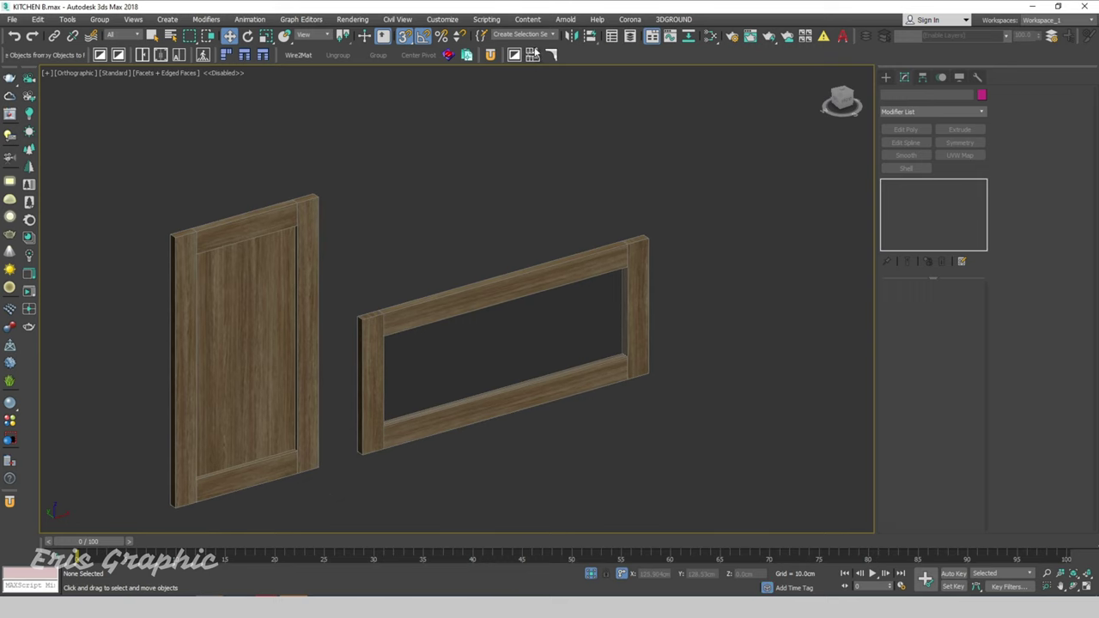
{"action": "left_click", "coordinate": [532, 54]}
{"action": "left_click_drag", "start_coordinate": [549, 107], "coordinate": [837, 109]}
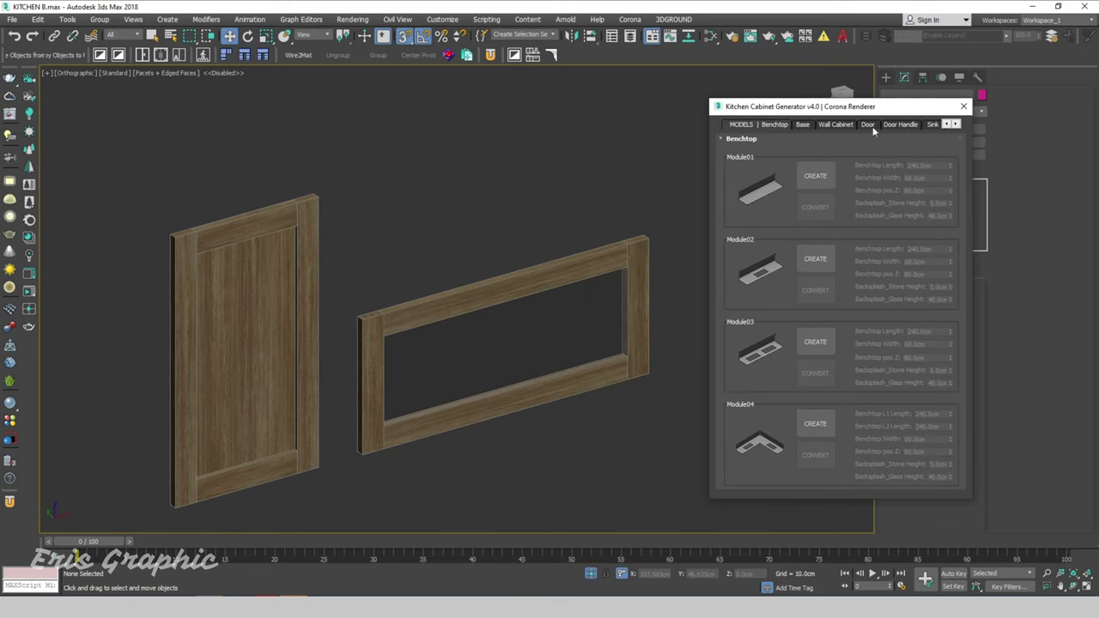
Step: Browse the Door Handle styles and create the rightmost Curved pull handle
{"action": "left_click", "coordinate": [869, 124]}
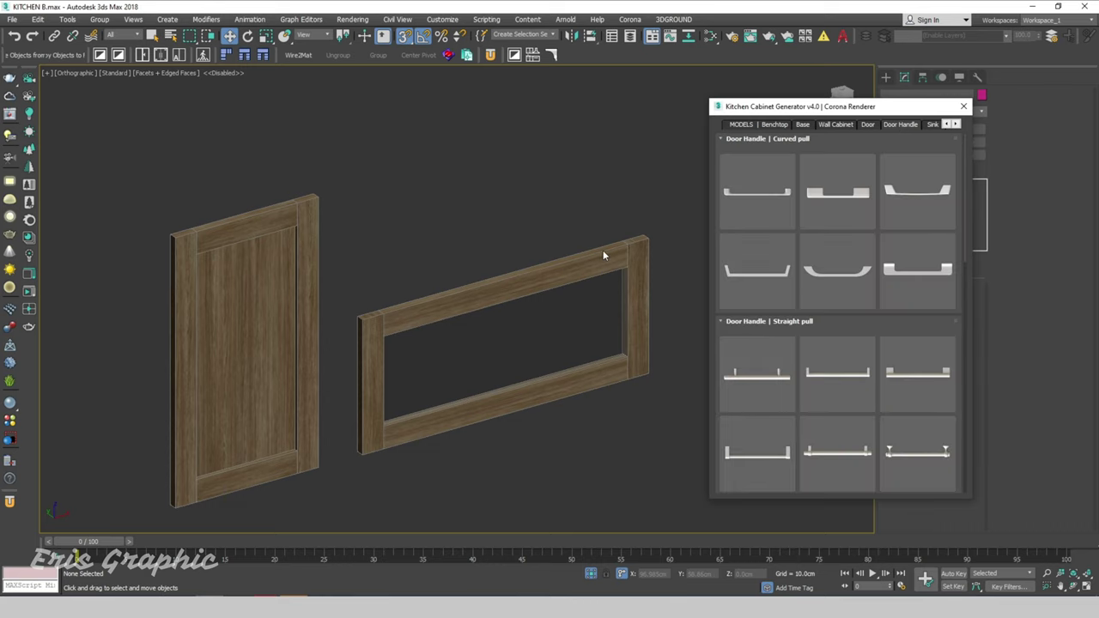
{"action": "scroll", "coordinate": [371, 197], "scroll_direction": "down", "scroll_amount": 3}
{"action": "scroll", "coordinate": [371, 197], "scroll_direction": "down", "scroll_amount": 2}
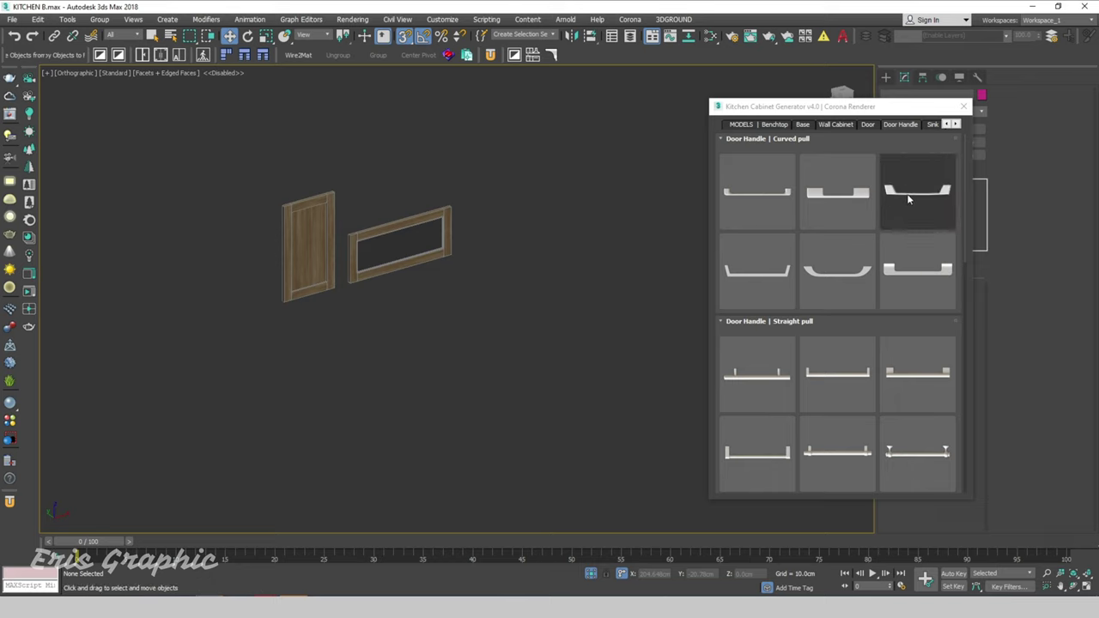
{"action": "scroll", "coordinate": [909, 199], "scroll_direction": "down", "scroll_amount": 2}
{"action": "scroll", "coordinate": [885, 343], "scroll_direction": "down", "scroll_amount": 3}
{"action": "scroll", "coordinate": [884, 356], "scroll_direction": "down", "scroll_amount": 3}
{"action": "scroll", "coordinate": [882, 370], "scroll_direction": "down", "scroll_amount": 1}
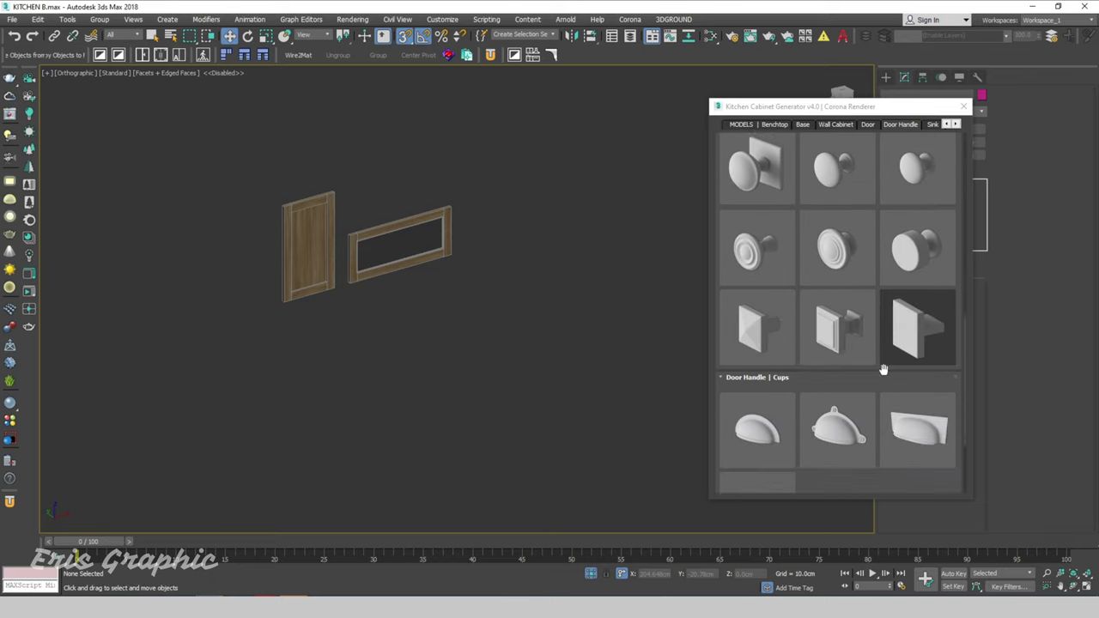
{"action": "scroll", "coordinate": [884, 370], "scroll_direction": "down", "scroll_amount": 1}
{"action": "scroll", "coordinate": [897, 369], "scroll_direction": "up", "scroll_amount": 1}
{"action": "scroll", "coordinate": [897, 369], "scroll_direction": "up", "scroll_amount": 4}
{"action": "scroll", "coordinate": [901, 344], "scroll_direction": "up", "scroll_amount": 1}
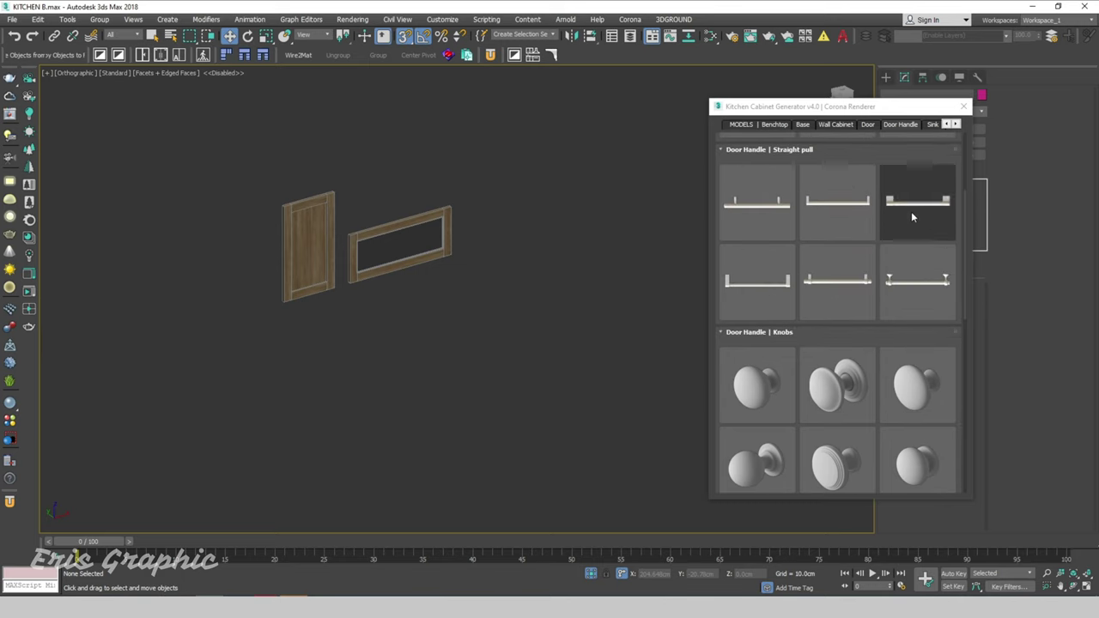
{"action": "scroll", "coordinate": [903, 258], "scroll_direction": "up", "scroll_amount": 1}
{"action": "scroll", "coordinate": [897, 290], "scroll_direction": "up", "scroll_amount": 1}
{"action": "left_click", "coordinate": [914, 284]}
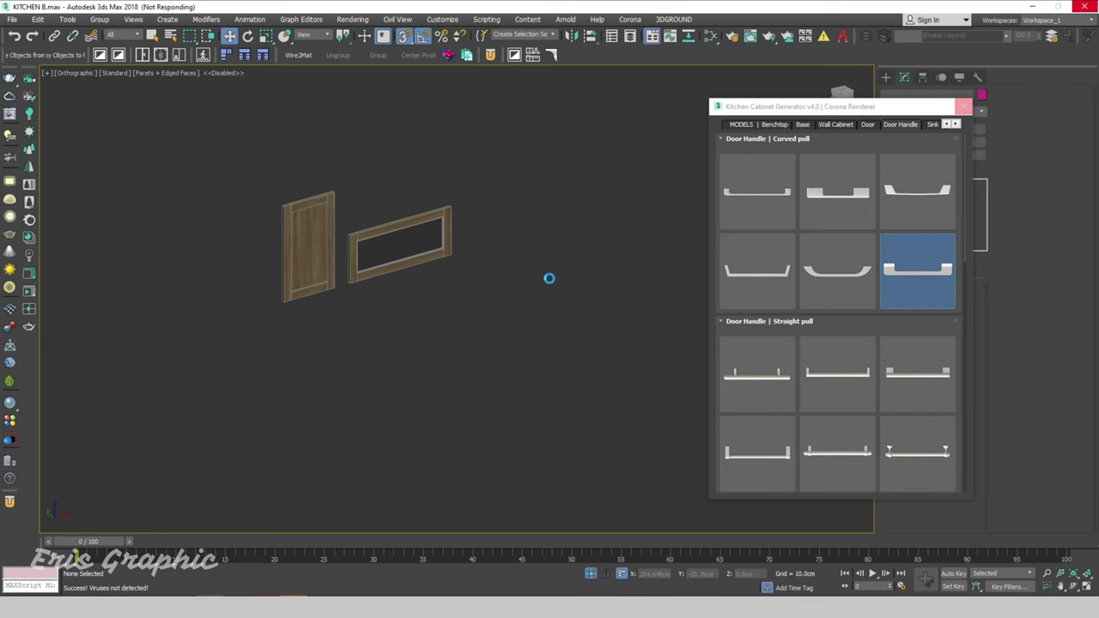
Step: Move the new pull handle onto the bottom rail of the glass frame door
{"action": "scroll", "coordinate": [382, 327], "scroll_direction": "up", "scroll_amount": 4}
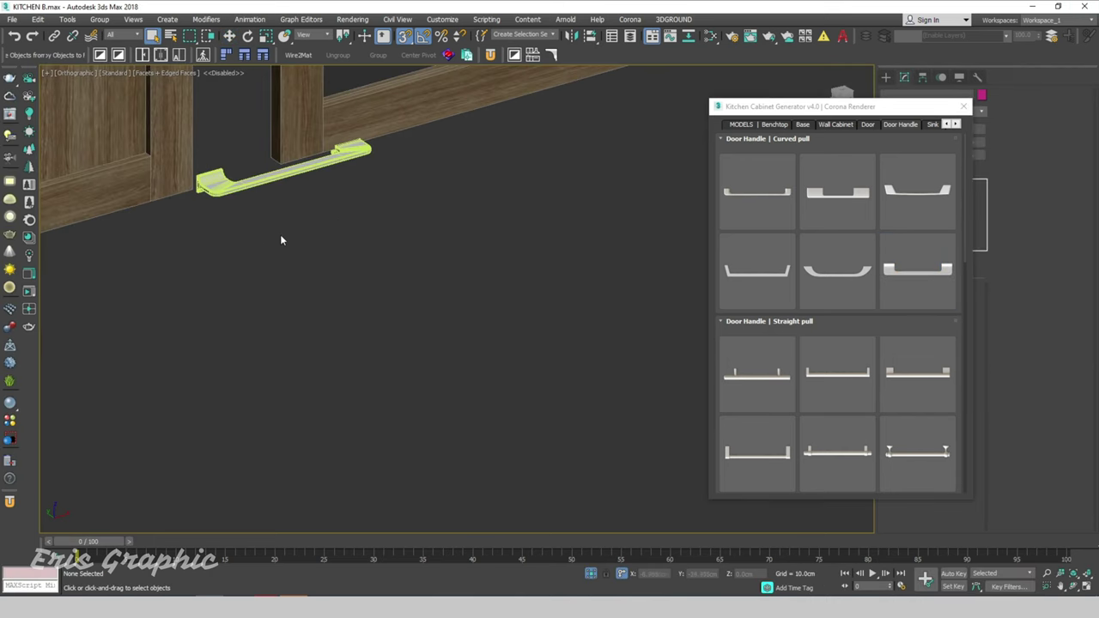
{"action": "scroll", "coordinate": [282, 238], "scroll_direction": "up", "scroll_amount": 4}
{"action": "left_click", "coordinate": [258, 249]}
{"action": "scroll", "coordinate": [310, 306], "scroll_direction": "down", "scroll_amount": 3}
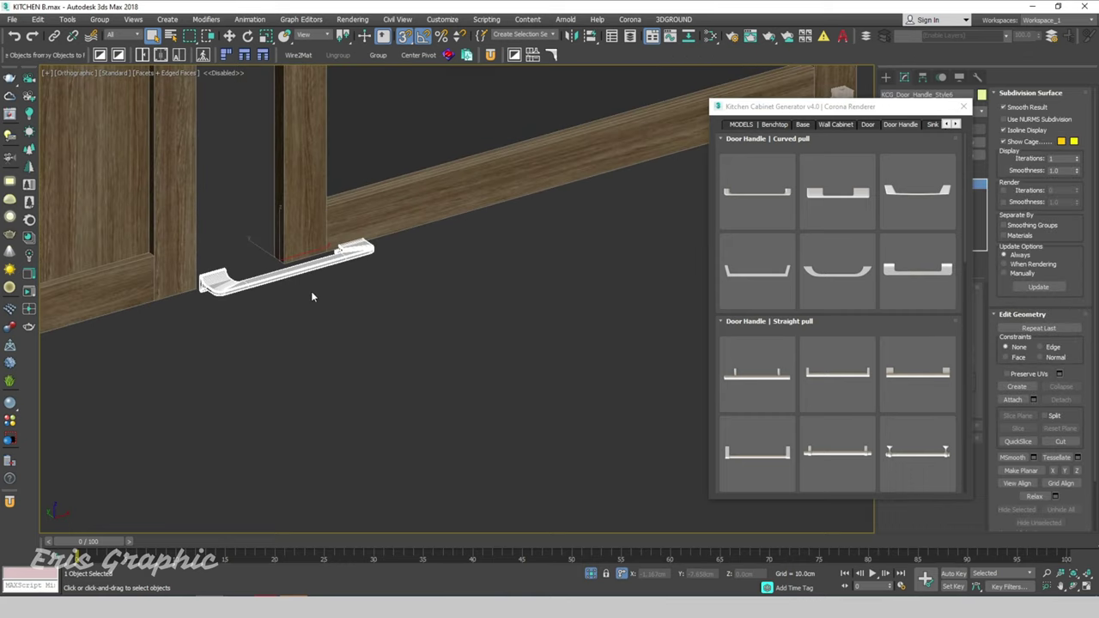
{"action": "key", "text": "t"}
{"action": "scroll", "coordinate": [245, 283], "scroll_direction": "down", "scroll_amount": 4}
{"action": "key", "text": "w"}
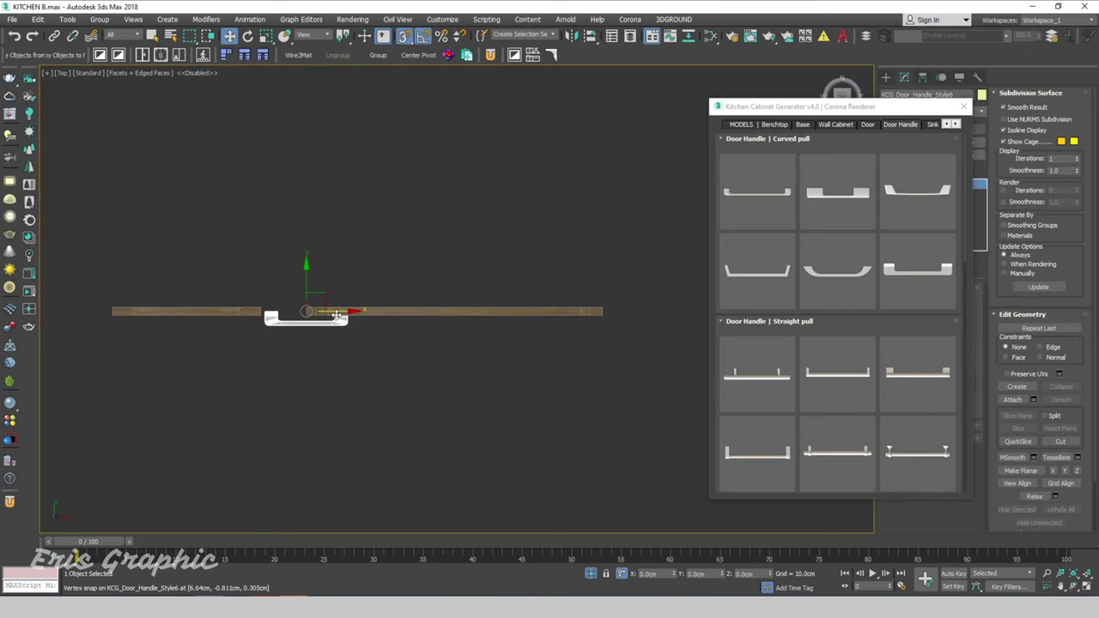
{"action": "left_click_drag", "start_coordinate": [334, 318], "coordinate": [459, 305]}
{"action": "middle_click_drag", "start_coordinate": [458, 305], "coordinate": [530, 275], "text": "alt"}
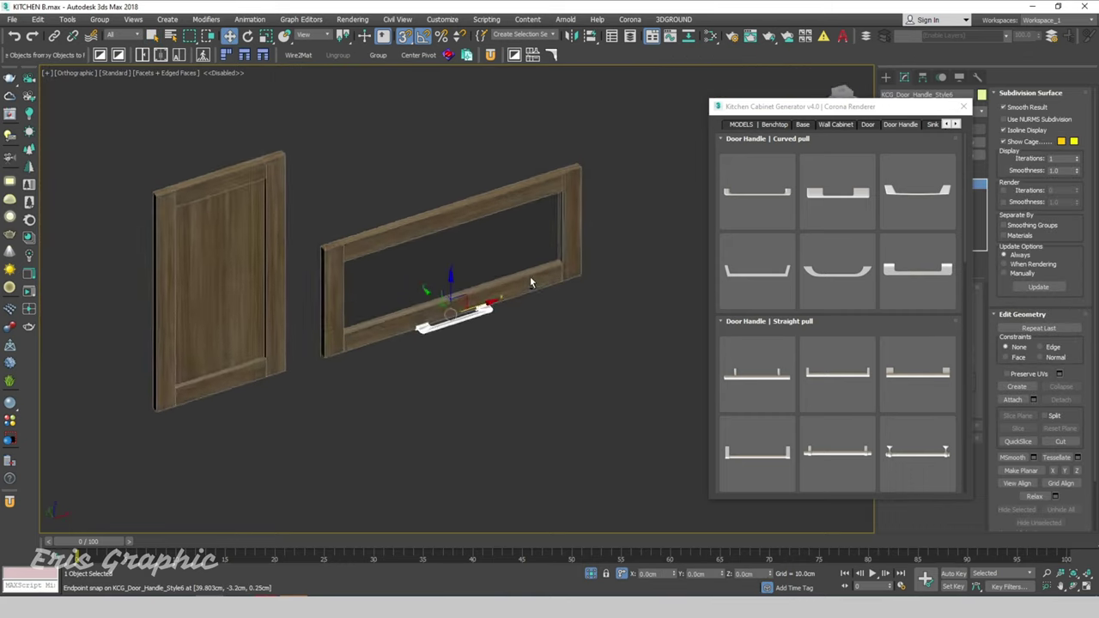
{"action": "scroll", "coordinate": [530, 276], "scroll_direction": "up", "scroll_amount": 3}
{"action": "scroll", "coordinate": [515, 283], "scroll_direction": "up", "scroll_amount": 3}
{"action": "left_click_drag", "start_coordinate": [218, 341], "coordinate": [176, 361]}
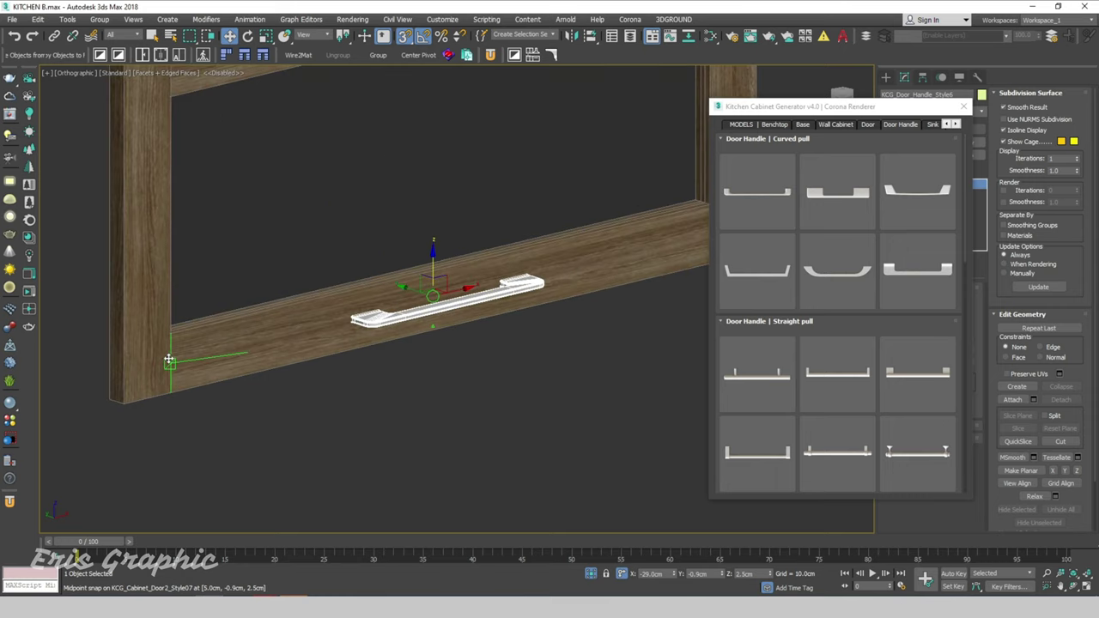
Step: In wireframe Top view, snap the handle into place on the rail
{"action": "scroll", "coordinate": [369, 343], "scroll_direction": "down", "scroll_amount": 5}
{"action": "scroll", "coordinate": [369, 343], "scroll_direction": "up", "scroll_amount": 4}
{"action": "scroll", "coordinate": [368, 351], "scroll_direction": "up", "scroll_amount": 2}
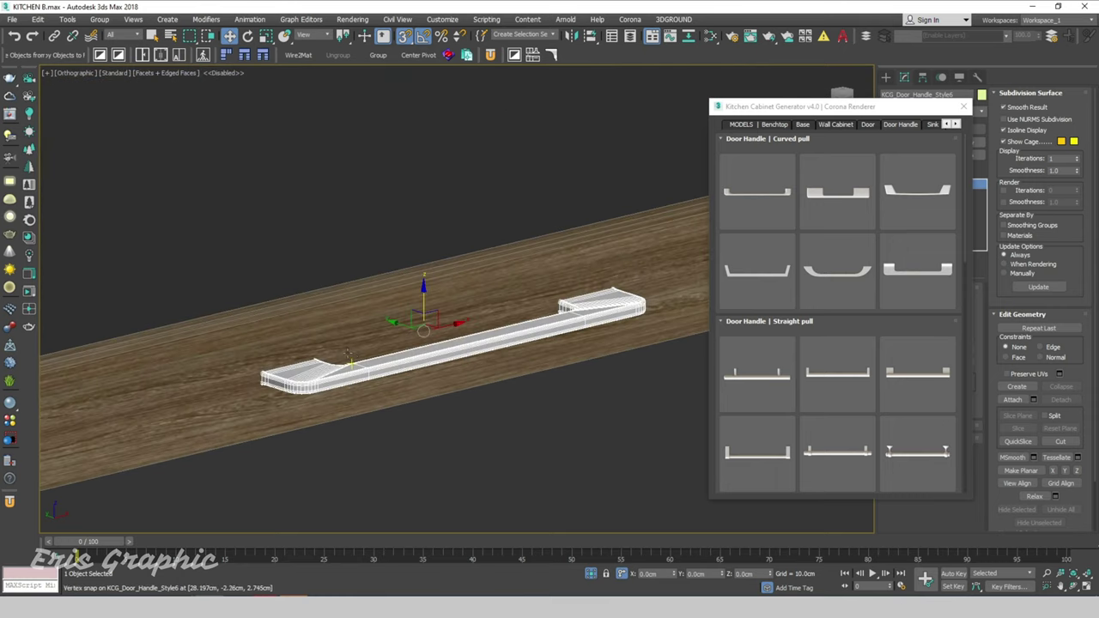
{"action": "key", "text": "t"}
{"action": "scroll", "coordinate": [412, 353], "scroll_direction": "up", "scroll_amount": 5}
{"action": "key", "text": "F3"}
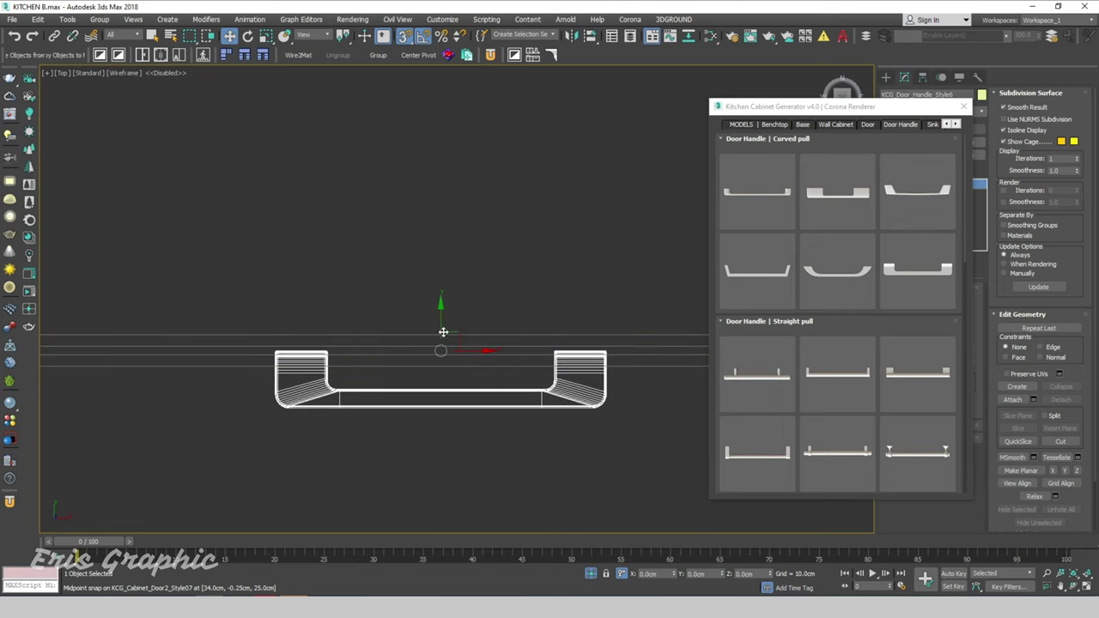
{"action": "mouse_move", "coordinate": [412, 353]}
{"action": "left_mouse_down"}
{"action": "mouse_move", "coordinate": [411, 381]}
{"action": "mouse_move", "coordinate": [417, 195]}
{"action": "left_mouse_up"}
Step: In Front view, Shift-drag a copy of the handle onto the door's bottom rail
{"action": "scroll", "coordinate": [417, 257], "scroll_direction": "down", "scroll_amount": 5}
{"action": "middle_click_drag", "start_coordinate": [457, 321], "coordinate": [498, 226], "text": "alt"}
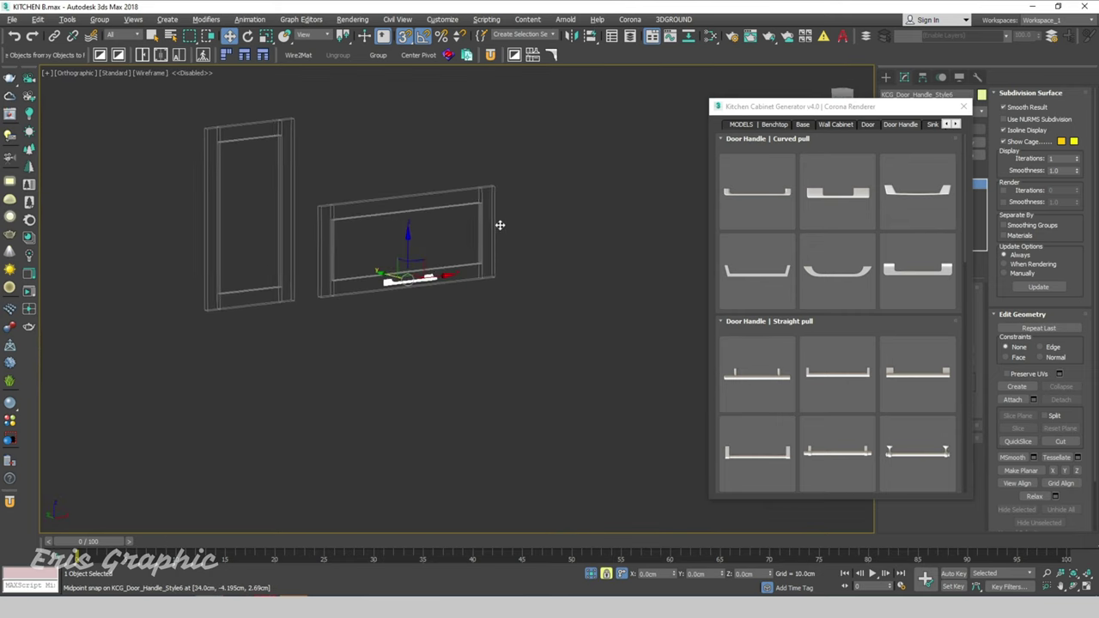
{"action": "key", "text": "f"}
{"action": "scroll", "coordinate": [422, 296], "scroll_direction": "down", "scroll_amount": 3}
{"action": "scroll", "coordinate": [420, 312], "scroll_direction": "down", "scroll_amount": 8}
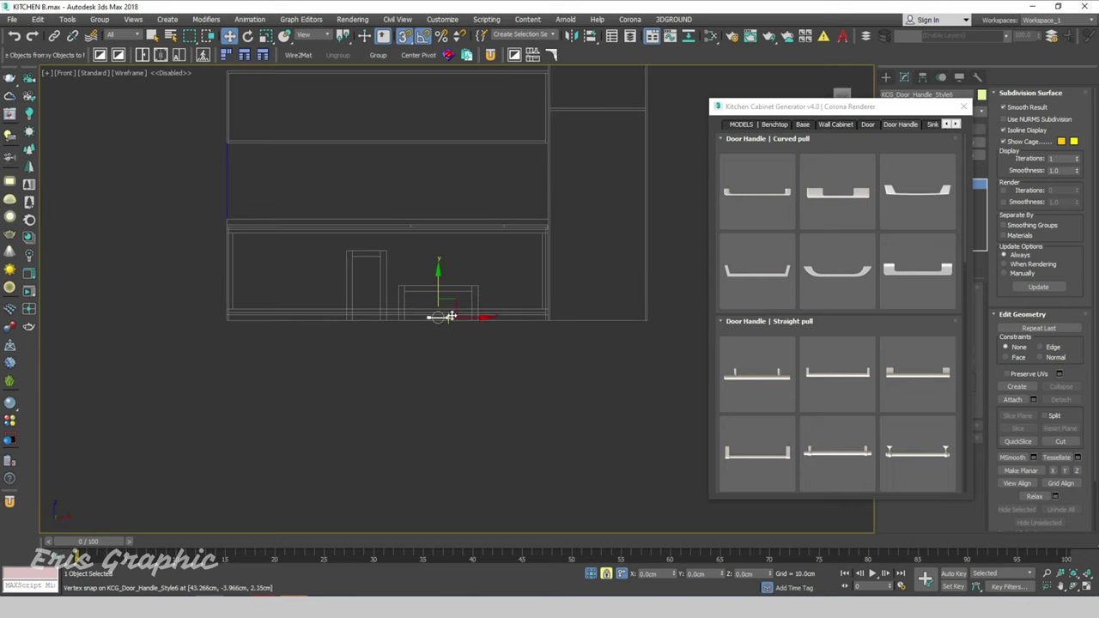
{"action": "scroll", "coordinate": [436, 319], "scroll_direction": "up", "scroll_amount": 3}
{"action": "left_click_drag", "start_coordinate": [449, 321], "coordinate": [282, 185]}
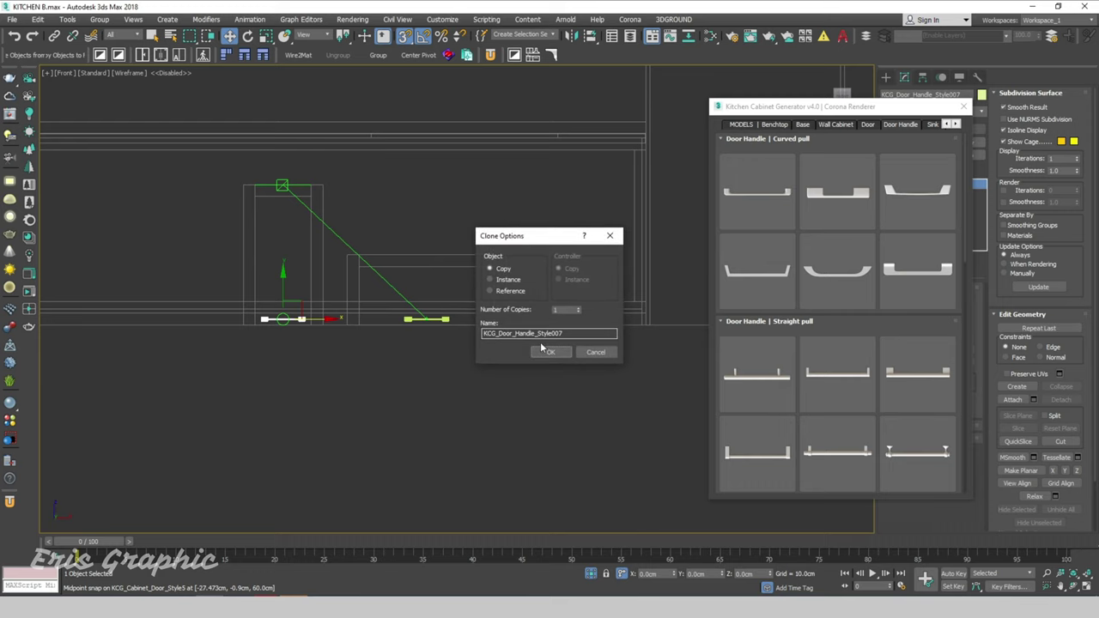
{"action": "left_click", "coordinate": [551, 352]}
Step: Return to a shaded, angled view of both doors with plain selection mode
{"action": "middle_click_drag", "start_coordinate": [441, 397], "coordinate": [493, 456], "text": "alt"}
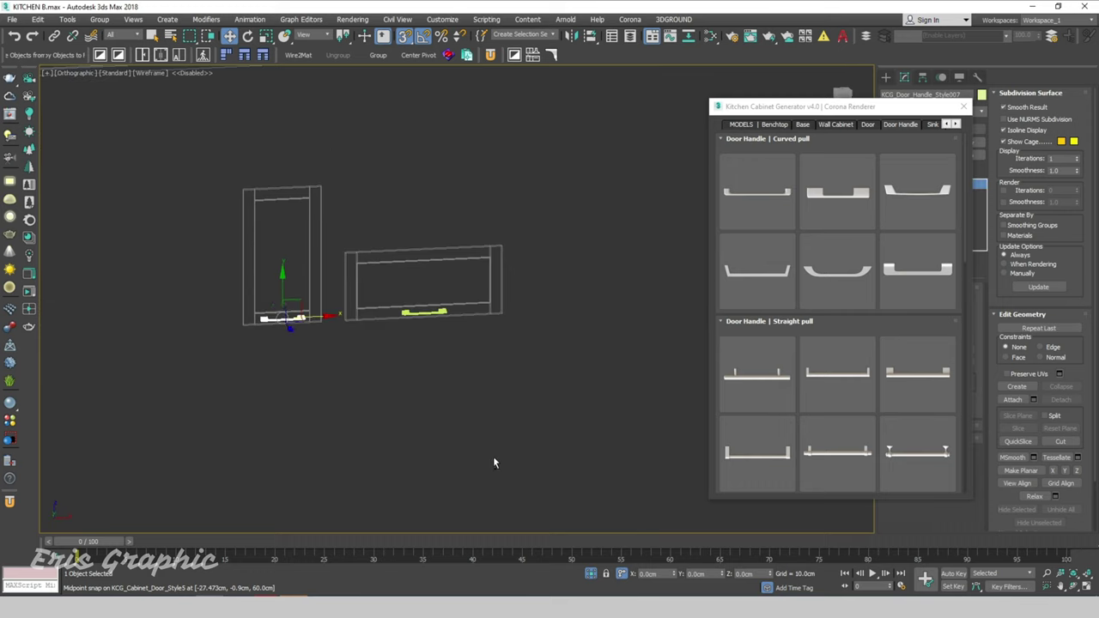
{"action": "left_click", "coordinate": [445, 422]}
{"action": "middle_click_drag", "start_coordinate": [446, 423], "coordinate": [474, 443]}
{"action": "key", "text": "F3"}
{"action": "middle_click_drag", "start_coordinate": [282, 378], "coordinate": [479, 378]}
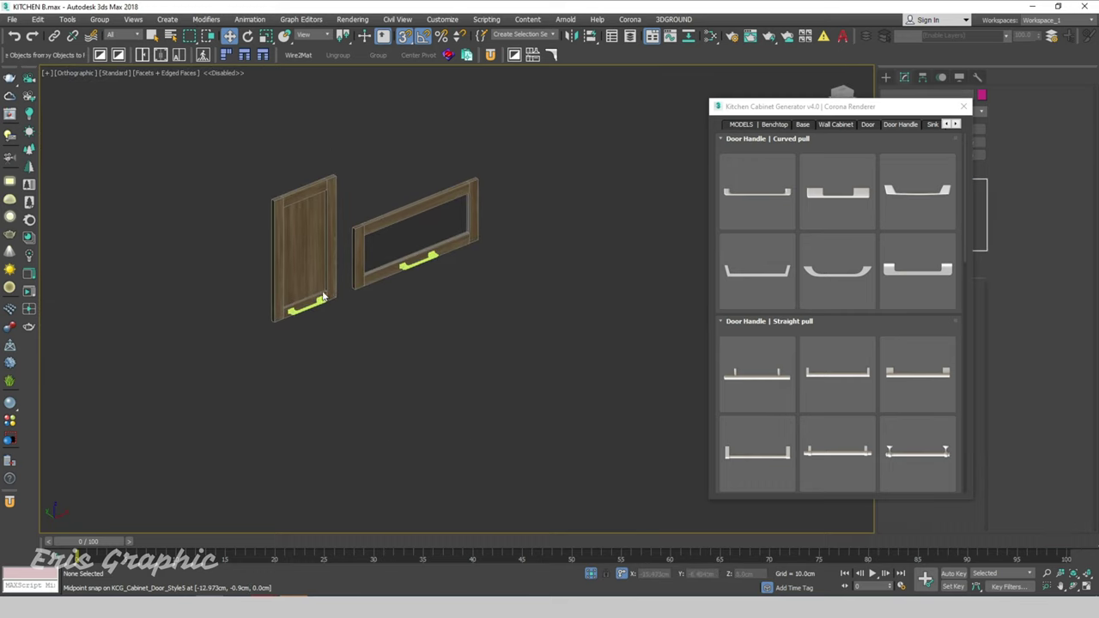
{"action": "scroll", "coordinate": [370, 420], "scroll_direction": "up", "scroll_amount": 5}
{"action": "key", "text": "q"}
{"action": "scroll", "coordinate": [473, 407], "scroll_direction": "down", "scroll_amount": 2}
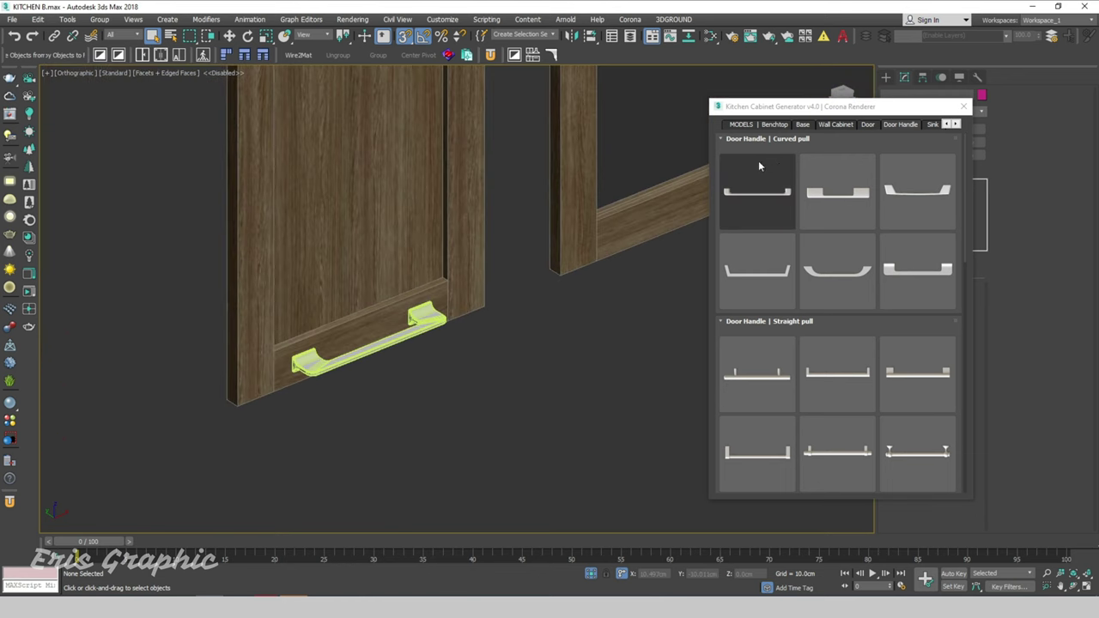
Step: Close the cabinet generator panel and deselect the door handle
{"action": "left_click", "coordinate": [964, 106]}
{"action": "scroll", "coordinate": [446, 326], "scroll_direction": "up", "scroll_amount": 3}
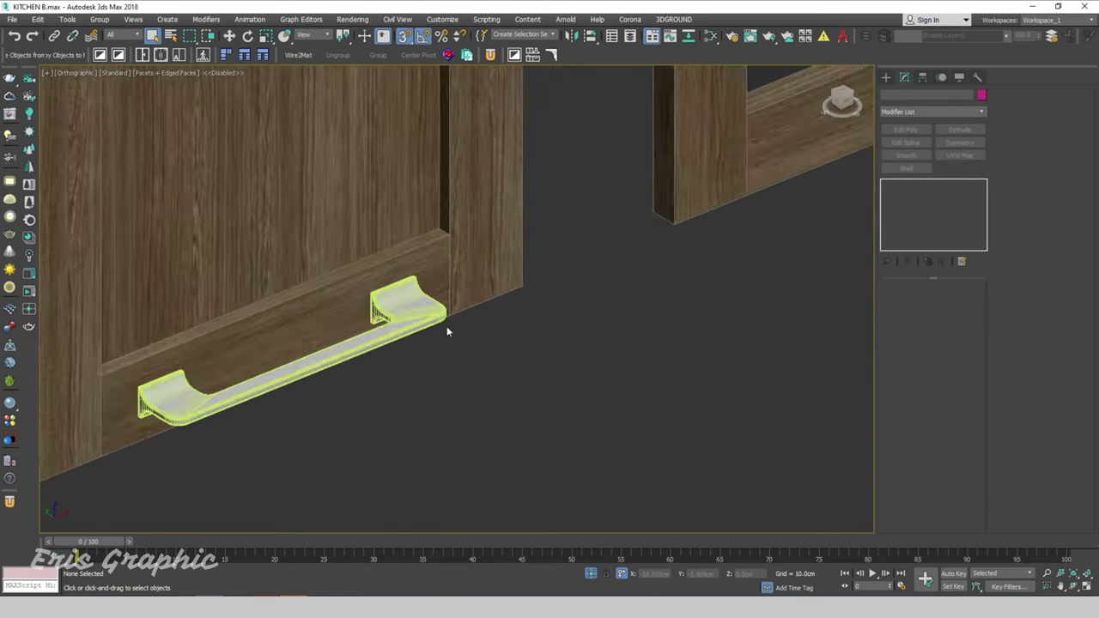
{"action": "scroll", "coordinate": [415, 322], "scroll_direction": "up", "scroll_amount": 3}
{"action": "left_click", "coordinate": [306, 271]}
{"action": "scroll", "coordinate": [305, 271], "scroll_direction": "down", "scroll_amount": 3}
{"action": "scroll", "coordinate": [601, 236], "scroll_direction": "down", "scroll_amount": 2}
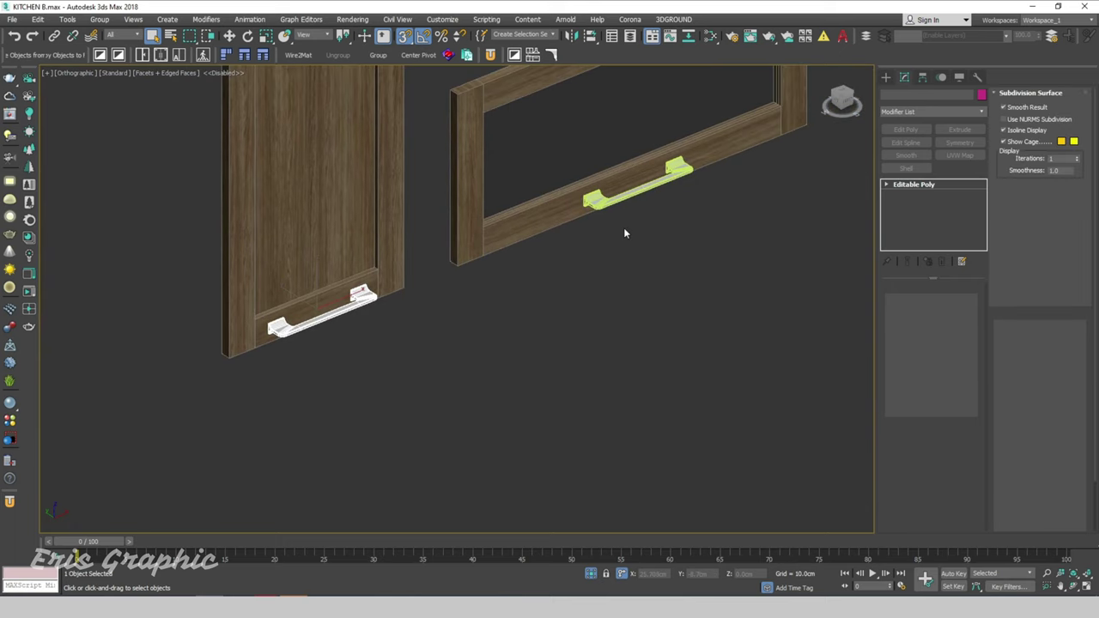
{"action": "left_click", "coordinate": [455, 337]}
Step: In the Slate Material Editor, delete all existing nodes and add a standard material node
{"action": "key", "text": "m"}
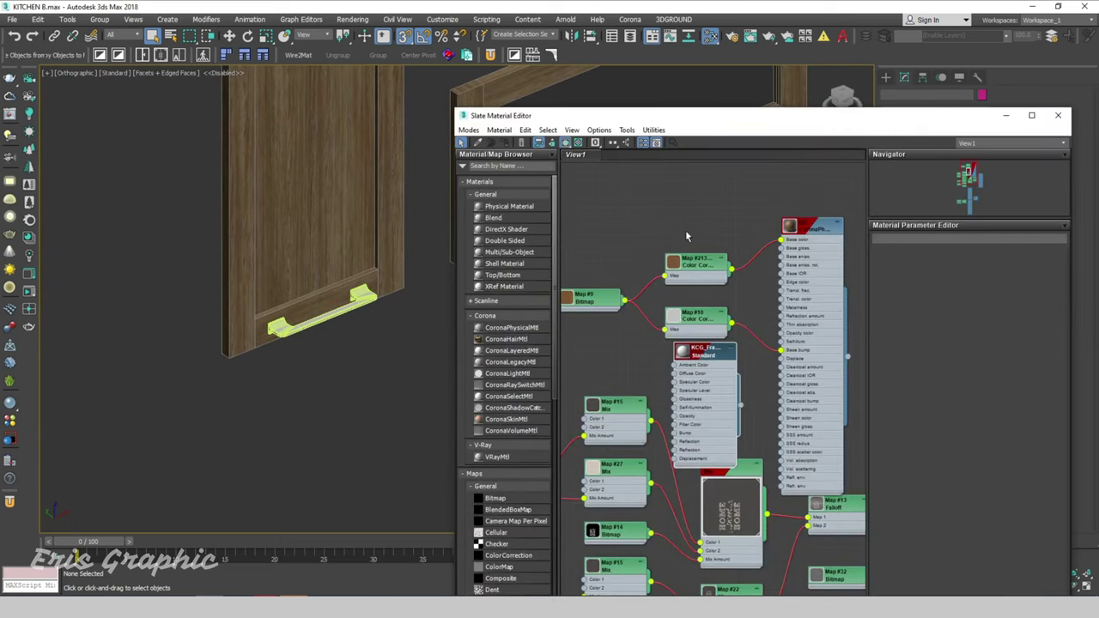
{"action": "middle_click_drag", "start_coordinate": [687, 238], "coordinate": [713, 391]}
{"action": "middle_click_drag", "start_coordinate": [700, 323], "coordinate": [684, 256]}
{"action": "key", "text": "ctrl+a"}
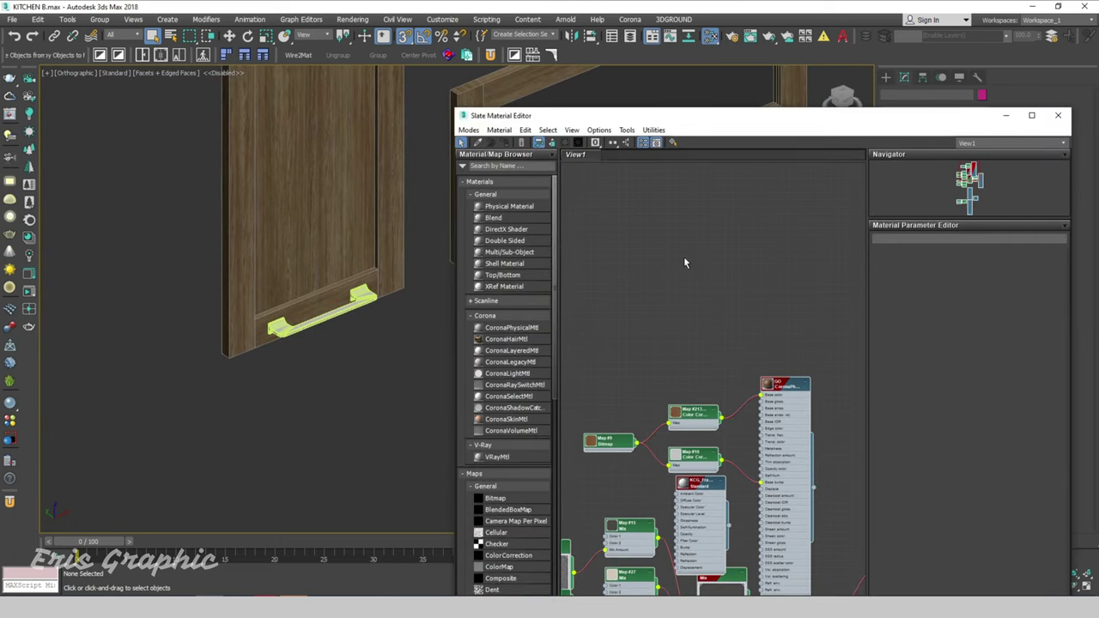
{"action": "key", "text": "Delete"}
{"action": "scroll", "coordinate": [393, 309], "scroll_direction": "up", "scroll_amount": 3}
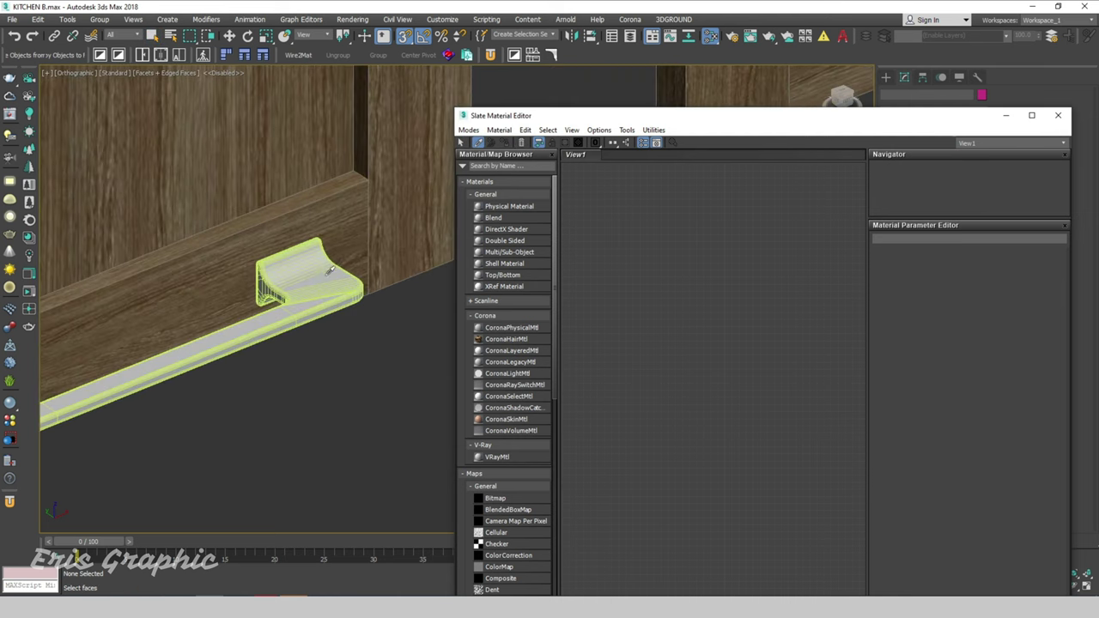
{"action": "left_click", "coordinate": [309, 275]}
{"action": "scroll", "coordinate": [654, 342], "scroll_direction": "up", "scroll_amount": 2}
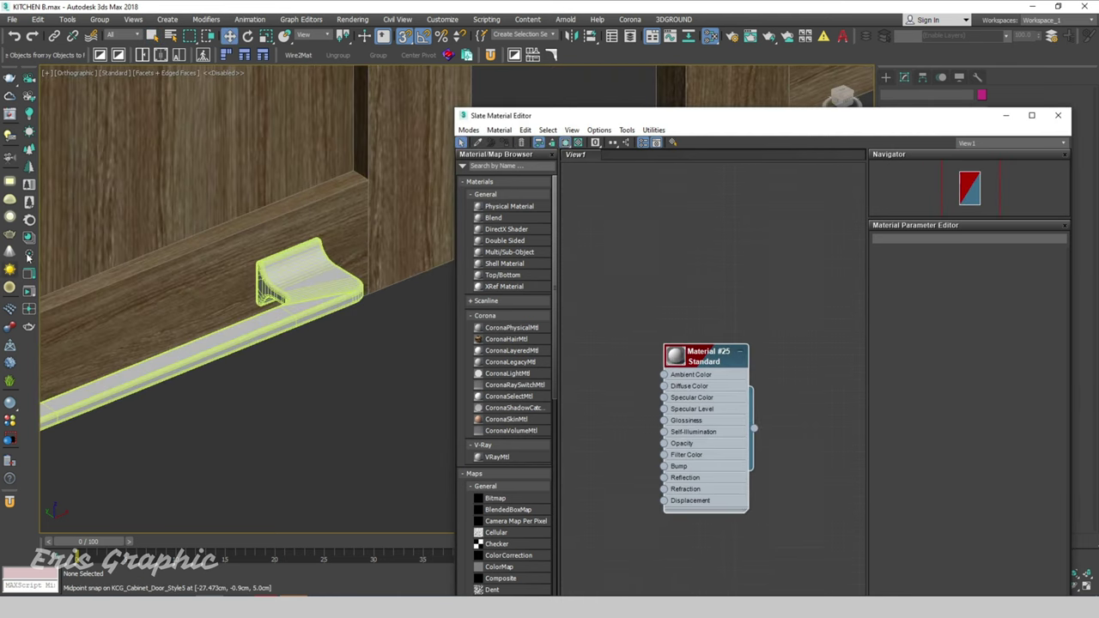
{"action": "scroll", "coordinate": [279, 391], "scroll_direction": "down", "scroll_amount": 4}
Step: Select both pull handles and assign an aluminium material from the Corona library's Metals category
{"action": "left_click", "coordinate": [280, 353]}
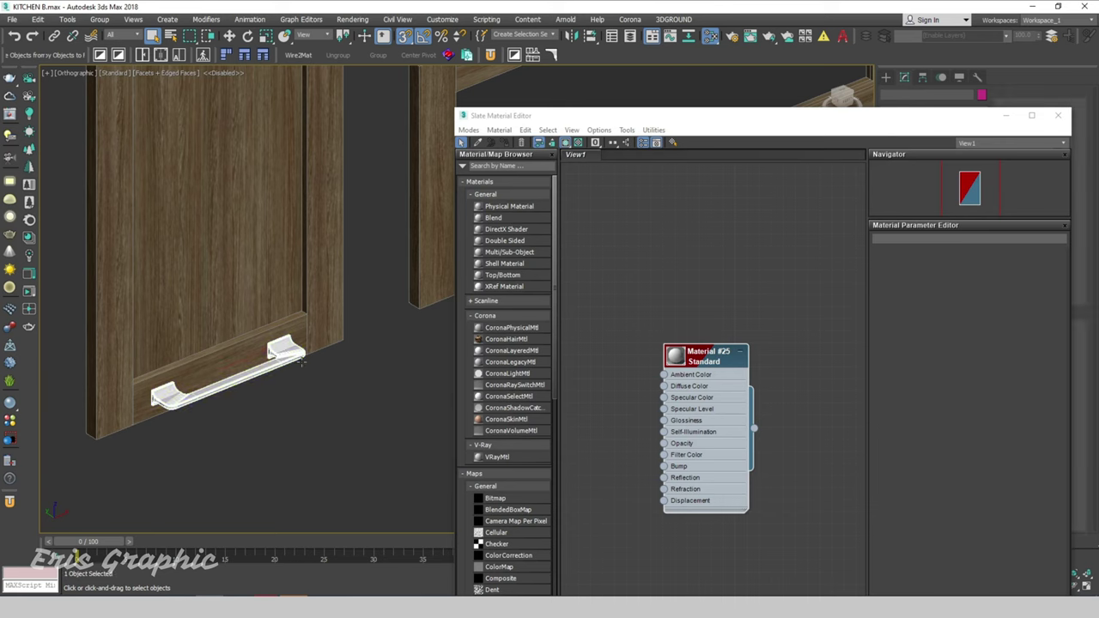
{"action": "scroll", "coordinate": [257, 300], "scroll_direction": "down", "scroll_amount": 3}
{"action": "scroll", "coordinate": [224, 265], "scroll_direction": "up", "scroll_amount": 4}
{"action": "left_click", "coordinate": [223, 266], "text": "ctrl"}
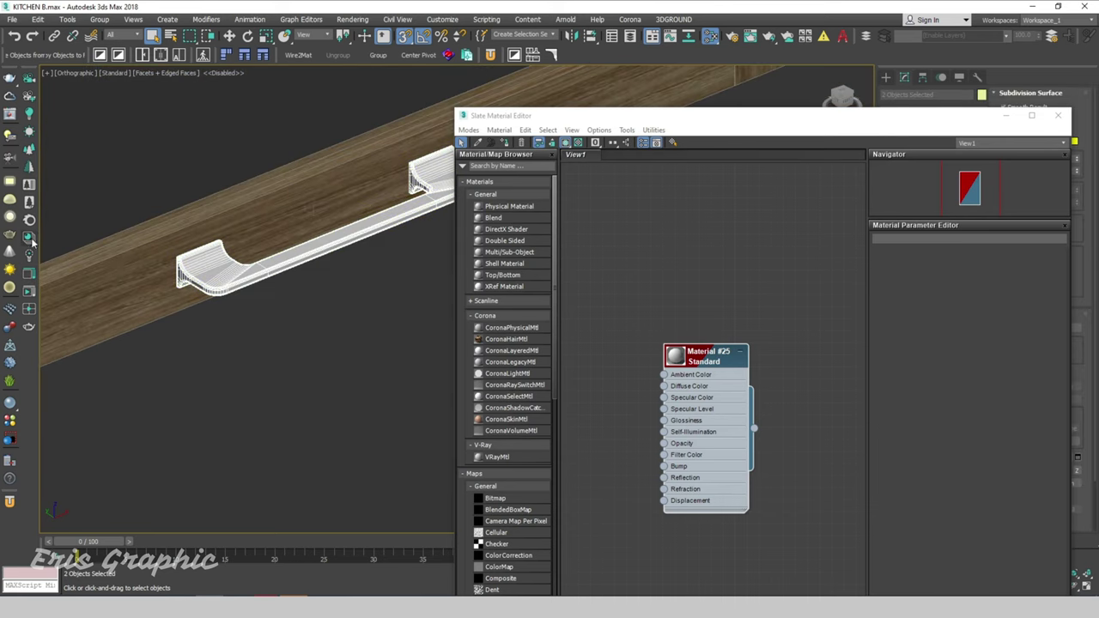
{"action": "left_click", "coordinate": [33, 237]}
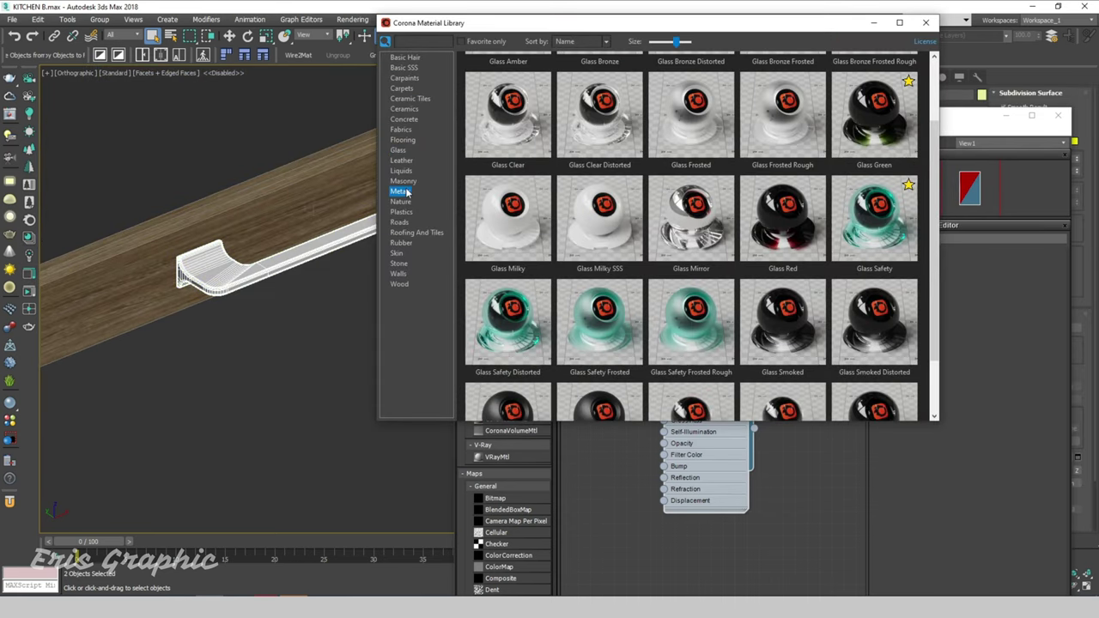
{"action": "scroll", "coordinate": [683, 168], "scroll_direction": "up", "scroll_amount": 1}
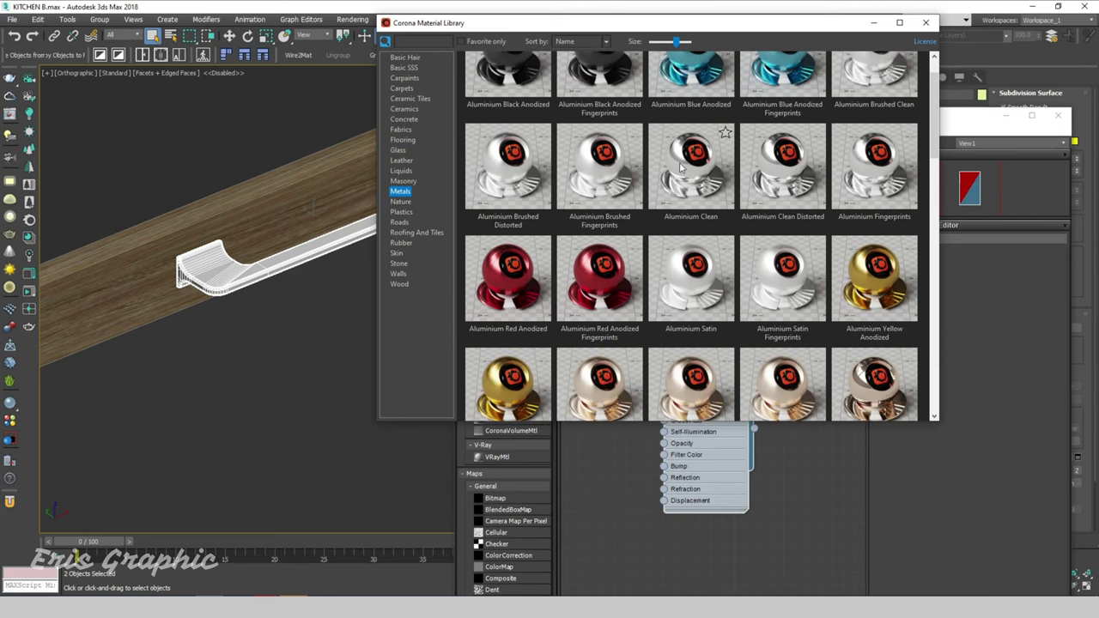
{"action": "right_click", "coordinate": [683, 167]}
{"action": "left_click", "coordinate": [704, 196]}
{"action": "scroll", "coordinate": [663, 281], "scroll_direction": "up", "scroll_amount": 1}
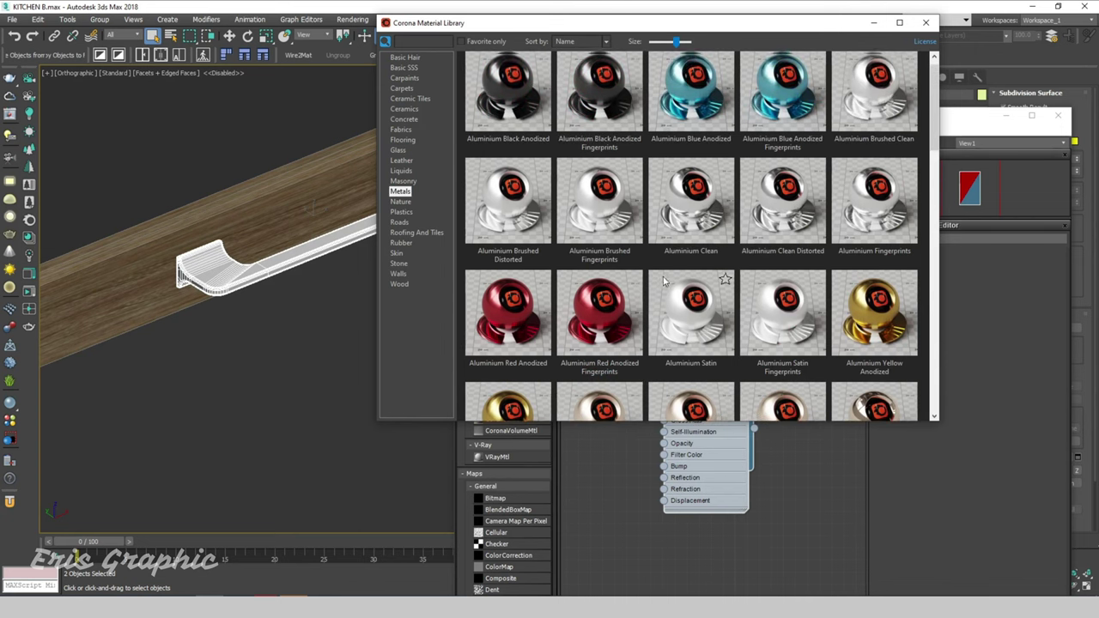
{"action": "right_click", "coordinate": [773, 204]}
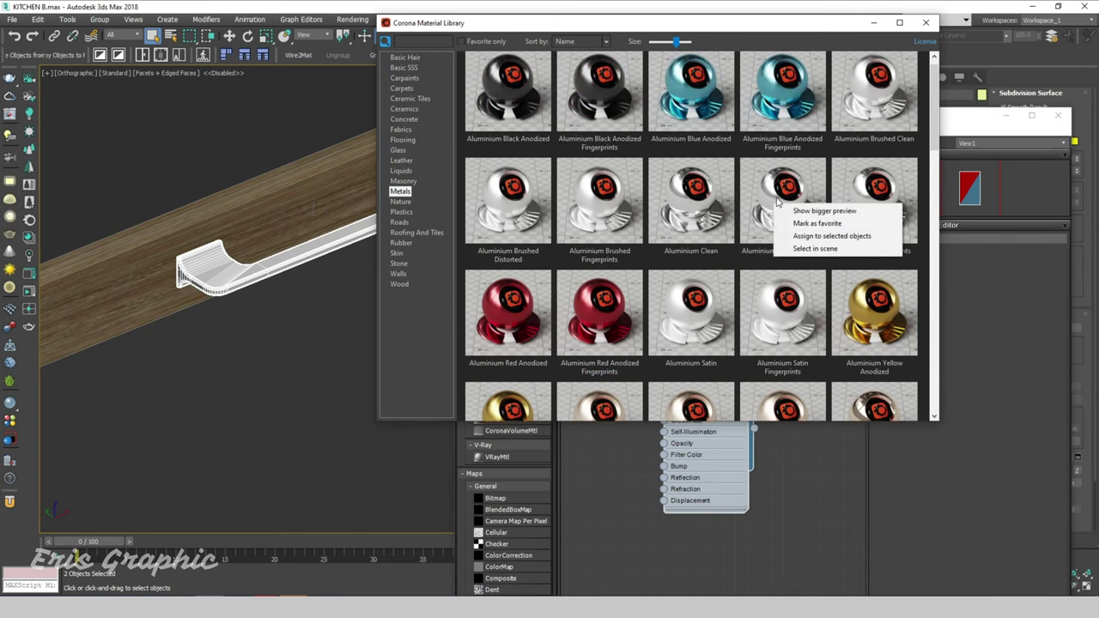
{"action": "right_click", "coordinate": [873, 95]}
{"action": "right_click", "coordinate": [780, 219]}
{"action": "left_click", "coordinate": [807, 250]}
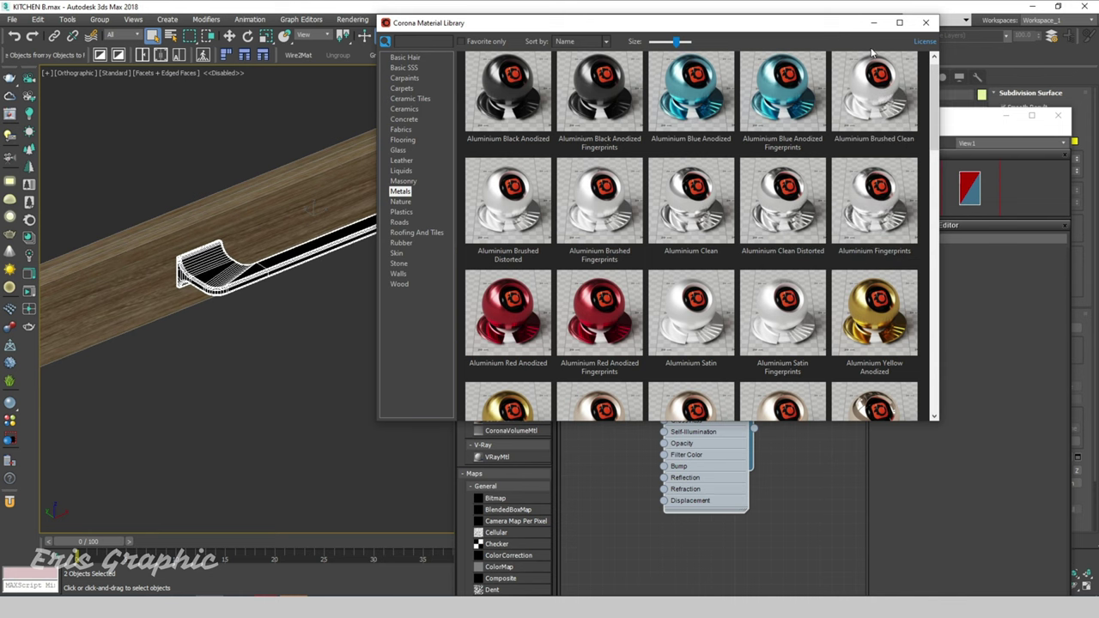
{"action": "left_click", "coordinate": [925, 23]}
{"action": "scroll", "coordinate": [293, 309], "scroll_direction": "down", "scroll_amount": 5}
Step: Group the wide frame door and the tall door each with its handle
{"action": "key", "text": "m"}
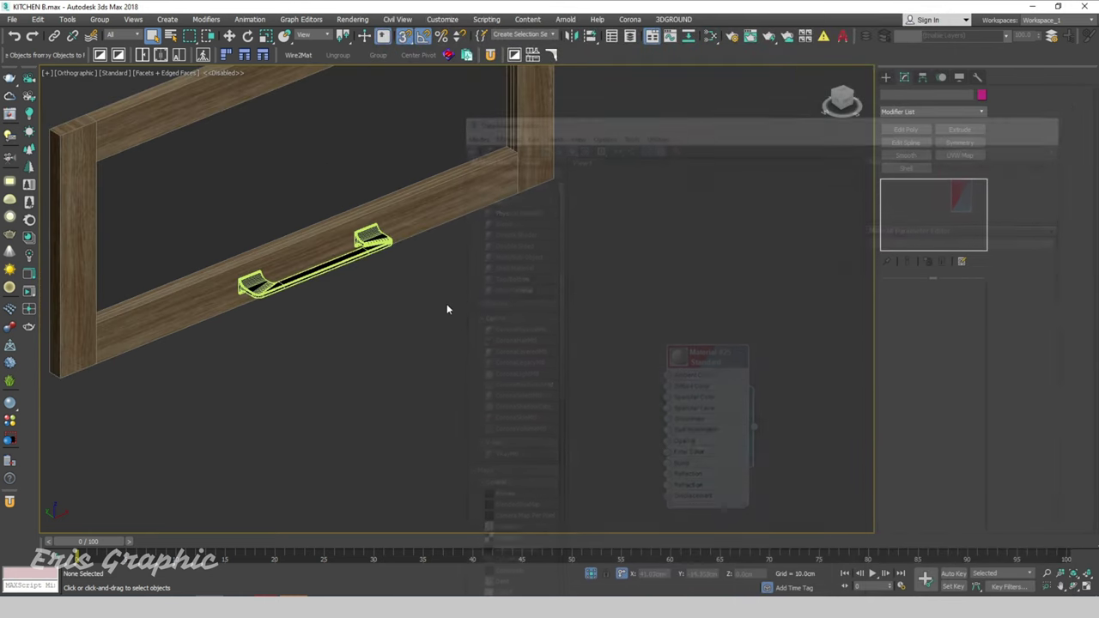
{"action": "scroll", "coordinate": [447, 309], "scroll_direction": "down", "scroll_amount": 3}
{"action": "left_click_drag", "start_coordinate": [460, 361], "coordinate": [366, 151]}
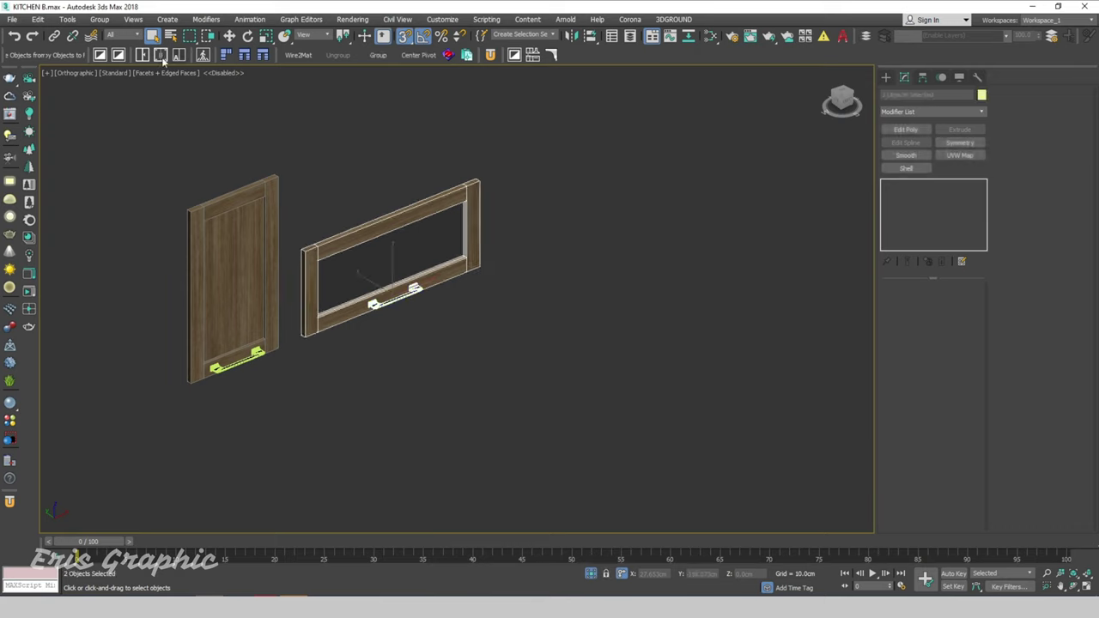
{"action": "left_click", "coordinate": [99, 19]}
{"action": "left_click", "coordinate": [107, 30]}
{"action": "left_click", "coordinate": [559, 323]}
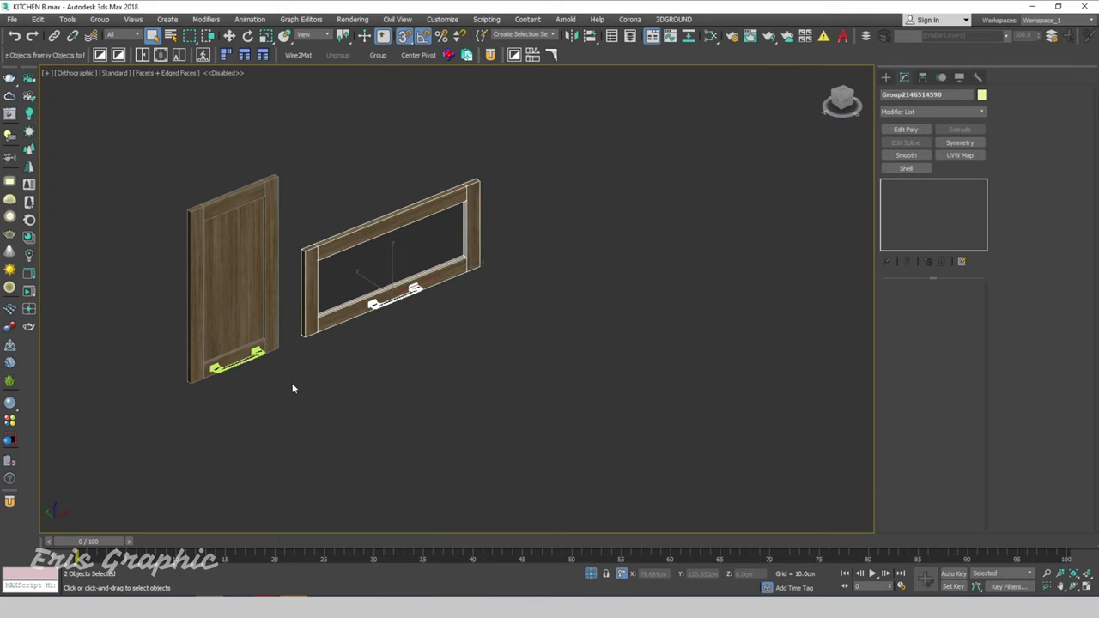
{"action": "left_click_drag", "start_coordinate": [238, 400], "coordinate": [167, 159]}
{"action": "left_click", "coordinate": [99, 19]}
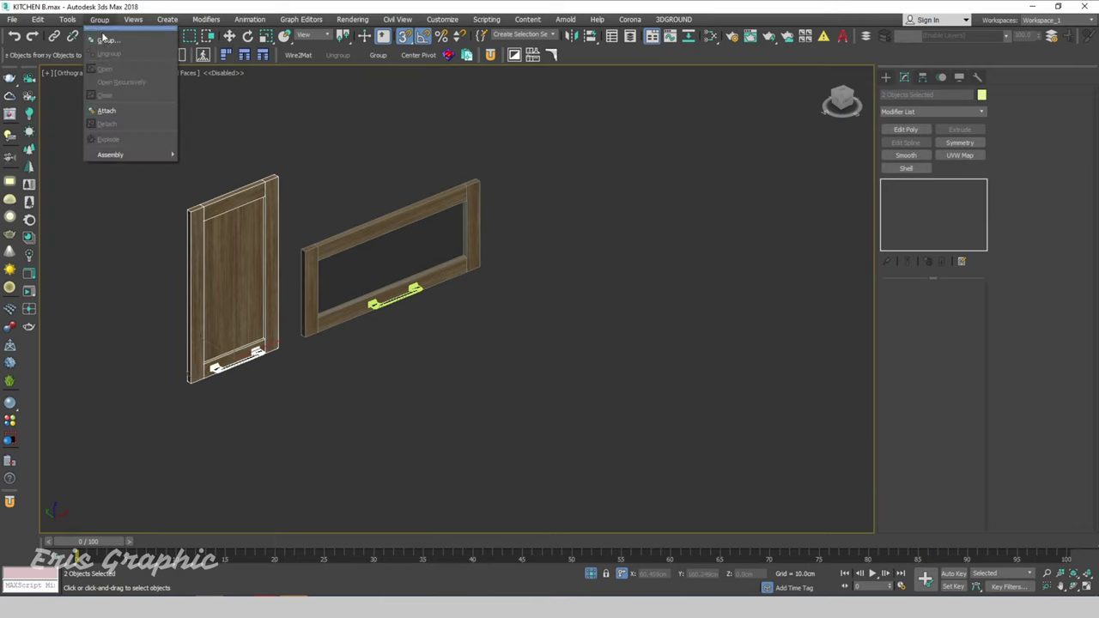
{"action": "left_click", "coordinate": [104, 39]}
{"action": "left_click", "coordinate": [559, 324]}
Step: In Front view, move the door groups up and snap the tall door into its cabinet opening
{"action": "scroll", "coordinate": [470, 271], "scroll_direction": "down", "scroll_amount": 6}
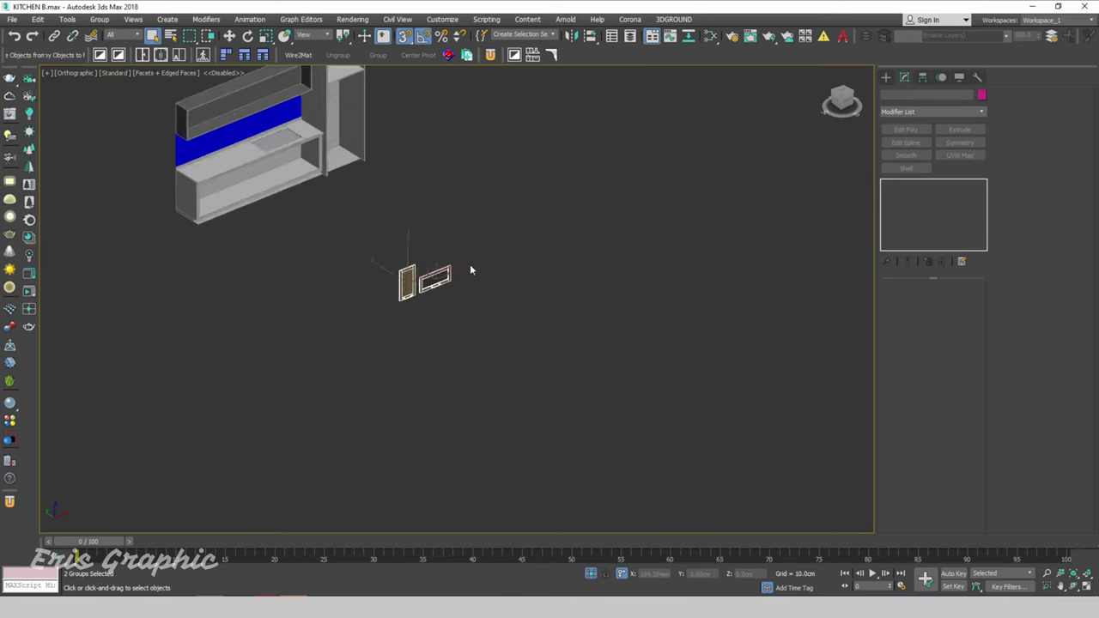
{"action": "key", "text": "f"}
{"action": "scroll", "coordinate": [498, 247], "scroll_direction": "up", "scroll_amount": 2}
{"action": "scroll", "coordinate": [477, 310], "scroll_direction": "down", "scroll_amount": 3}
{"action": "key", "text": "w"}
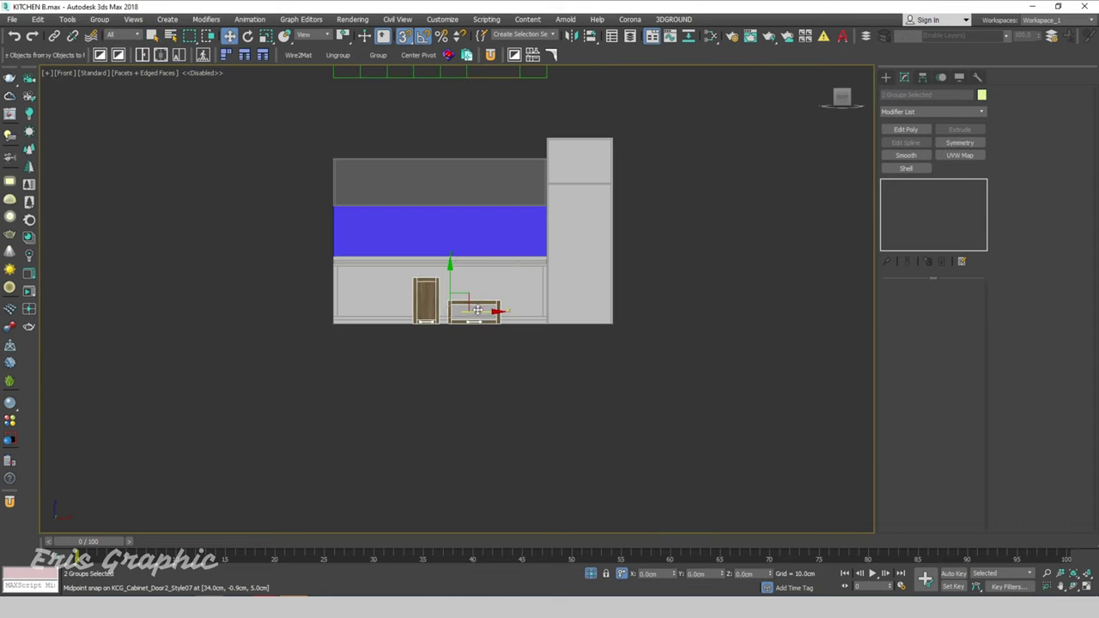
{"action": "middle_click_drag", "start_coordinate": [477, 309], "coordinate": [441, 388]}
{"action": "mouse_move", "coordinate": [425, 365]}
{"action": "left_mouse_down"}
{"action": "mouse_move", "coordinate": [586, 179]}
{"action": "mouse_move", "coordinate": [450, 161]}
{"action": "left_mouse_up"}
{"action": "scroll", "coordinate": [450, 160], "scroll_direction": "up", "scroll_amount": 5}
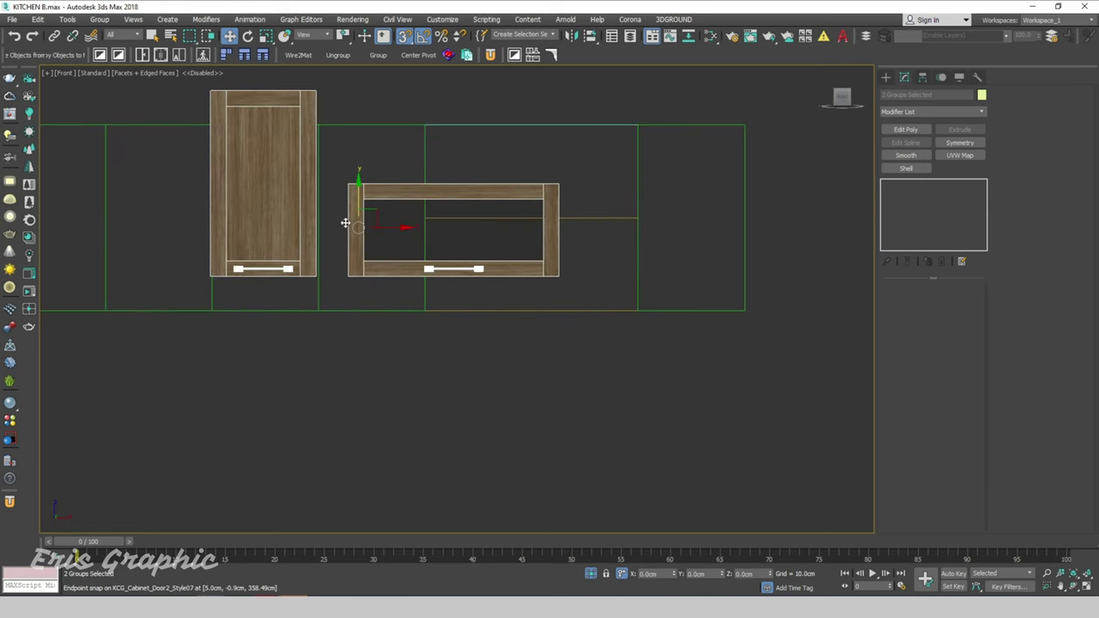
{"action": "middle_click_drag", "start_coordinate": [331, 89], "coordinate": [387, 98]}
{"action": "left_click", "coordinate": [277, 152]}
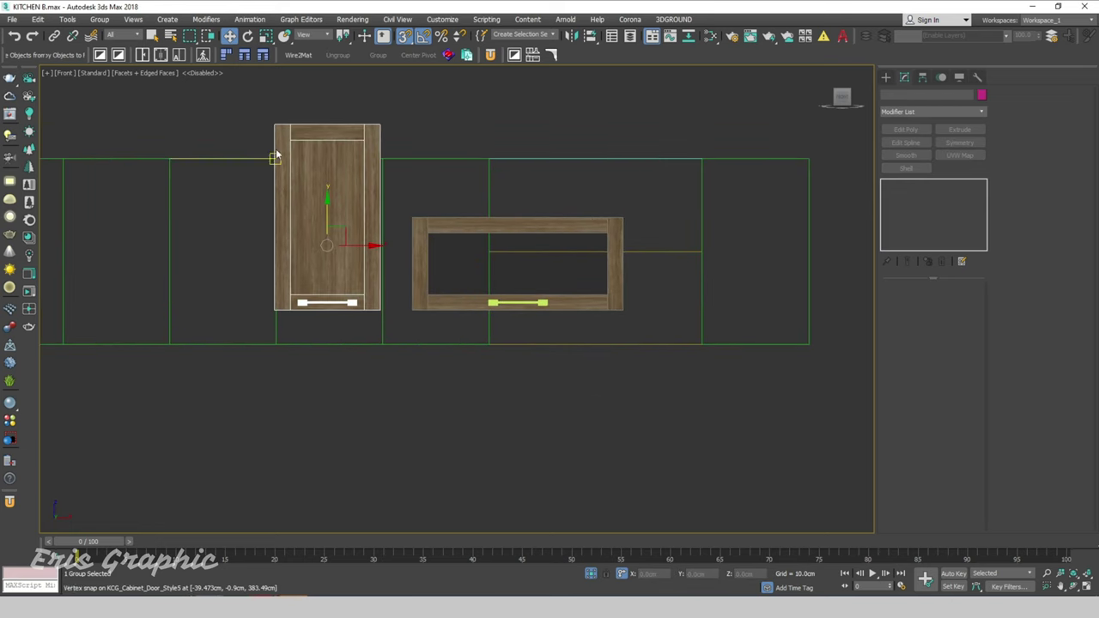
{"action": "mouse_move", "coordinate": [327, 246]}
{"action": "left_mouse_down"}
{"action": "mouse_move", "coordinate": [341, 359]}
{"action": "mouse_move", "coordinate": [331, 337]}
{"action": "left_mouse_up"}
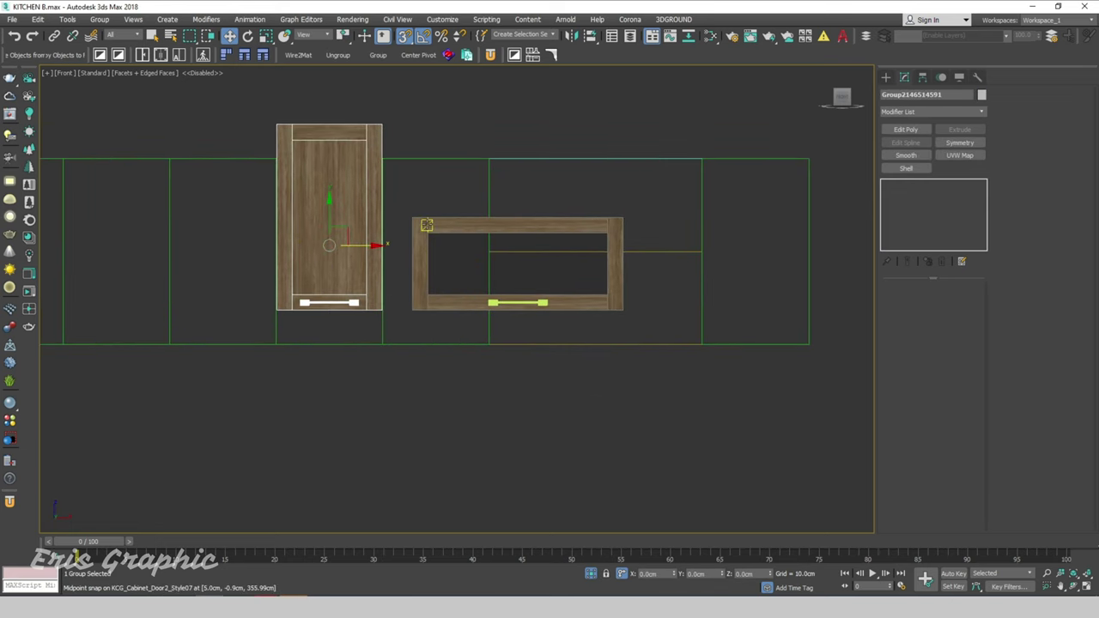
Step: Fit the frame door into the right cabinet outline and stack an instanced copy above it
{"action": "left_click", "coordinate": [532, 294]}
{"action": "left_click_drag", "start_coordinate": [534, 292], "coordinate": [594, 347]}
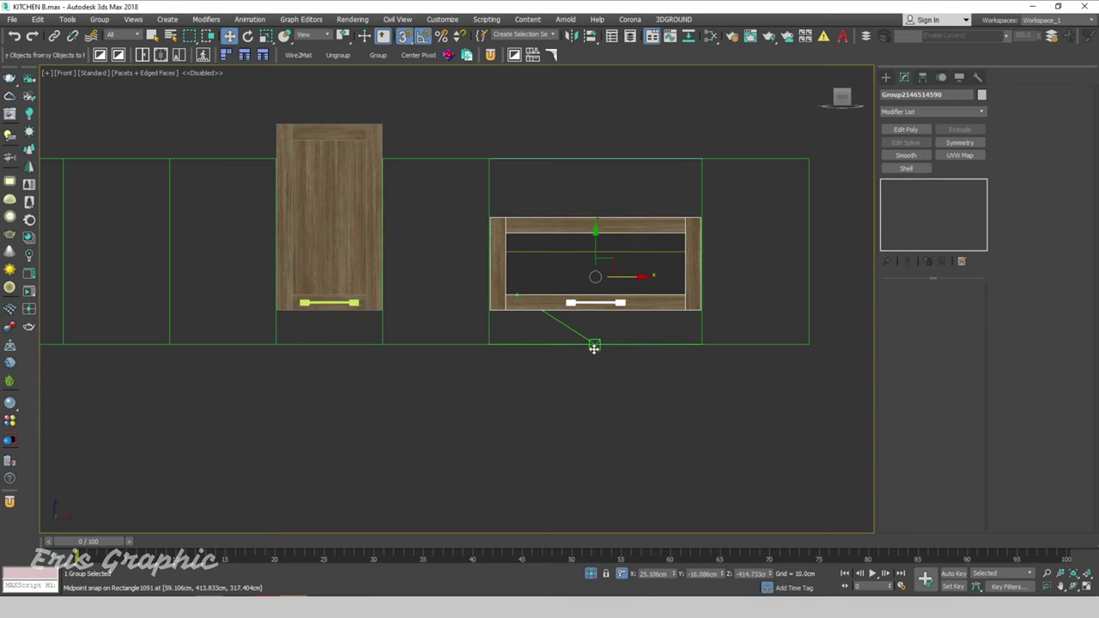
{"action": "left_click_drag", "start_coordinate": [593, 238], "coordinate": [596, 254]}
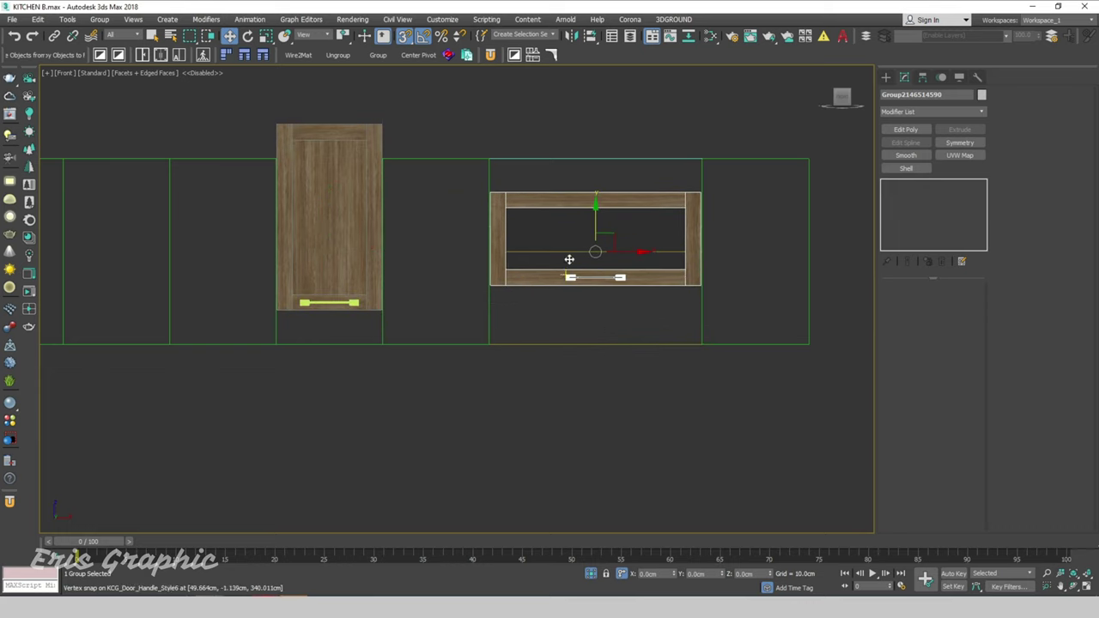
{"action": "left_click_drag", "start_coordinate": [490, 236], "coordinate": [489, 297]}
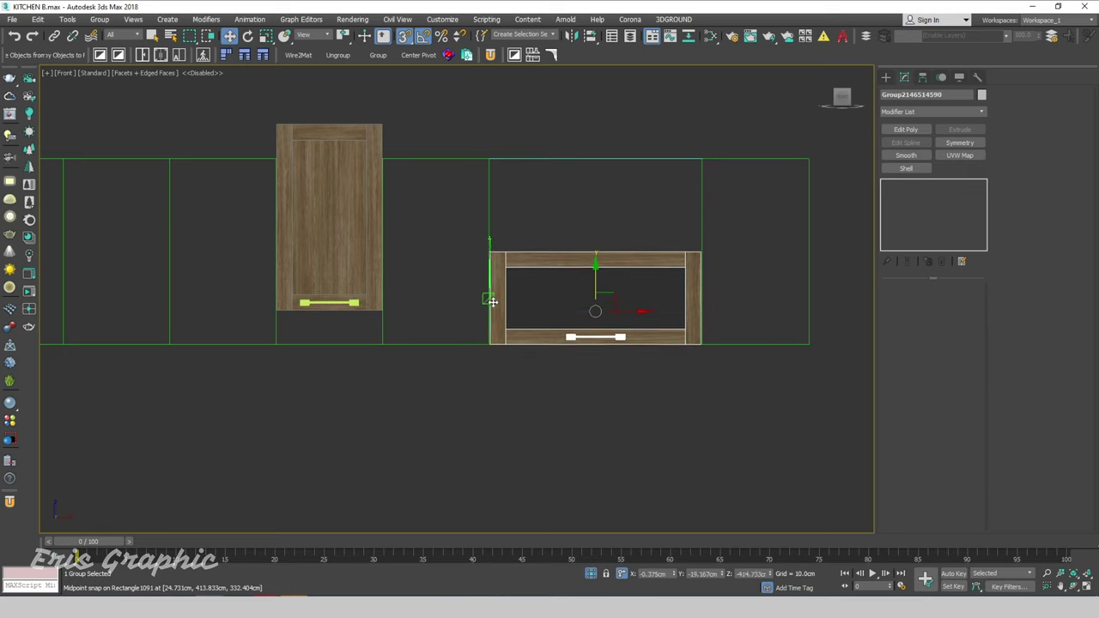
{"action": "left_click_drag", "start_coordinate": [601, 257], "coordinate": [488, 214], "text": "shift"}
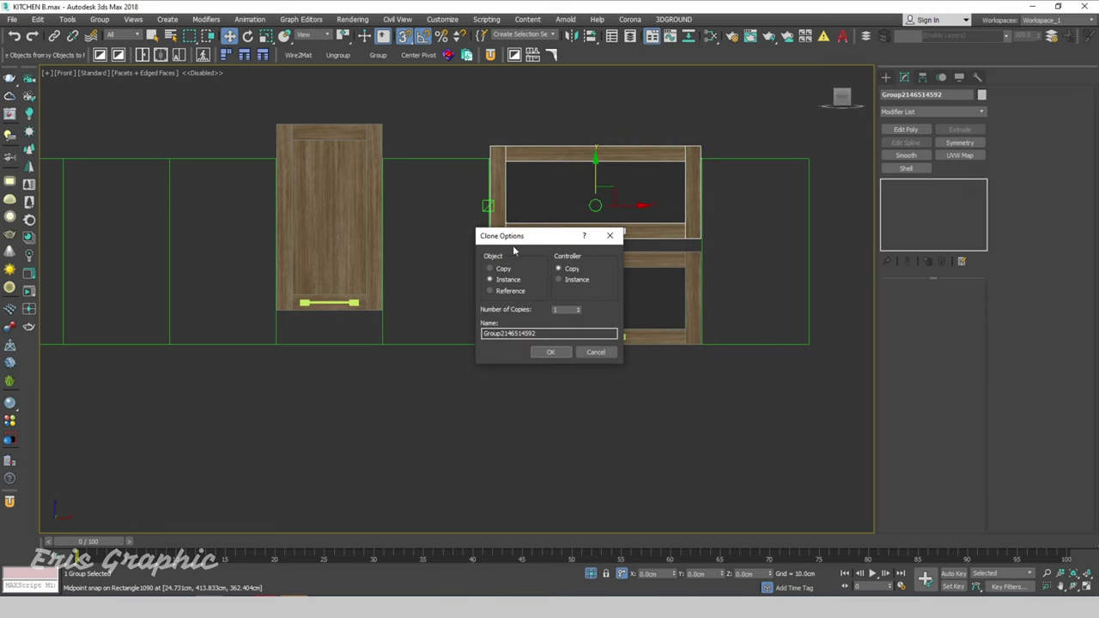
{"action": "left_click", "coordinate": [542, 352]}
{"action": "scroll", "coordinate": [501, 148], "scroll_direction": "up", "scroll_amount": 5}
{"action": "left_click_drag", "start_coordinate": [486, 142], "coordinate": [477, 168]}
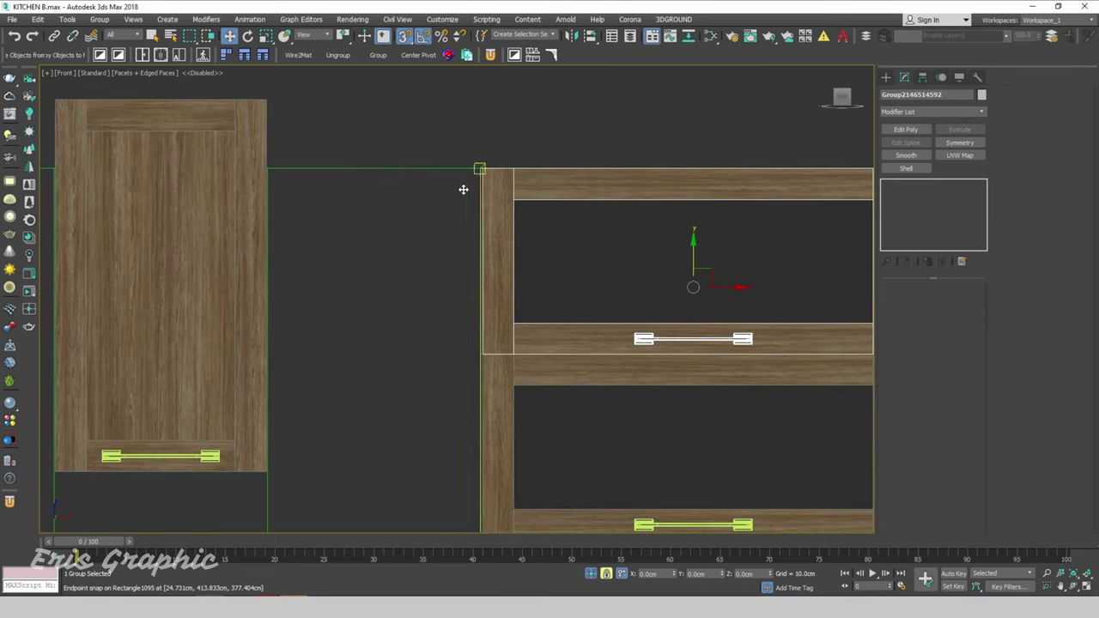
{"action": "scroll", "coordinate": [463, 189], "scroll_direction": "down", "scroll_amount": 4}
{"action": "left_click", "coordinate": [100, 19]}
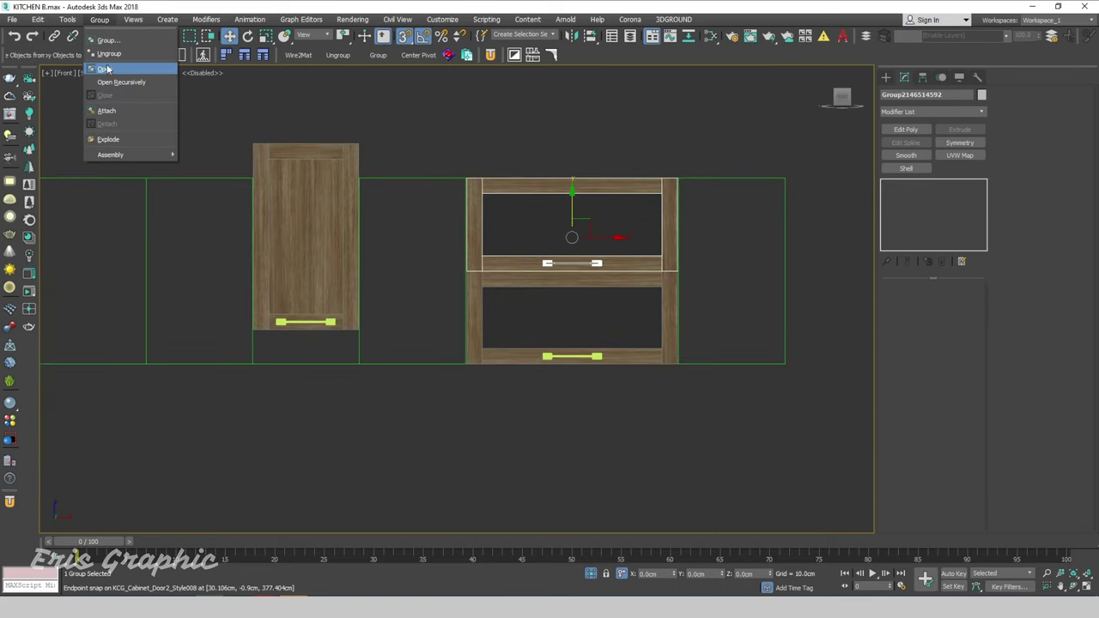
{"action": "left_click", "coordinate": [104, 70]}
{"action": "scroll", "coordinate": [546, 265], "scroll_direction": "up", "scroll_amount": 5}
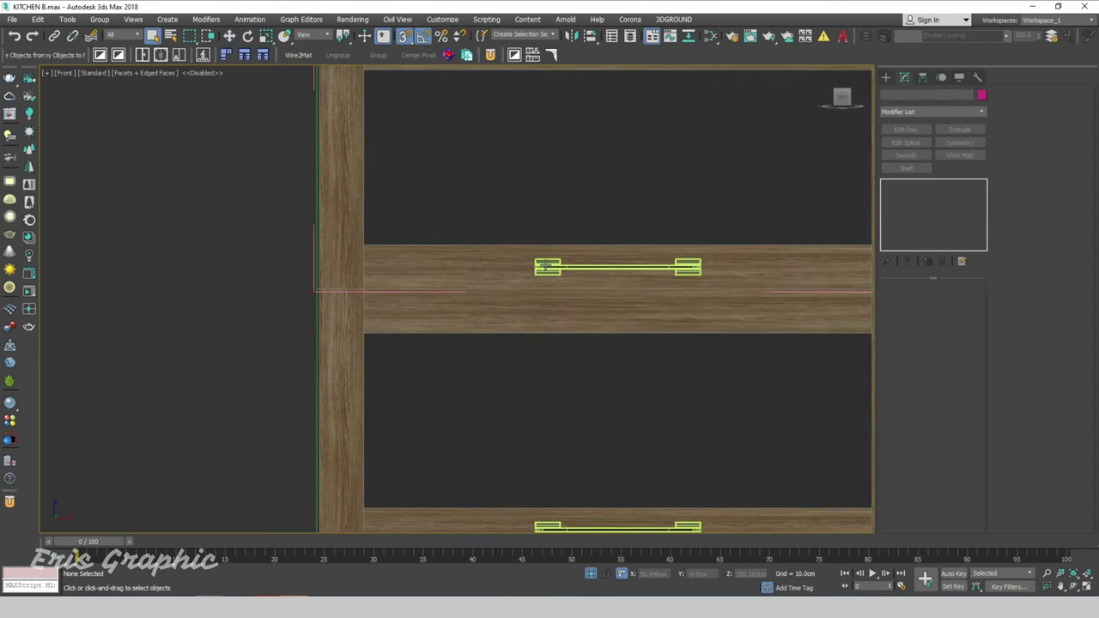
{"action": "scroll", "coordinate": [546, 266], "scroll_direction": "down", "scroll_amount": 3}
{"action": "left_click", "coordinate": [445, 155]}
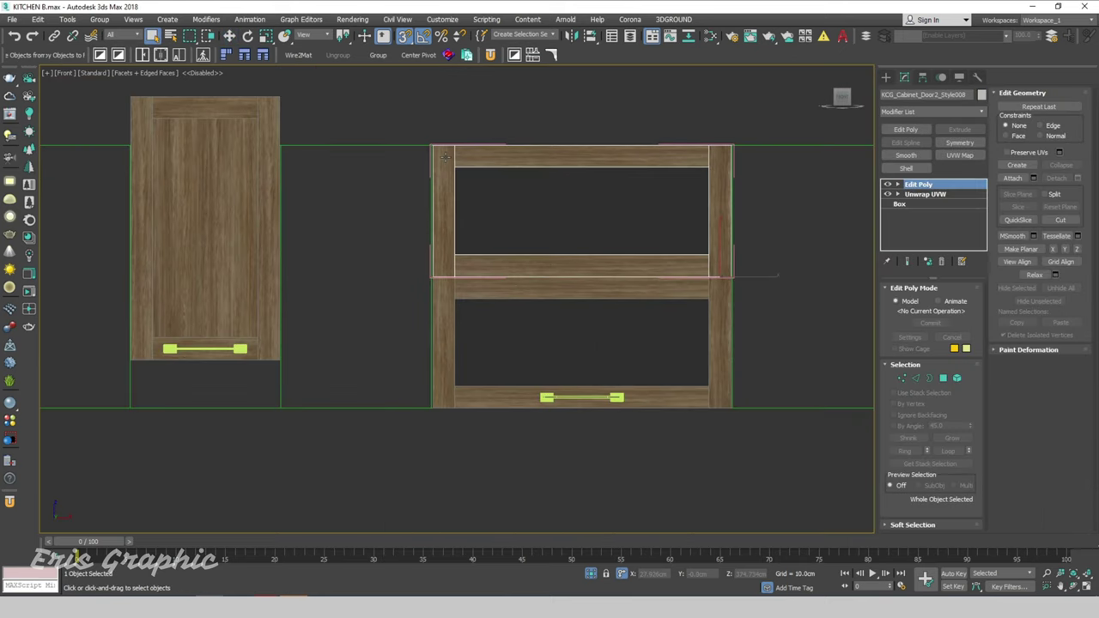
{"action": "left_click", "coordinate": [100, 19]}
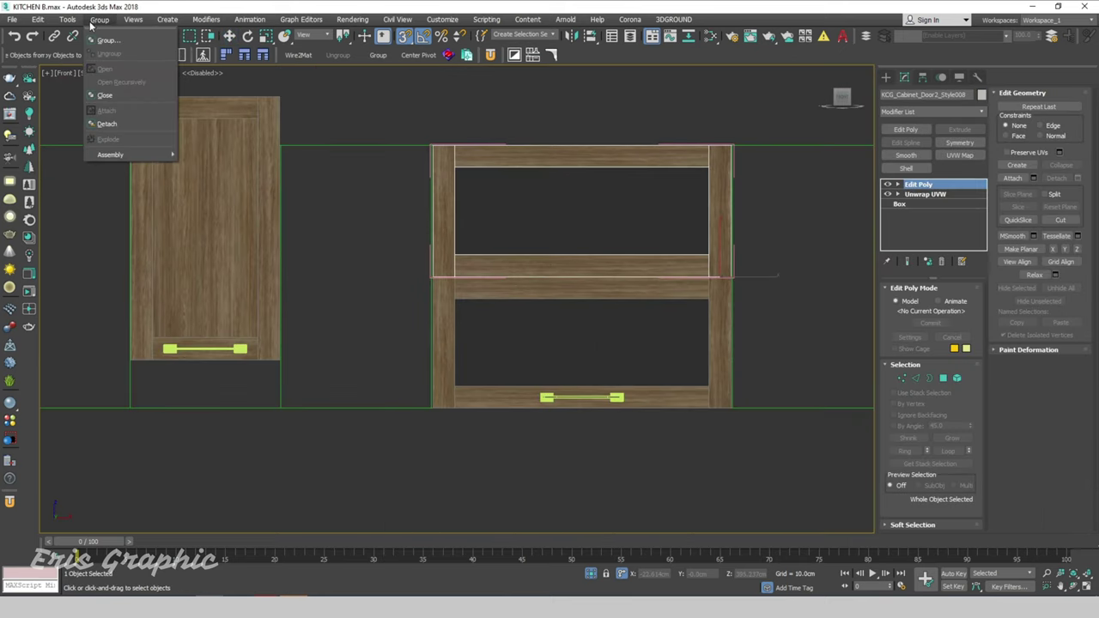
{"action": "left_click", "coordinate": [116, 93]}
{"action": "left_click", "coordinate": [445, 111]}
{"action": "scroll", "coordinate": [451, 120], "scroll_direction": "down", "scroll_amount": 3}
{"action": "scroll", "coordinate": [355, 129], "scroll_direction": "up", "scroll_amount": 3}
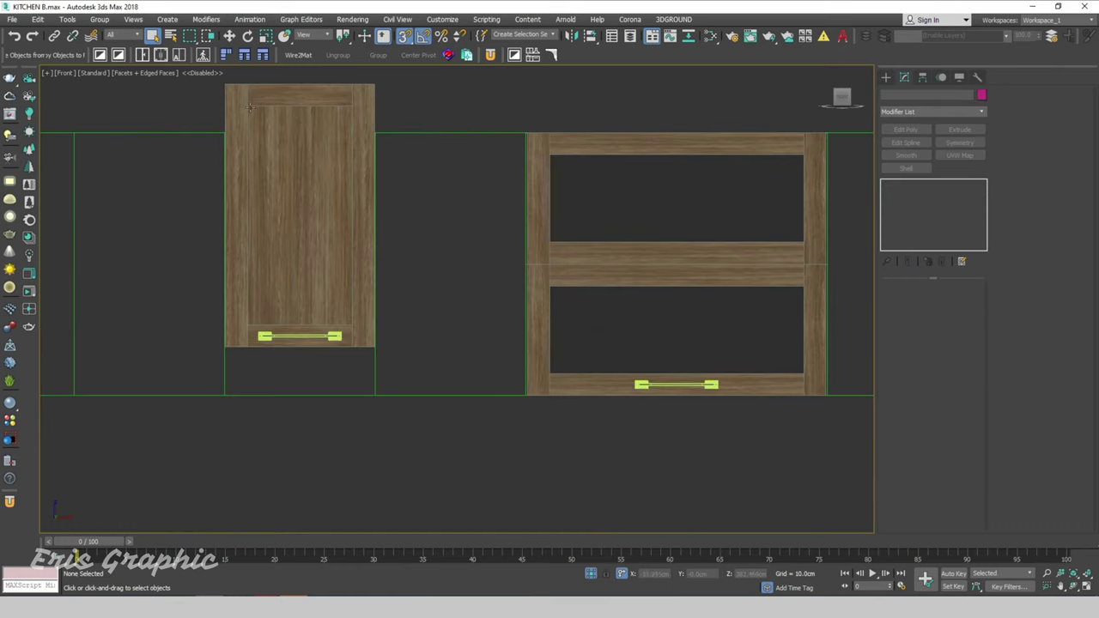
{"action": "scroll", "coordinate": [339, 204], "scroll_direction": "down", "scroll_amount": 4}
{"action": "left_click", "coordinate": [327, 212]}
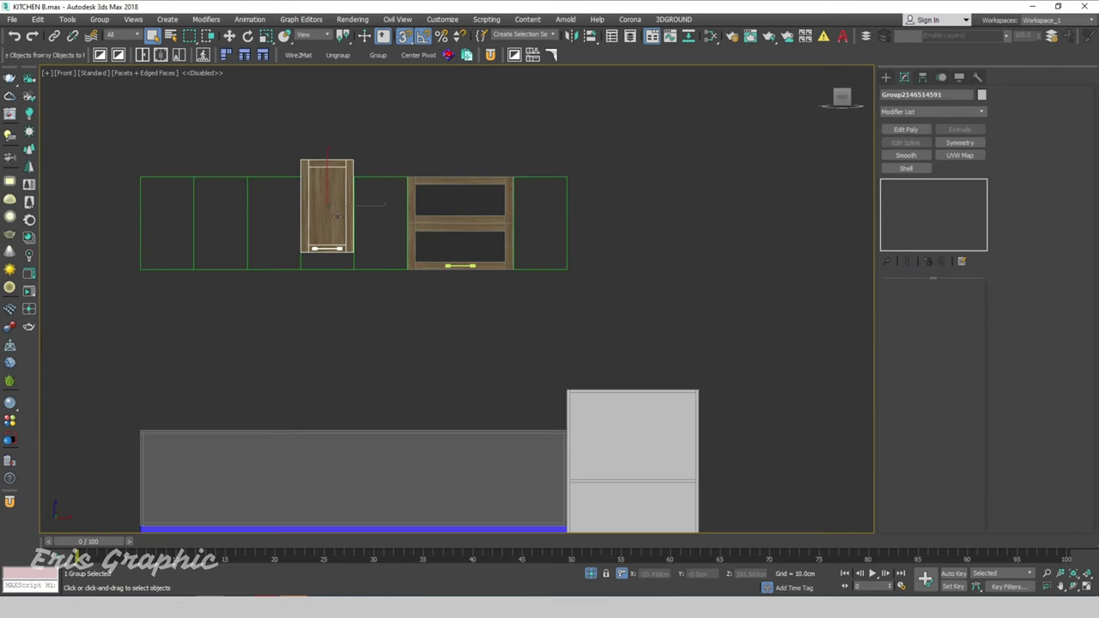
Step: Instance-copy the handled wood door into the next frame to the right
{"action": "key", "text": "w"}
{"action": "left_click_drag", "start_coordinate": [360, 226], "coordinate": [359, 229]}
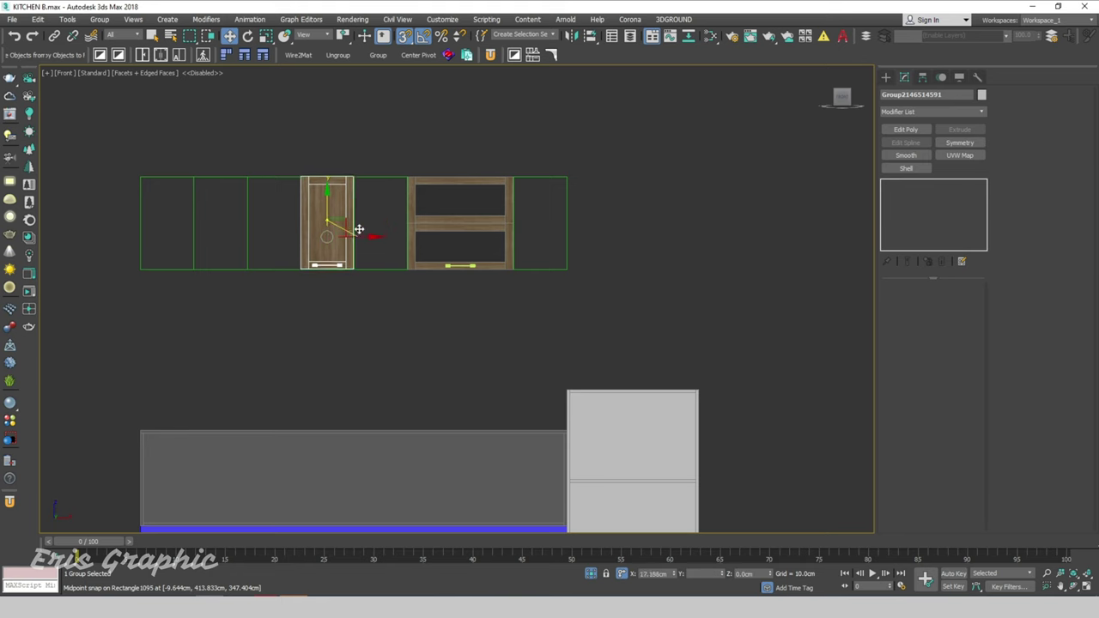
{"action": "scroll", "coordinate": [359, 229], "scroll_direction": "up", "scroll_amount": 5}
{"action": "mouse_move", "coordinate": [366, 177]}
{"action": "left_mouse_down"}
{"action": "mouse_move", "coordinate": [364, 243]}
{"action": "mouse_move", "coordinate": [58, 201]}
{"action": "left_mouse_up"}
{"action": "right_click", "coordinate": [59, 200]}
{"action": "scroll", "coordinate": [315, 249], "scroll_direction": "down", "scroll_amount": 5}
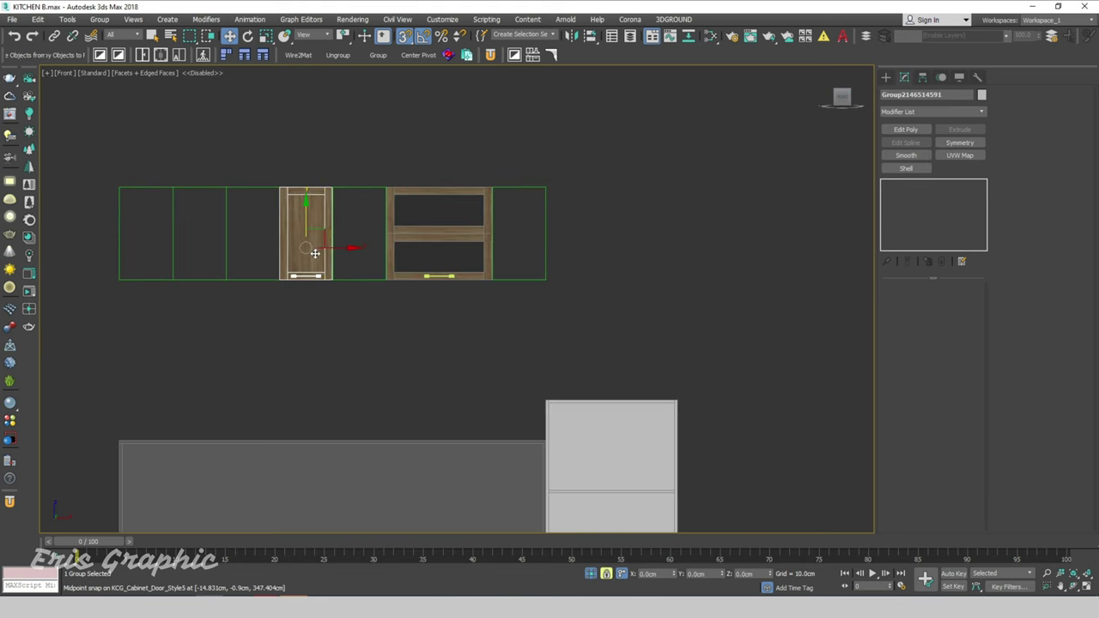
{"action": "left_click_drag", "start_coordinate": [315, 252], "coordinate": [358, 187], "text": "shift"}
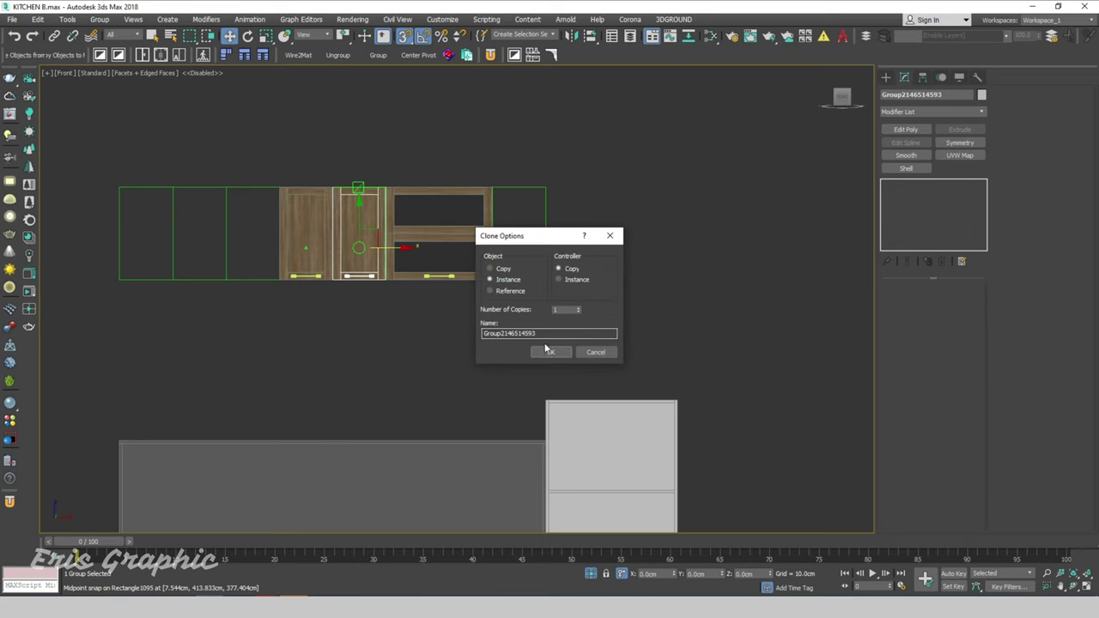
{"action": "left_click", "coordinate": [548, 351]}
Step: Instance both doors into the frames to the left, then fill the leftmost empty frame
{"action": "scroll", "coordinate": [339, 319], "scroll_direction": "up", "scroll_amount": 4}
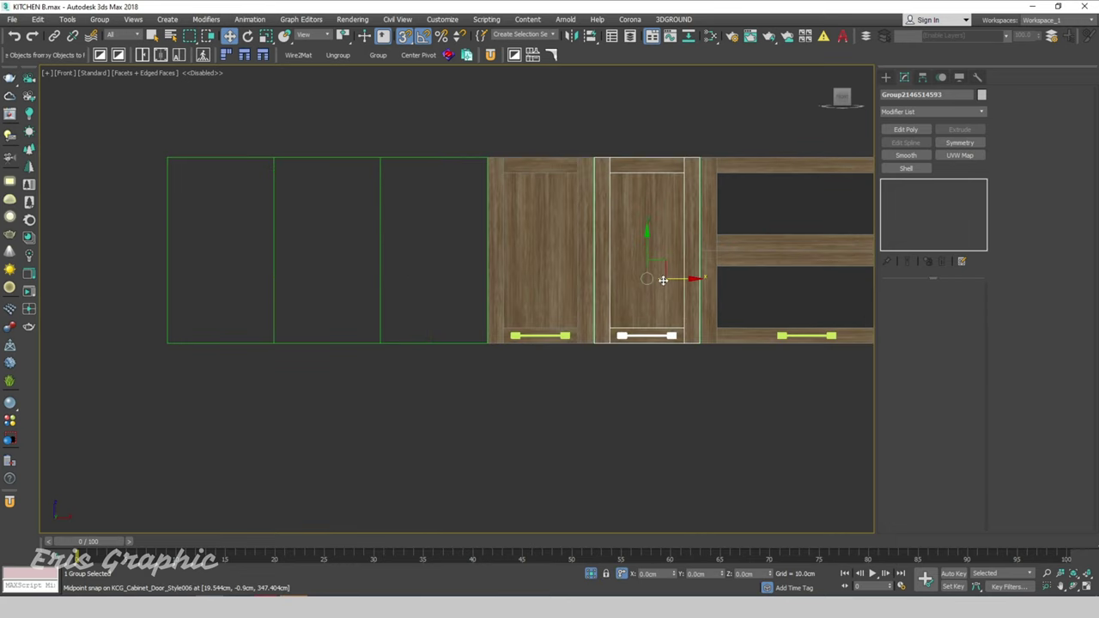
{"action": "left_click", "coordinate": [540, 233], "text": "ctrl"}
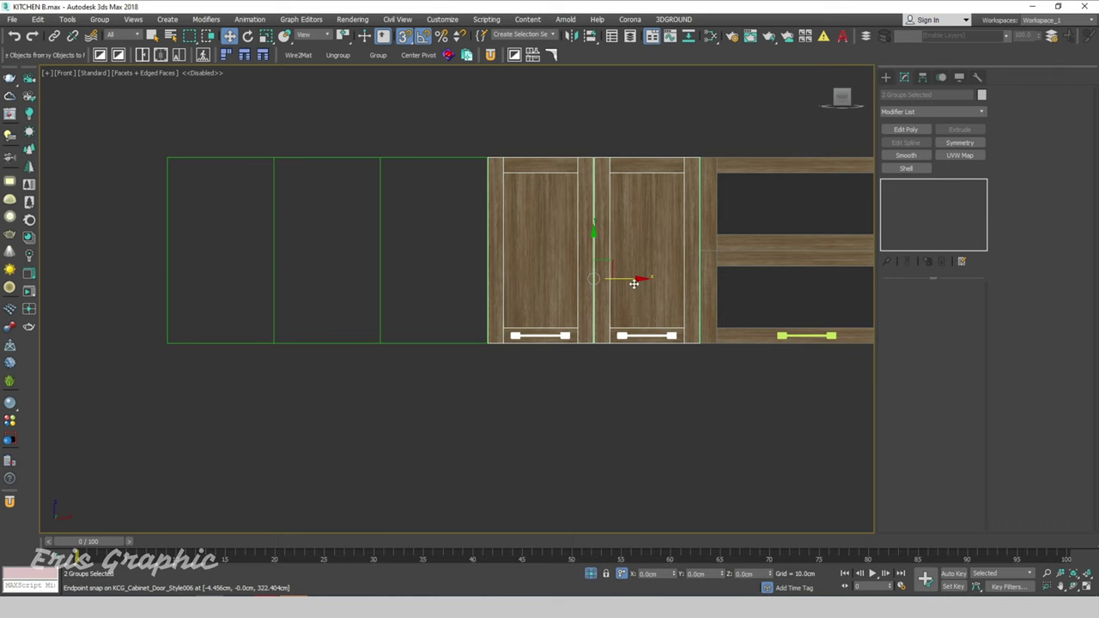
{"action": "left_click_drag", "start_coordinate": [648, 157], "coordinate": [434, 157], "text": "shift"}
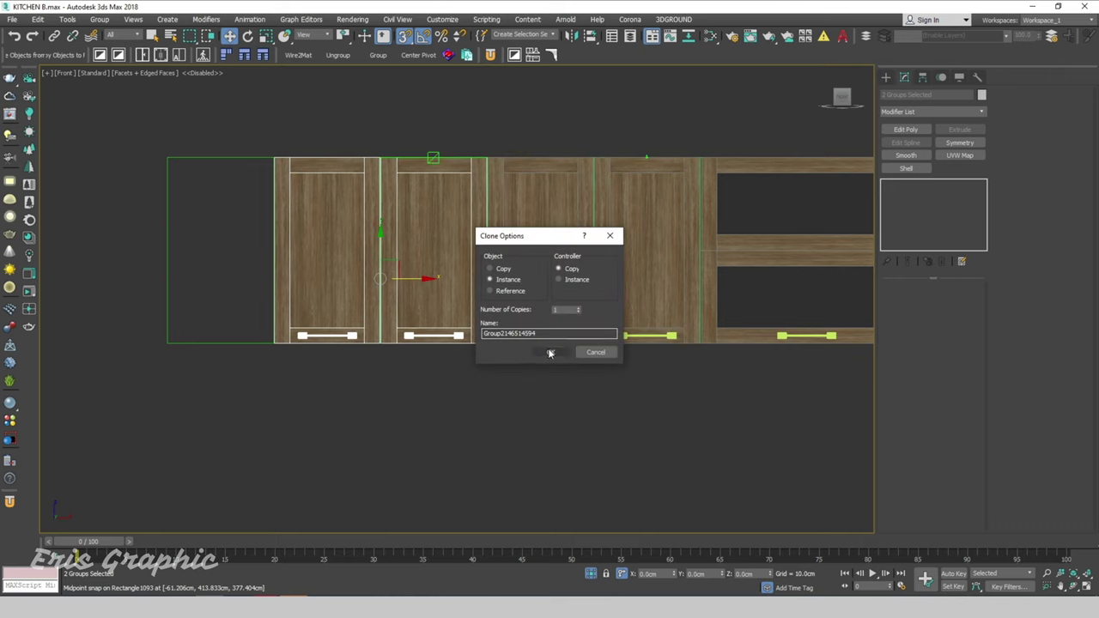
{"action": "left_click", "coordinate": [550, 352]}
{"action": "left_click", "coordinate": [381, 102]}
{"action": "left_click_drag", "start_coordinate": [235, 106], "coordinate": [391, 388]}
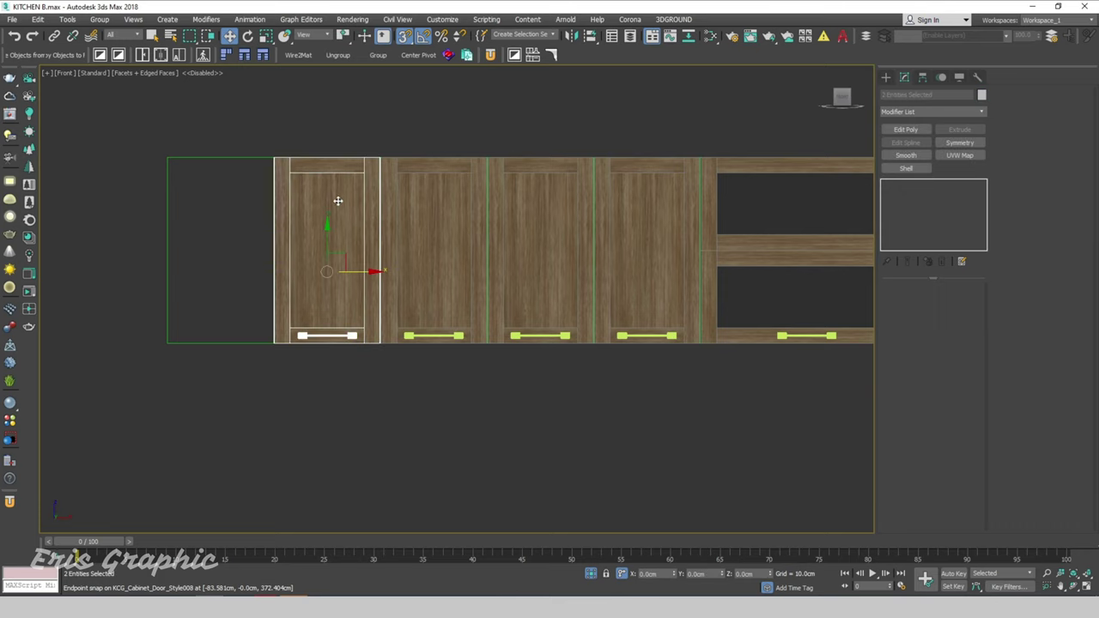
{"action": "left_click_drag", "start_coordinate": [328, 157], "coordinate": [221, 156]}
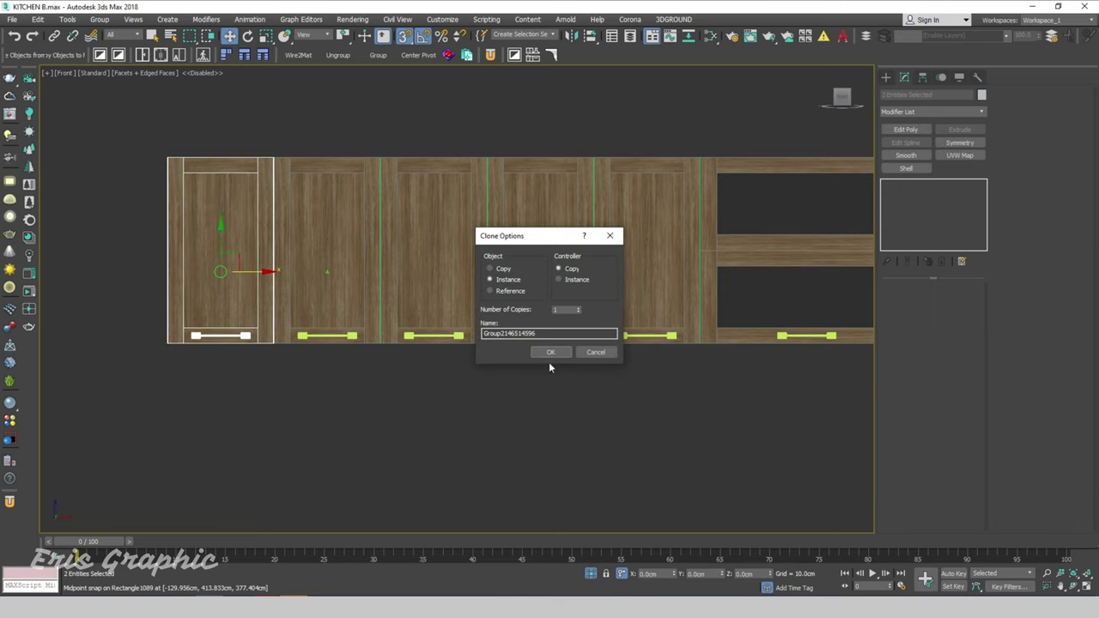
{"action": "left_click", "coordinate": [550, 352]}
Step: Instance a handled door into the empty rightmost cabinet frame
{"action": "left_click", "coordinate": [656, 424]}
{"action": "middle_click_drag", "start_coordinate": [656, 424], "coordinate": [352, 332]}
{"action": "left_click", "coordinate": [336, 223]}
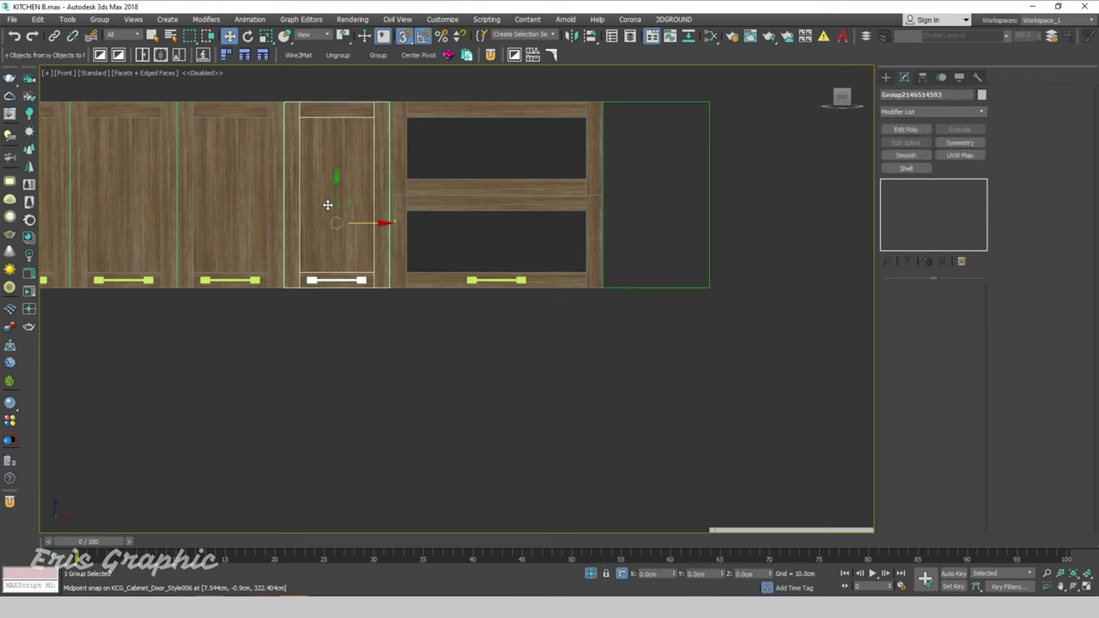
{"action": "left_click_drag", "start_coordinate": [336, 223], "coordinate": [654, 99]}
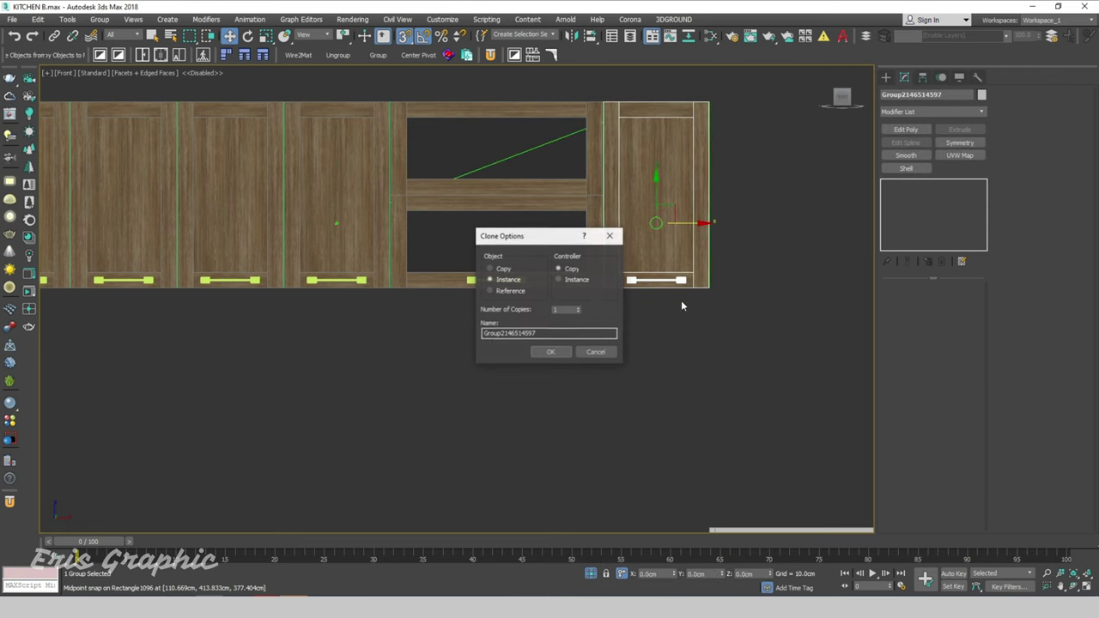
{"action": "left_click", "coordinate": [551, 352]}
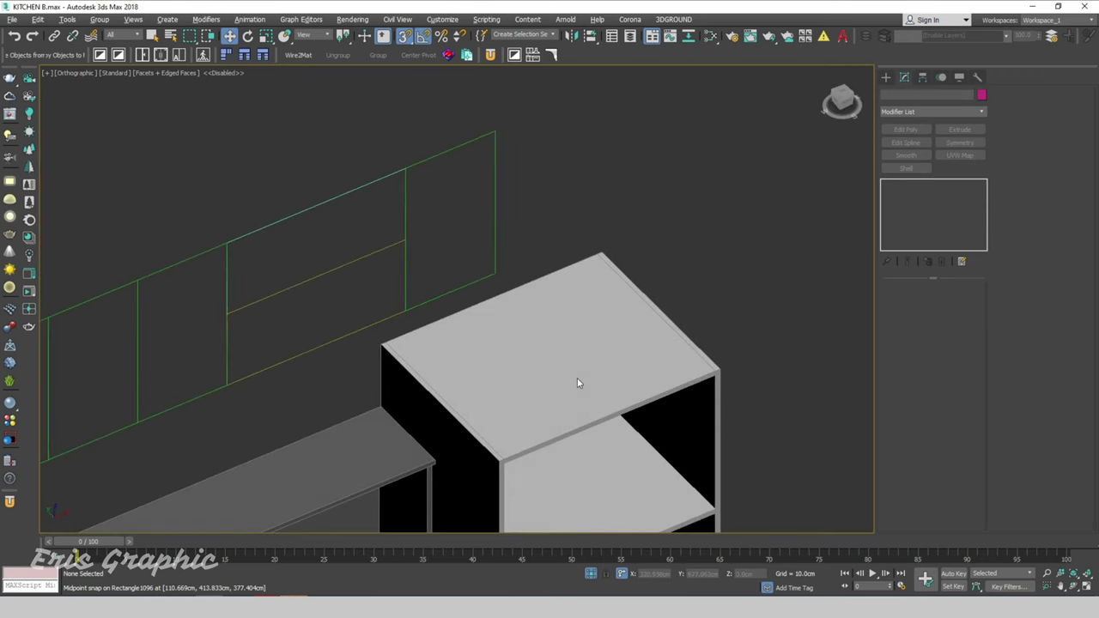
{"action": "scroll", "coordinate": [578, 382], "scroll_direction": "down", "scroll_amount": 5}
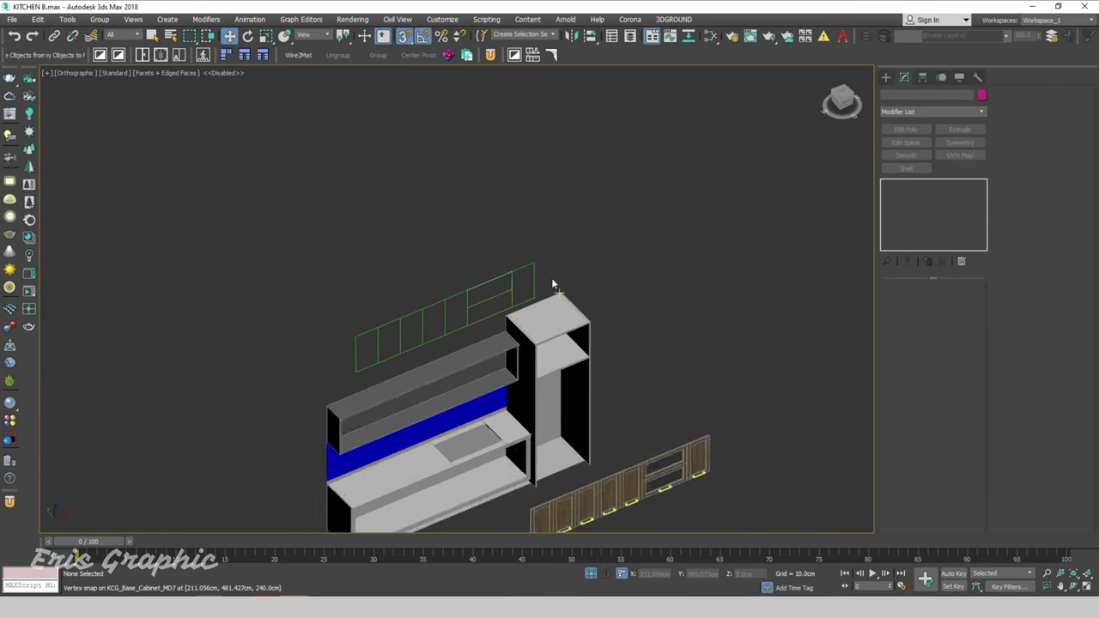
{"action": "scroll", "coordinate": [686, 266], "scroll_direction": "down", "scroll_amount": 3}
{"action": "scroll", "coordinate": [624, 356], "scroll_direction": "up", "scroll_amount": 5}
{"action": "key", "text": "q"}
{"action": "scroll", "coordinate": [551, 384], "scroll_direction": "up", "scroll_amount": 2}
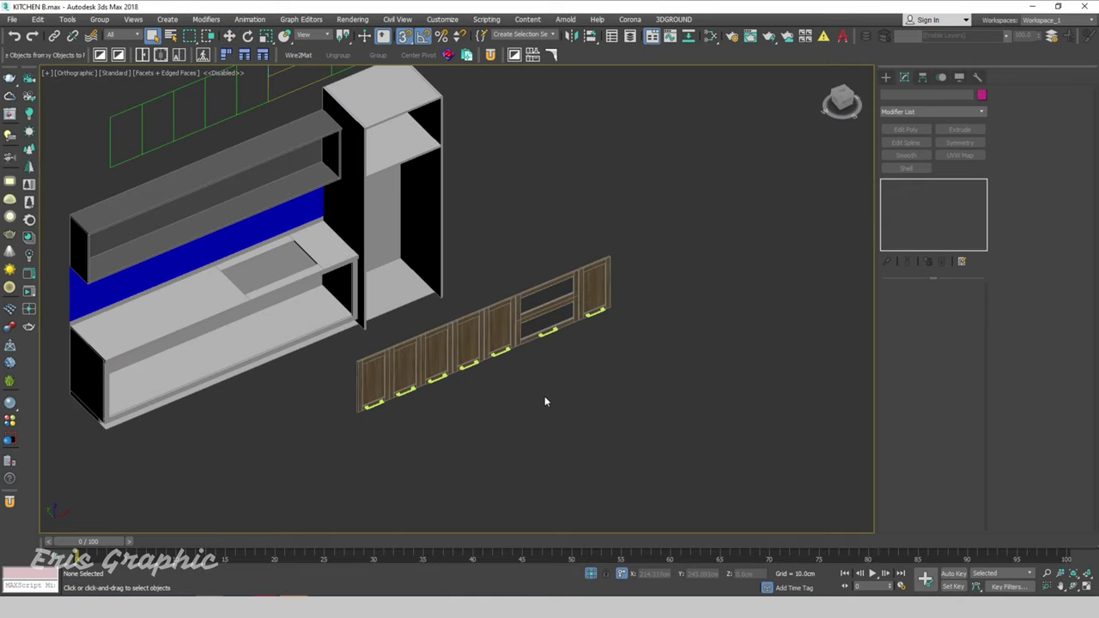
Step: Select the whole row of door groups and frame it in the Left view
{"action": "mouse_move", "coordinate": [544, 396]}
{"action": "middle_mouse_down"}
{"action": "mouse_move", "coordinate": [528, 349]}
{"action": "mouse_move", "coordinate": [579, 351]}
{"action": "middle_mouse_up"}
{"action": "scroll", "coordinate": [579, 351], "scroll_direction": "down", "scroll_amount": 3}
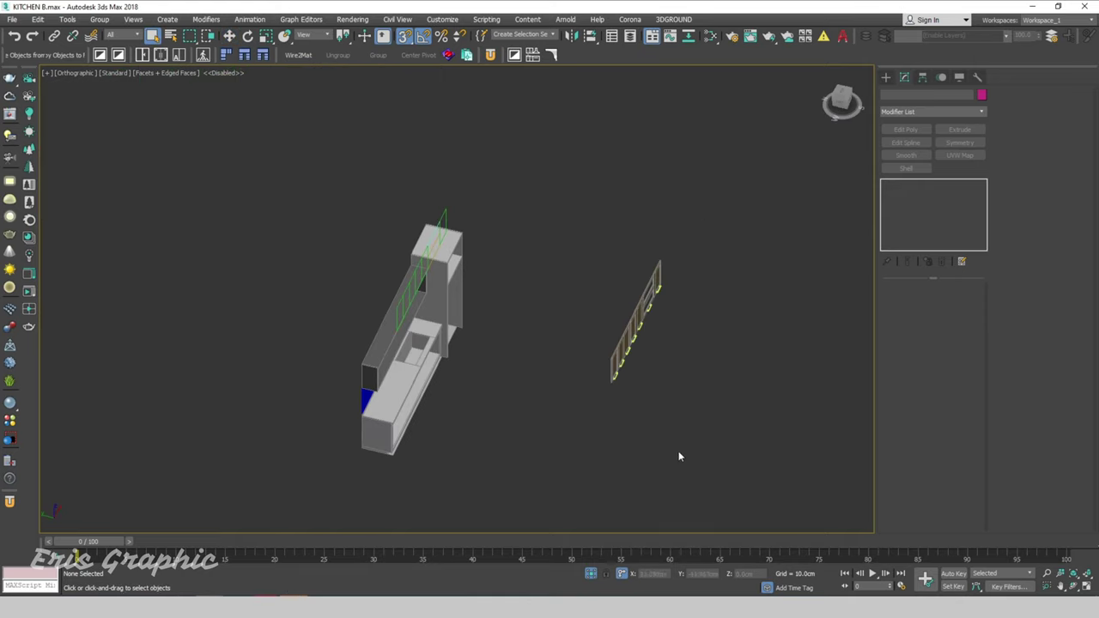
{"action": "left_click_drag", "start_coordinate": [679, 454], "coordinate": [575, 225]}
{"action": "key", "text": "f"}
{"action": "key", "text": "z"}
{"action": "scroll", "coordinate": [575, 249], "scroll_direction": "down", "scroll_amount": 4}
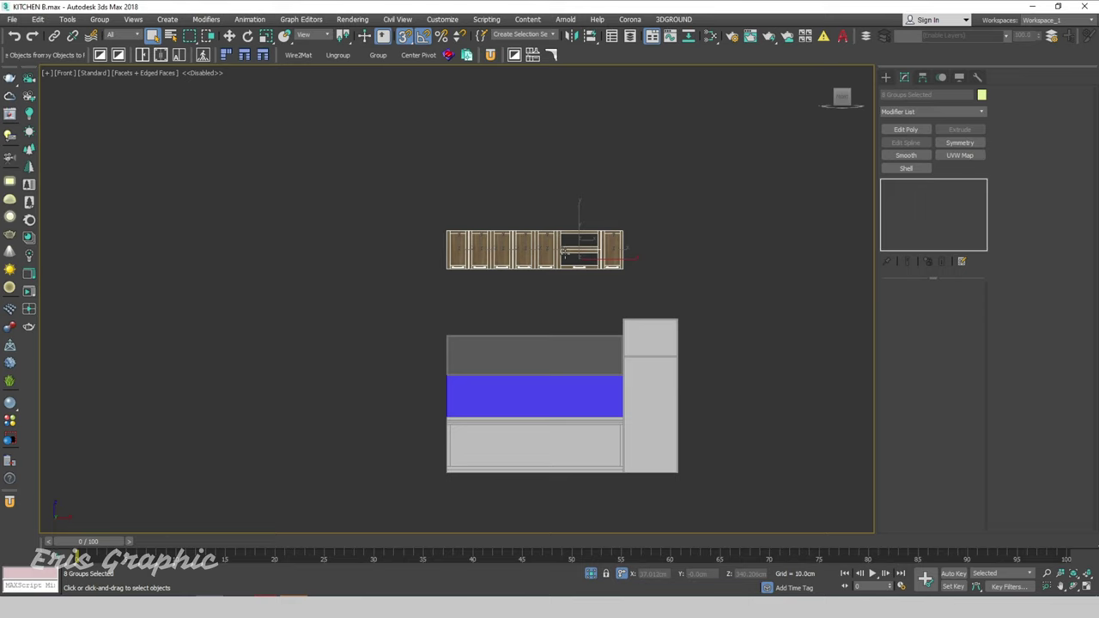
{"action": "key", "text": "l"}
{"action": "key", "text": "z"}
Step: Move the door row down to cabinet height and snap it flush against the cabinet front
{"action": "key", "text": "w"}
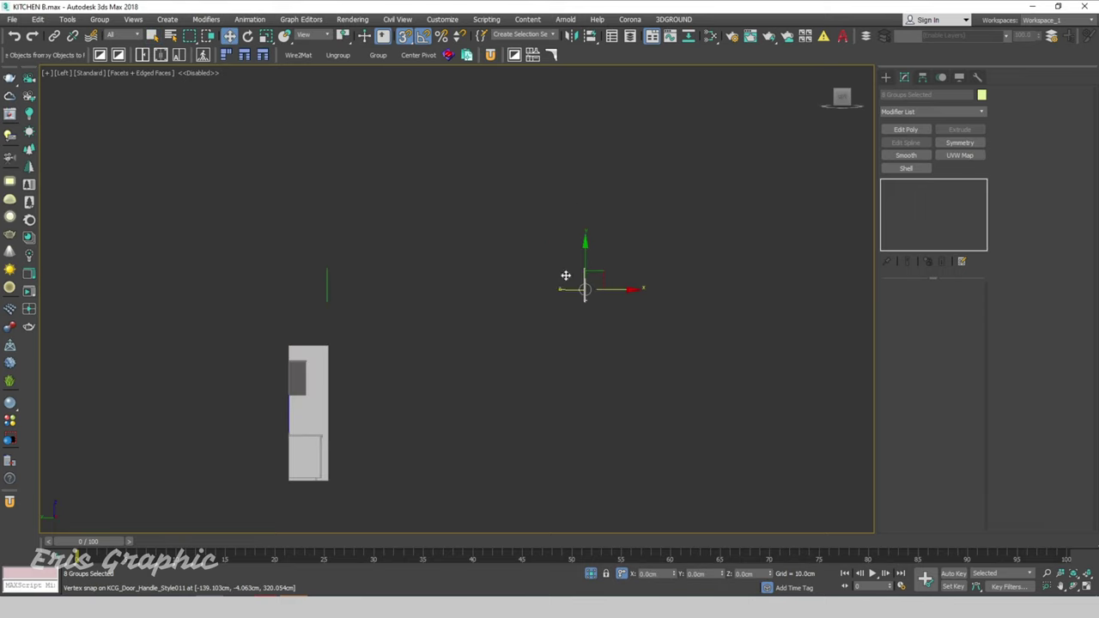
{"action": "left_click_drag", "start_coordinate": [563, 283], "coordinate": [343, 238]}
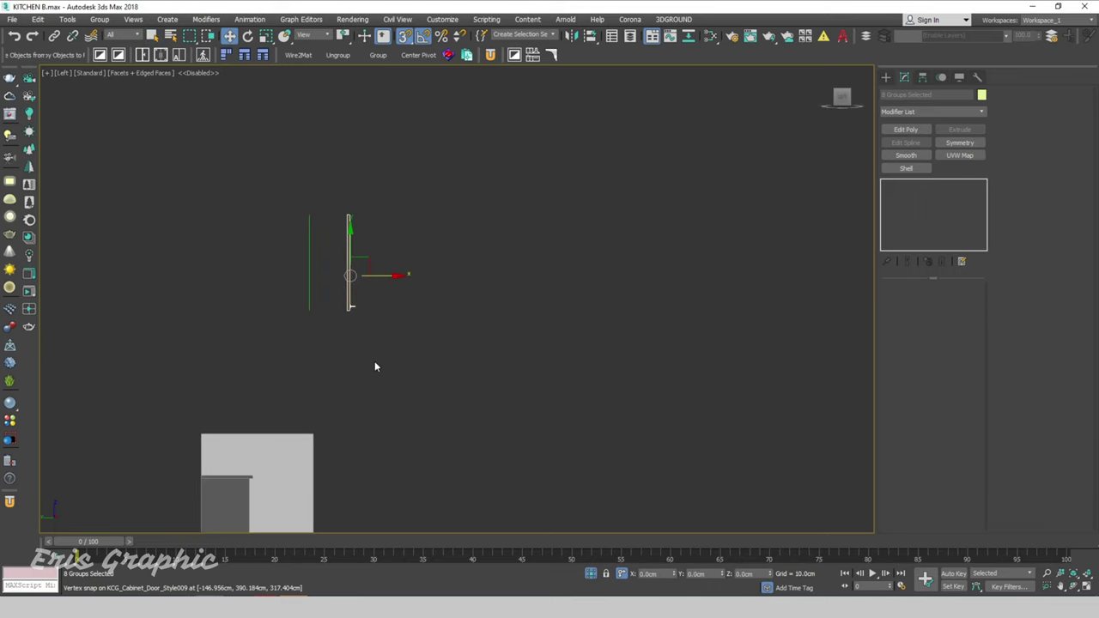
{"action": "middle_click_drag", "start_coordinate": [374, 367], "coordinate": [390, 178]}
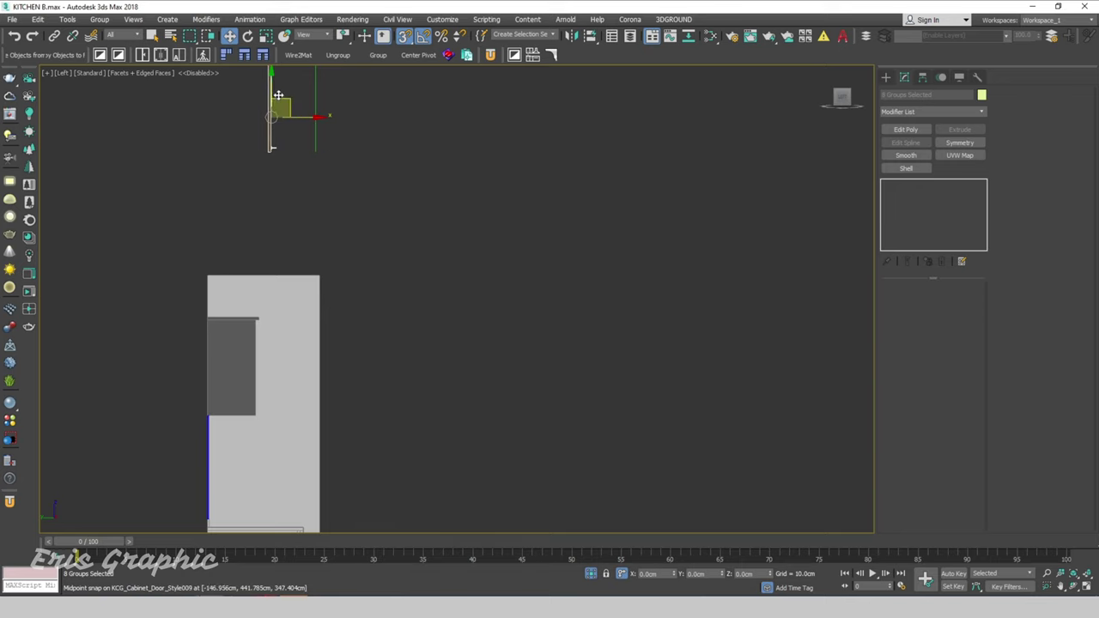
{"action": "left_click_drag", "start_coordinate": [271, 116], "coordinate": [451, 377]}
{"action": "scroll", "coordinate": [322, 326], "scroll_direction": "up", "scroll_amount": 5}
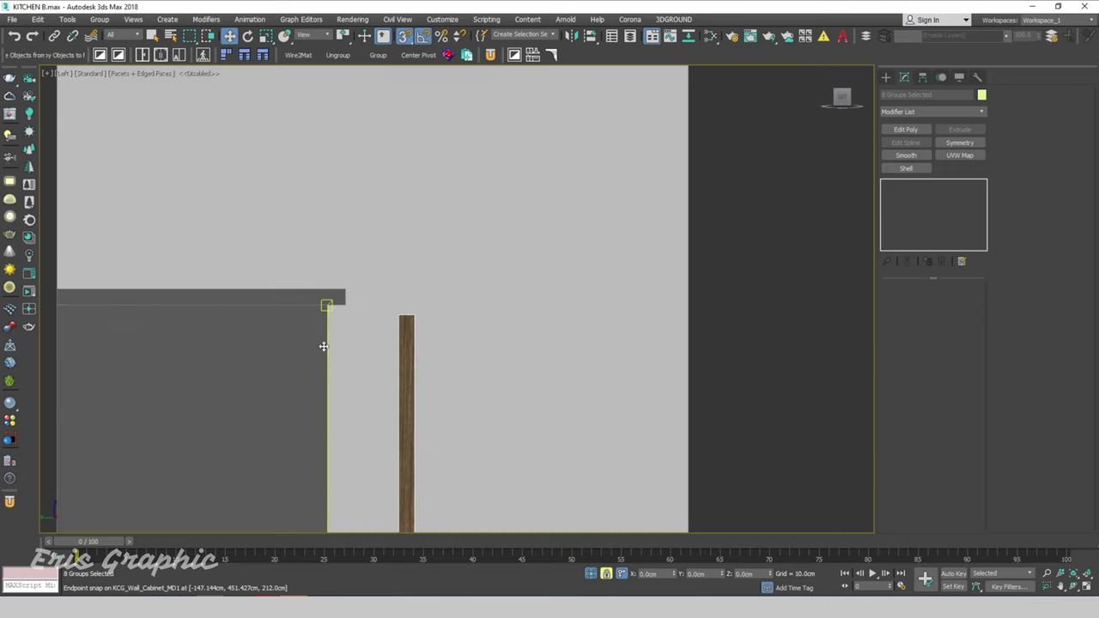
{"action": "scroll", "coordinate": [322, 326], "scroll_direction": "up", "scroll_amount": 3}
{"action": "mouse_move", "coordinate": [475, 283]}
{"action": "left_mouse_down"}
{"action": "mouse_move", "coordinate": [347, 266]}
{"action": "mouse_move", "coordinate": [414, 256]}
{"action": "mouse_move", "coordinate": [294, 228]}
{"action": "left_mouse_up"}
{"action": "scroll", "coordinate": [377, 239], "scroll_direction": "down", "scroll_amount": 8}
{"action": "scroll", "coordinate": [415, 257], "scroll_direction": "up", "scroll_amount": 5}
{"action": "scroll", "coordinate": [294, 229], "scroll_direction": "down", "scroll_amount": 6}
{"action": "scroll", "coordinate": [339, 280], "scroll_direction": "down", "scroll_amount": 3}
Step: Orbit to a three-quarter view of the mounted doors and clear the selection
{"action": "middle_click_drag", "start_coordinate": [339, 280], "coordinate": [369, 383], "text": "alt"}
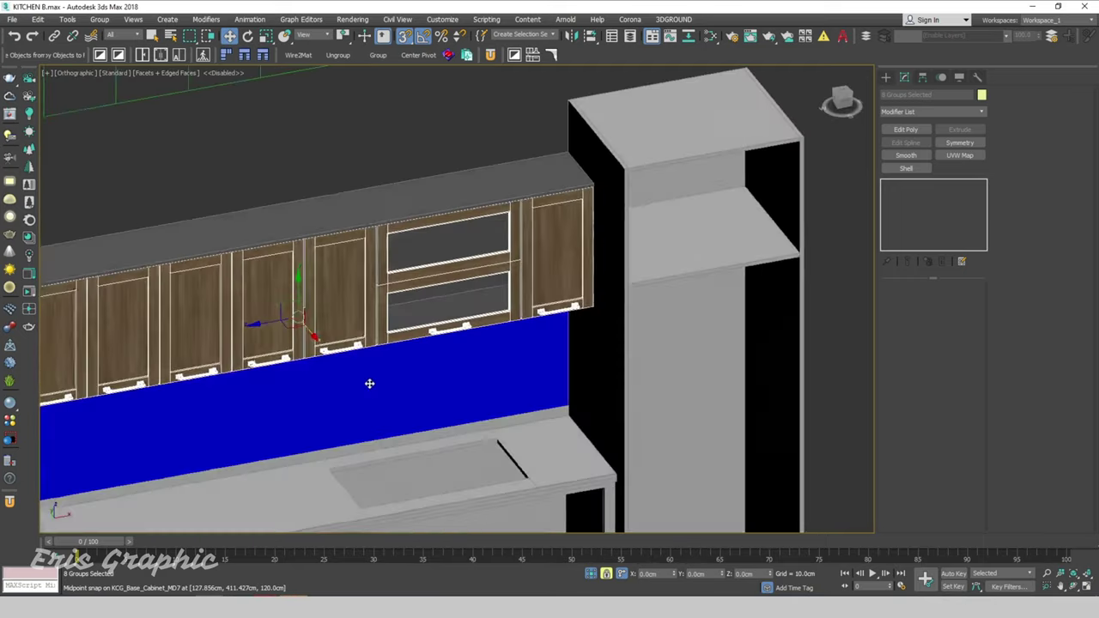
{"action": "scroll", "coordinate": [369, 383], "scroll_direction": "down", "scroll_amount": 4}
{"action": "scroll", "coordinate": [601, 301], "scroll_direction": "up", "scroll_amount": 3}
{"action": "middle_click_drag", "start_coordinate": [615, 275], "coordinate": [768, 228]}
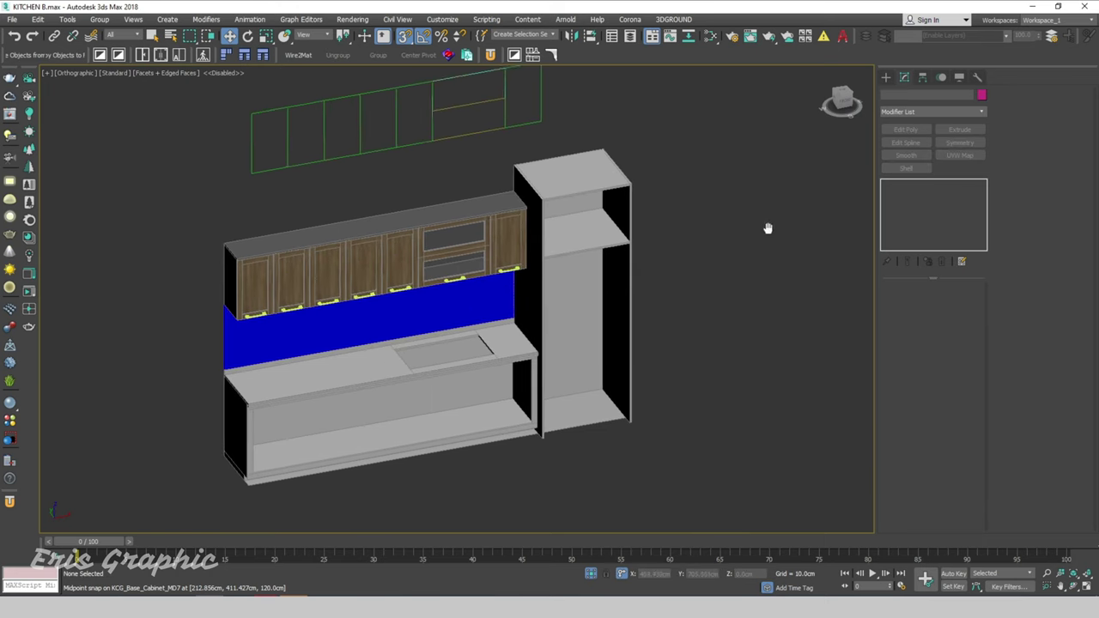
{"action": "left_click", "coordinate": [767, 229]}
{"action": "scroll", "coordinate": [363, 289], "scroll_direction": "up", "scroll_amount": 4}
{"action": "key", "text": "q"}
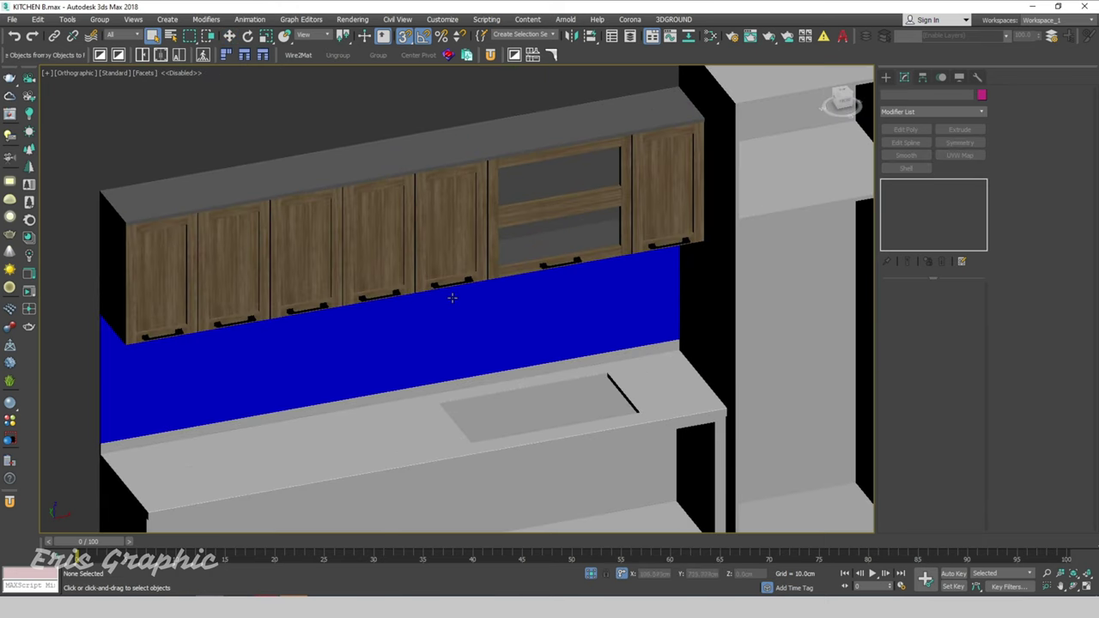
{"action": "scroll", "coordinate": [449, 297], "scroll_direction": "down", "scroll_amount": 5}
{"action": "scroll", "coordinate": [525, 260], "scroll_direction": "up", "scroll_amount": 2}
{"action": "scroll", "coordinate": [525, 260], "scroll_direction": "up", "scroll_amount": 2}
{"action": "scroll", "coordinate": [429, 283], "scroll_direction": "down", "scroll_amount": 2}
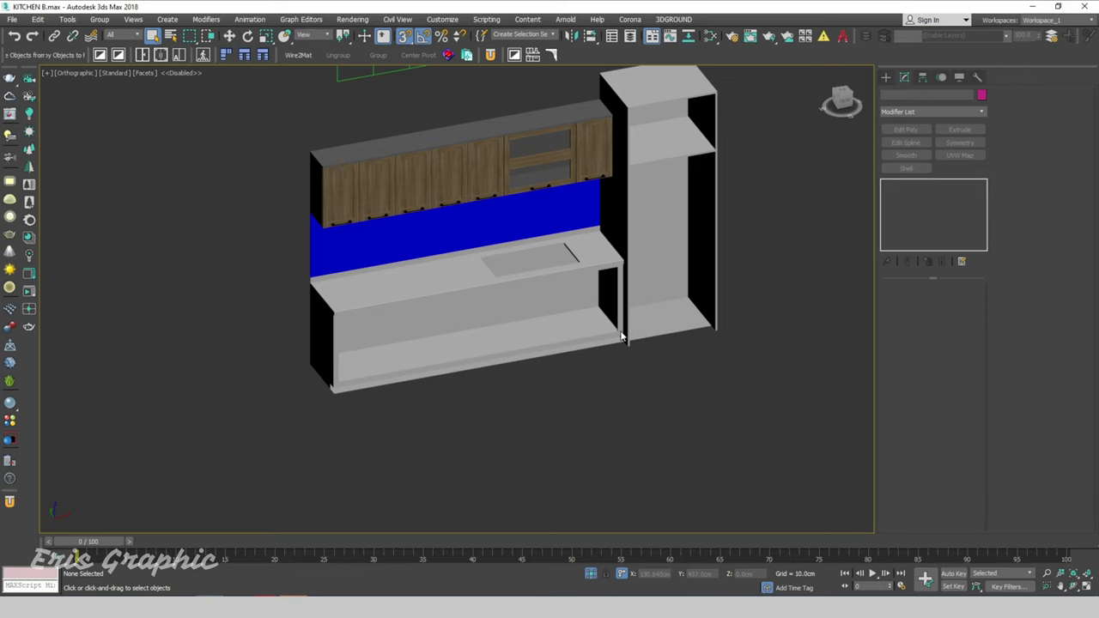
Step: In the Kitchen Cabinet Generator's Sink tab, insert the double-bowl sink model
{"action": "middle_click_drag", "start_coordinate": [662, 346], "coordinate": [565, 381]}
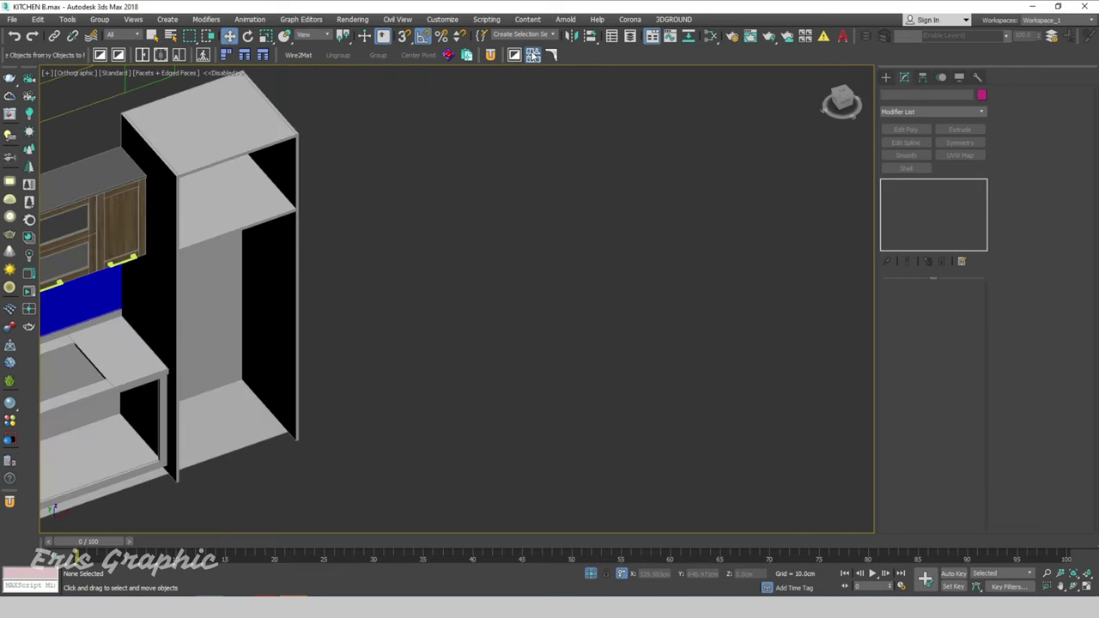
{"action": "left_click", "coordinate": [576, 121]}
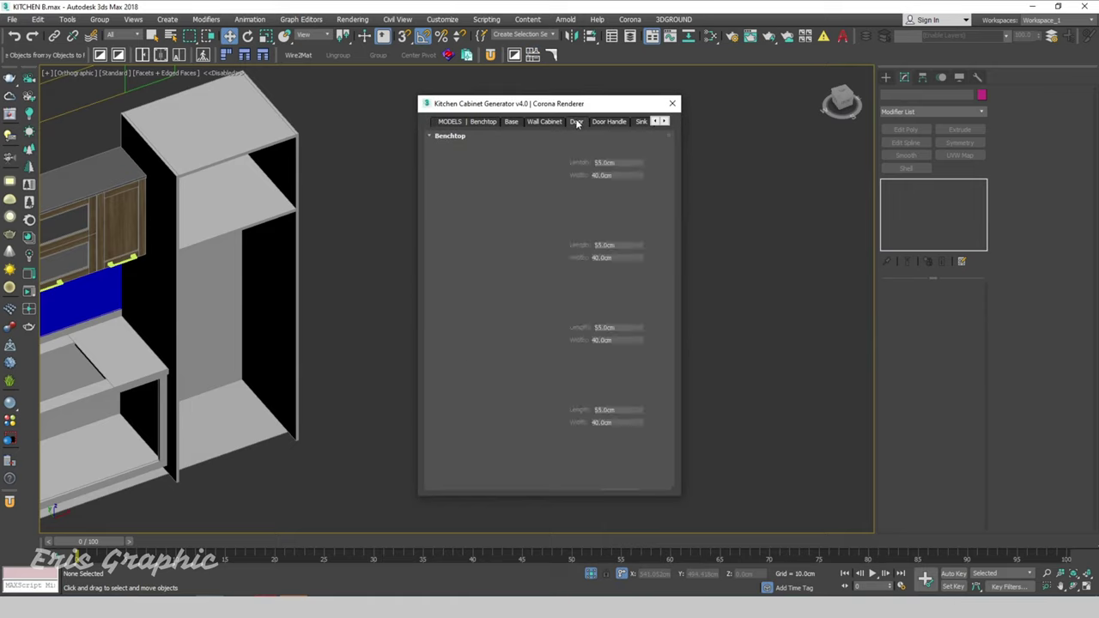
{"action": "left_click", "coordinate": [605, 123]}
{"action": "left_click", "coordinate": [642, 122]}
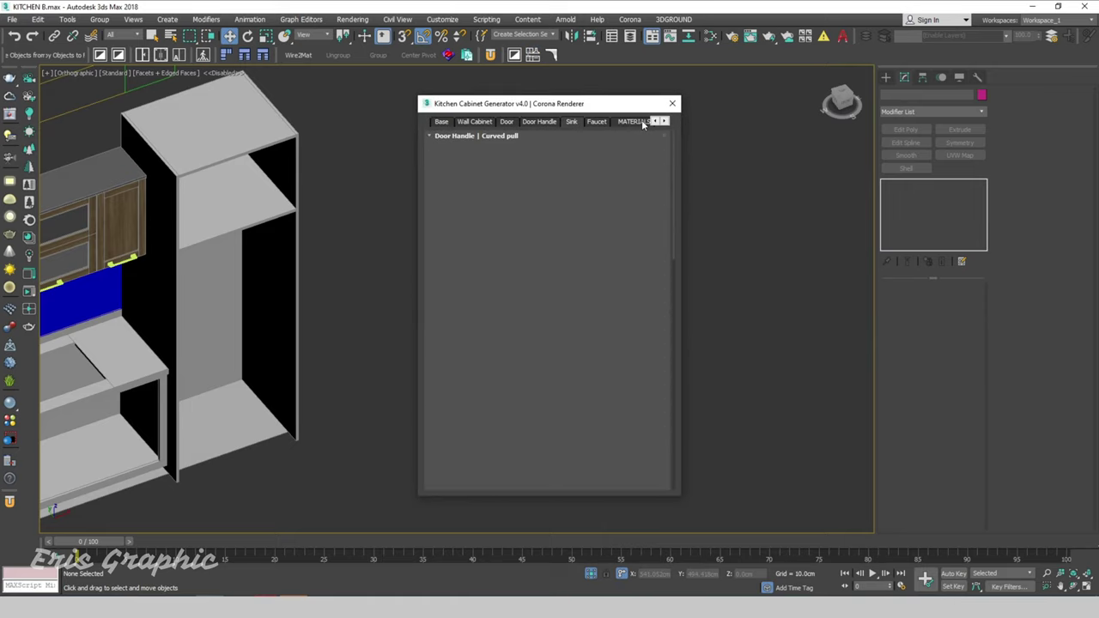
{"action": "left_click_drag", "start_coordinate": [592, 104], "coordinate": [636, 87]}
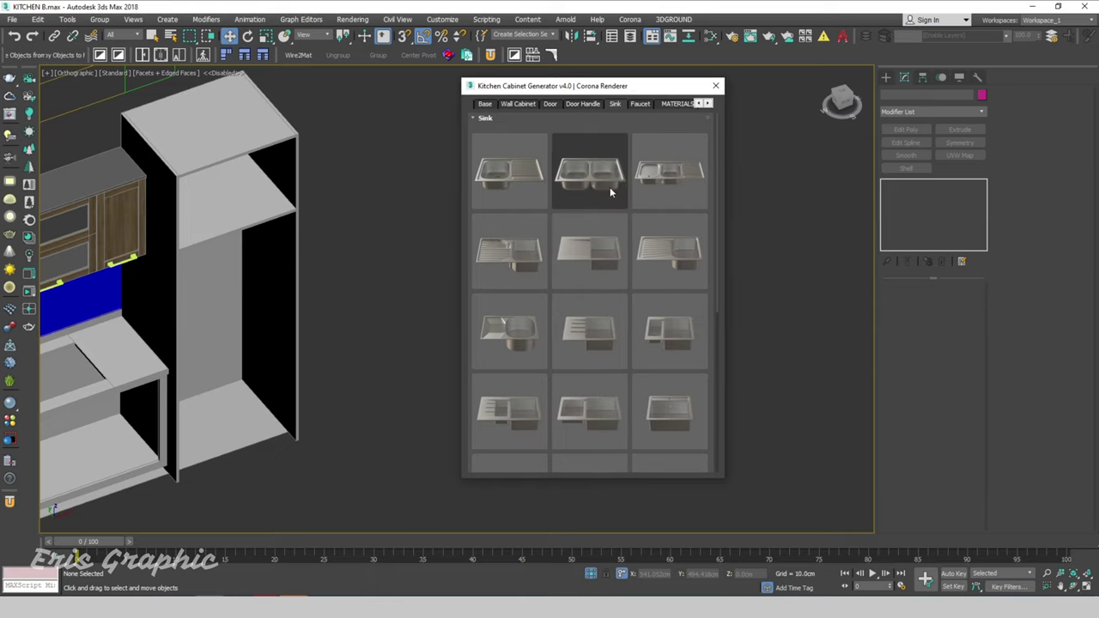
{"action": "left_click", "coordinate": [599, 180]}
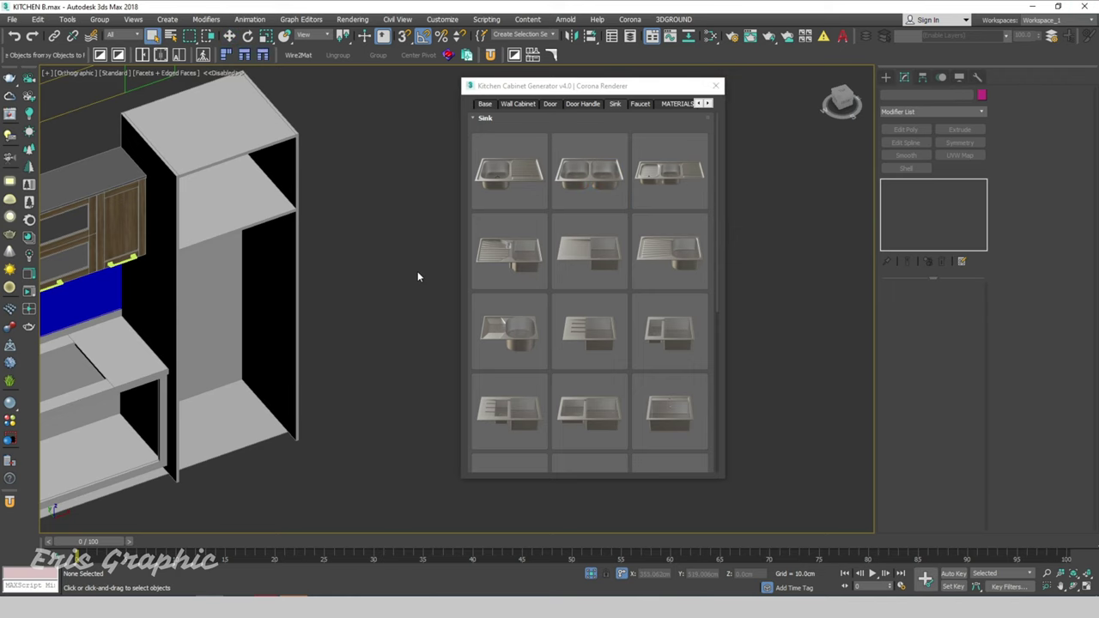
{"action": "scroll", "coordinate": [416, 277], "scroll_direction": "down", "scroll_amount": 5}
{"action": "scroll", "coordinate": [319, 441], "scroll_direction": "down", "scroll_amount": 2}
Step: Select the new double sink and move it up from the floor near the counter
{"action": "scroll", "coordinate": [319, 441], "scroll_direction": "up", "scroll_amount": 5}
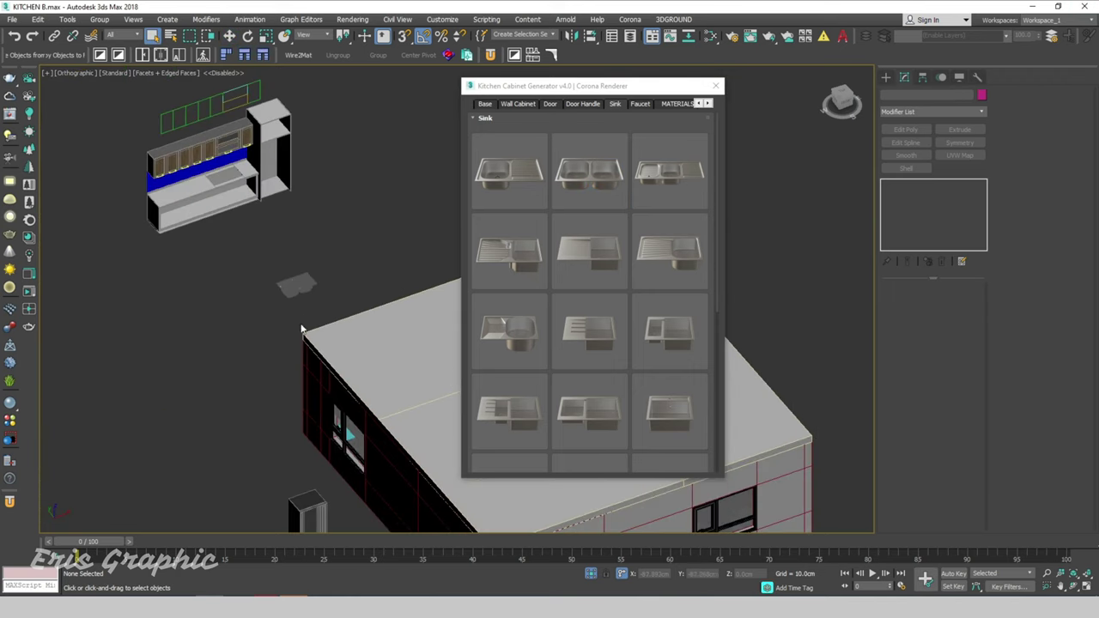
{"action": "mouse_move", "coordinate": [318, 441]}
{"action": "middle_mouse_down"}
{"action": "mouse_move", "coordinate": [362, 427]}
{"action": "mouse_move", "coordinate": [367, 516]}
{"action": "middle_mouse_up"}
{"action": "left_click", "coordinate": [357, 502]}
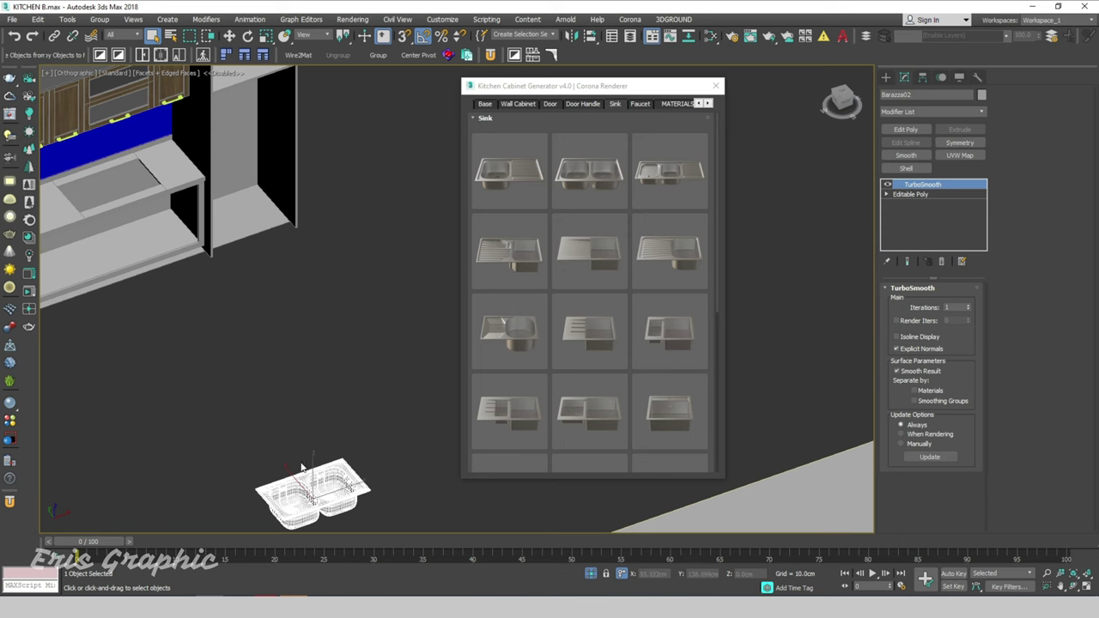
{"action": "middle_click_drag", "start_coordinate": [301, 468], "coordinate": [352, 449]}
{"action": "key", "text": "w"}
{"action": "left_click_drag", "start_coordinate": [391, 494], "coordinate": [245, 313]}
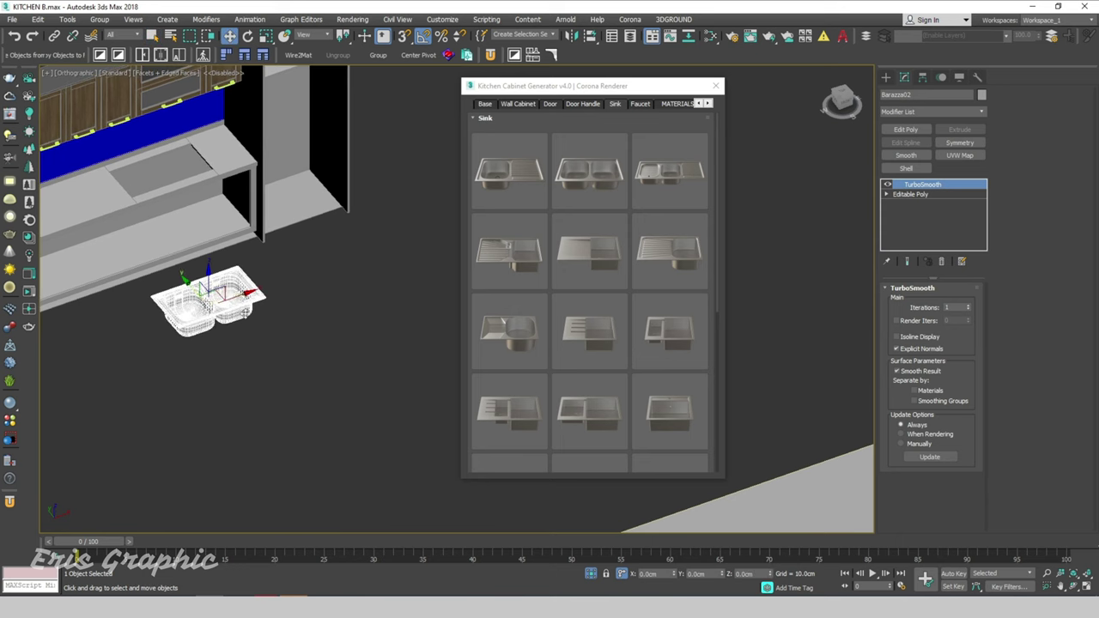
{"action": "scroll", "coordinate": [245, 314], "scroll_direction": "down", "scroll_amount": 2}
{"action": "scroll", "coordinate": [258, 386], "scroll_direction": "up", "scroll_amount": 4}
{"action": "scroll", "coordinate": [283, 421], "scroll_direction": "down", "scroll_amount": 2}
Step: With snapping on, set the sink onto the benchtop and slide it into the opening
{"action": "key", "text": "s"}
{"action": "mouse_move", "coordinate": [293, 427]}
{"action": "left_mouse_down"}
{"action": "mouse_move", "coordinate": [193, 246]}
{"action": "mouse_move", "coordinate": [247, 411]}
{"action": "mouse_move", "coordinate": [180, 245]}
{"action": "left_mouse_up"}
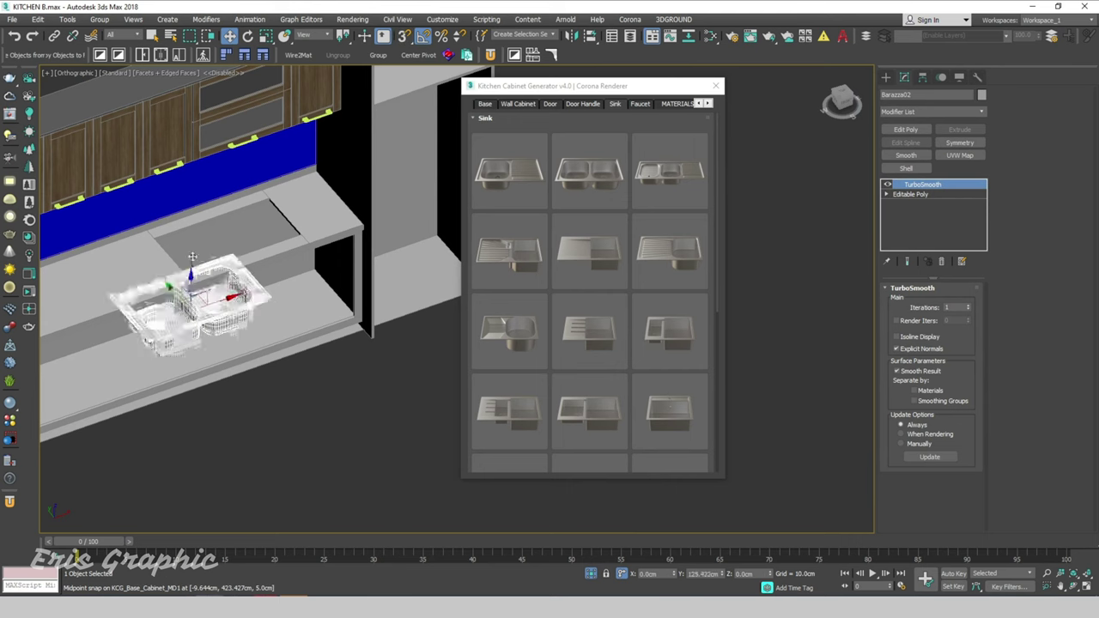
{"action": "scroll", "coordinate": [197, 257], "scroll_direction": "up", "scroll_amount": 2}
{"action": "scroll", "coordinate": [229, 394], "scroll_direction": "down", "scroll_amount": 3}
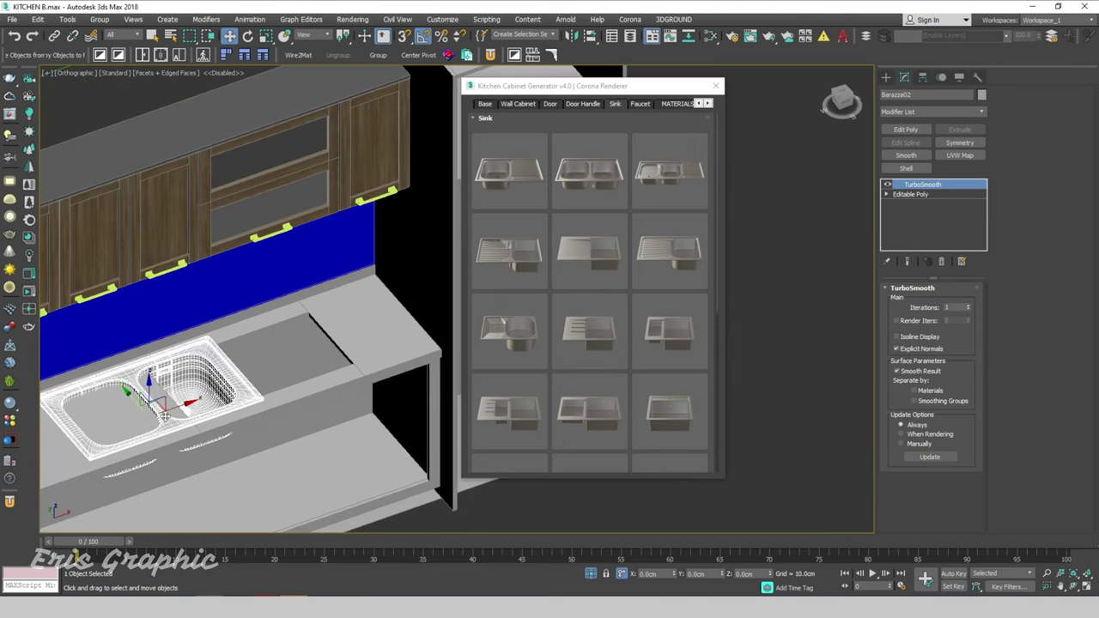
{"action": "left_click_drag", "start_coordinate": [164, 388], "coordinate": [276, 365]}
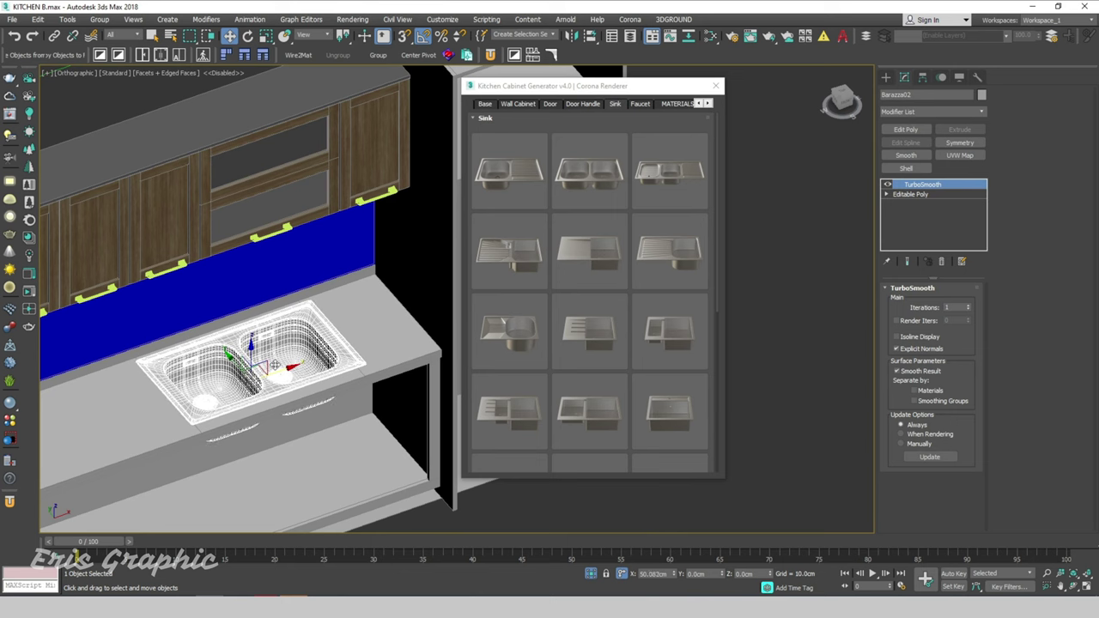
{"action": "scroll", "coordinate": [274, 364], "scroll_direction": "up", "scroll_amount": 2}
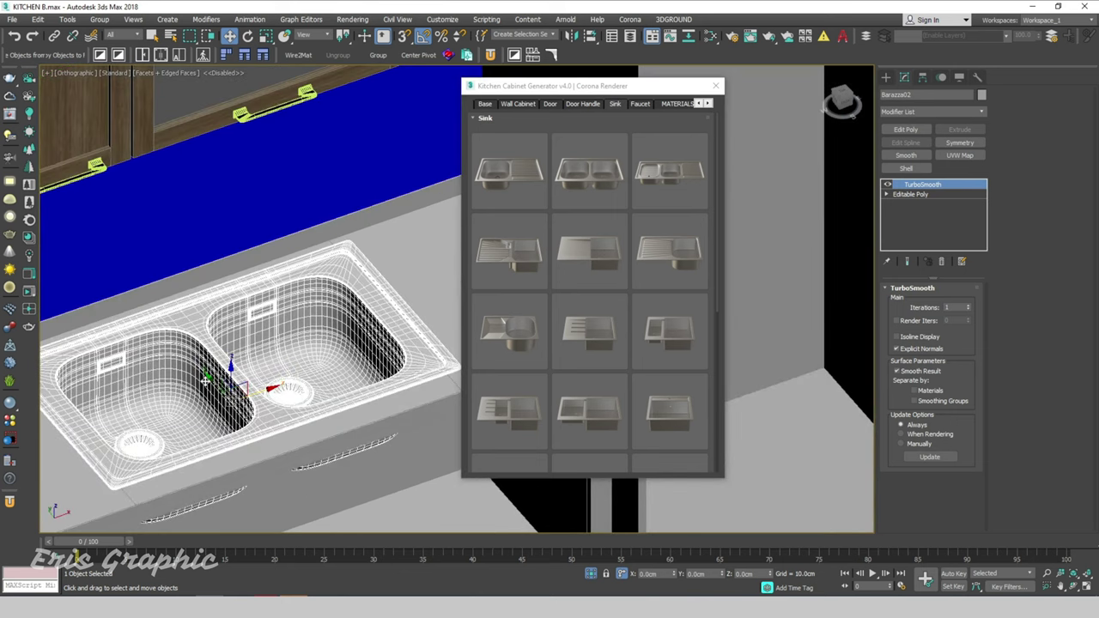
{"action": "scroll", "coordinate": [210, 378], "scroll_direction": "up", "scroll_amount": 2}
{"action": "scroll", "coordinate": [209, 377], "scroll_direction": "down", "scroll_amount": 2}
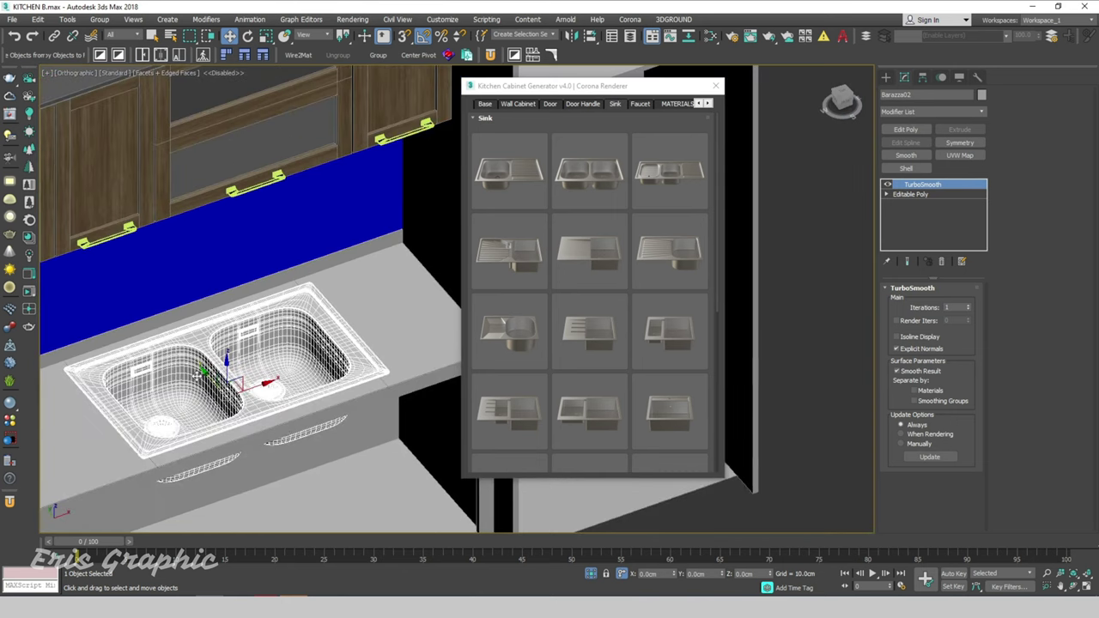
{"action": "left_click", "coordinate": [642, 104]}
Step: Insert the tall pull-down faucet from the generator's Faucet library
{"action": "left_click", "coordinate": [642, 105]}
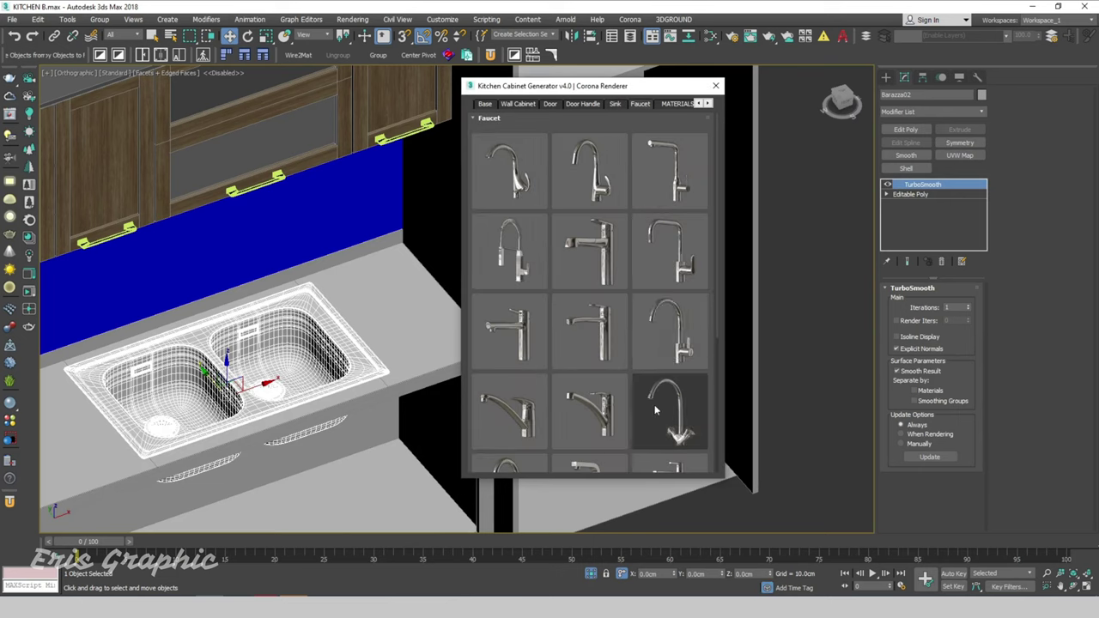
{"action": "left_click", "coordinate": [670, 170]}
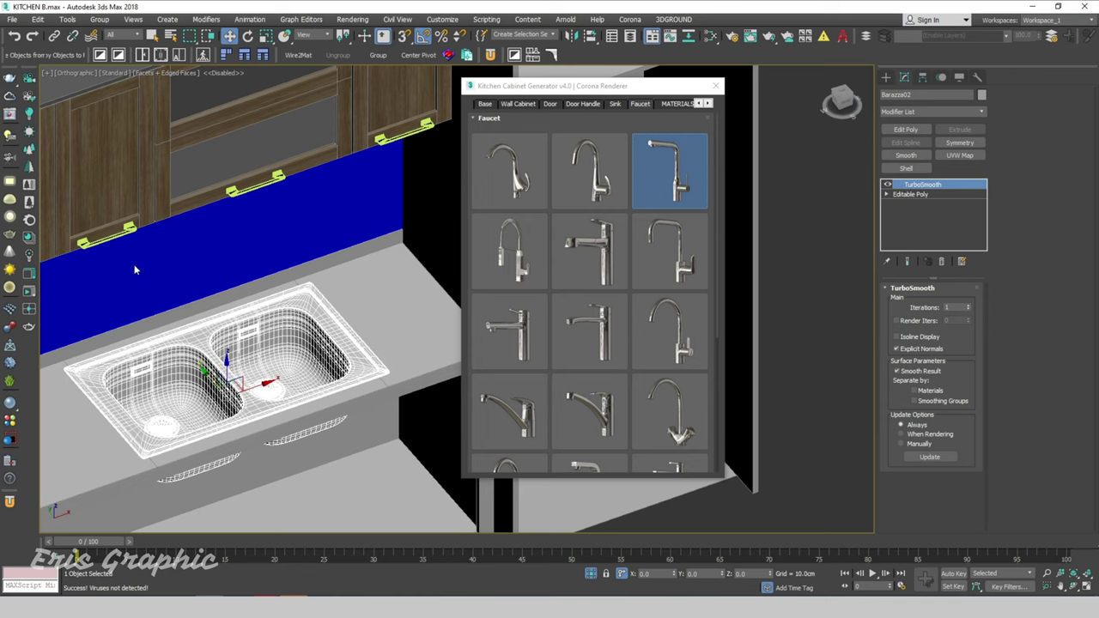
{"action": "scroll", "coordinate": [143, 273], "scroll_direction": "down", "scroll_amount": 5}
{"action": "scroll", "coordinate": [143, 273], "scroll_direction": "down", "scroll_amount": 5}
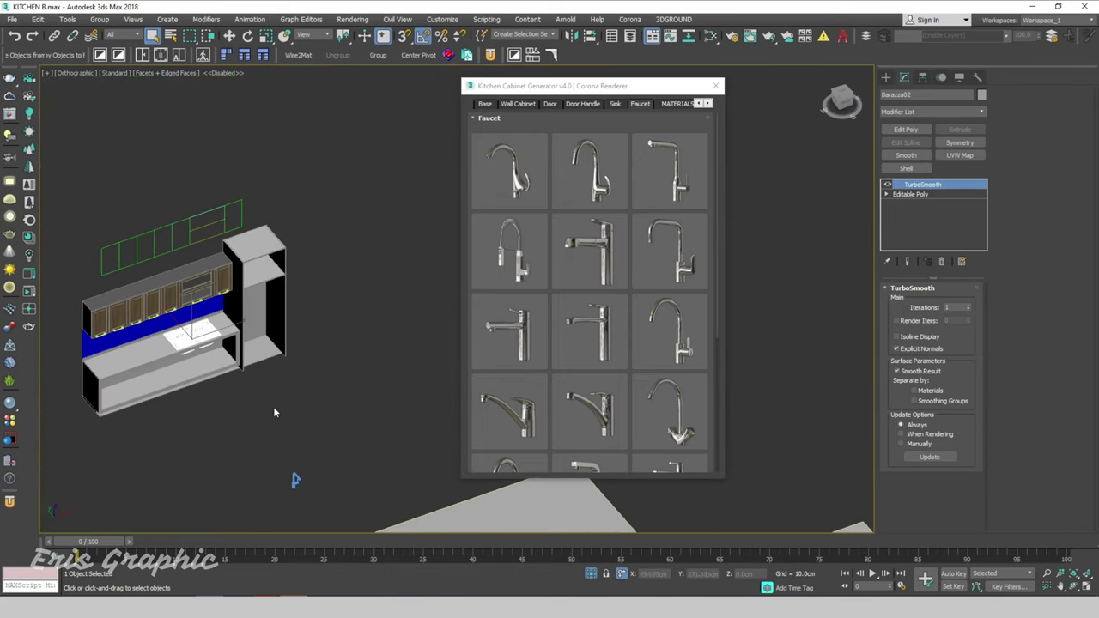
Step: Snap the faucet onto the double sink's back rim and view it from the front
{"action": "left_click", "coordinate": [321, 386]}
{"action": "scroll", "coordinate": [388, 459], "scroll_direction": "up", "scroll_amount": 3}
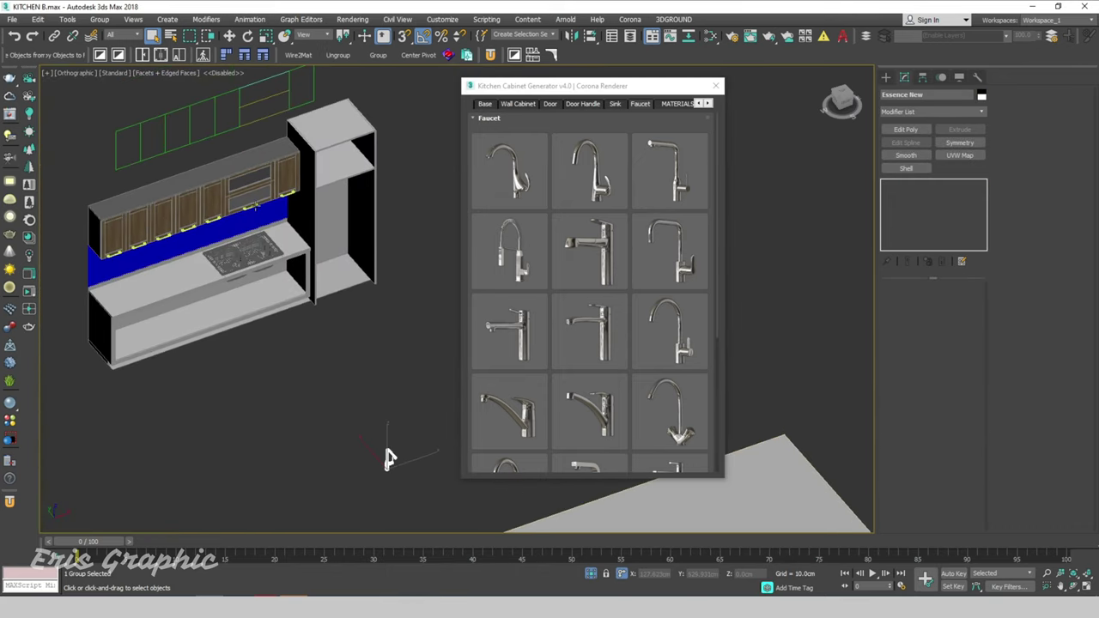
{"action": "key", "text": "w"}
{"action": "key", "text": "s"}
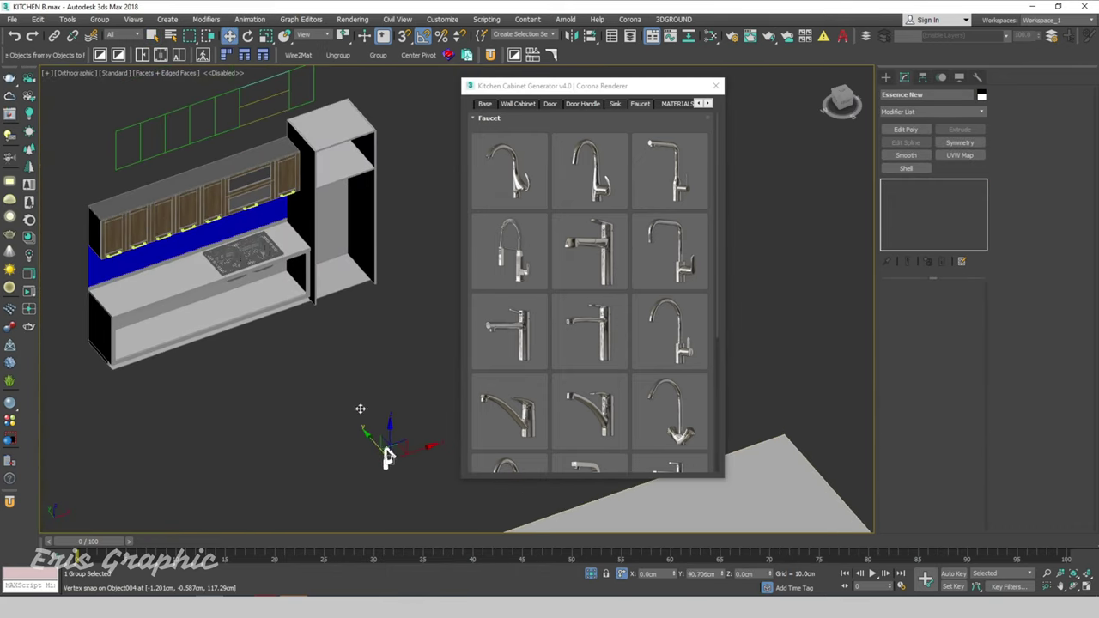
{"action": "left_click_drag", "start_coordinate": [388, 458], "coordinate": [206, 245]}
{"action": "scroll", "coordinate": [206, 244], "scroll_direction": "up", "scroll_amount": 3}
{"action": "scroll", "coordinate": [195, 246], "scroll_direction": "up", "scroll_amount": 3}
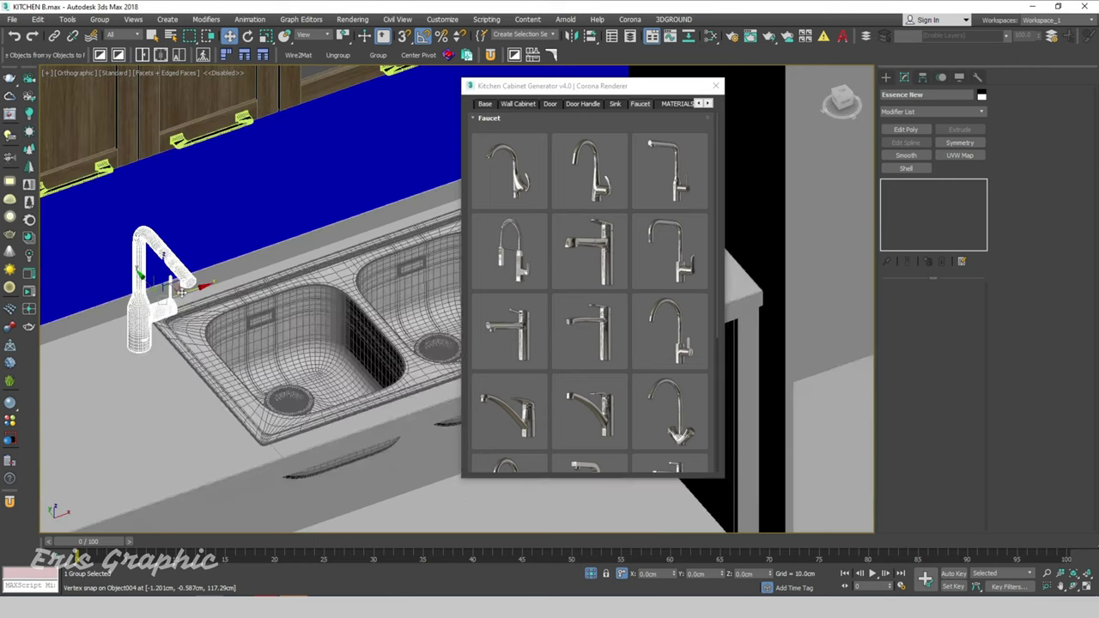
{"action": "left_click_drag", "start_coordinate": [182, 292], "coordinate": [389, 244]}
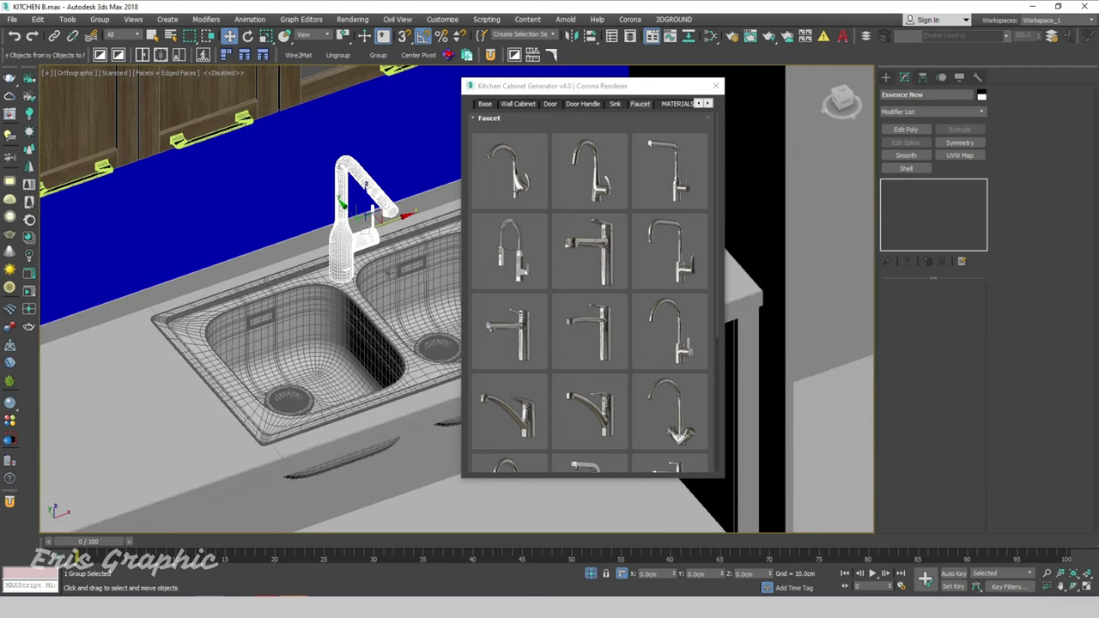
{"action": "mouse_move", "coordinate": [371, 306]}
{"action": "middle_mouse_down", "text": "alt"}
{"action": "mouse_move", "coordinate": [353, 316]}
{"action": "mouse_move", "coordinate": [283, 283]}
{"action": "middle_mouse_up", "text": "alt"}
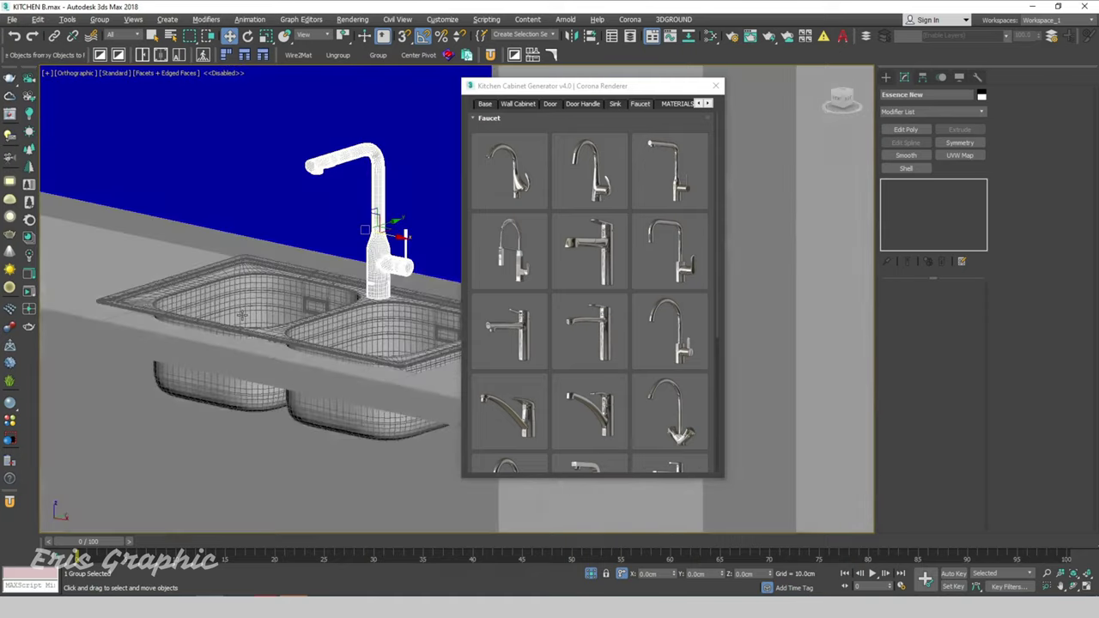
{"action": "scroll", "coordinate": [283, 283], "scroll_direction": "down", "scroll_amount": 3}
{"action": "scroll", "coordinate": [334, 442], "scroll_direction": "down", "scroll_amount": 5}
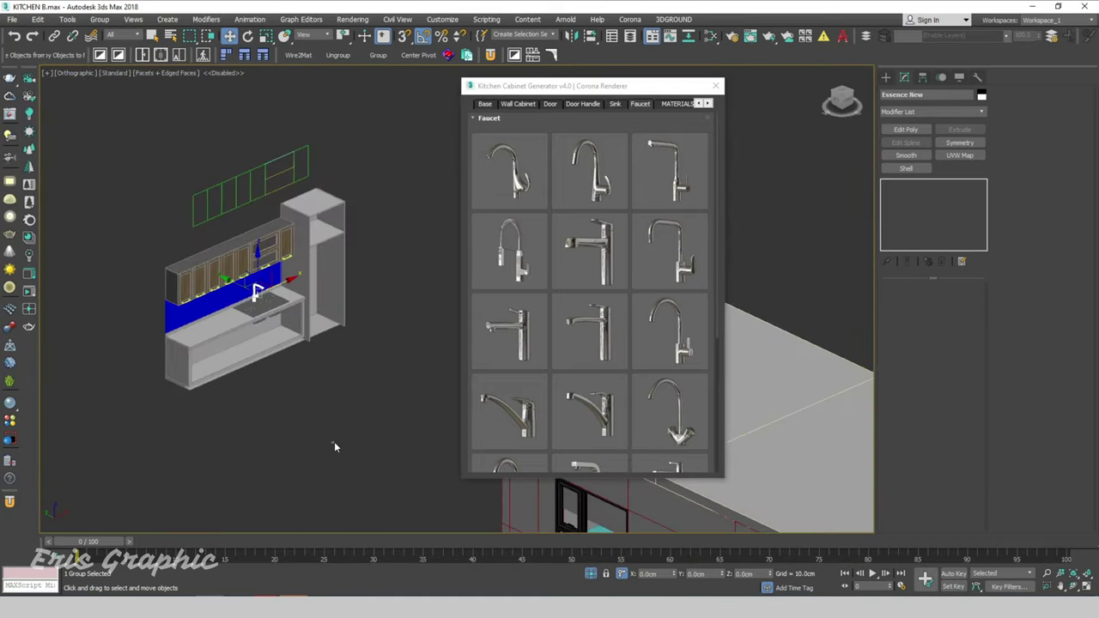
{"action": "scroll", "coordinate": [330, 358], "scroll_direction": "up", "scroll_amount": 2}
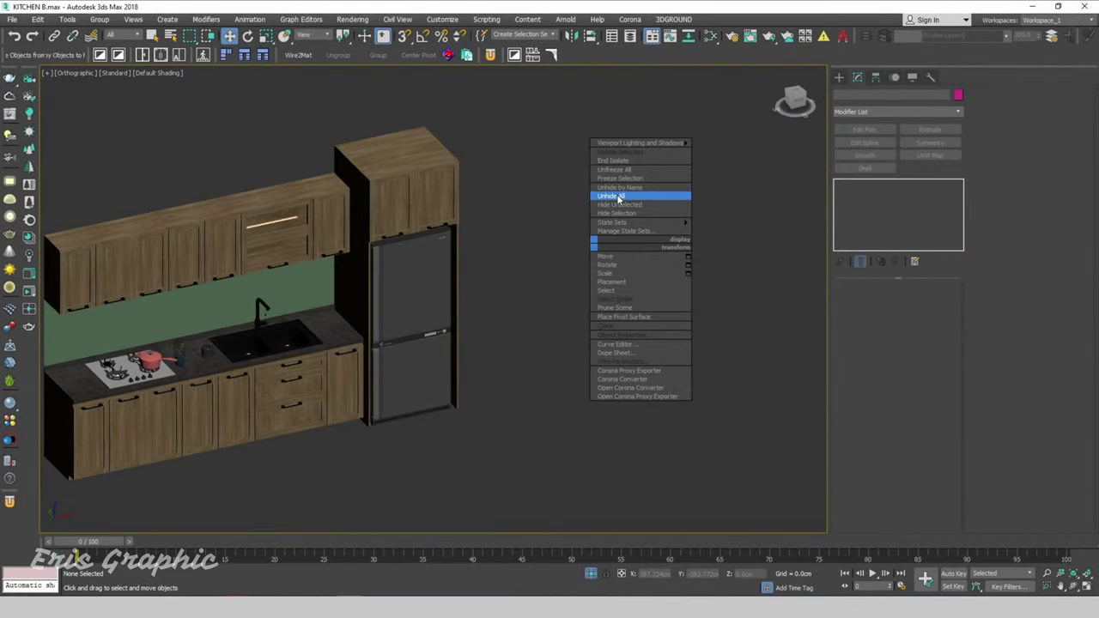
Step: Unhide all objects, switch to the kitchen camera, and hide the island, vase and pendant lamp
{"action": "left_click", "coordinate": [617, 198]}
{"action": "key", "text": "c"}
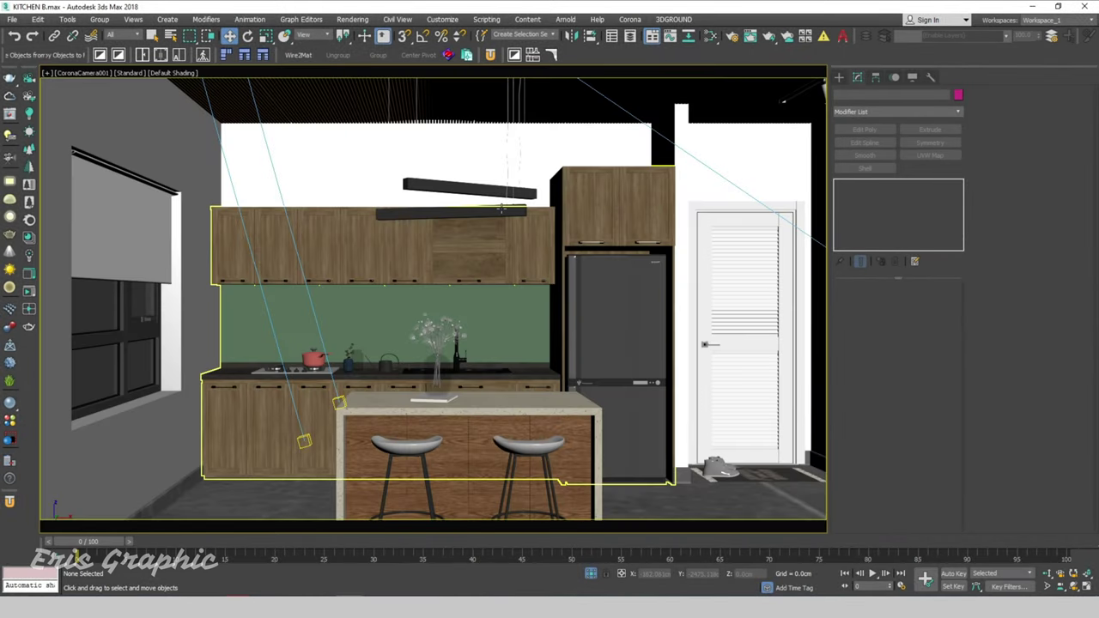
{"action": "left_click", "coordinate": [471, 472]}
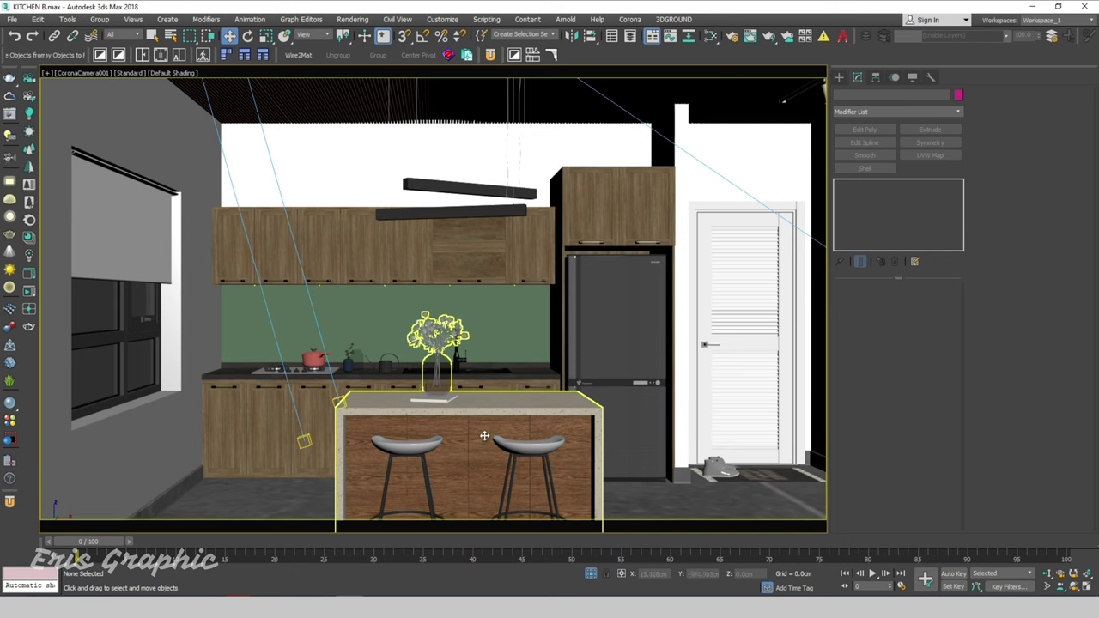
{"action": "right_click", "coordinate": [484, 436]}
{"action": "left_click", "coordinate": [515, 382]}
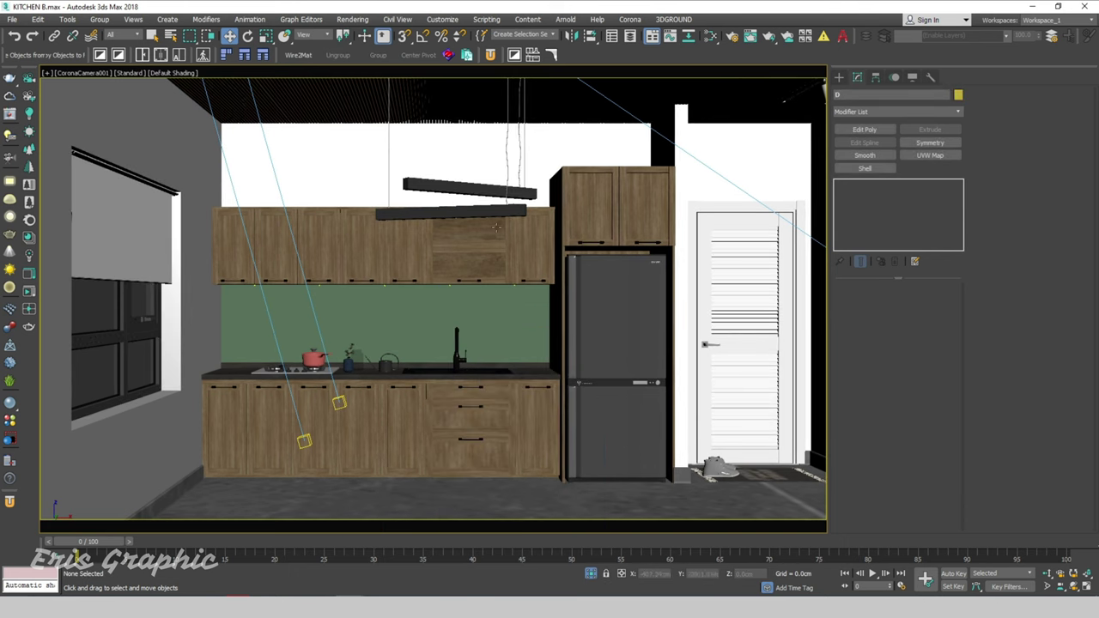
{"action": "right_click", "coordinate": [468, 189]}
{"action": "left_click", "coordinate": [502, 145]}
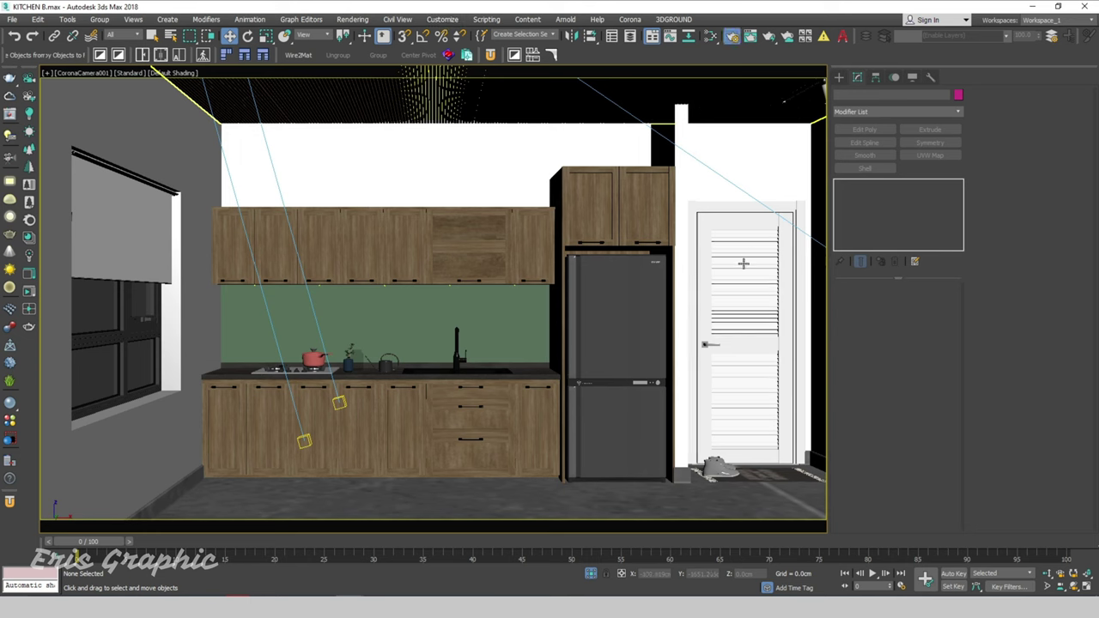
Step: Check the Corona render settings and render the kitchen camera view
{"action": "key", "text": "F10"}
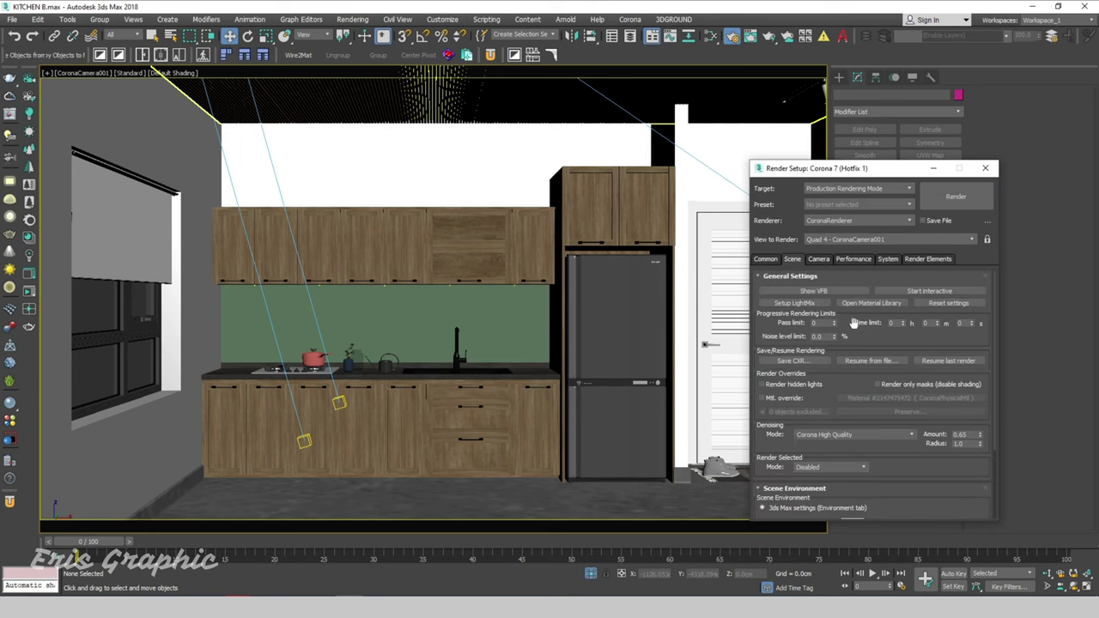
{"action": "left_click", "coordinate": [794, 303]}
{"action": "left_click", "coordinate": [871, 386]}
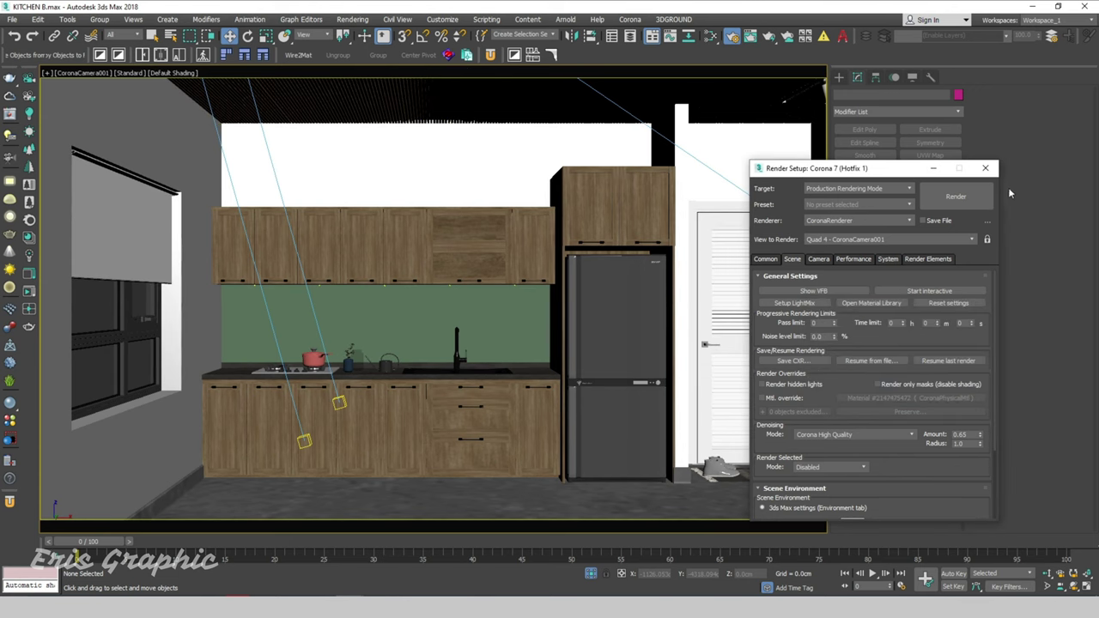
{"action": "left_click", "coordinate": [933, 168]}
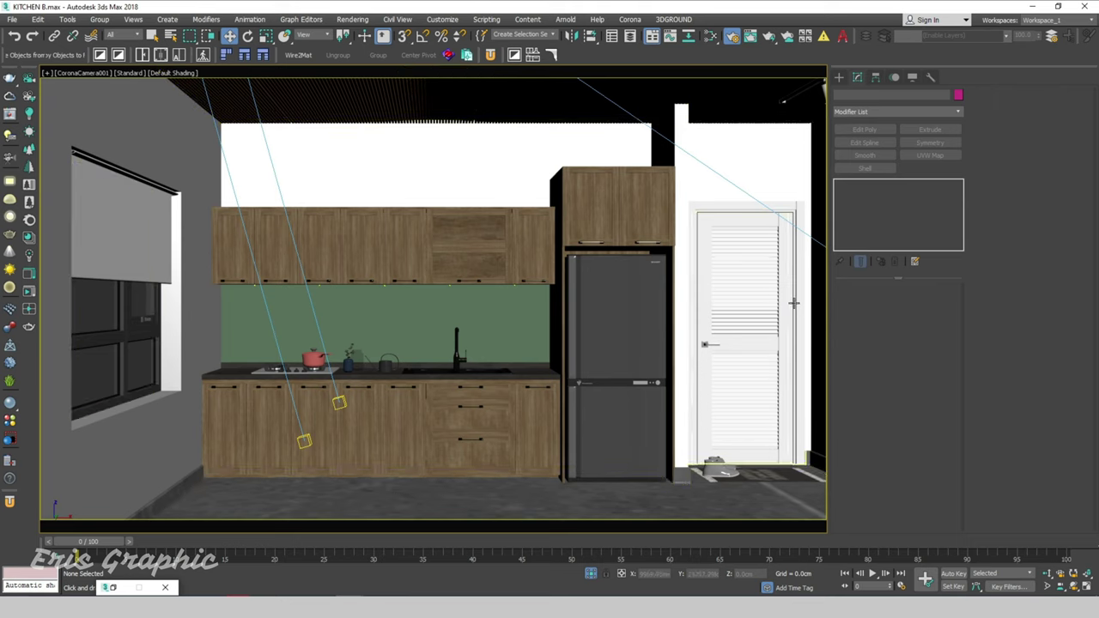
{"action": "key", "text": "shift+q"}
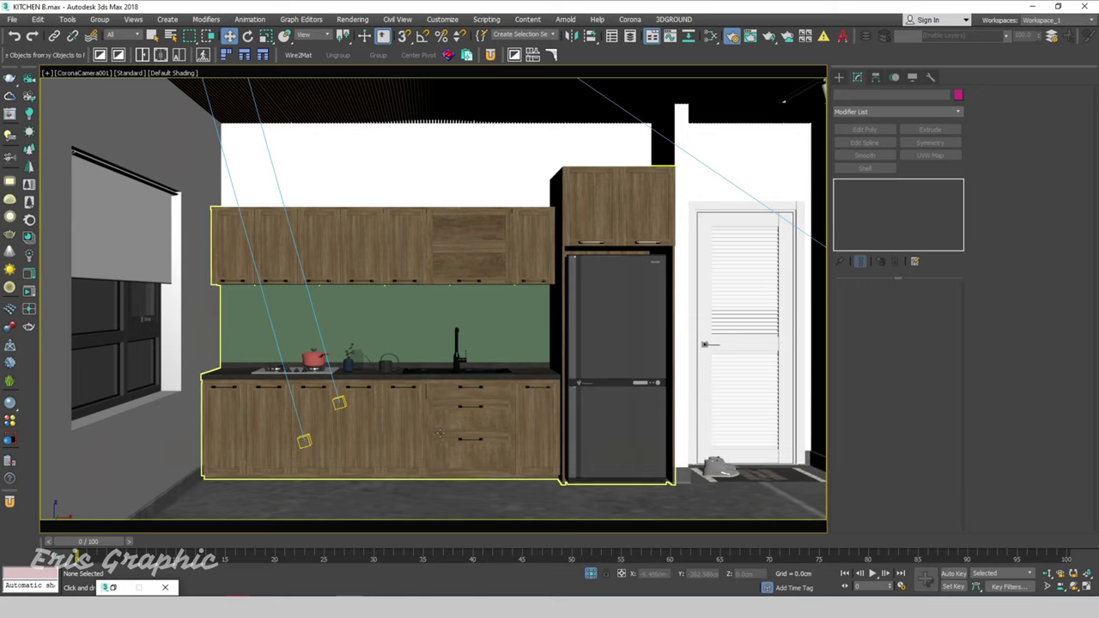
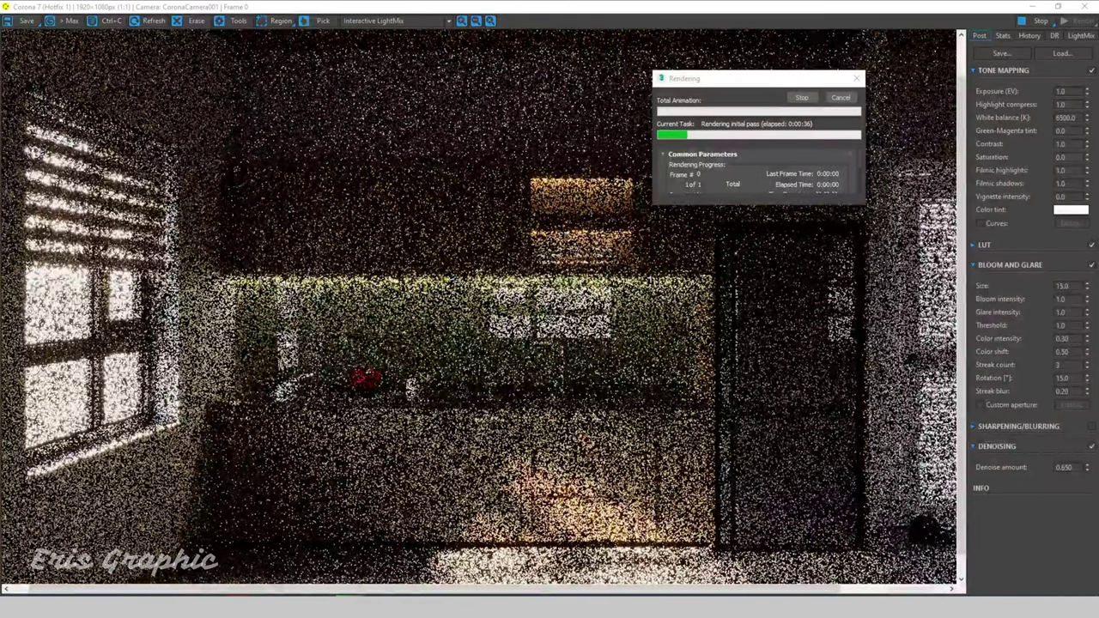
Step: Copy the Kitchen Cabinet Generator folder, usericons folder and macro file from Downloads
{"action": "scroll", "coordinate": [279, 344], "scroll_direction": "down", "scroll_amount": 1}
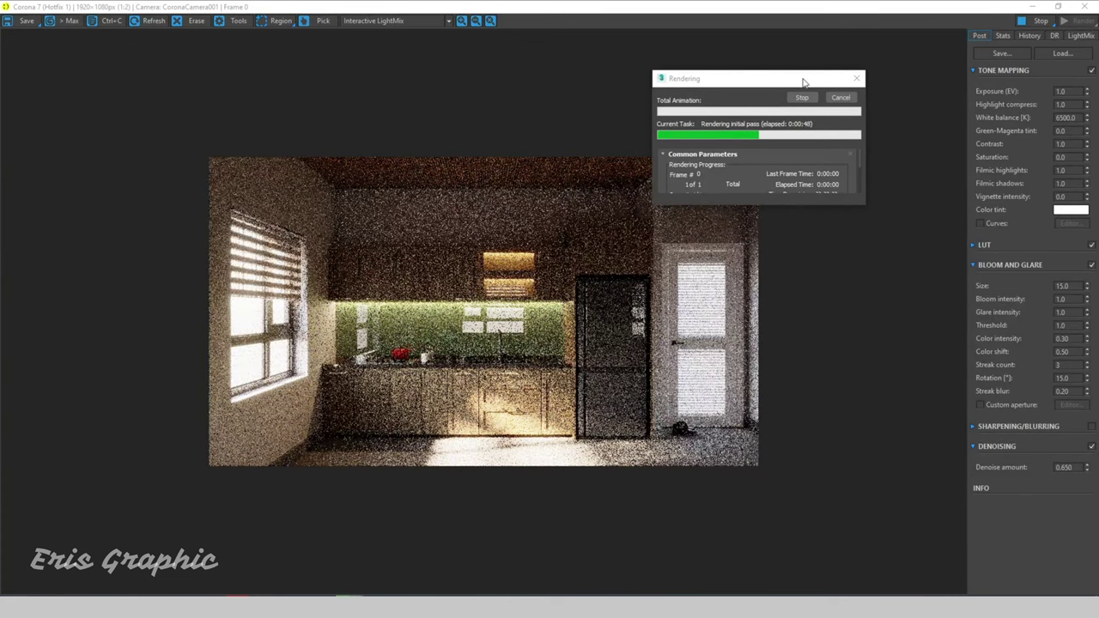
{"action": "left_click_drag", "start_coordinate": [804, 81], "coordinate": [950, 52]}
{"action": "scroll", "coordinate": [832, 428], "scroll_direction": "up", "scroll_amount": 1}
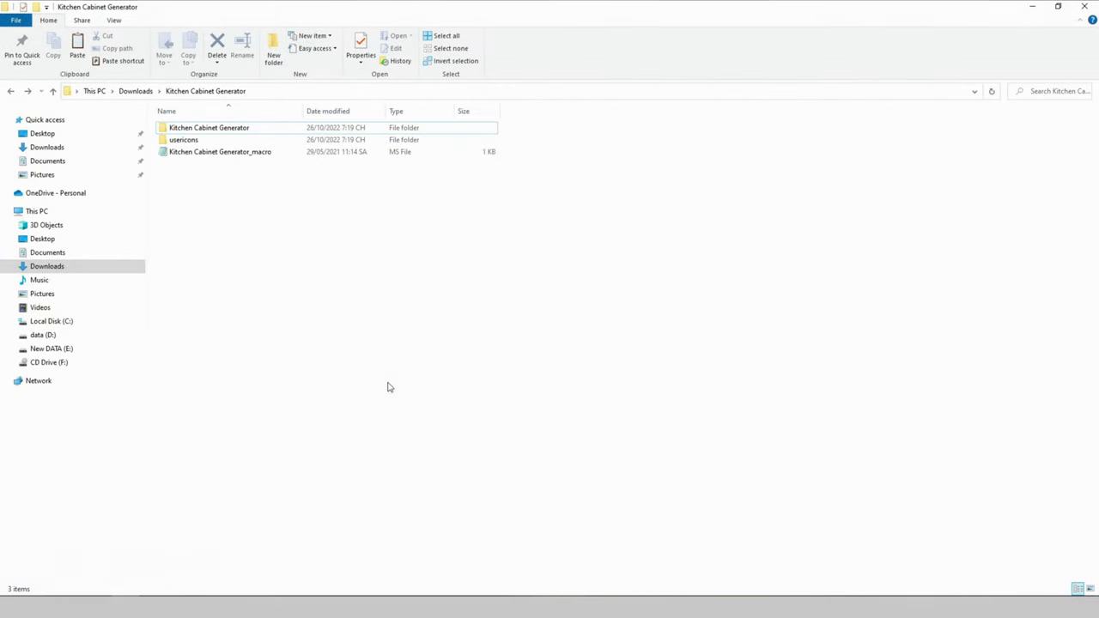
{"action": "left_click_drag", "start_coordinate": [397, 344], "coordinate": [198, 130]}
{"action": "right_click", "coordinate": [206, 156]}
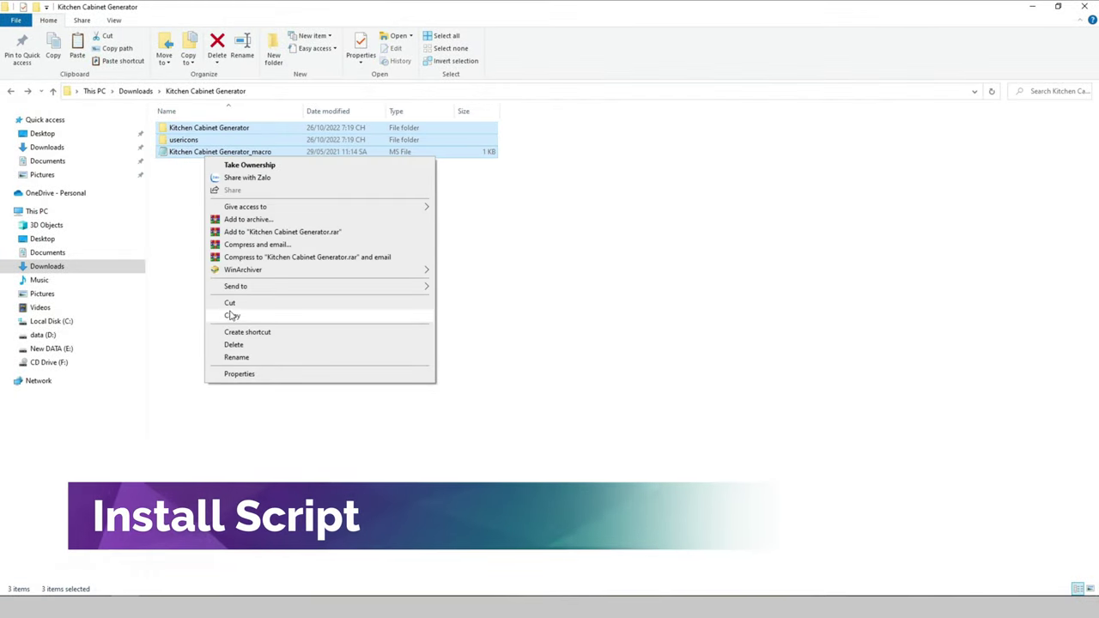
{"action": "left_click", "coordinate": [233, 316]}
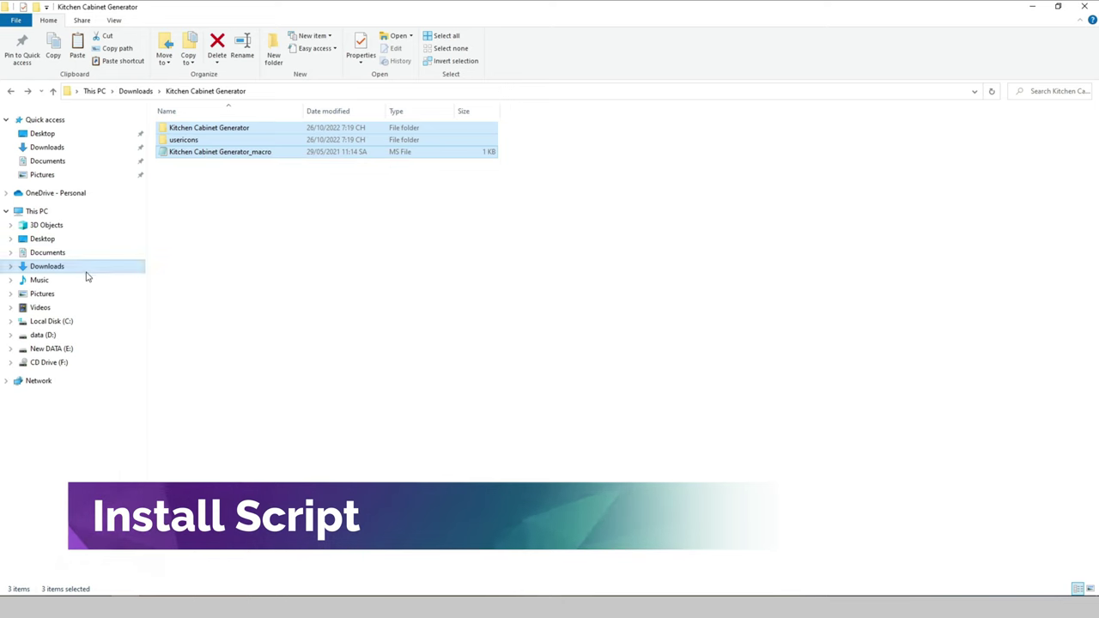
Step: Paste them into C:\Program Files\Autodesk\3ds Max 2018\scripts, replacing existing files
{"action": "left_click", "coordinate": [53, 321]}
{"action": "double_click", "coordinate": [205, 224]}
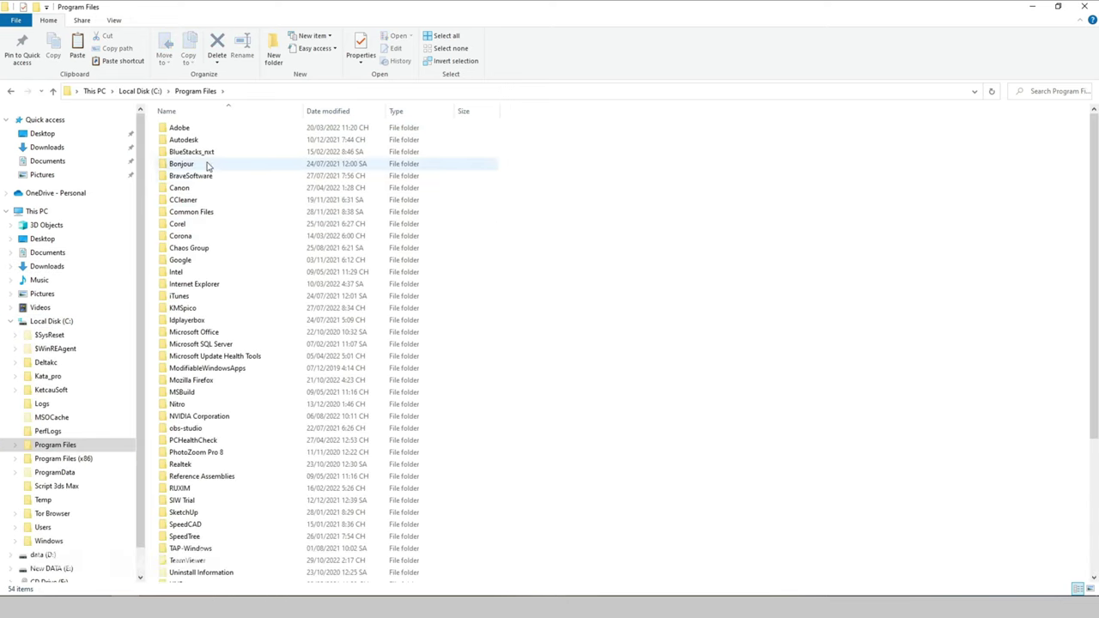
{"action": "double_click", "coordinate": [202, 140]}
{"action": "double_click", "coordinate": [204, 128]}
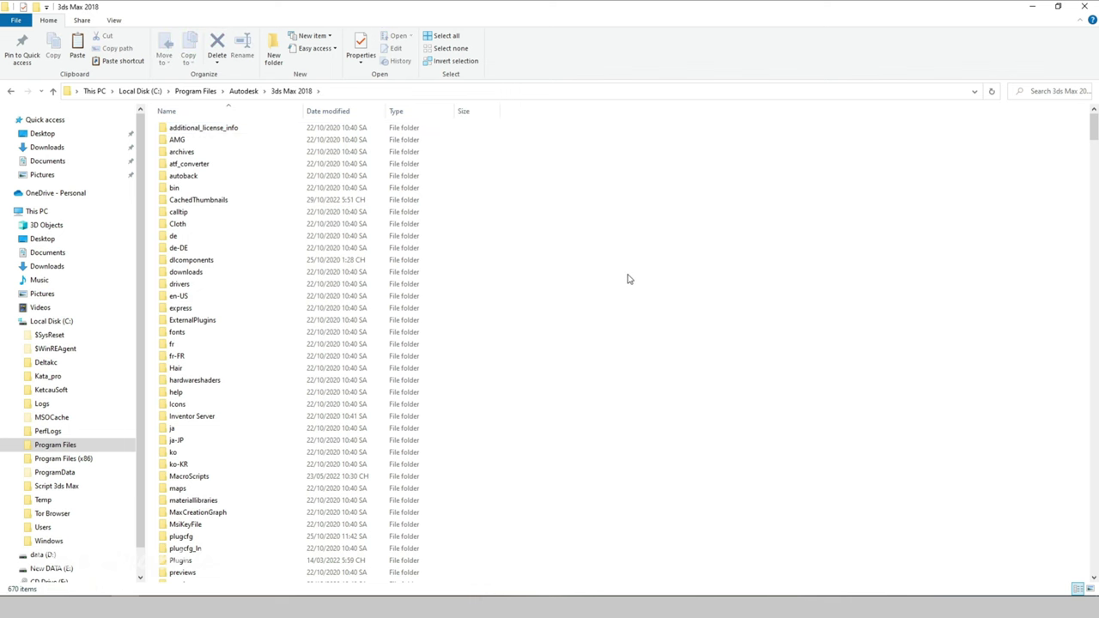
{"action": "scroll", "coordinate": [300, 426], "scroll_direction": "down", "scroll_amount": 10}
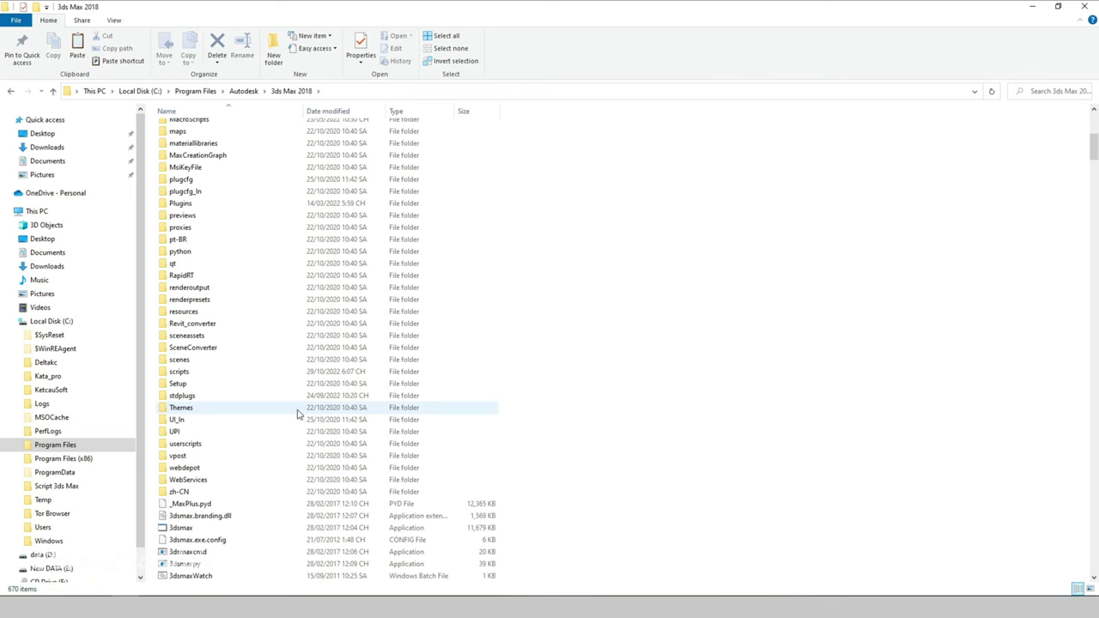
{"action": "left_click", "coordinate": [181, 372]}
{"action": "double_click", "coordinate": [180, 372]}
{"action": "right_click", "coordinate": [758, 316]}
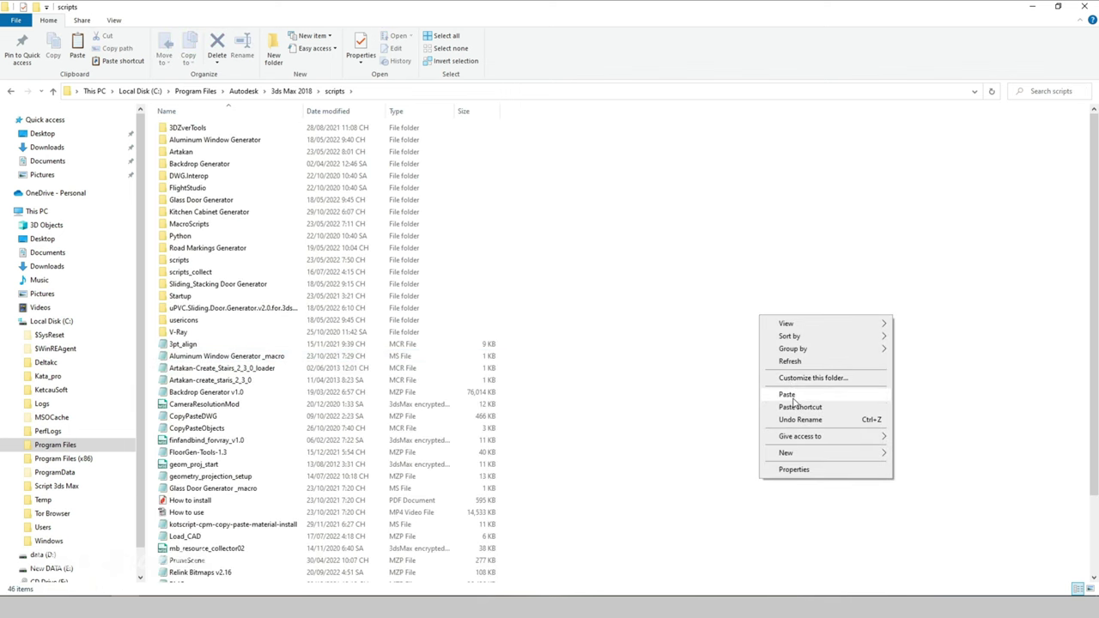
{"action": "left_click", "coordinate": [790, 397]}
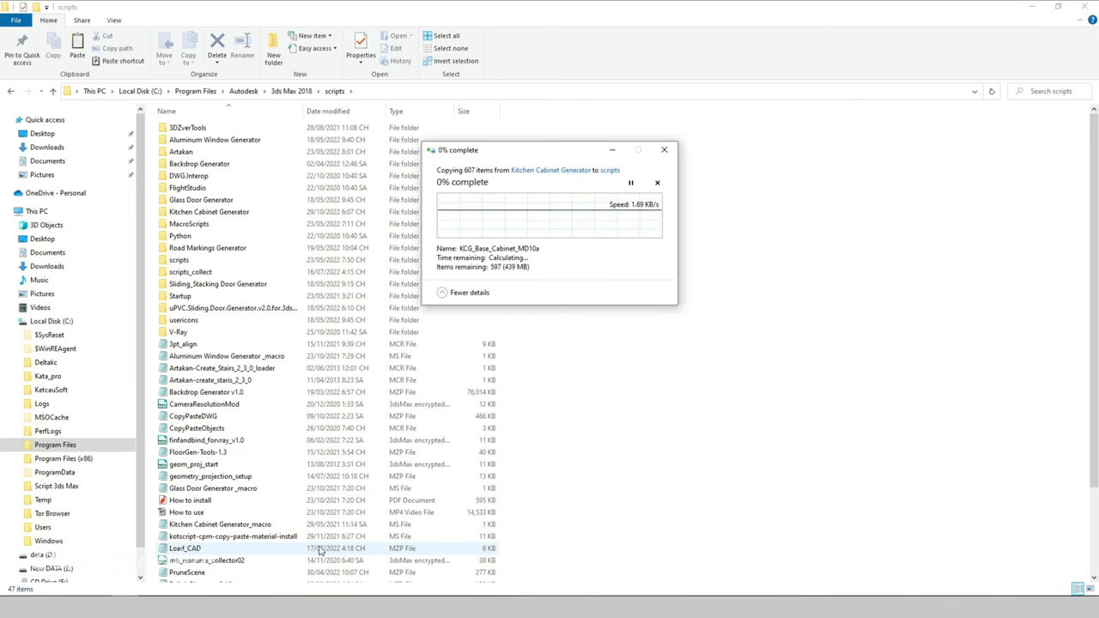
{"action": "left_click", "coordinate": [533, 212]}
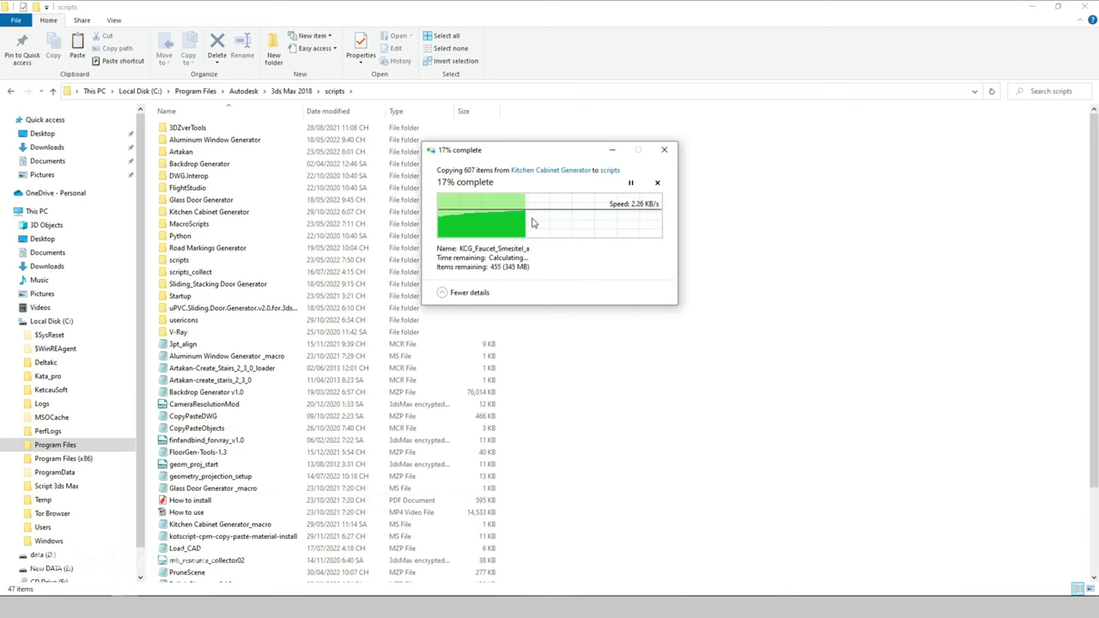
{"action": "key", "text": "alt+Tab"}
Step: Copy the usericons folder and browse to the user's AppData\Local folder on C:
{"action": "left_click", "coordinate": [193, 140]}
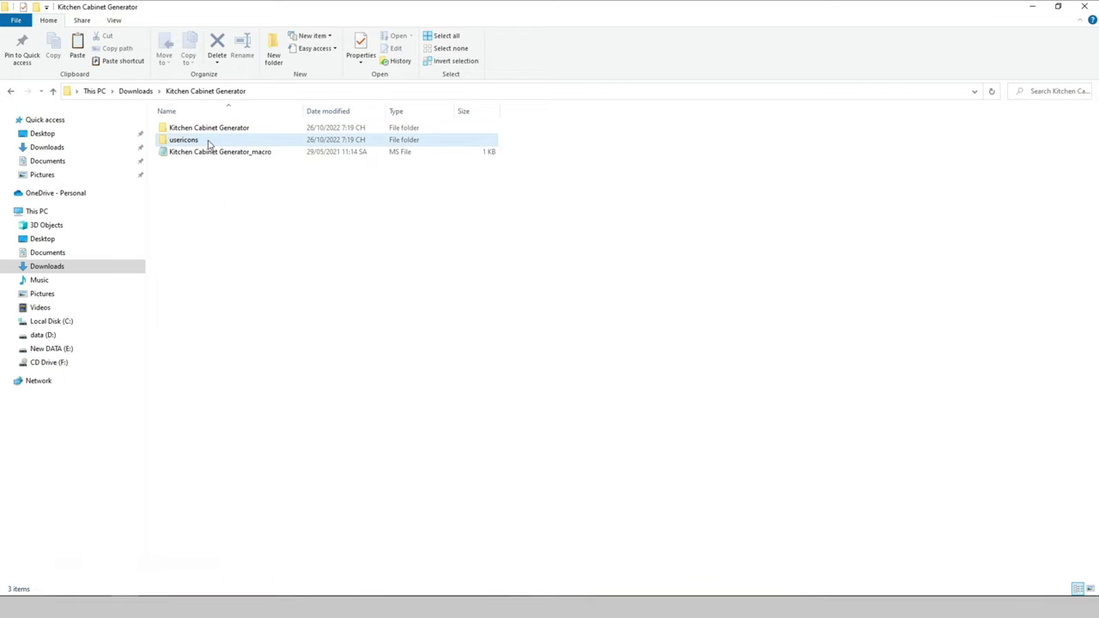
{"action": "right_click", "coordinate": [201, 140]}
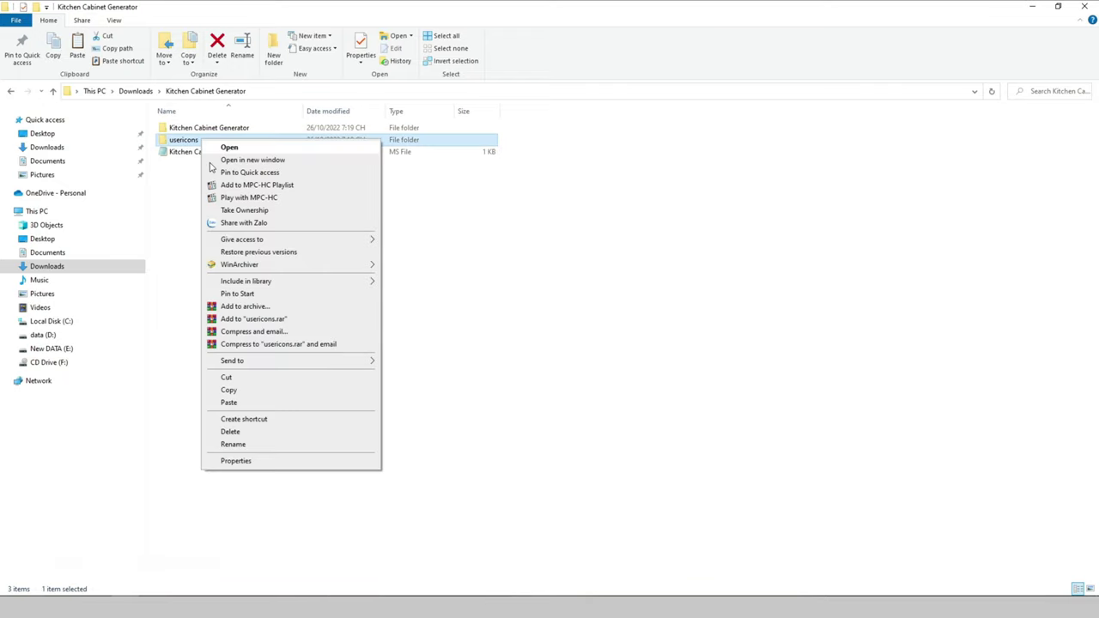
{"action": "left_click", "coordinate": [235, 391]}
{"action": "left_click", "coordinate": [54, 321]}
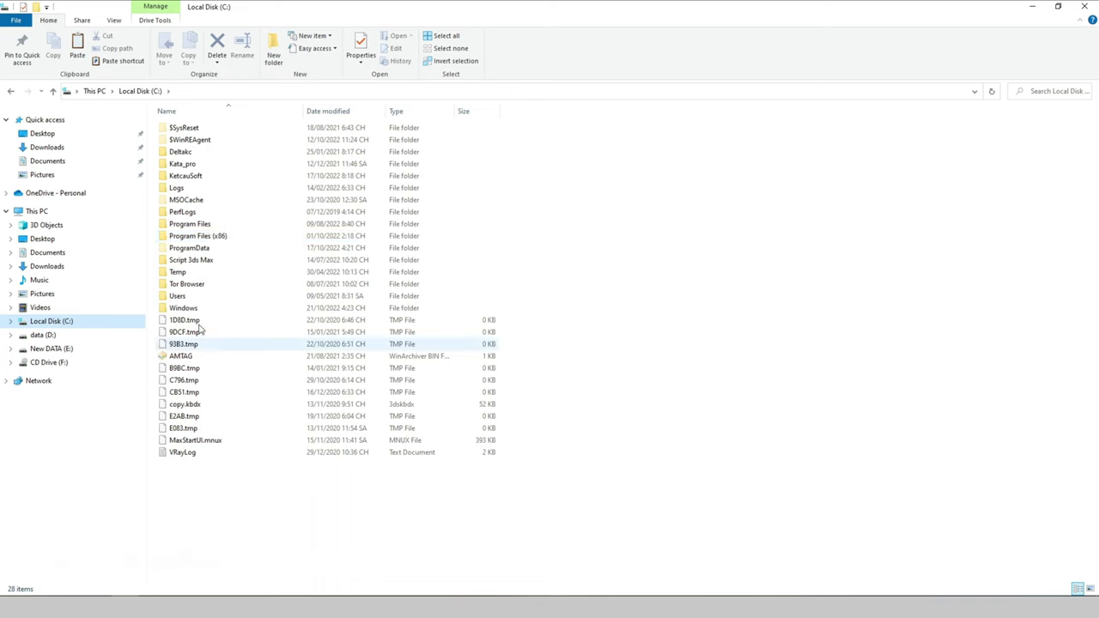
{"action": "double_click", "coordinate": [182, 297]}
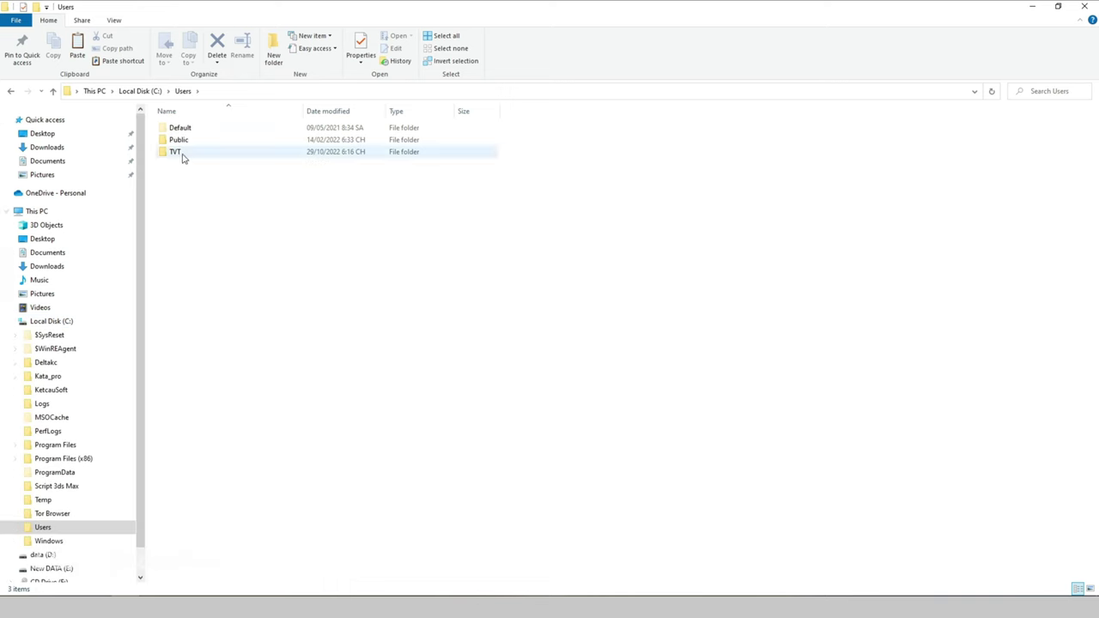
{"action": "double_click", "coordinate": [182, 152]}
{"action": "left_click", "coordinate": [185, 200]}
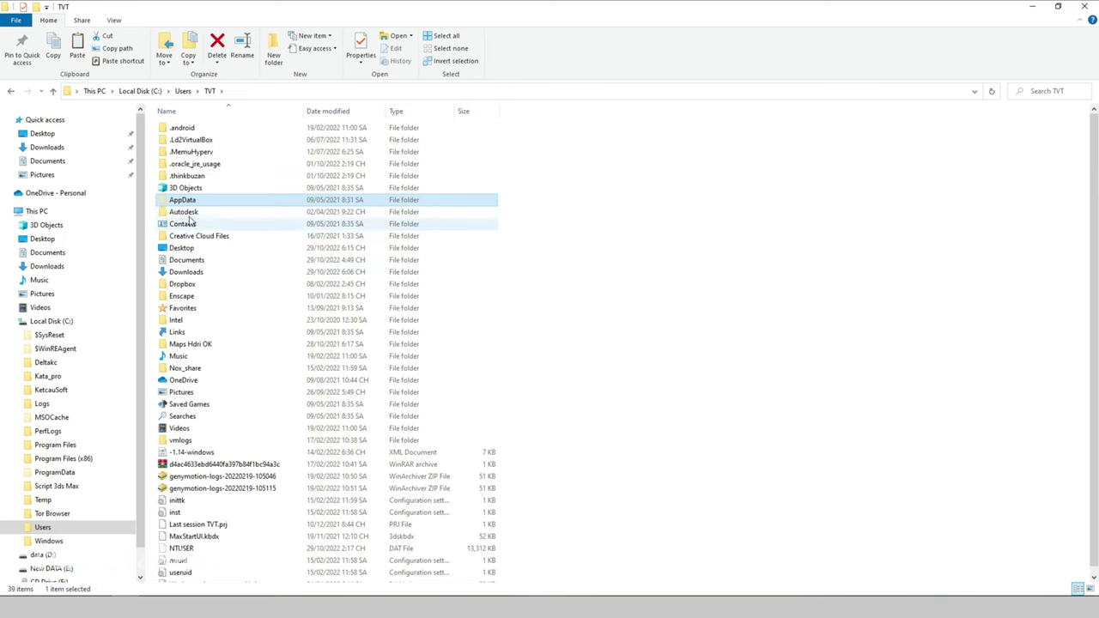
{"action": "double_click", "coordinate": [190, 205]}
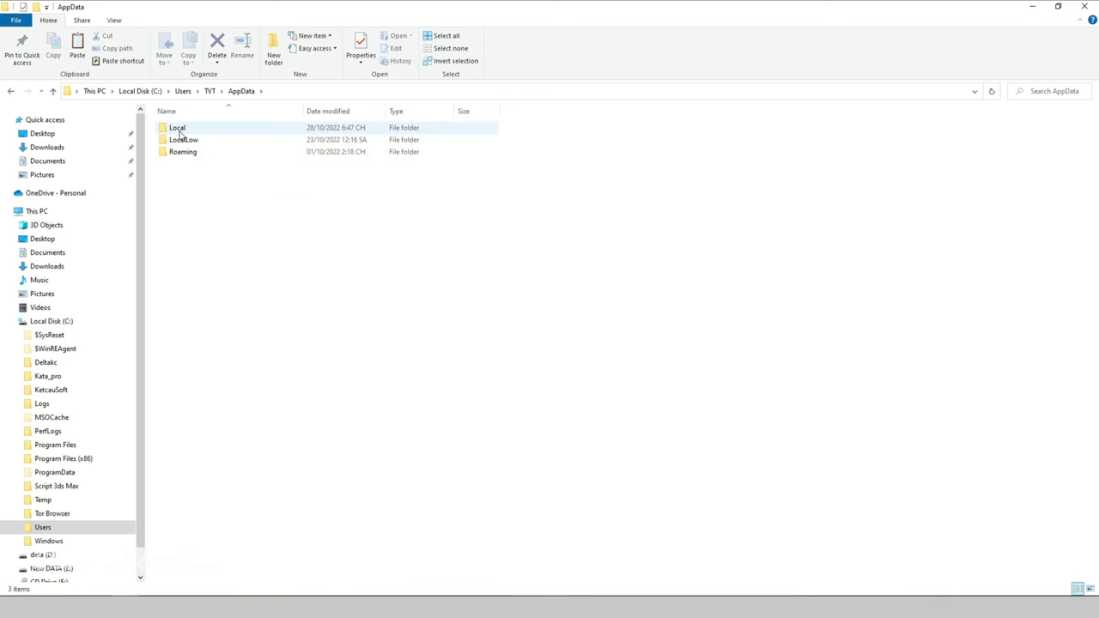
{"action": "left_click", "coordinate": [181, 129]}
{"action": "double_click", "coordinate": [180, 128]}
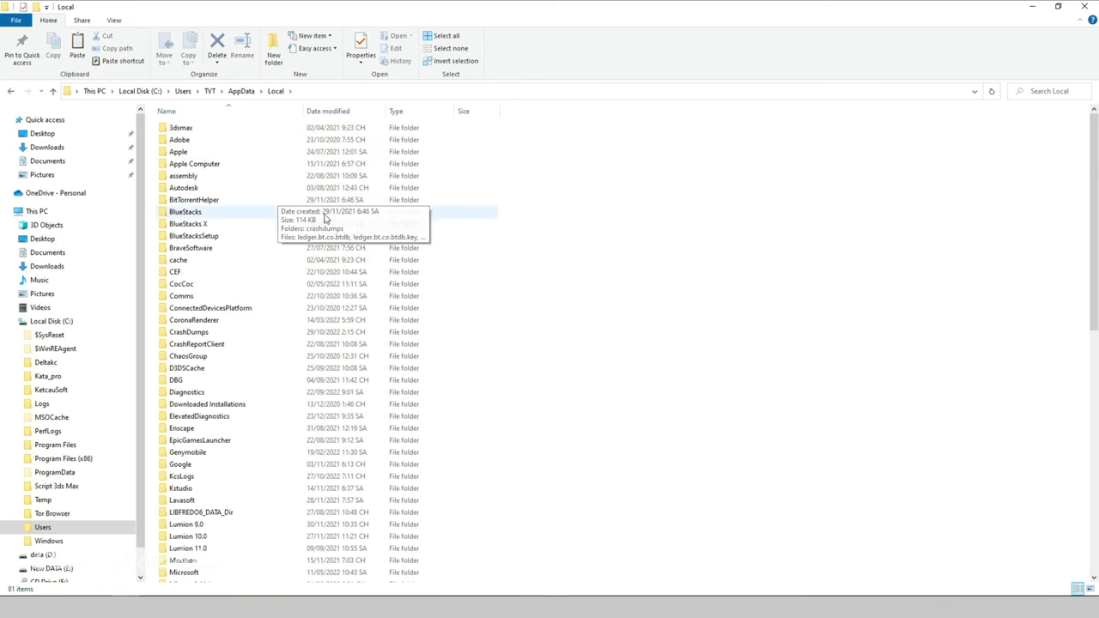
Step: Paste usericons into Autodesk\3dsMax\2018 - 64bit\ENU, replacing the existing icon files
{"action": "key", "text": "a"}
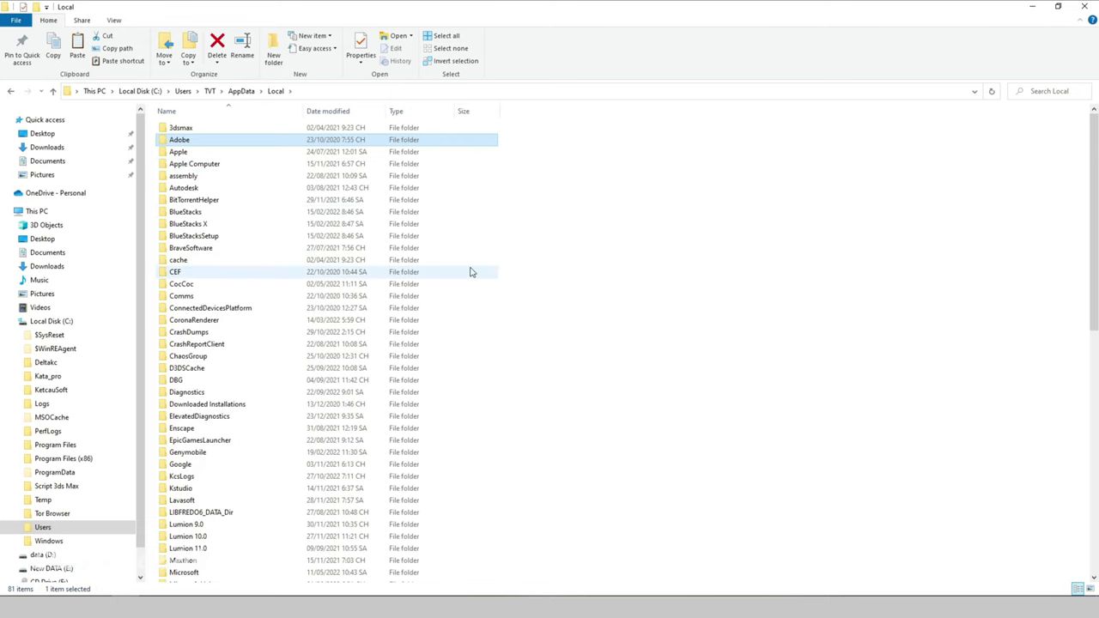
{"action": "double_click", "coordinate": [185, 188]}
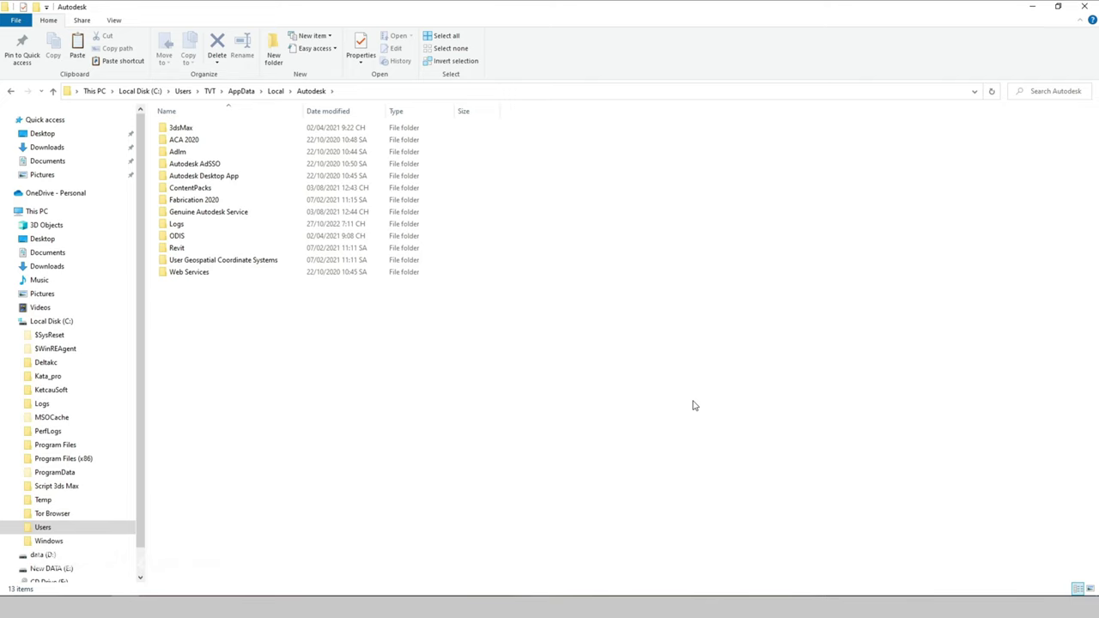
{"action": "double_click", "coordinate": [188, 128]}
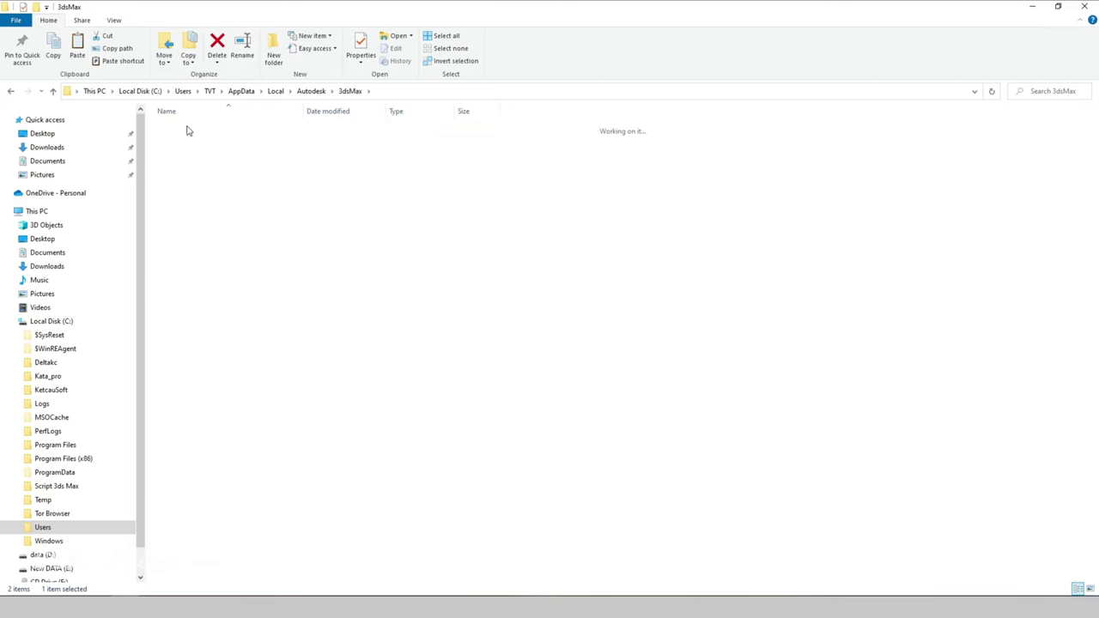
{"action": "double_click", "coordinate": [189, 128]}
{"action": "double_click", "coordinate": [185, 151]}
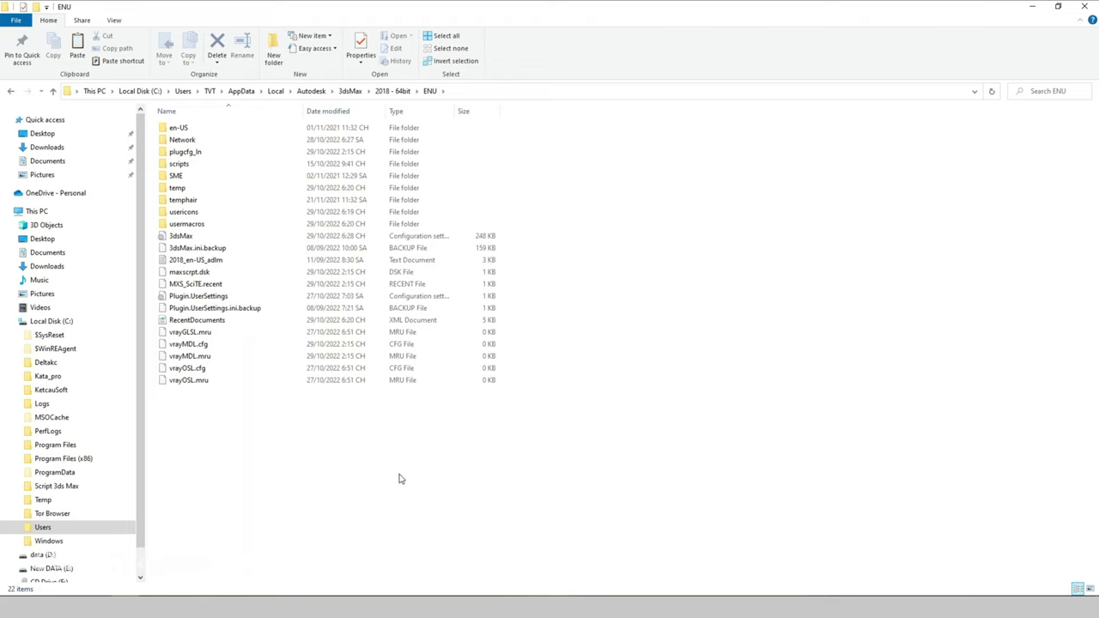
{"action": "right_click", "coordinate": [275, 472]}
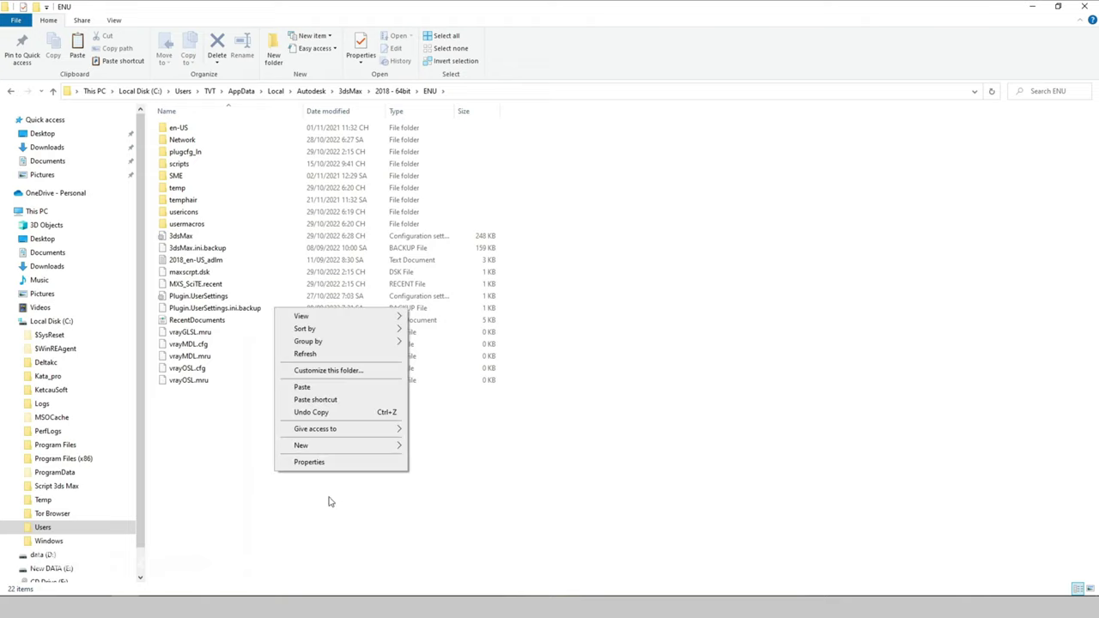
{"action": "left_click", "coordinate": [298, 391]}
{"action": "left_click", "coordinate": [523, 212]}
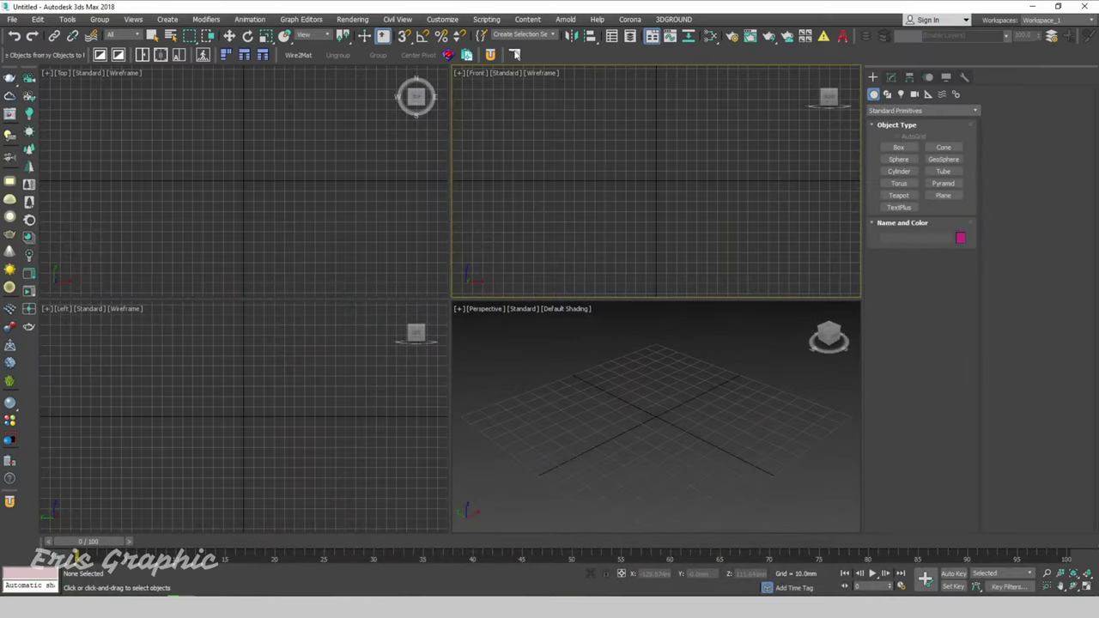
Step: Run the Kitchen Cabinet Generator_macro script through Scripting > Run Script
{"action": "left_click", "coordinate": [486, 19]}
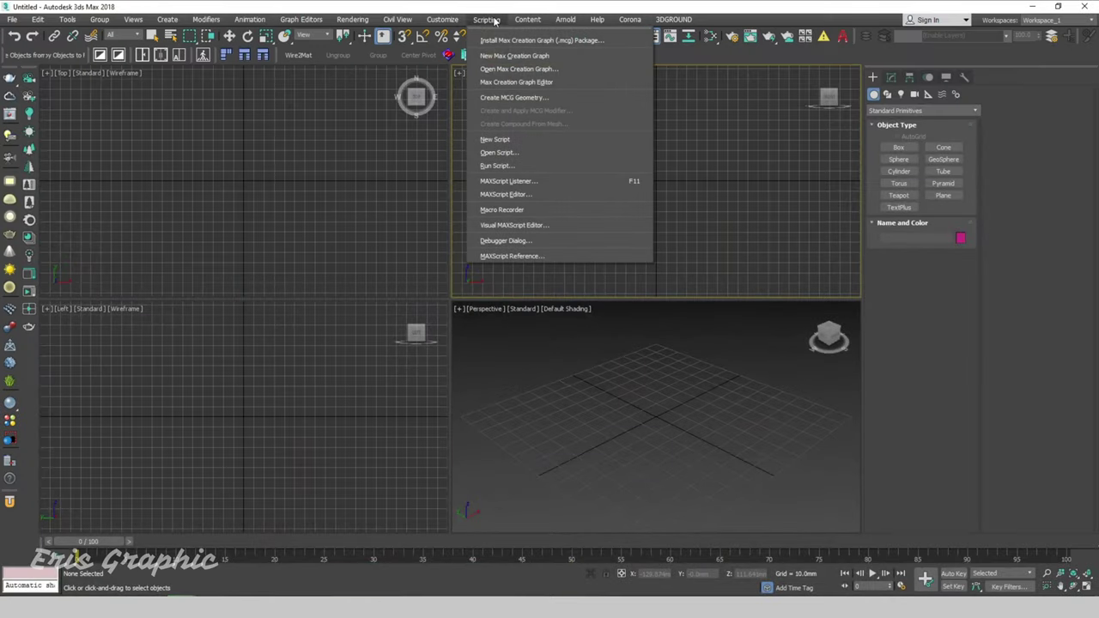
{"action": "left_click", "coordinate": [503, 166]}
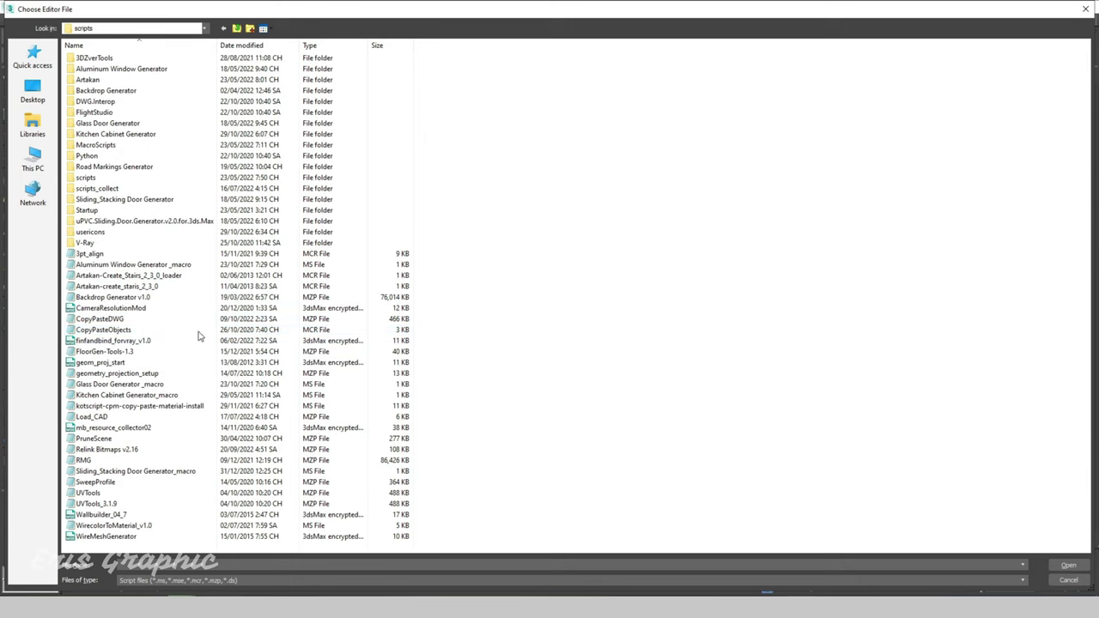
{"action": "key", "text": "Escape"}
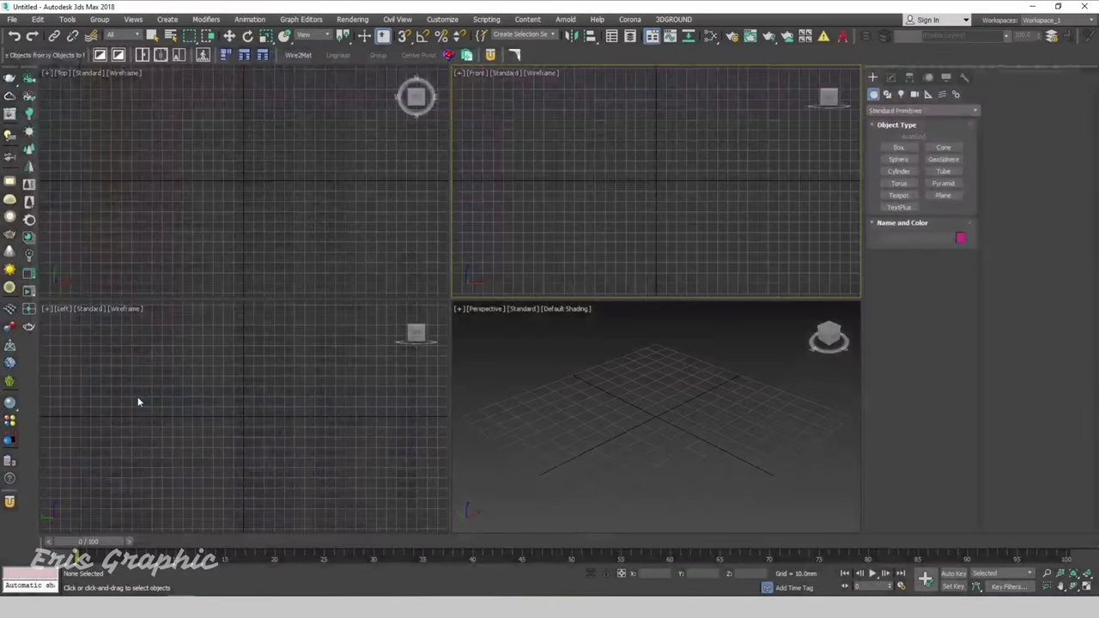
Step: Open Customize User Interface on the Toolbars tab with the All Commands category
{"action": "left_click", "coordinate": [442, 19]}
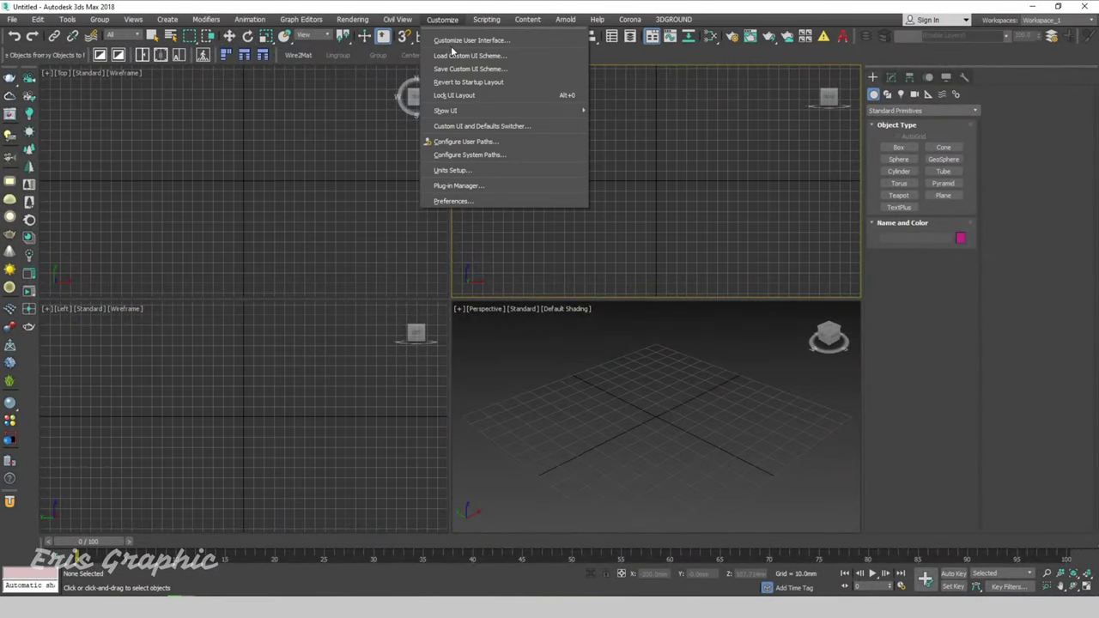
{"action": "left_click", "coordinate": [459, 42]}
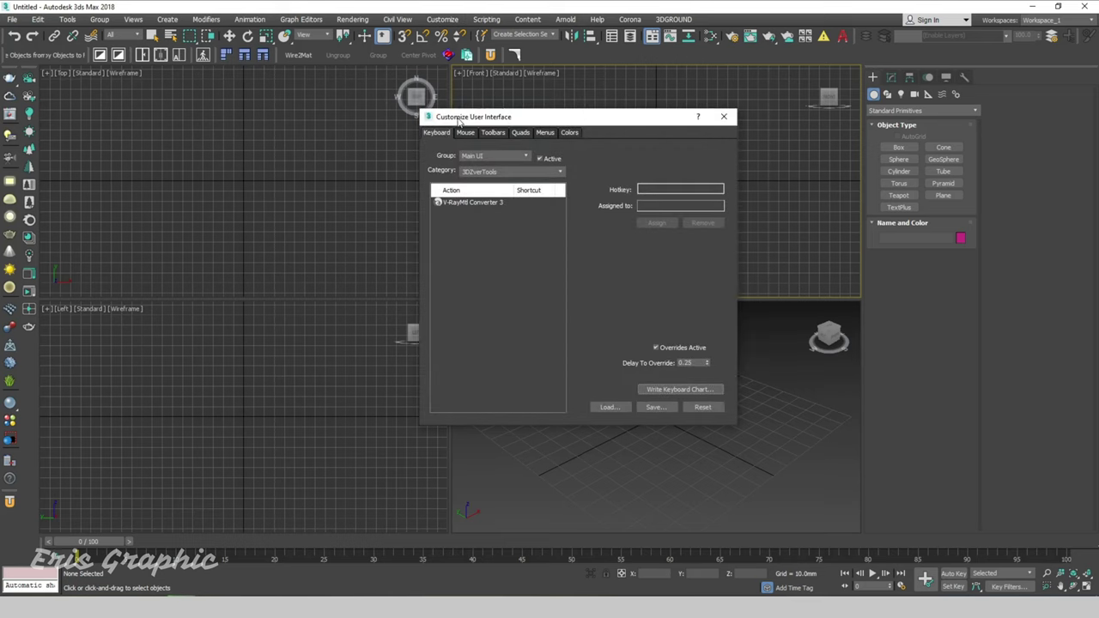
{"action": "left_click", "coordinate": [477, 126]}
{"action": "left_click", "coordinate": [499, 165]}
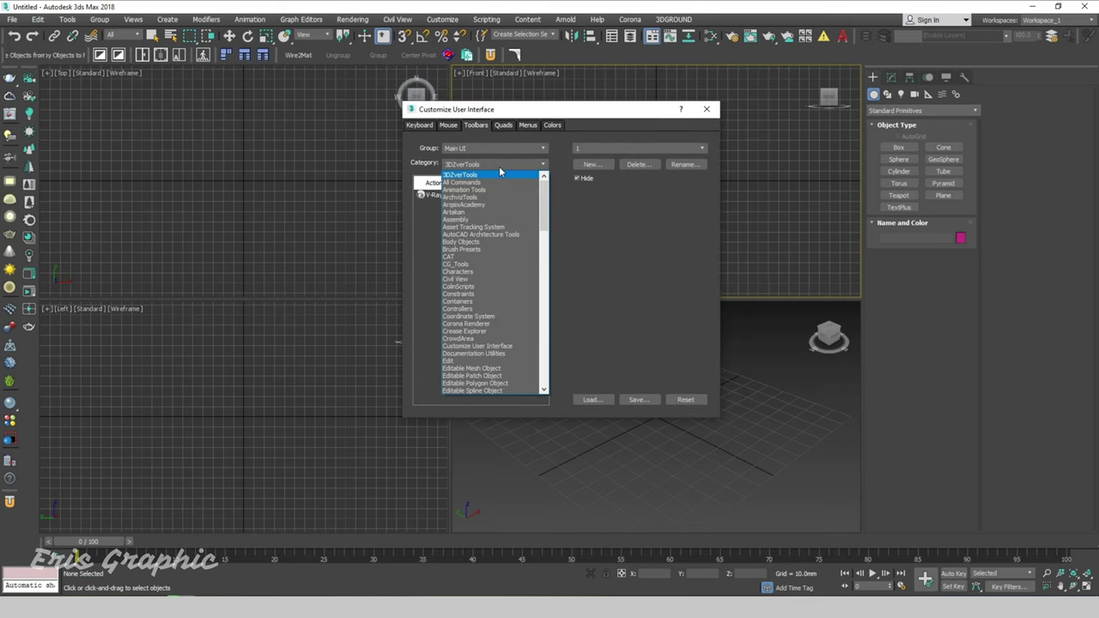
{"action": "left_click", "coordinate": [480, 183]}
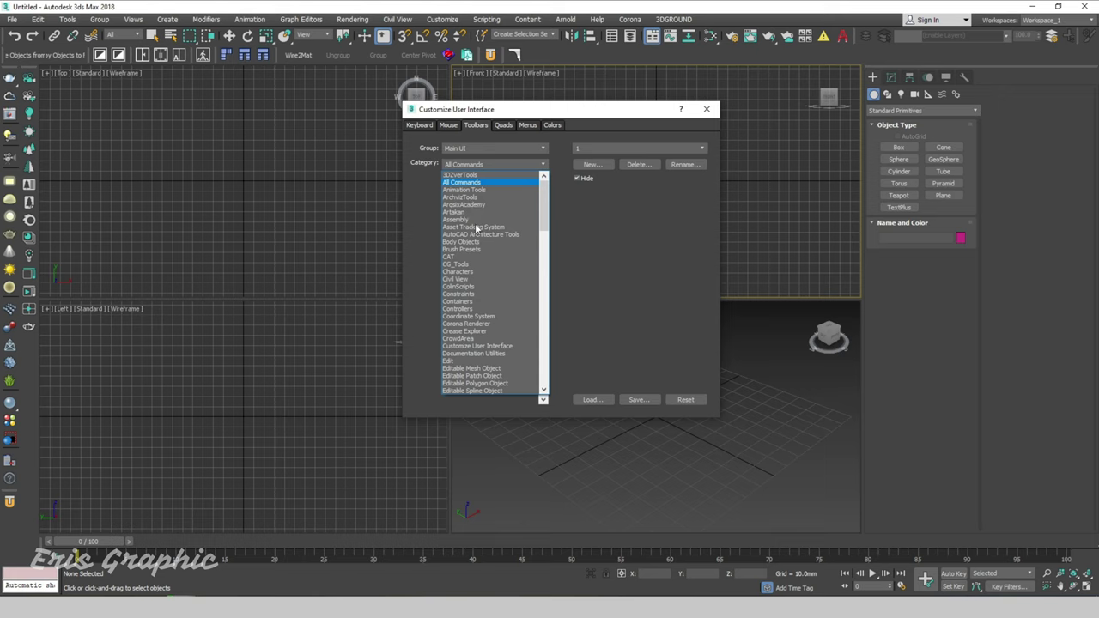
Step: Drag the Kitchen Cabinet Generator command onto the main toolbar and close the dialog
{"action": "left_click", "coordinate": [444, 224]}
{"action": "key", "text": "k"}
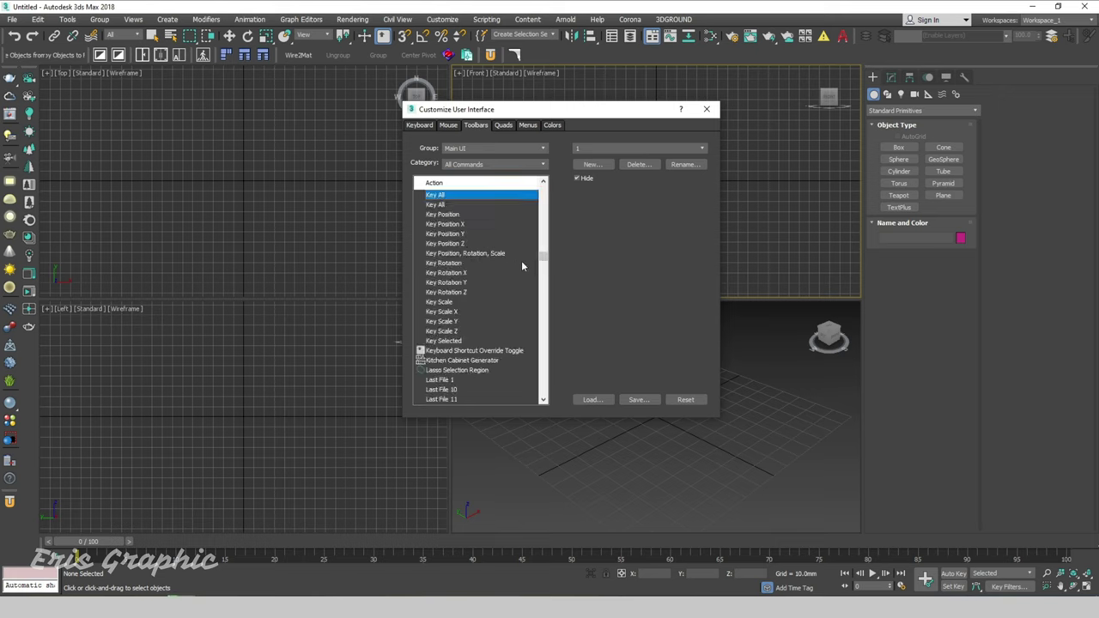
{"action": "scroll", "coordinate": [521, 266], "scroll_direction": "down", "scroll_amount": 5}
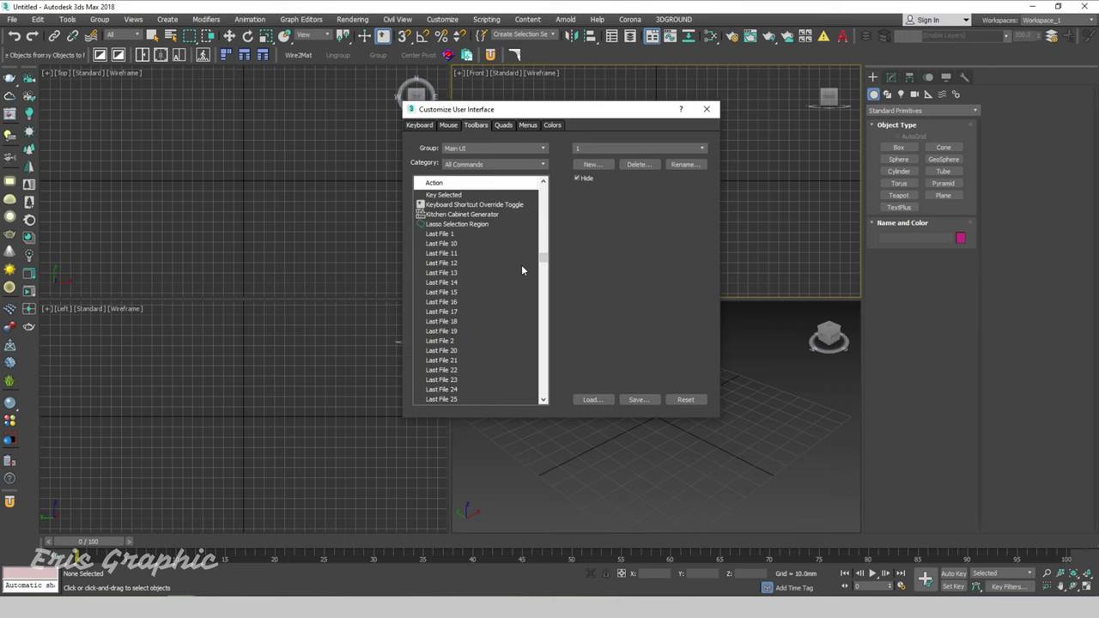
{"action": "left_click", "coordinate": [478, 214]}
{"action": "left_click_drag", "start_coordinate": [530, 110], "coordinate": [646, 136]}
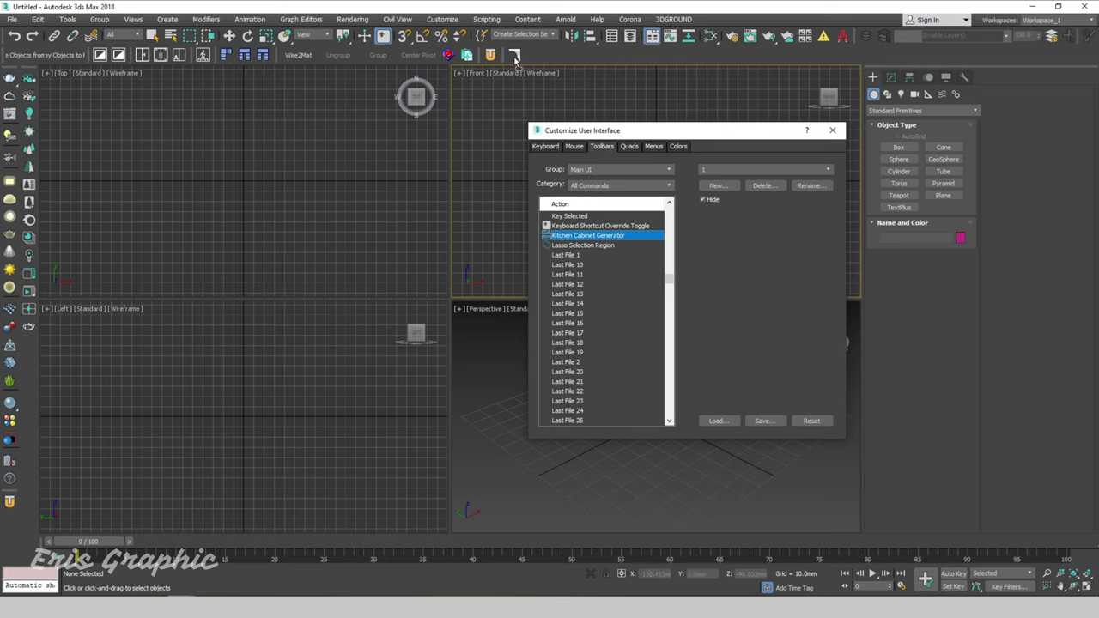
{"action": "left_click_drag", "start_coordinate": [515, 58], "coordinate": [515, 57]}
{"action": "left_click", "coordinate": [832, 129]}
Step: Launch the Kitchen Cabinet Generator panel from its toolbar button and position it
{"action": "left_click", "coordinate": [314, 178]}
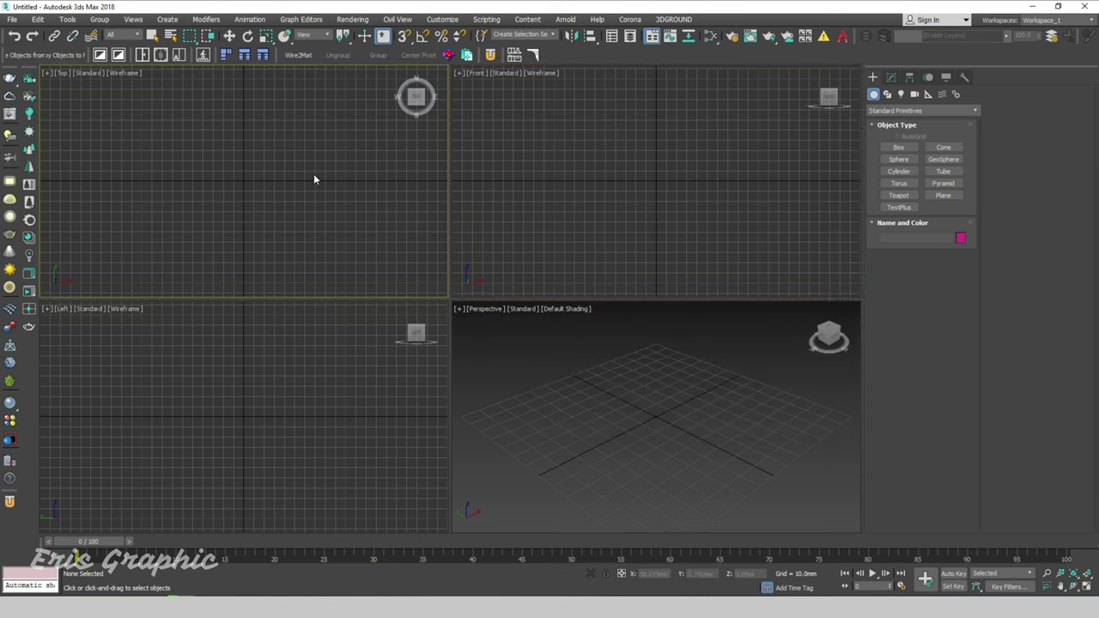
{"action": "left_click", "coordinate": [516, 55]}
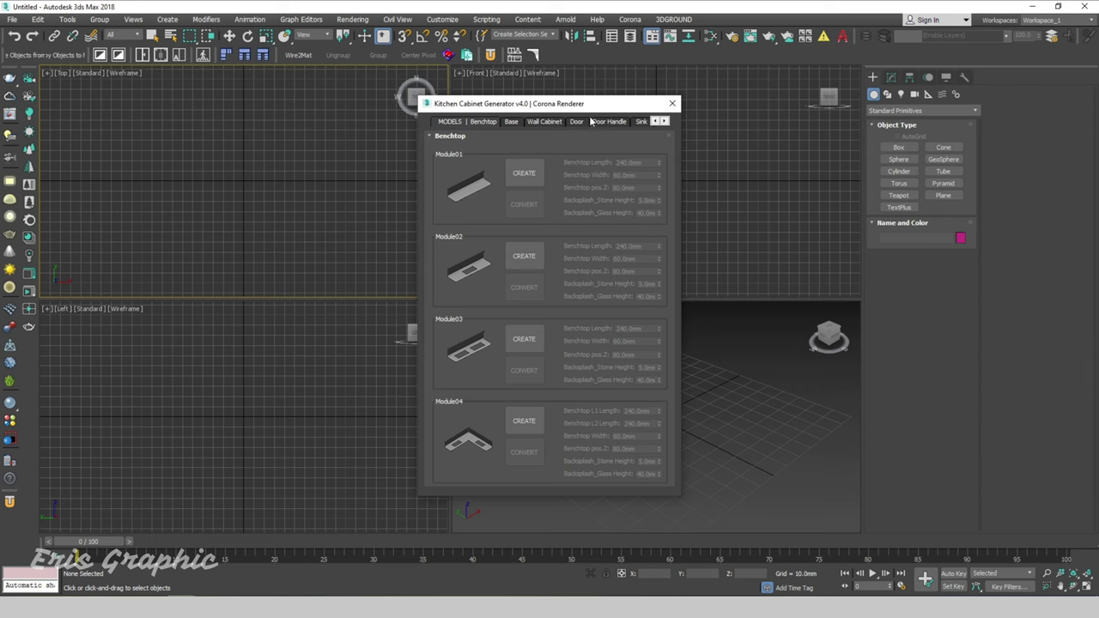
{"action": "left_click_drag", "start_coordinate": [563, 106], "coordinate": [645, 108]}
{"action": "left_click_drag", "start_coordinate": [553, 107], "coordinate": [284, 98]}
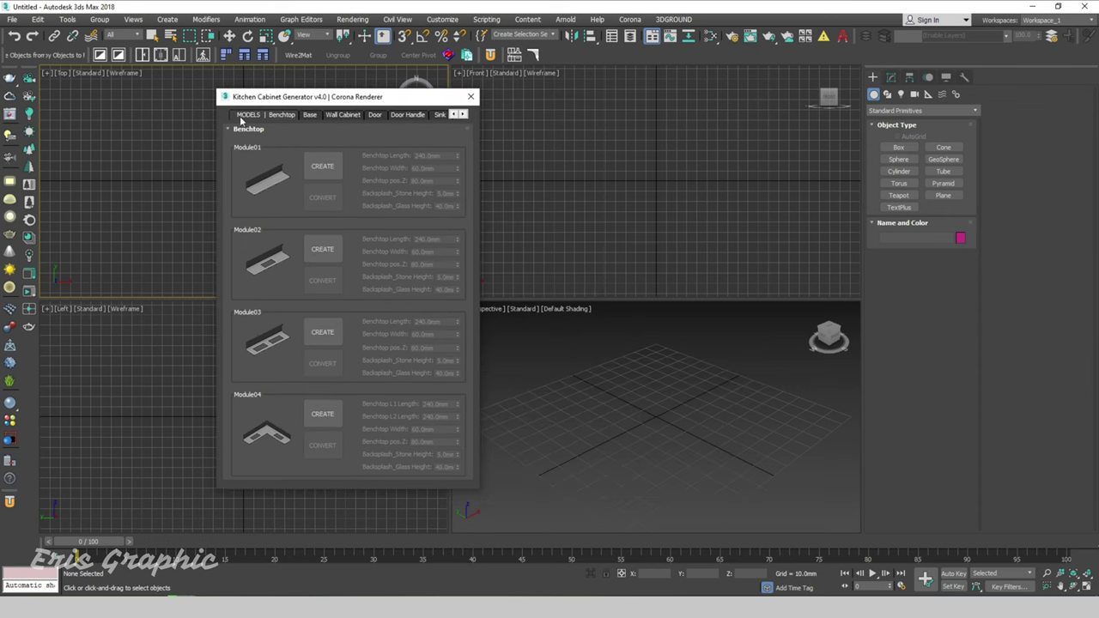
{"action": "left_click", "coordinate": [515, 225]}
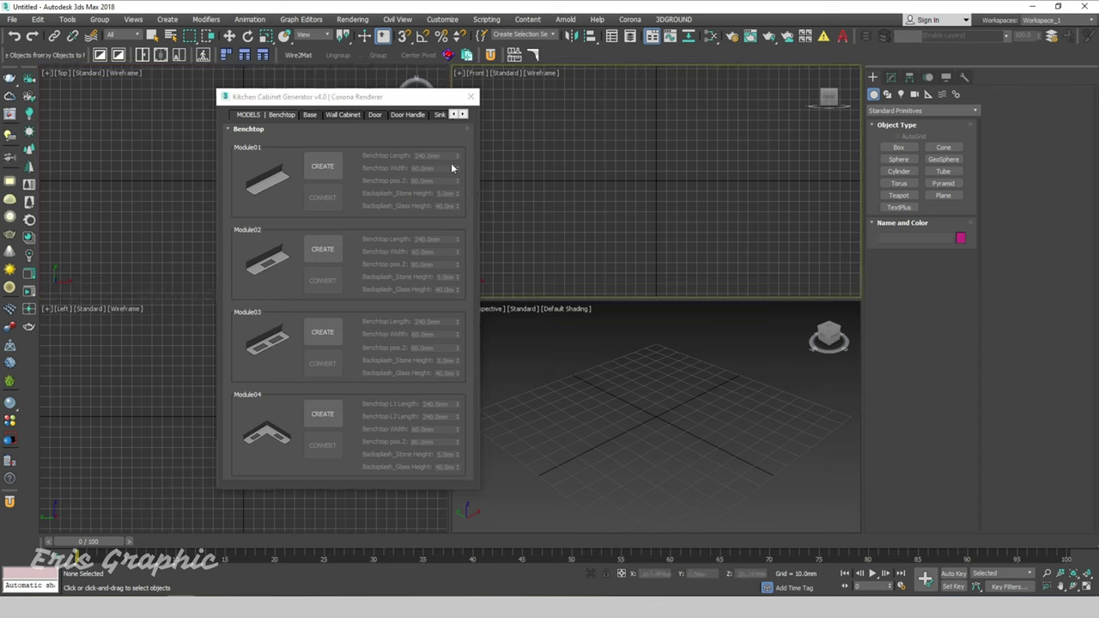
{"action": "left_click_drag", "start_coordinate": [369, 96], "coordinate": [464, 123]}
Step: Browse the Wall Cabinet, Base and Benchtop pages of the generator
{"action": "left_click", "coordinate": [450, 142]}
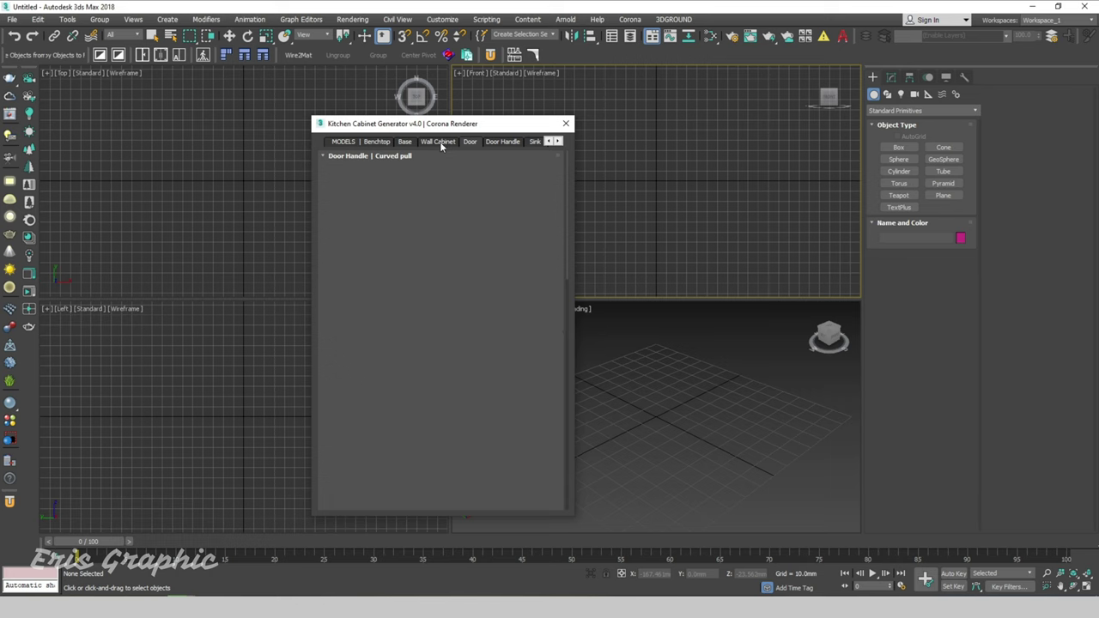
{"action": "left_click", "coordinate": [403, 142]}
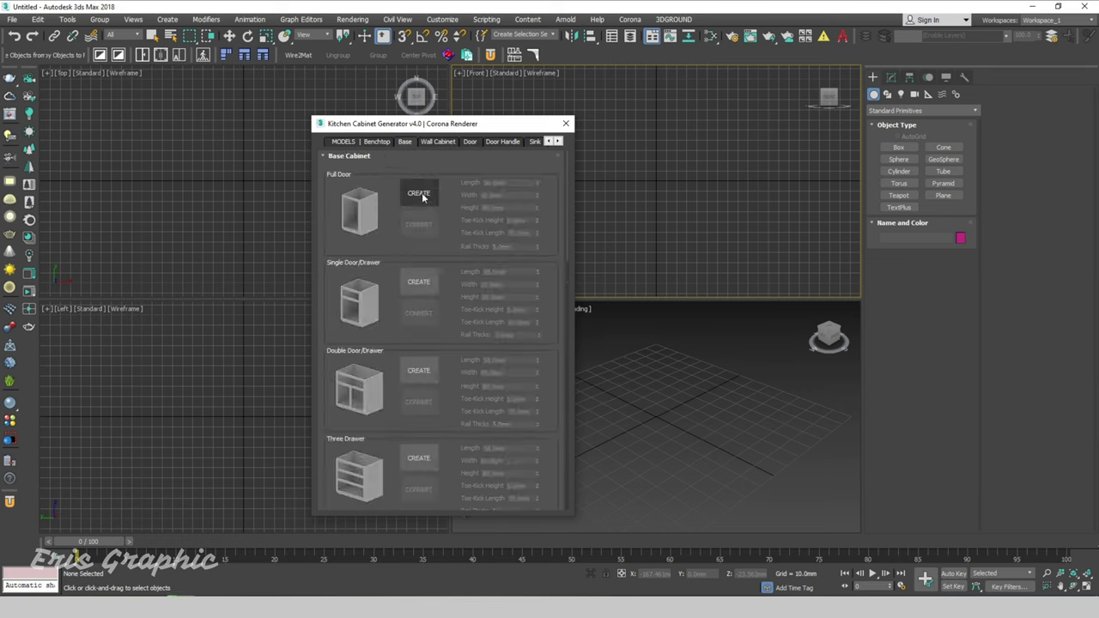
{"action": "left_click", "coordinate": [374, 142]}
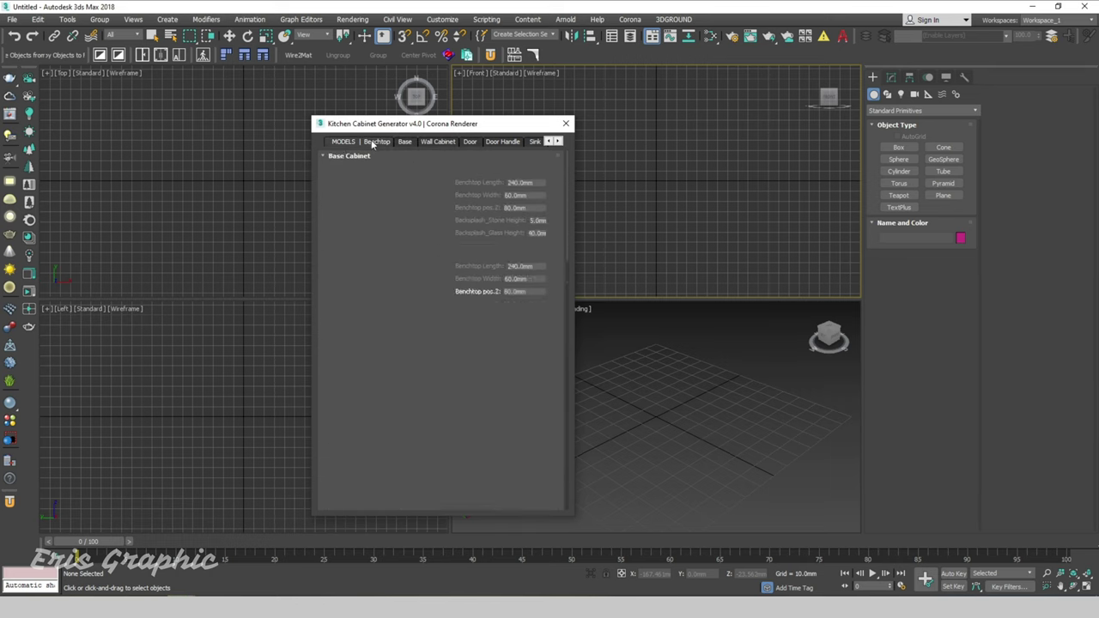
Step: Look through the HELP description and the Paint Colors swatches
{"action": "left_click", "coordinate": [558, 142]}
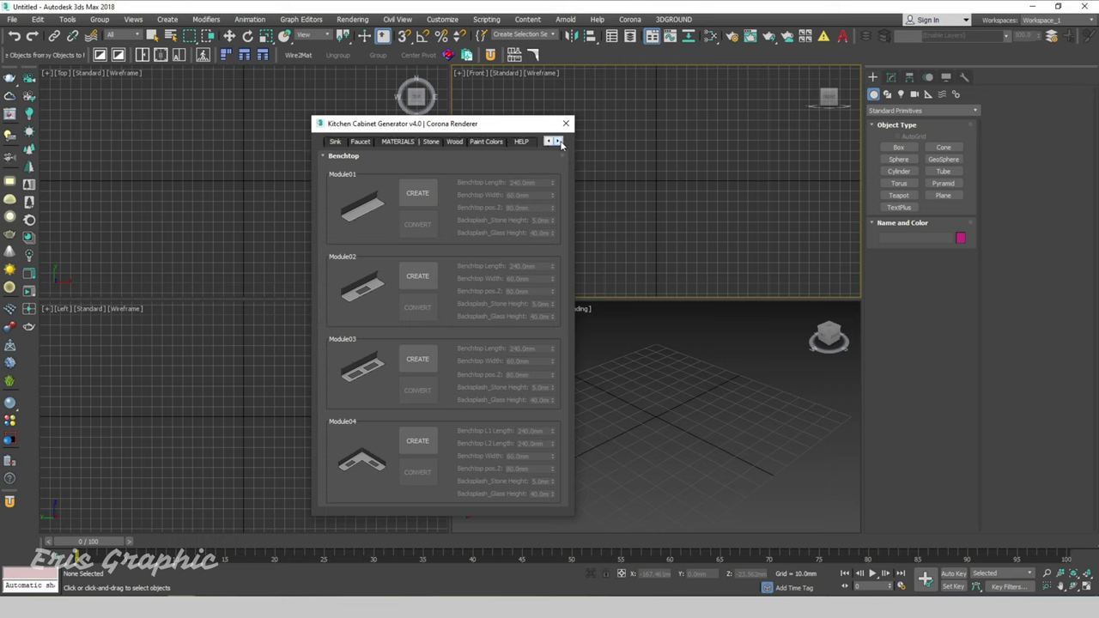
{"action": "left_click", "coordinate": [521, 142]}
{"action": "left_click", "coordinate": [486, 141]}
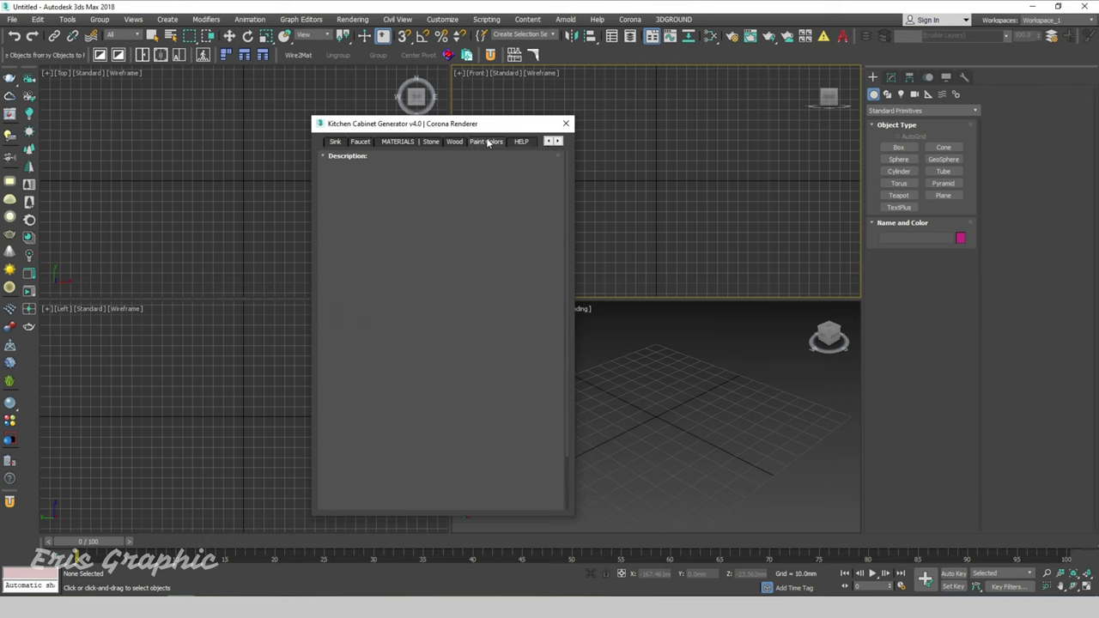
{"action": "left_click", "coordinate": [440, 141]}
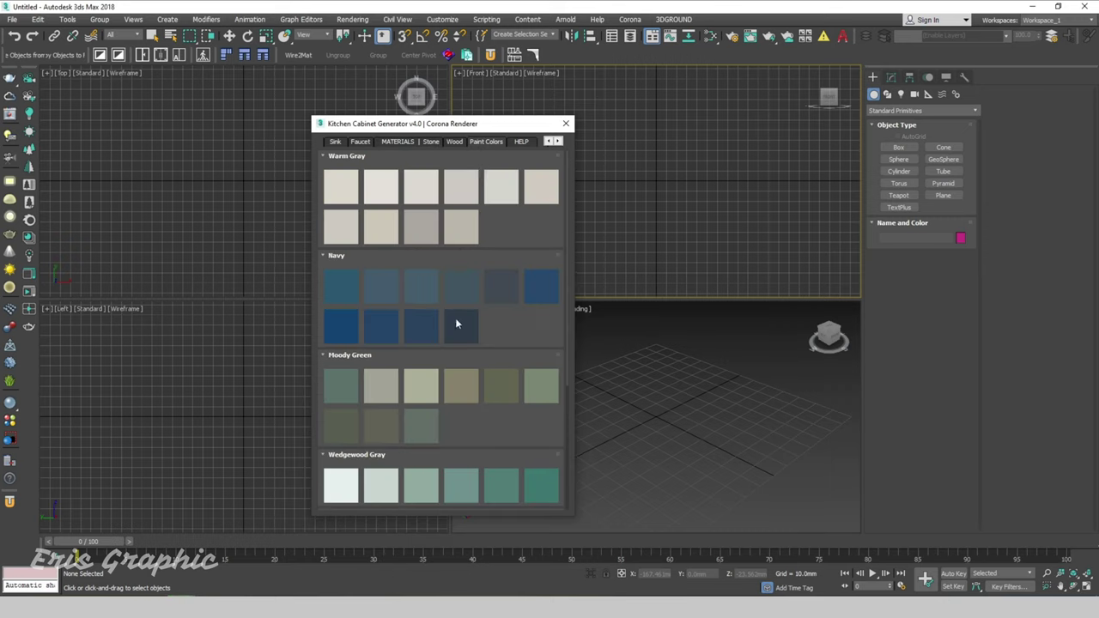
{"action": "scroll", "coordinate": [456, 323], "scroll_direction": "down", "scroll_amount": 2}
{"action": "scroll", "coordinate": [459, 318], "scroll_direction": "down", "scroll_amount": 3}
{"action": "scroll", "coordinate": [462, 312], "scroll_direction": "up", "scroll_amount": 2}
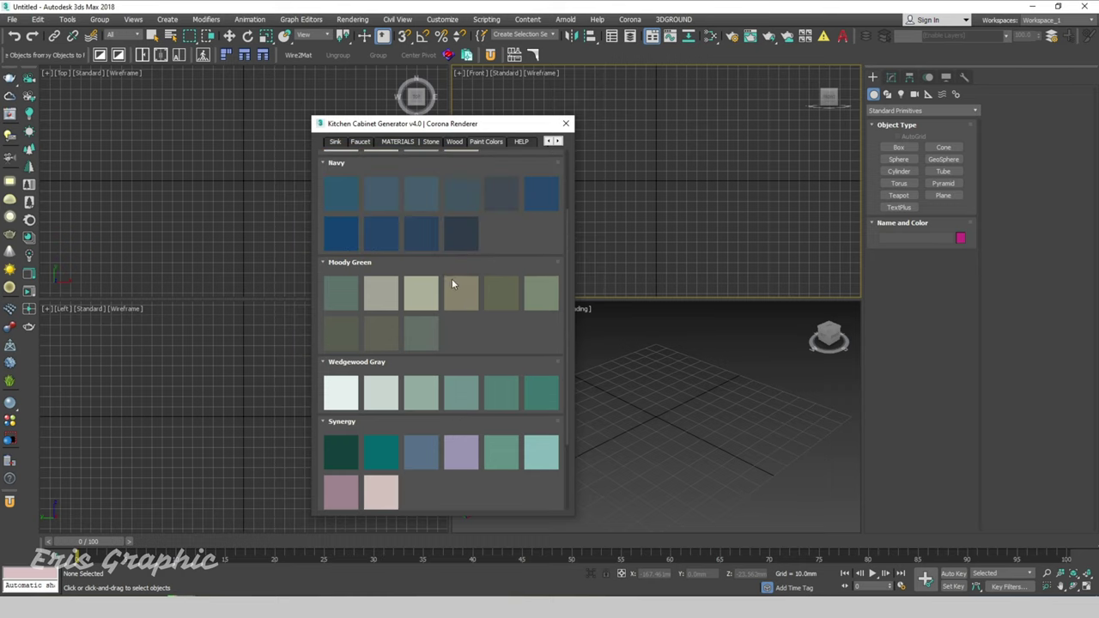
{"action": "scroll", "coordinate": [452, 284], "scroll_direction": "up", "scroll_amount": 2}
Step: View the Wood door swatches and nudge the generator panel slightly right
{"action": "left_click", "coordinate": [458, 142]}
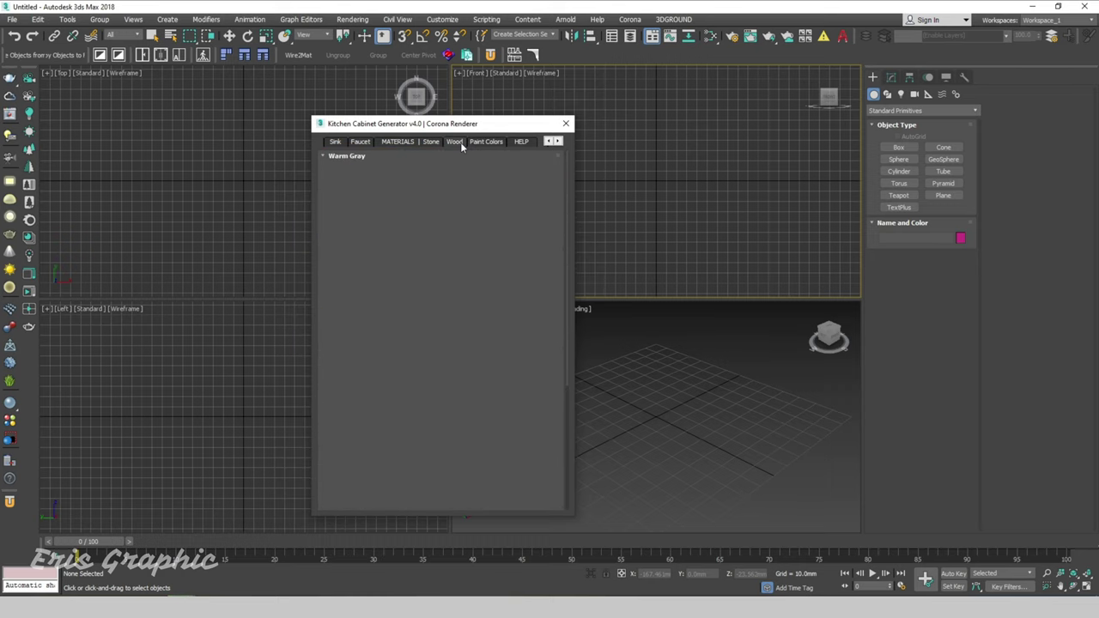
{"action": "scroll", "coordinate": [481, 249], "scroll_direction": "down", "scroll_amount": 1}
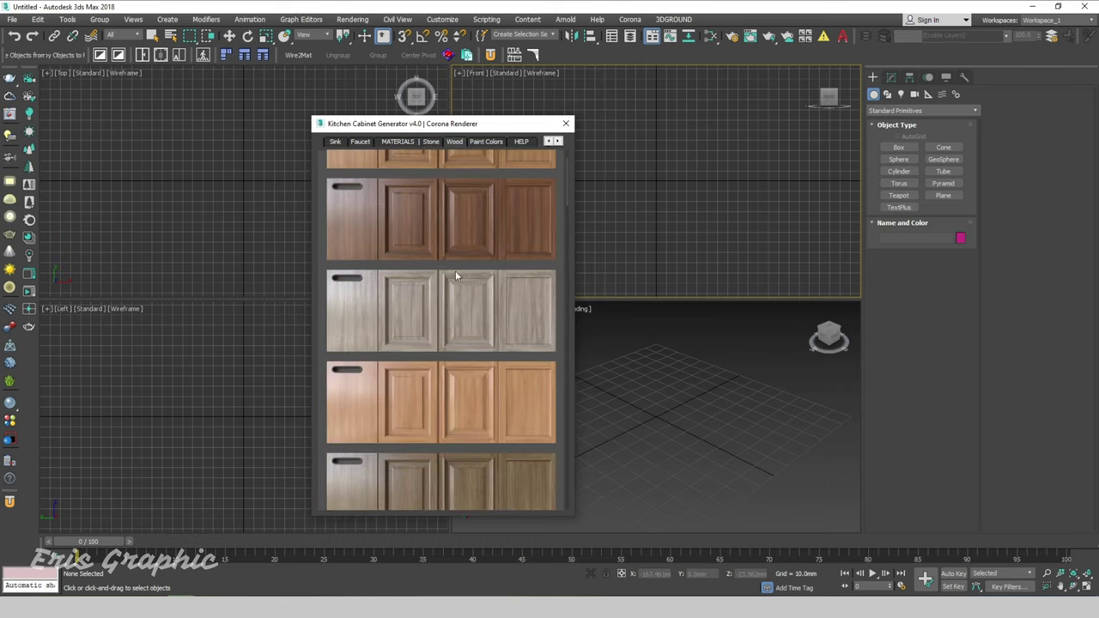
{"action": "scroll", "coordinate": [452, 264], "scroll_direction": "down", "scroll_amount": 2}
{"action": "scroll", "coordinate": [456, 244], "scroll_direction": "up", "scroll_amount": 1}
{"action": "scroll", "coordinate": [458, 241], "scroll_direction": "up", "scroll_amount": 2}
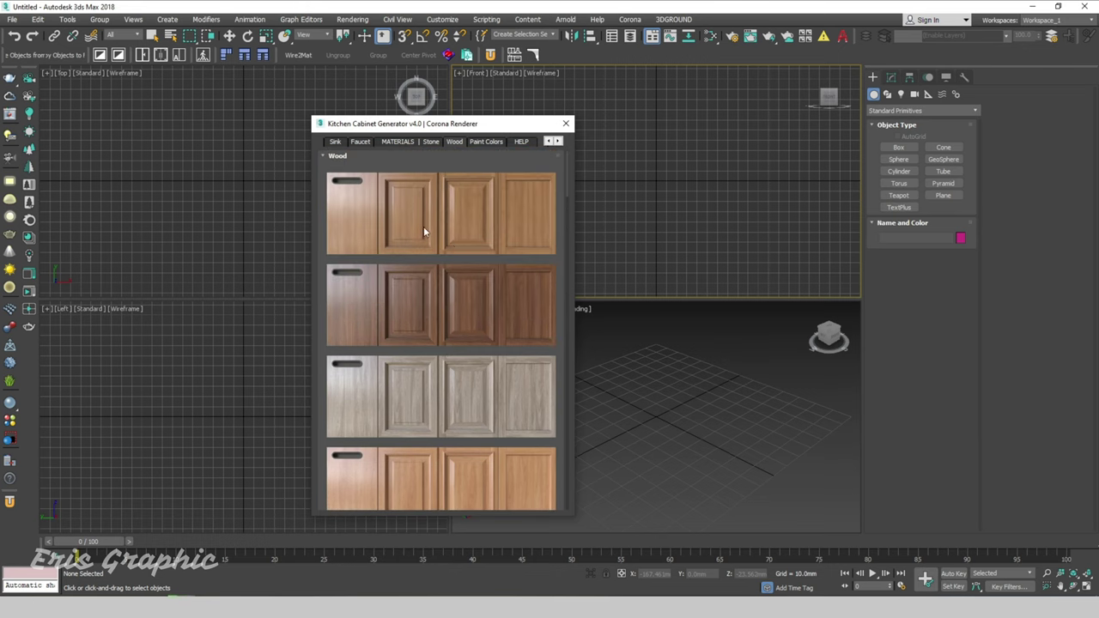
{"action": "left_click_drag", "start_coordinate": [502, 123], "coordinate": [559, 114]}
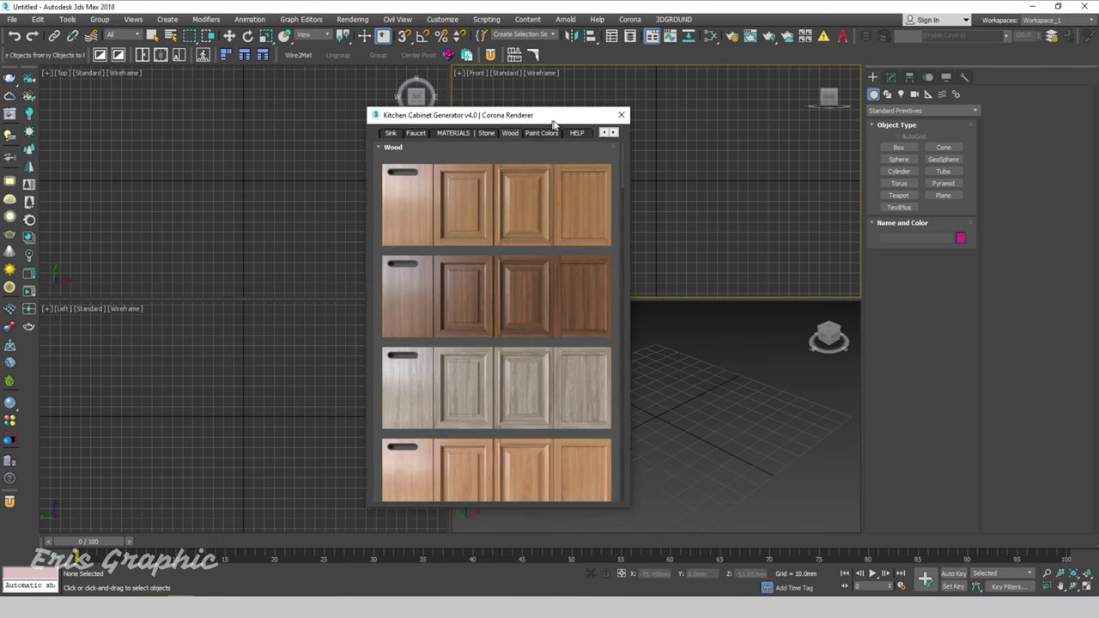